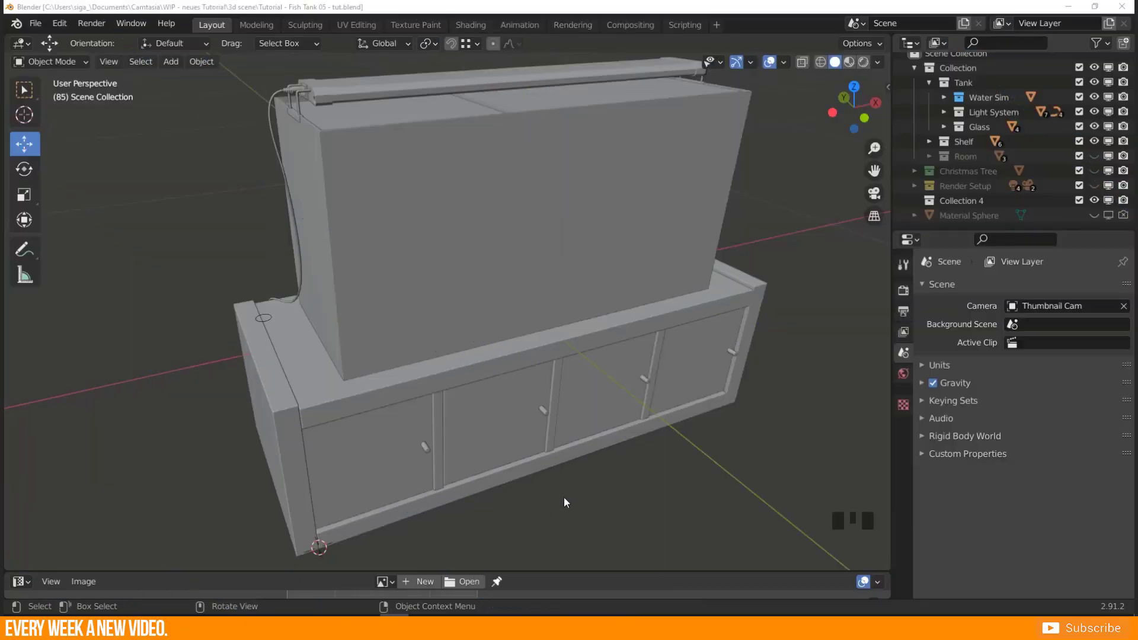
Hide the Shelf, Light System and Water Sim collections in the viewport so only the glass tank is displayed.
middle_click_drag(570, 493, 593, 456)
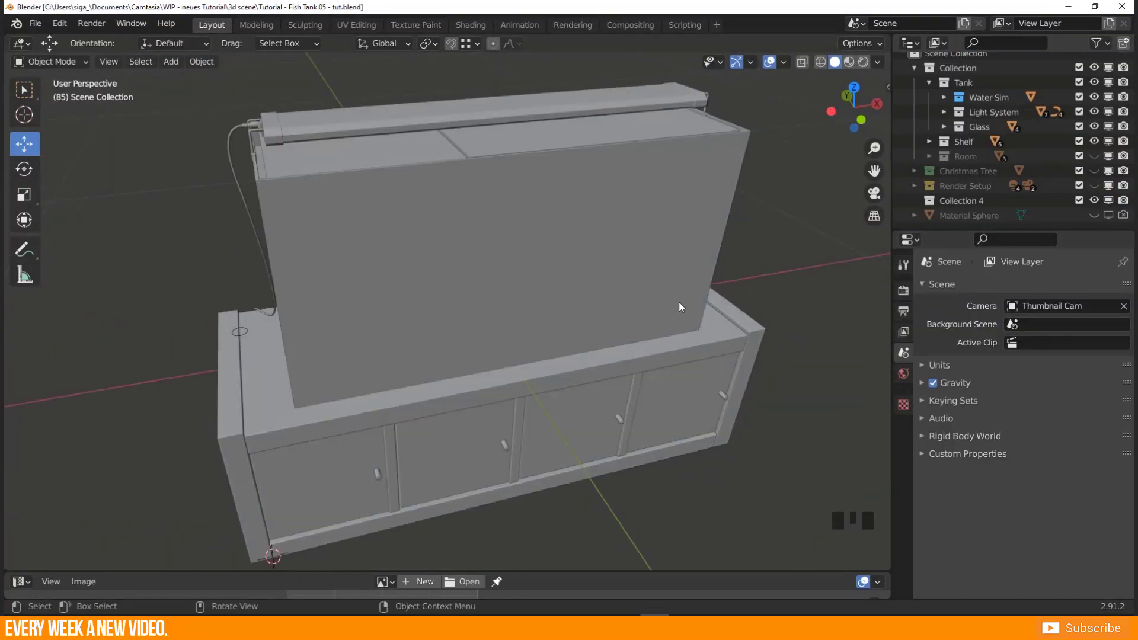
middle_click_drag(424, 399, 447, 380)
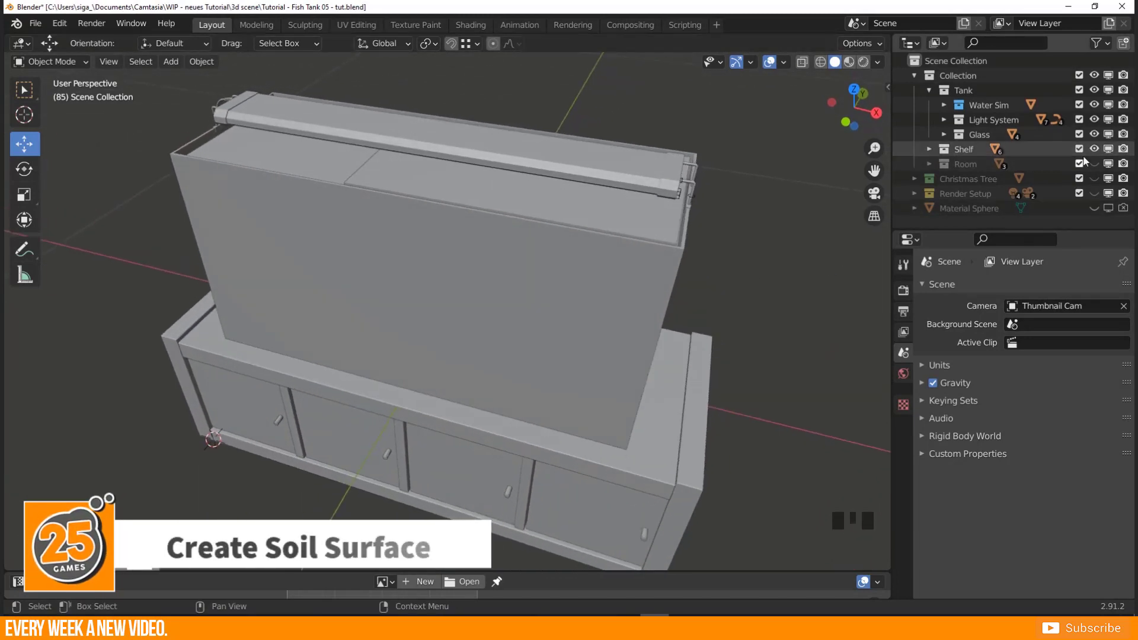
left_click(1095, 149)
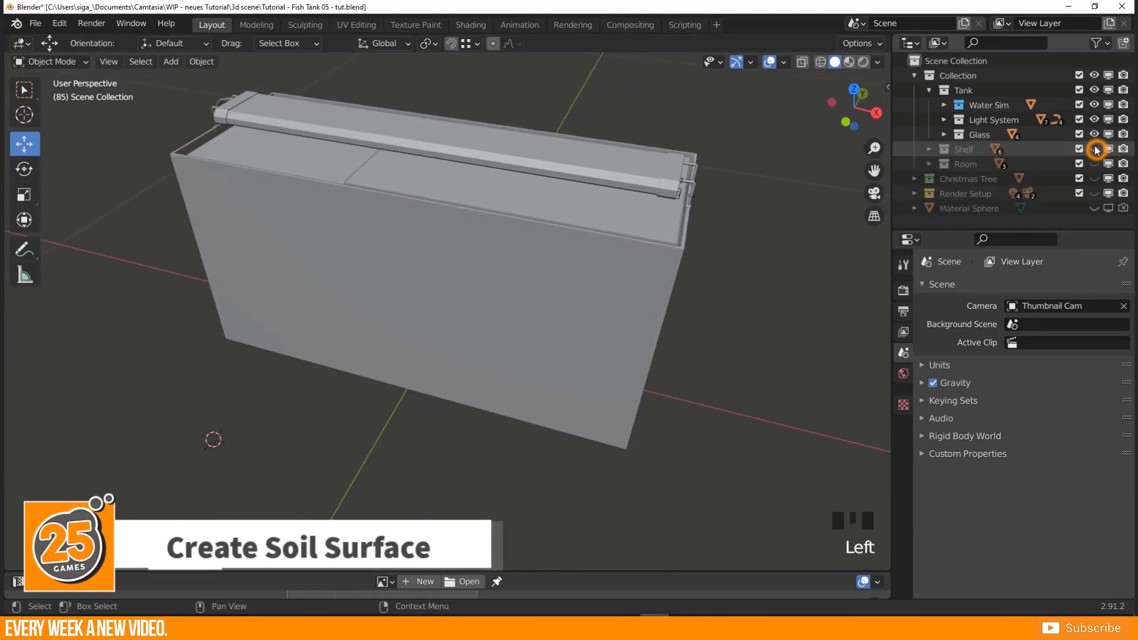
left_click(1094, 119)
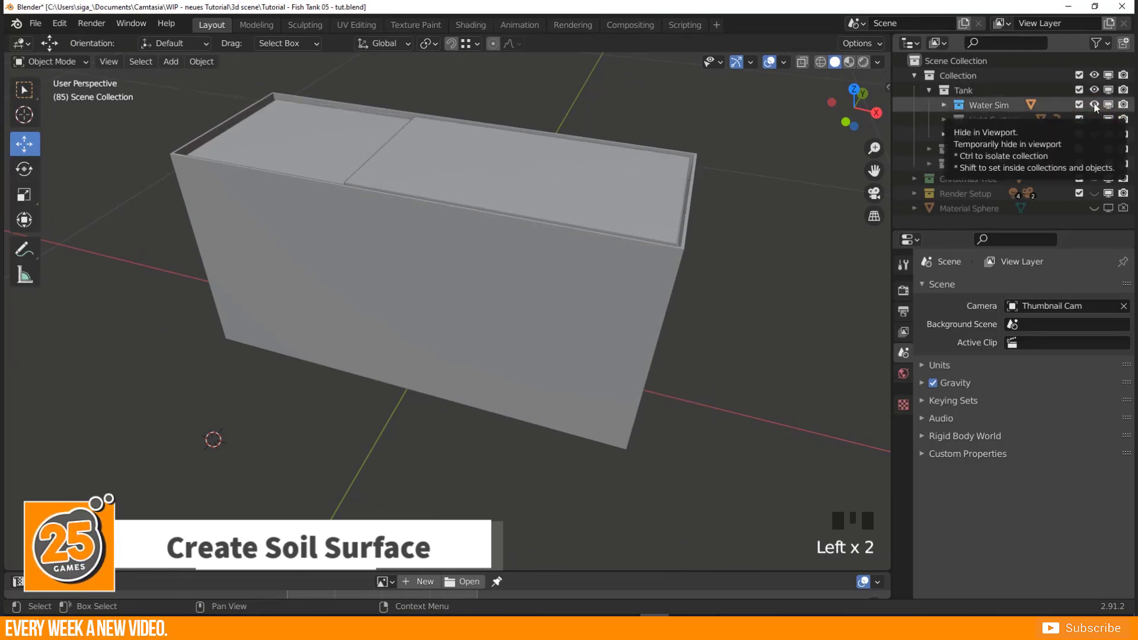
left_click(1094, 105)
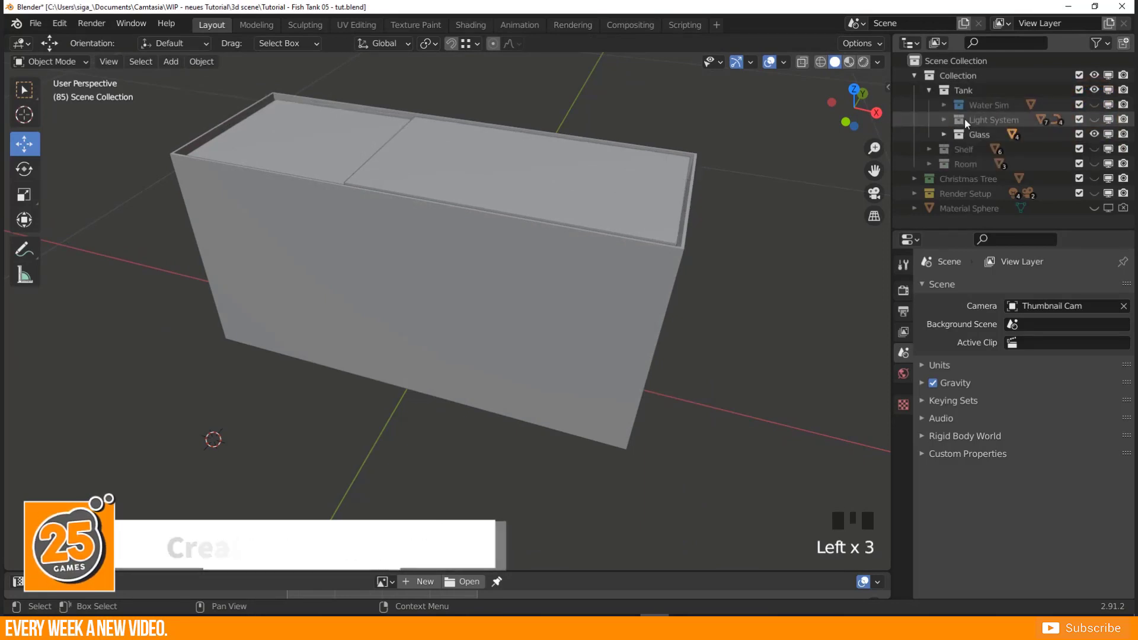
Duplicate the Fish Tank object in place and rename the copy Soil.
left_click(509, 282)
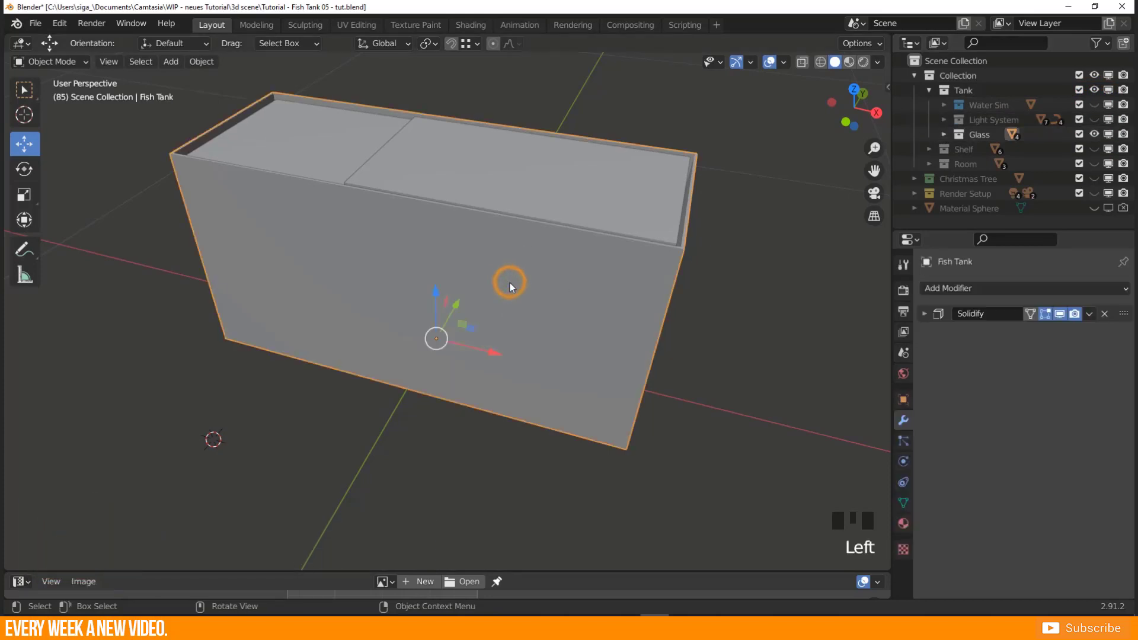
key("shift+d")
right_click(483, 331)
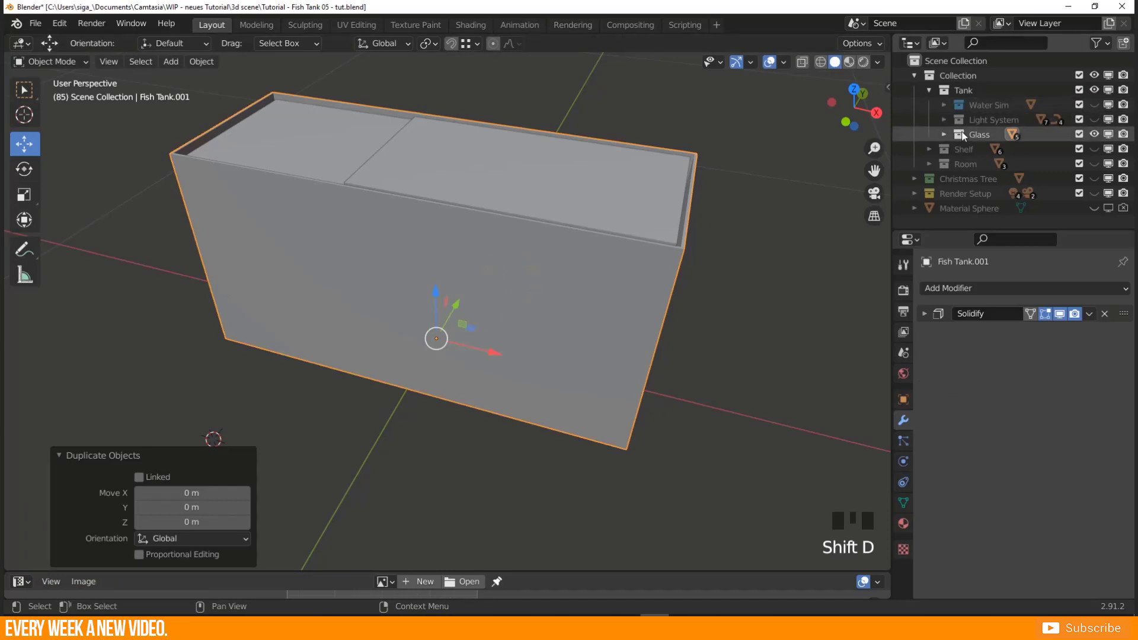
left_click(945, 135)
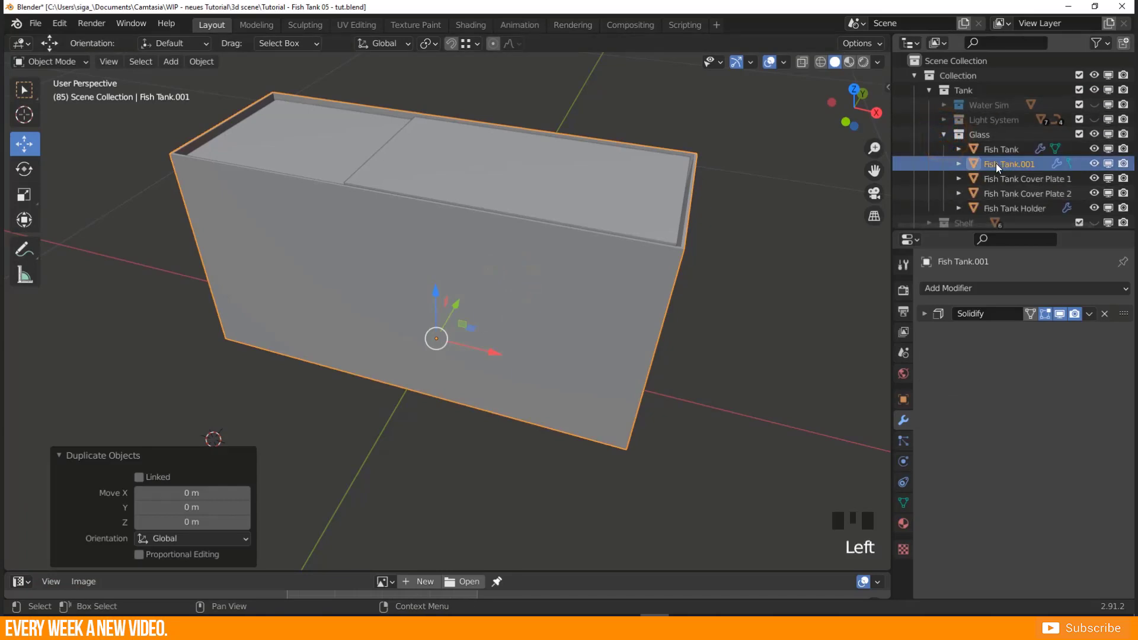
double_click(1001, 163)
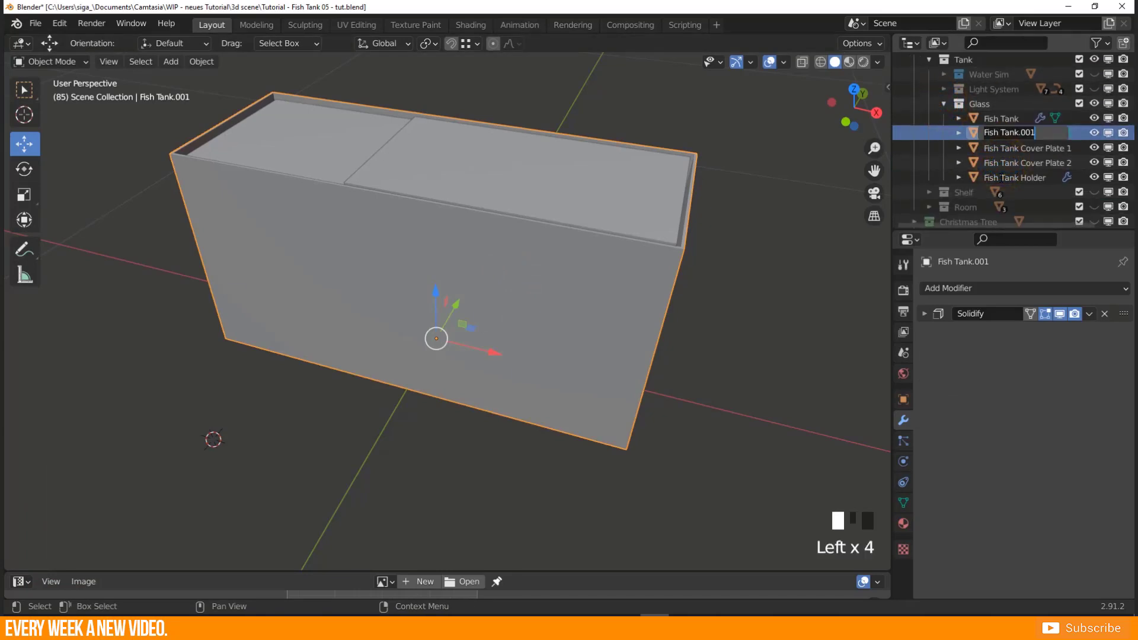
type("Soil")
key("Return")
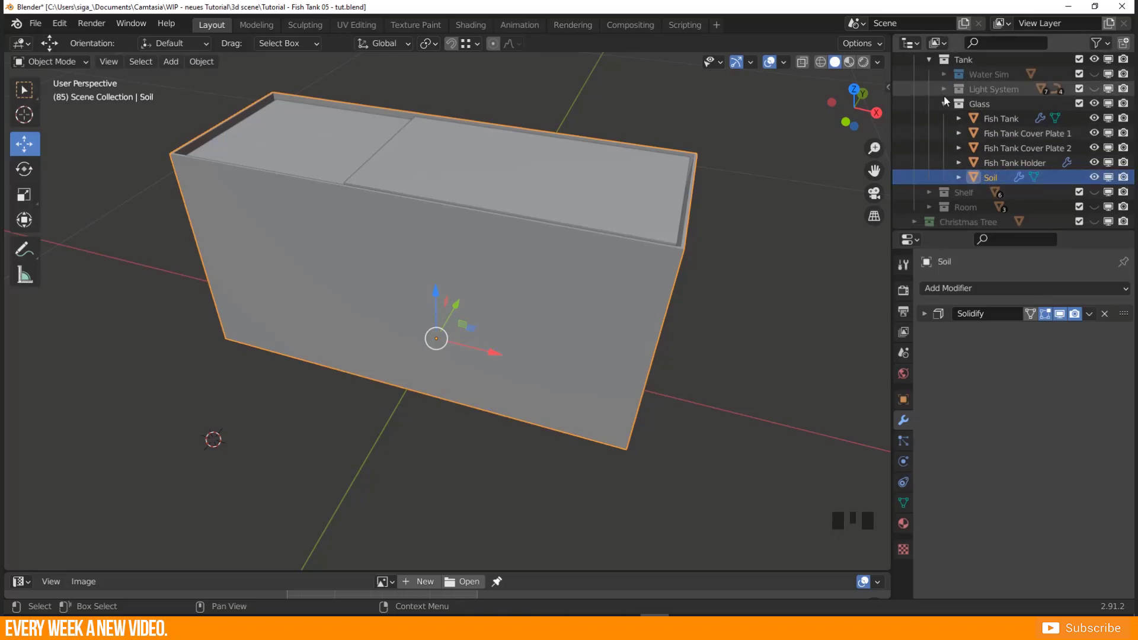
Move the Soil object directly into the Tank collection and hide the Glass collection.
left_click_drag(986, 177, 957, 77)
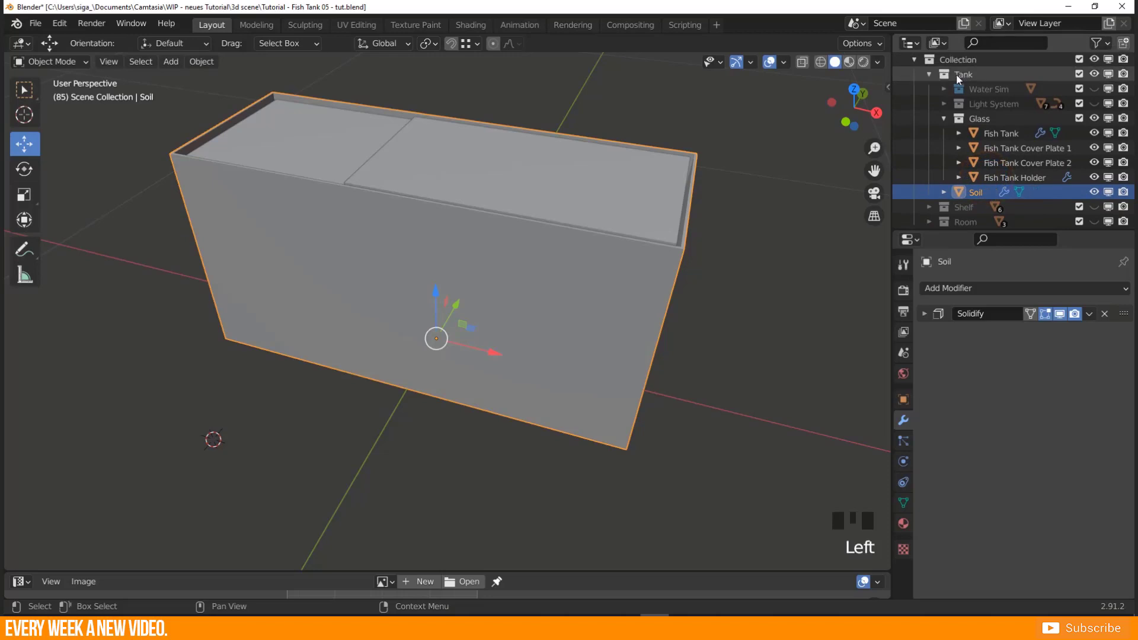
left_click(944, 119)
middle_click_drag(447, 397, 539, 301)
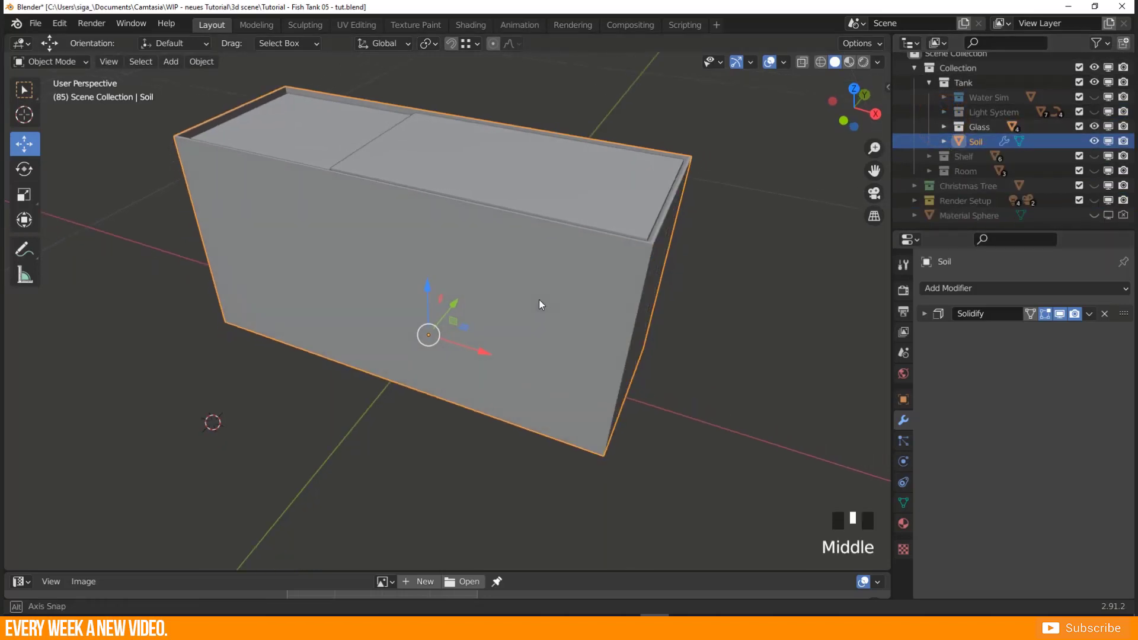
left_click(1096, 128)
middle_click_drag(578, 300, 435, 275)
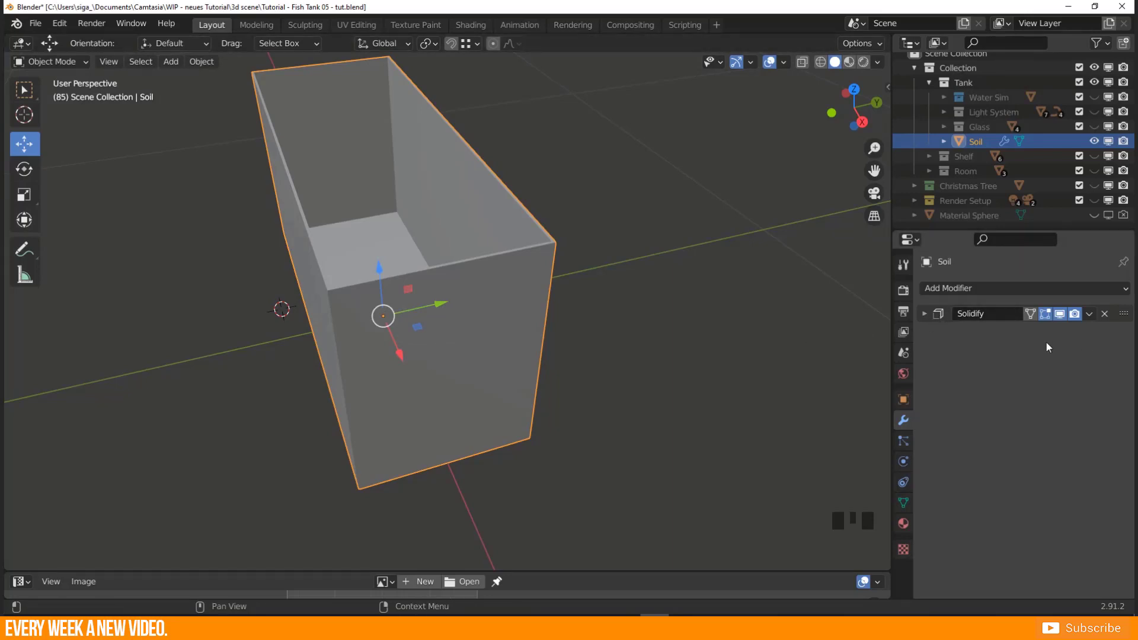
Check the Soil object with and without its Solidify modifier and apply the modifier.
left_click(1059, 315)
left_click(1059, 315)
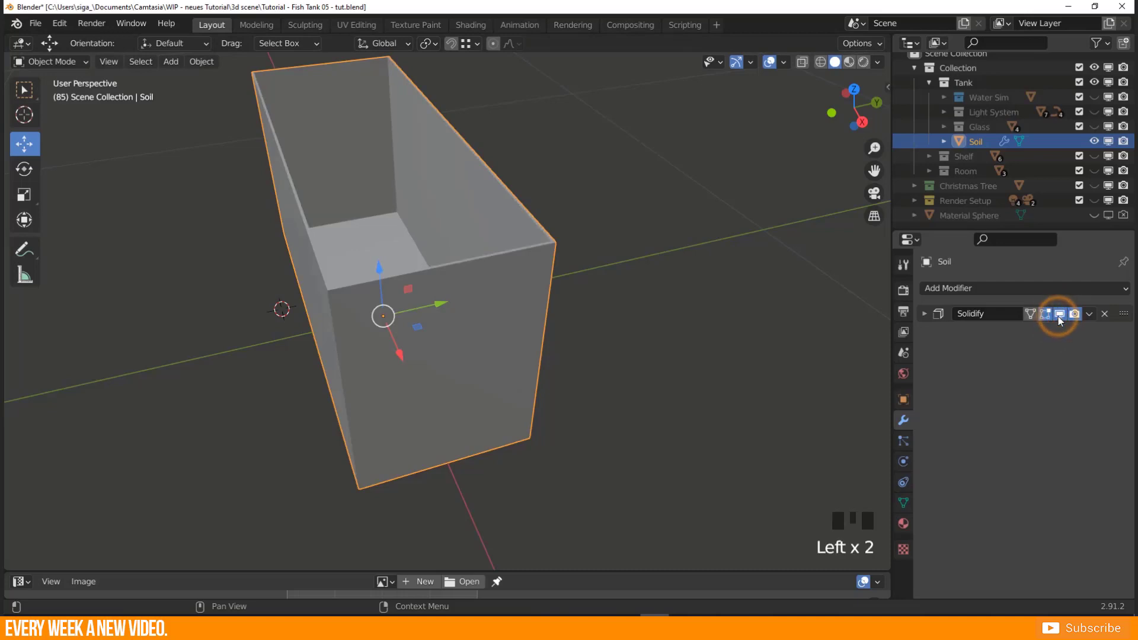
left_click(1059, 315)
left_click(1059, 315)
middle_click_drag(443, 348, 474, 362)
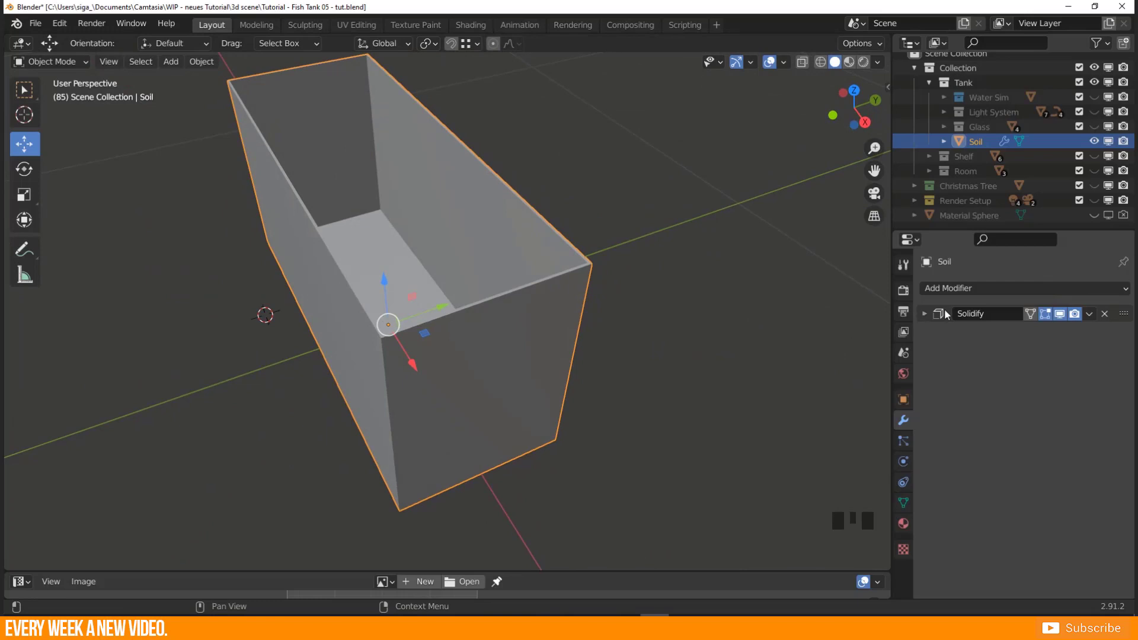
key("ctrl+a")
middle_click_drag(371, 374, 325, 203)
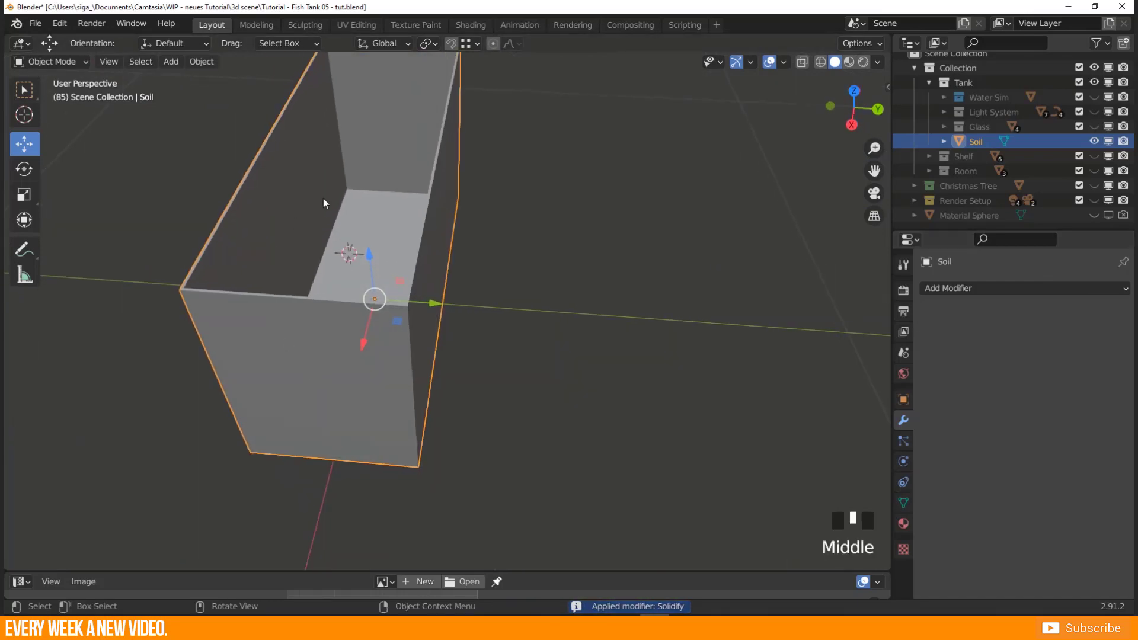
Add one horizontal loop cut around Soil's inner walls in Edit Mode and slide it towards the floor by a factor of about 0.54.
key("Tab")
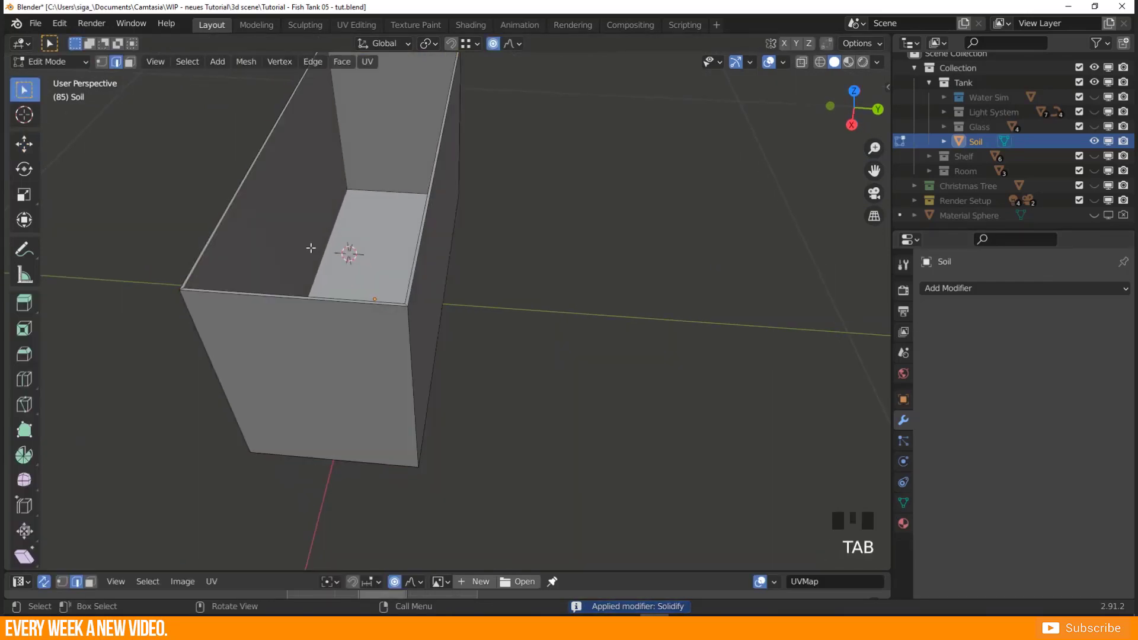
key("3")
left_click(346, 251)
middle_click_drag(345, 252, 376, 273)
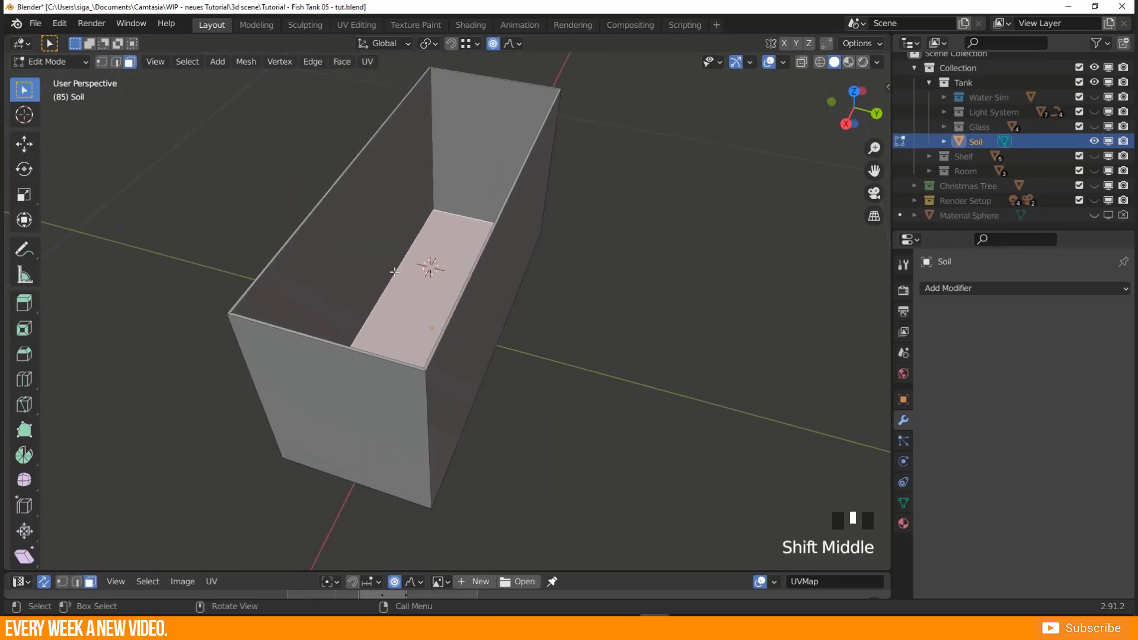
key("2")
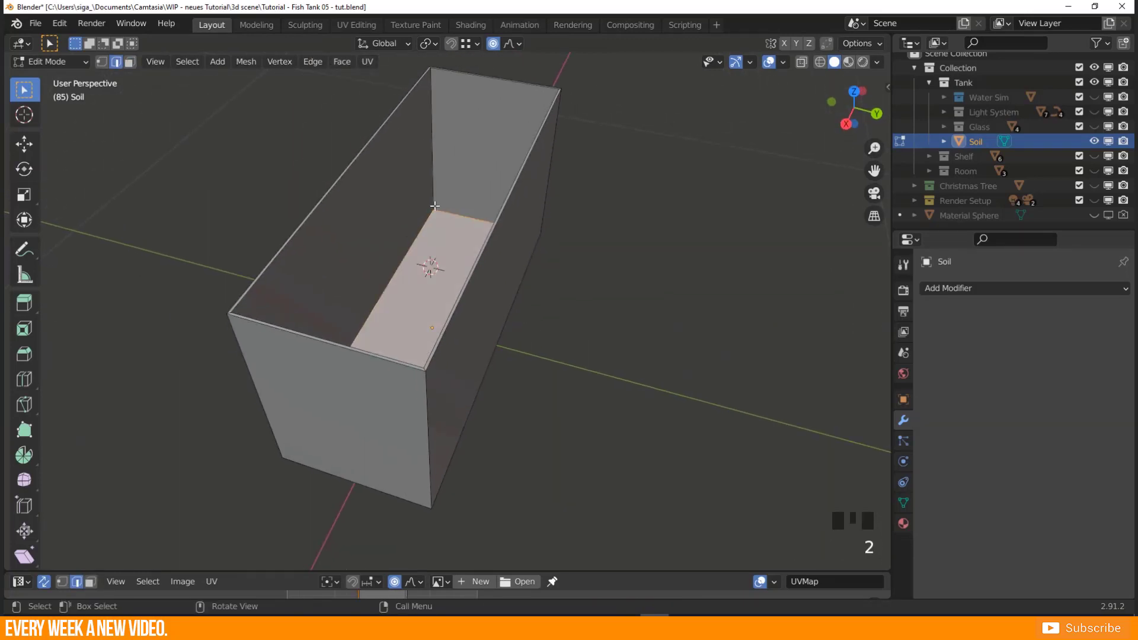
key("ctrl+r")
left_click(433, 176)
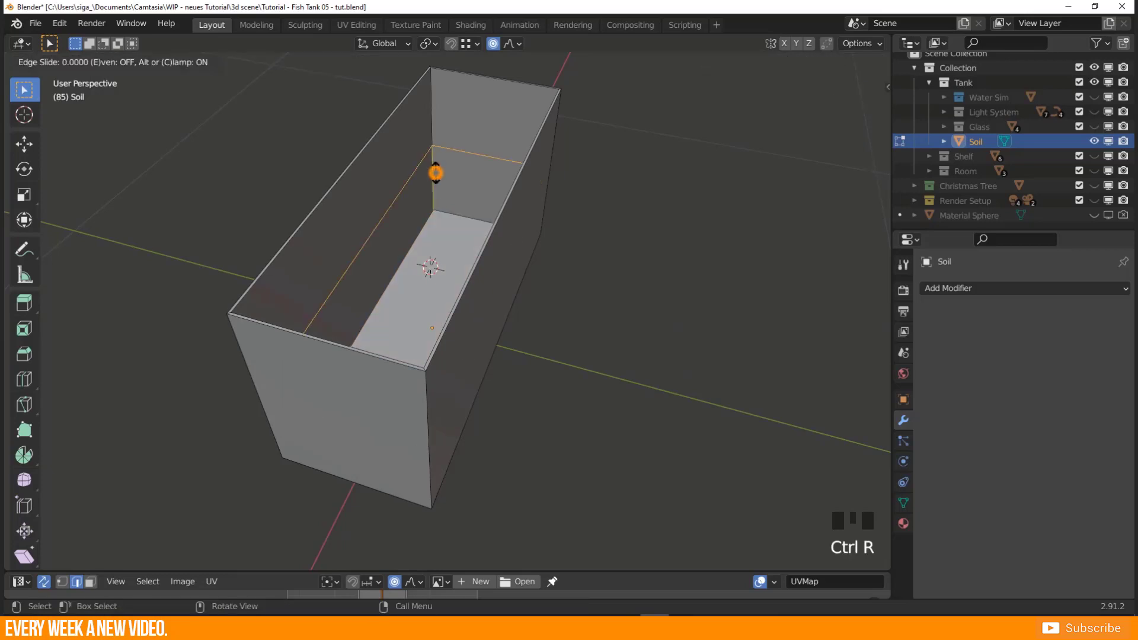
left_click_drag(445, 213, 443, 210)
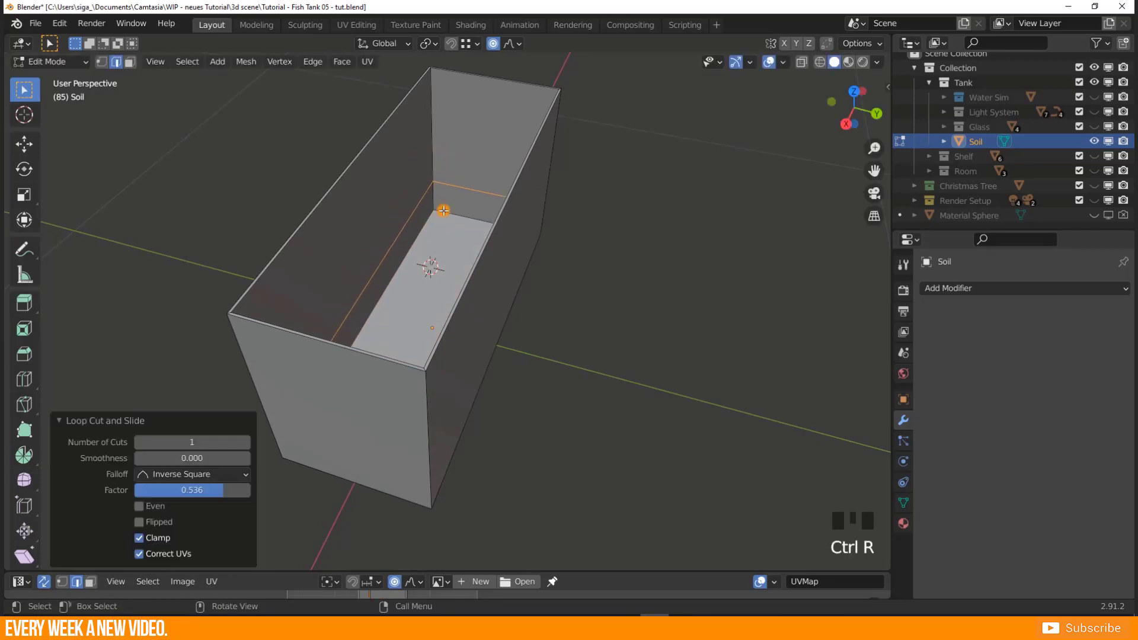
Mark the new edge loop as a seam and delete all linked faces outside the low inner tray, including the outer shell.
middle_click_drag(412, 219, 409, 215)
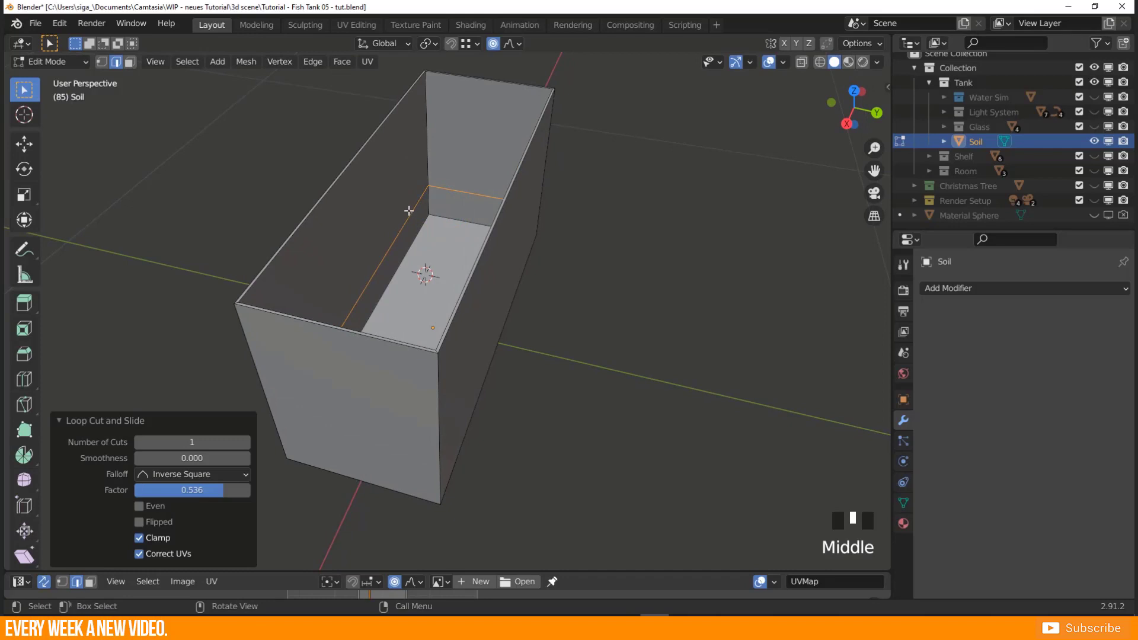
right_click_drag(409, 210, 361, 308)
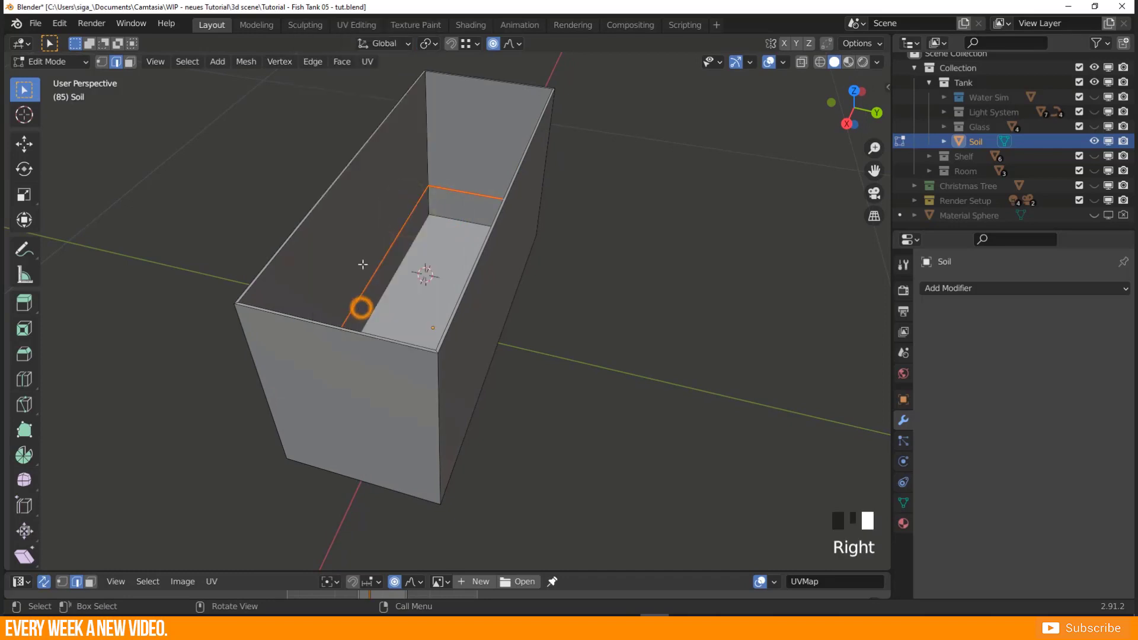
key("3")
left_click(371, 221)
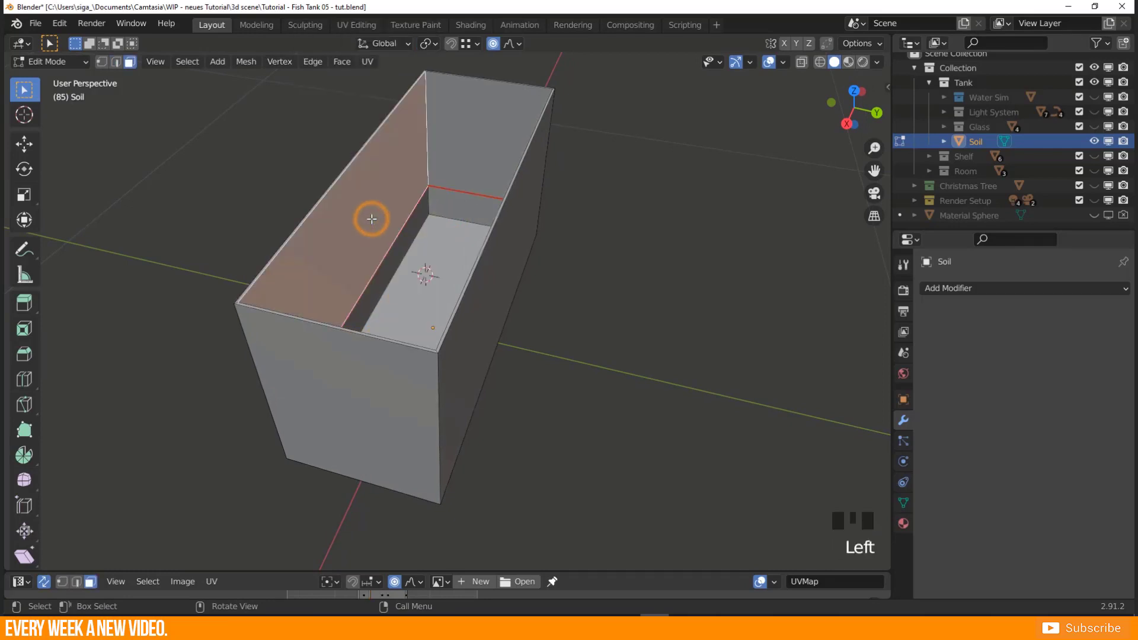
key("l")
key("x")
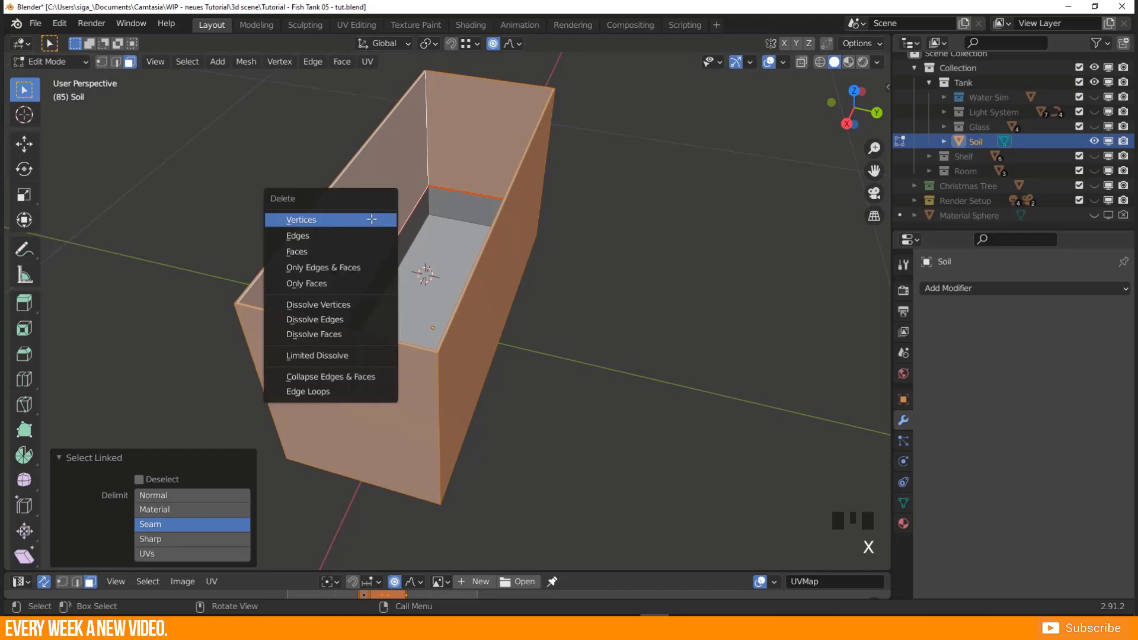
left_click(349, 253)
Fill the open upper edge loop of the tray with a face.
middle_click_drag(348, 253, 374, 311)
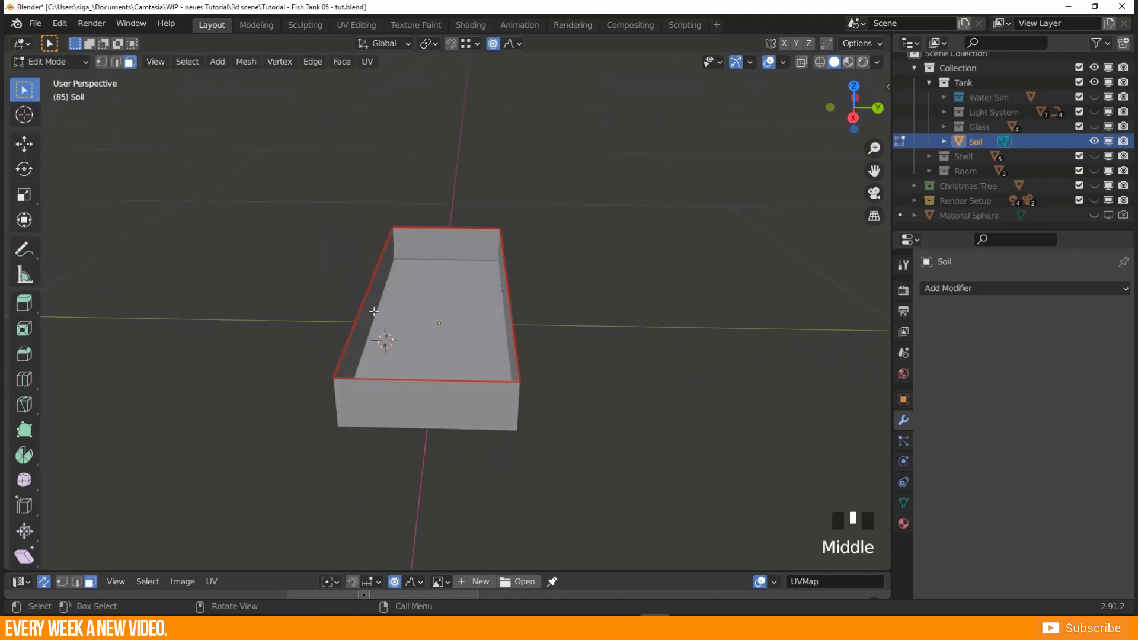
middle_click_drag(391, 353, 383, 348)
key("2")
left_click(351, 330, "alt")
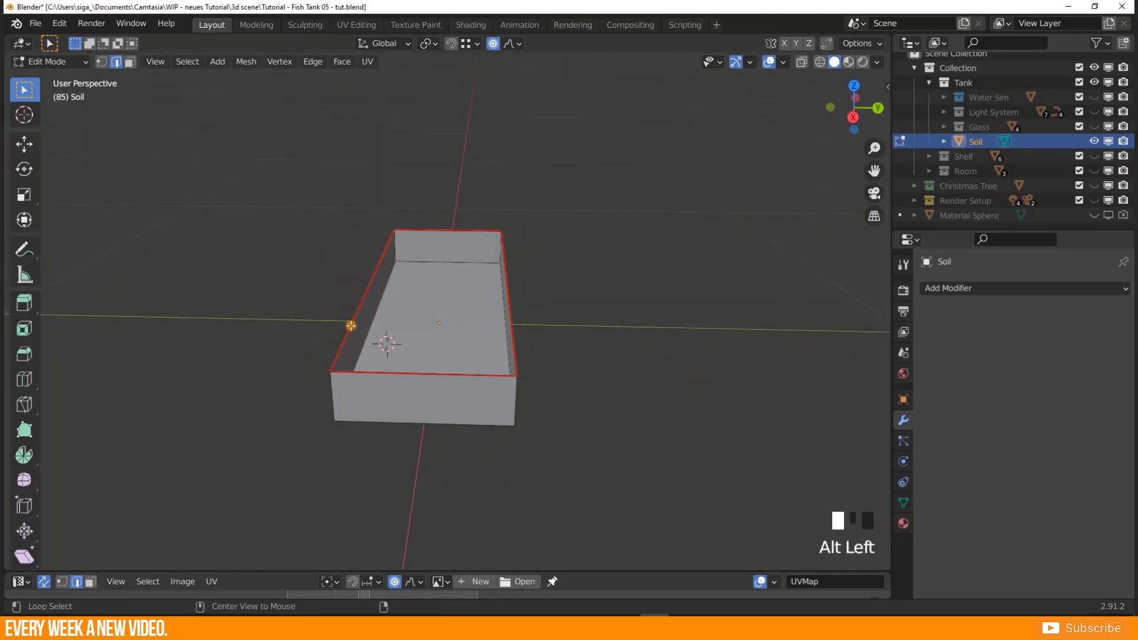
key("f")
key("r")
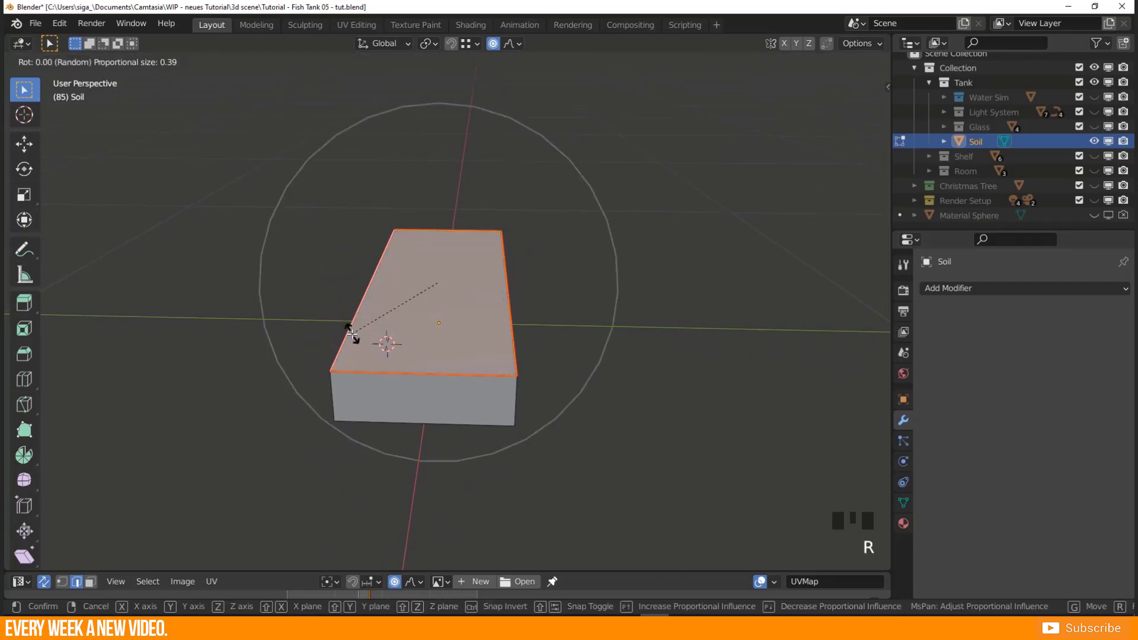
right_click(355, 338)
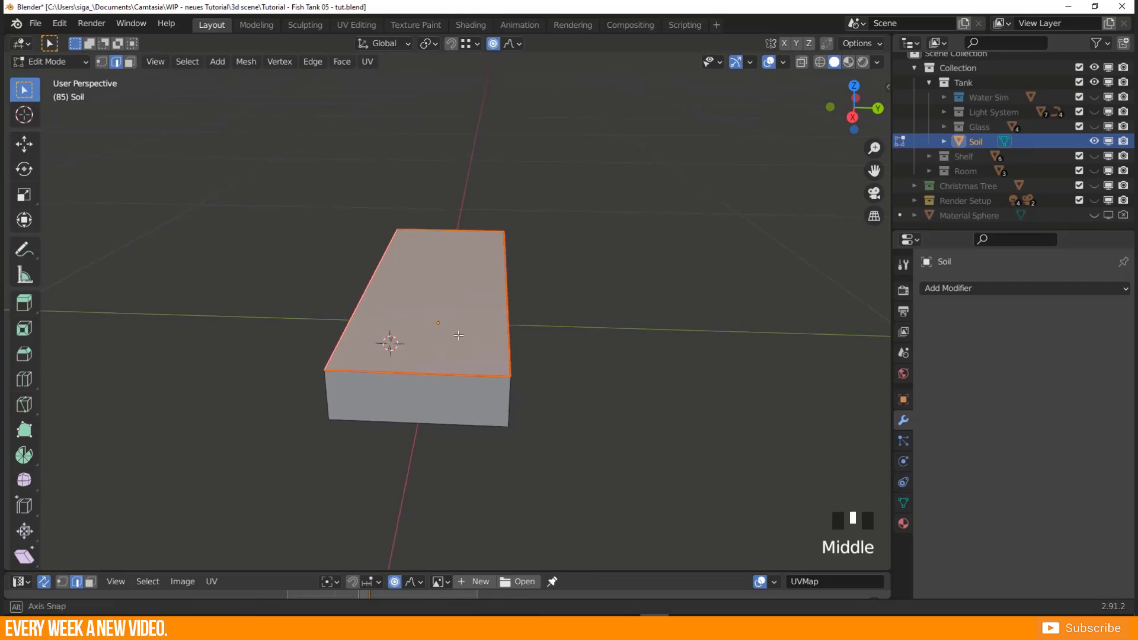
Delete the ring of side faces between the top and bottom of the Soil mesh.
middle_click_drag(389, 338, 373, 365)
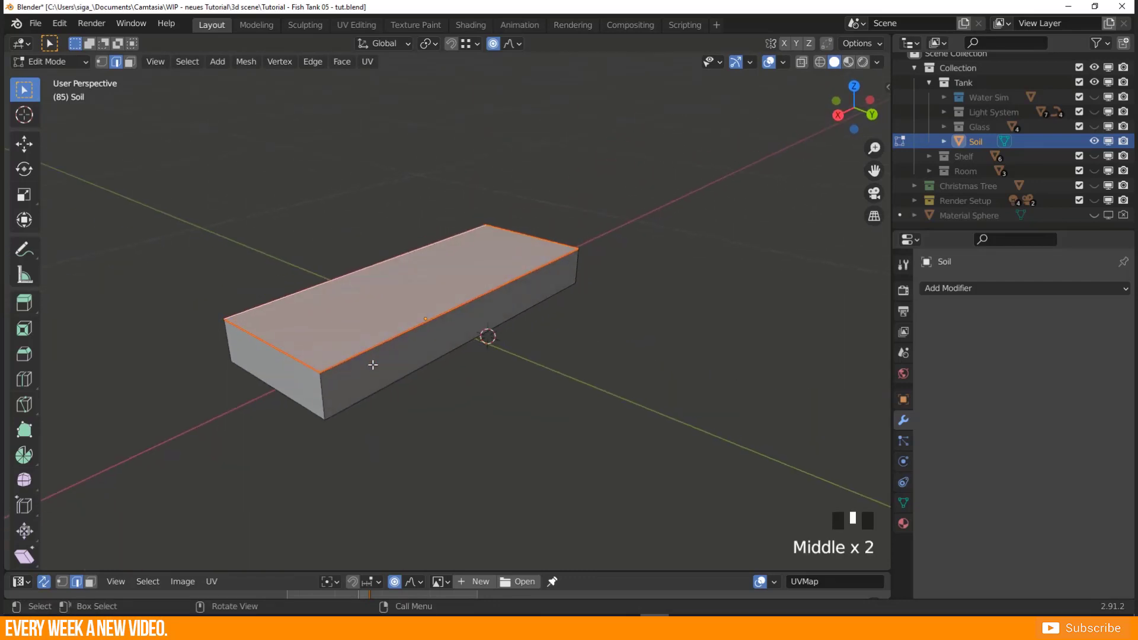
key("3")
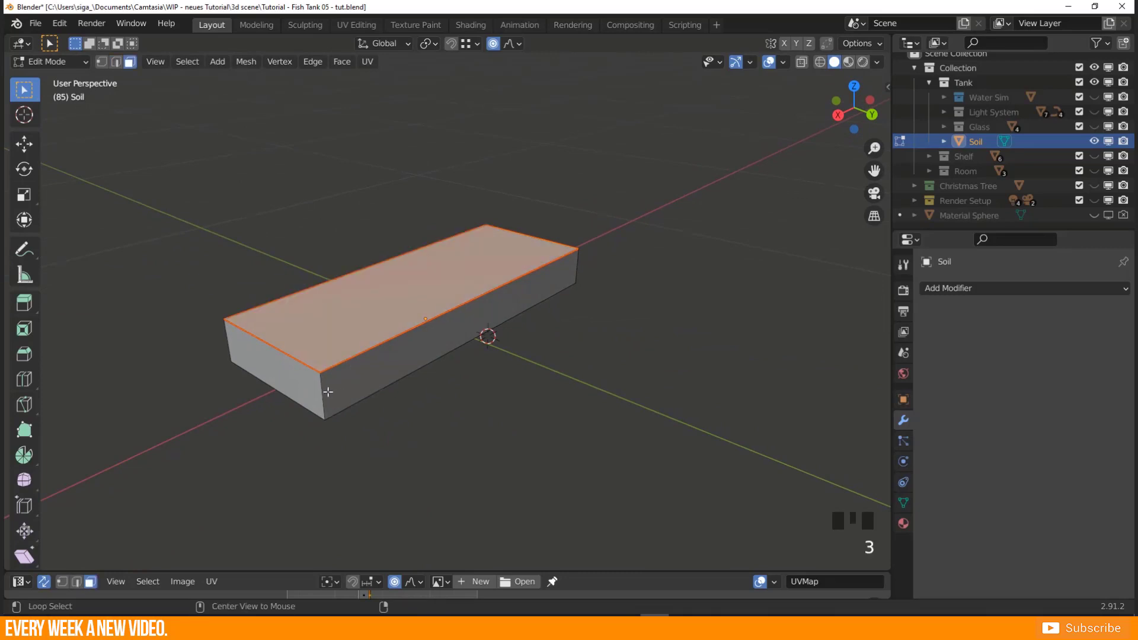
left_click(322, 388, "alt")
key("x")
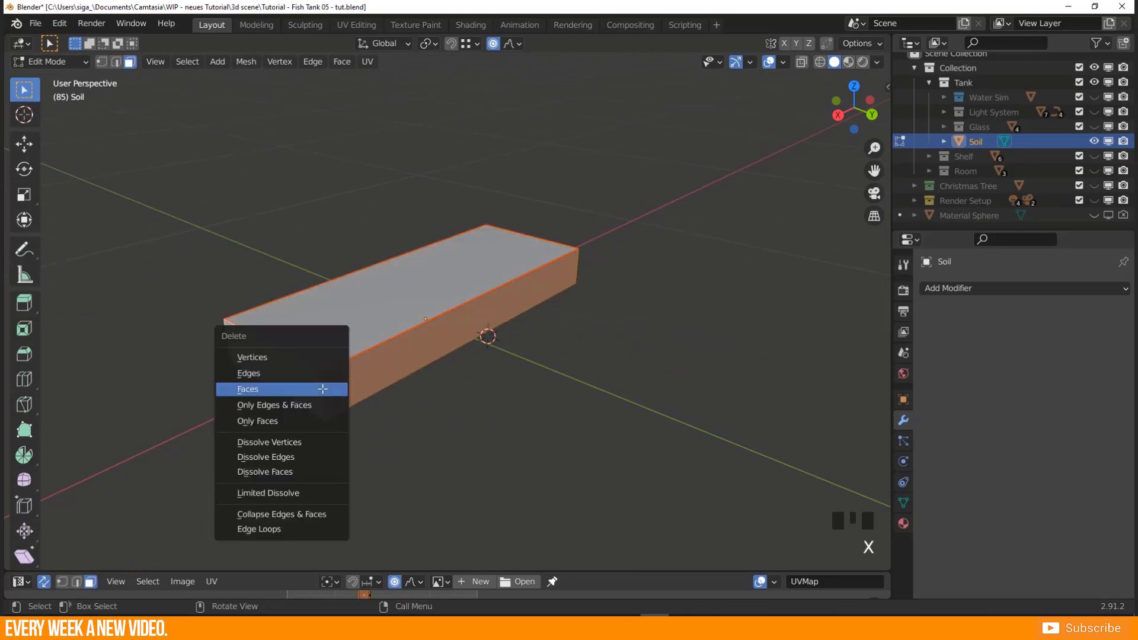
left_click(322, 388)
middle_click_drag(322, 389, 466, 338)
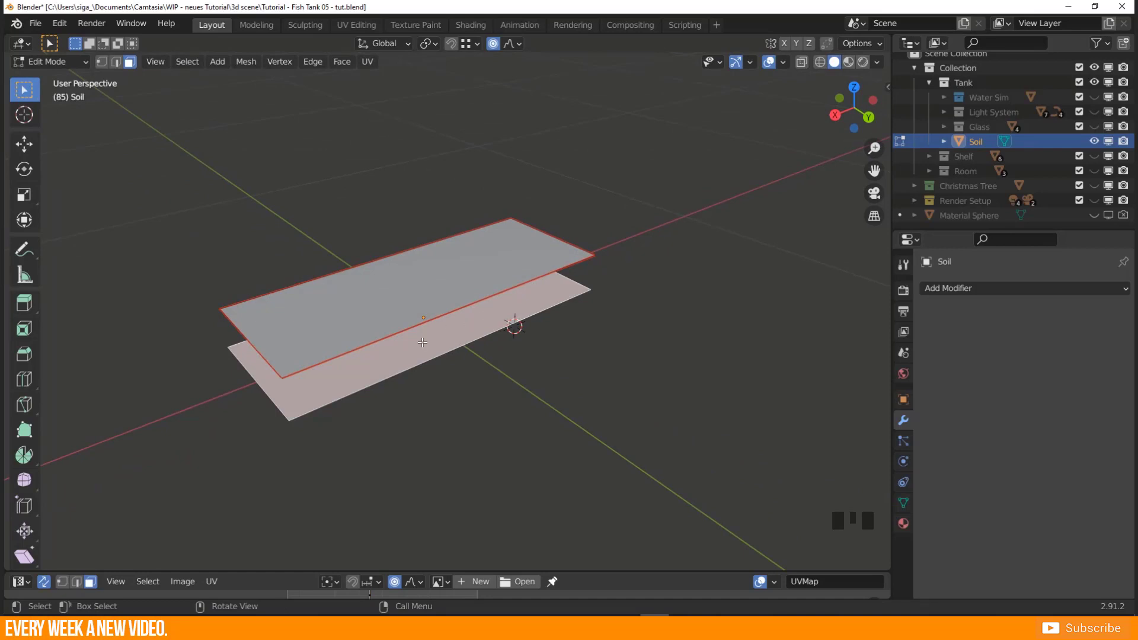
Select the upper face of the Soil mesh and return to Object Mode with Soil selected.
left_click(384, 308)
middle_click_drag(387, 308, 371, 358)
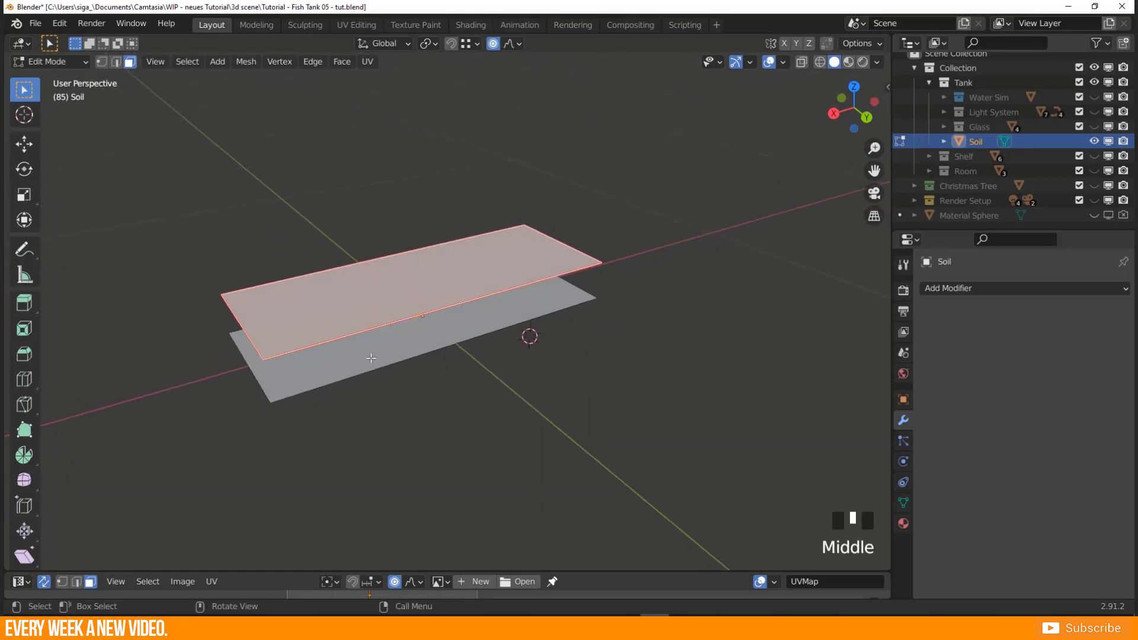
key("Tab")
left_click(352, 309)
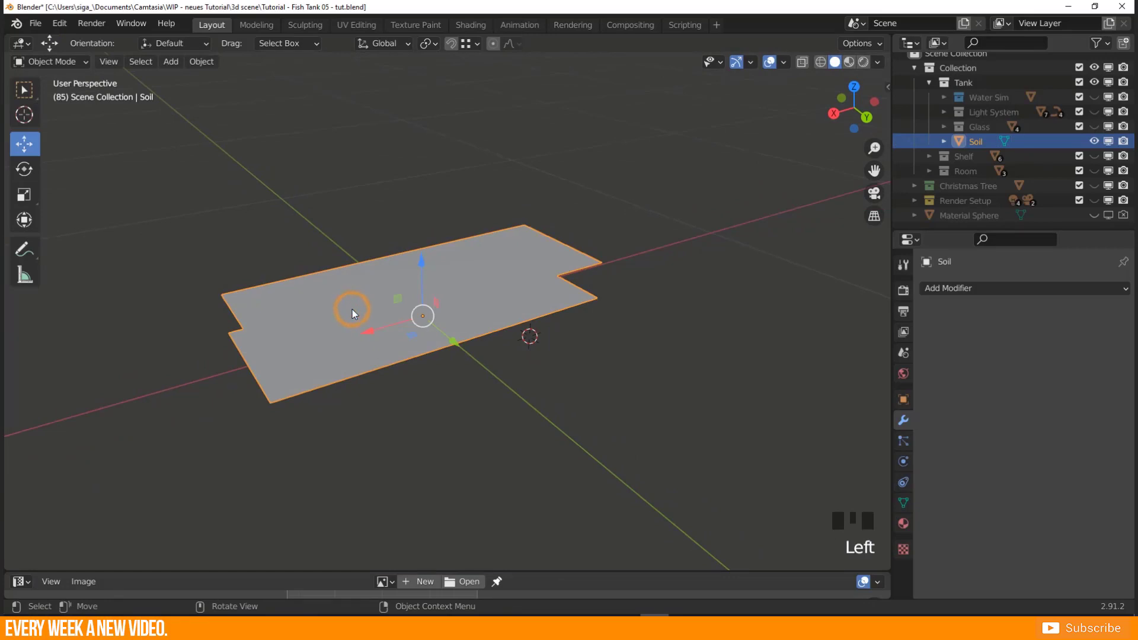
Separate the Soil mesh into its loose parts and select the upper plane in Object Mode.
key("Tab")
key("p")
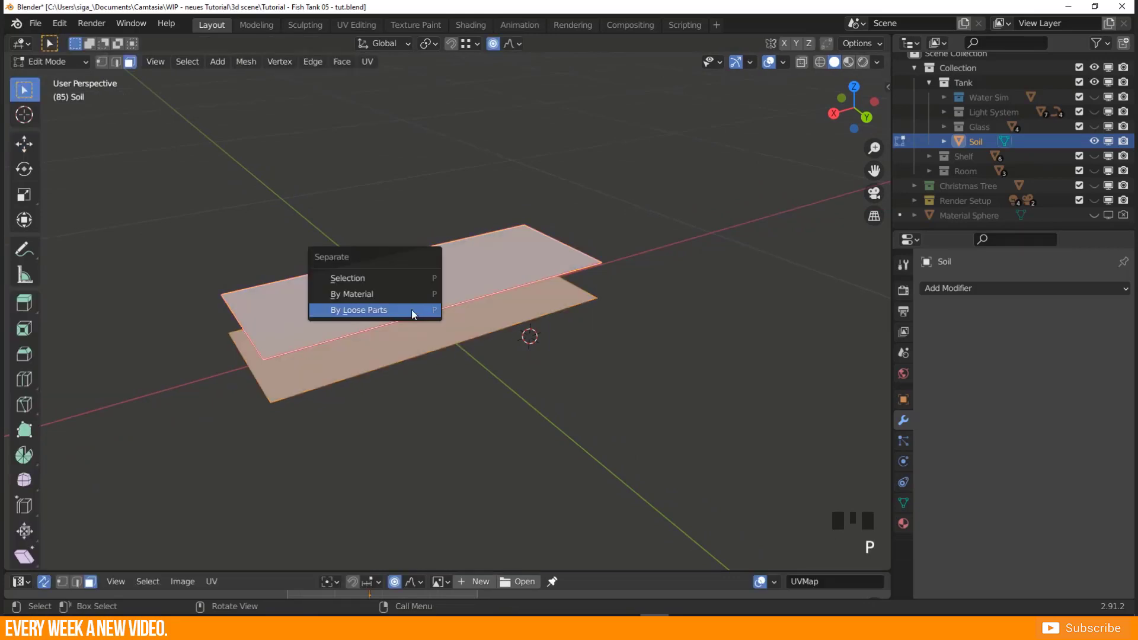
left_click(380, 310)
key("Tab")
left_click(388, 320)
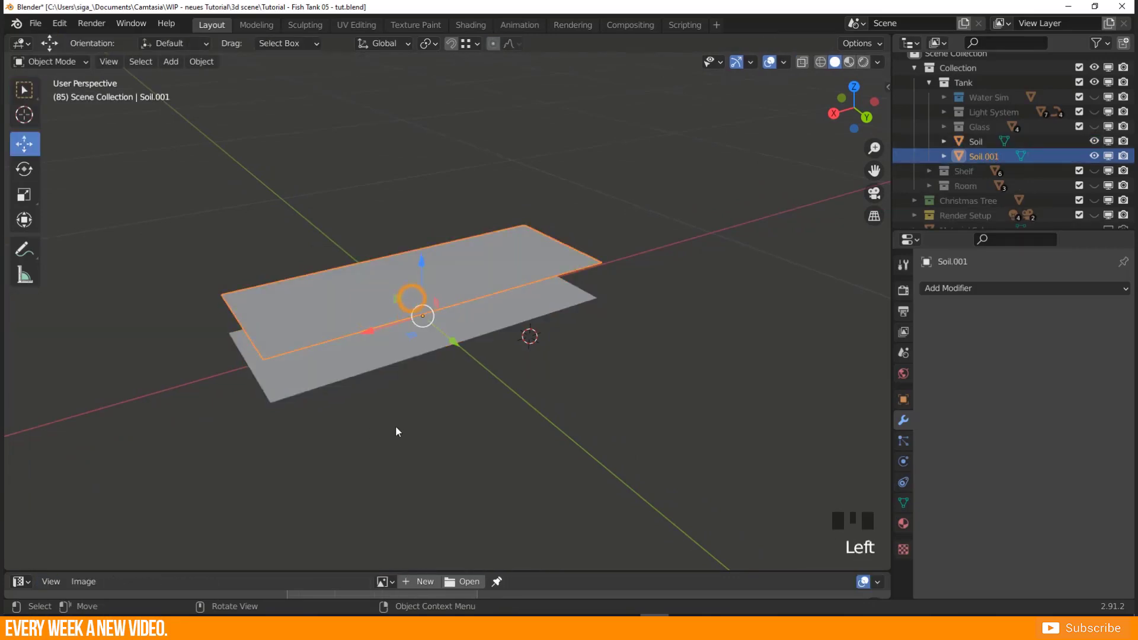
Rename the separated upper plane to "Soil top".
middle_click_drag(397, 432, 462, 396)
double_click(990, 152)
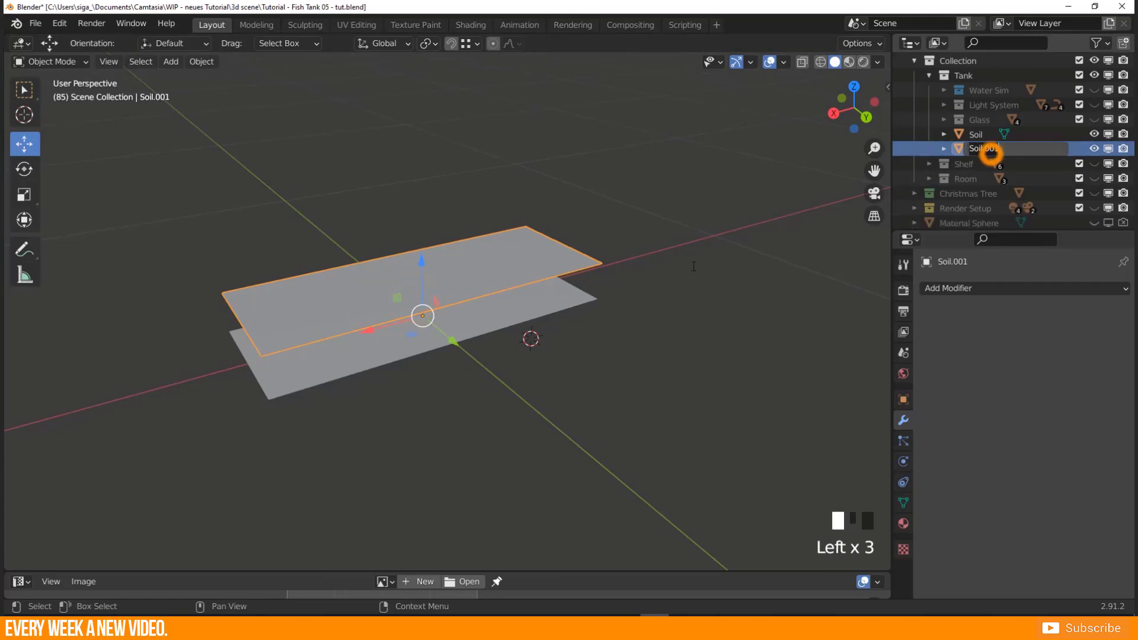
left_click_drag(1008, 144, 983, 147)
key("BackSpace")
key("BackSpace")
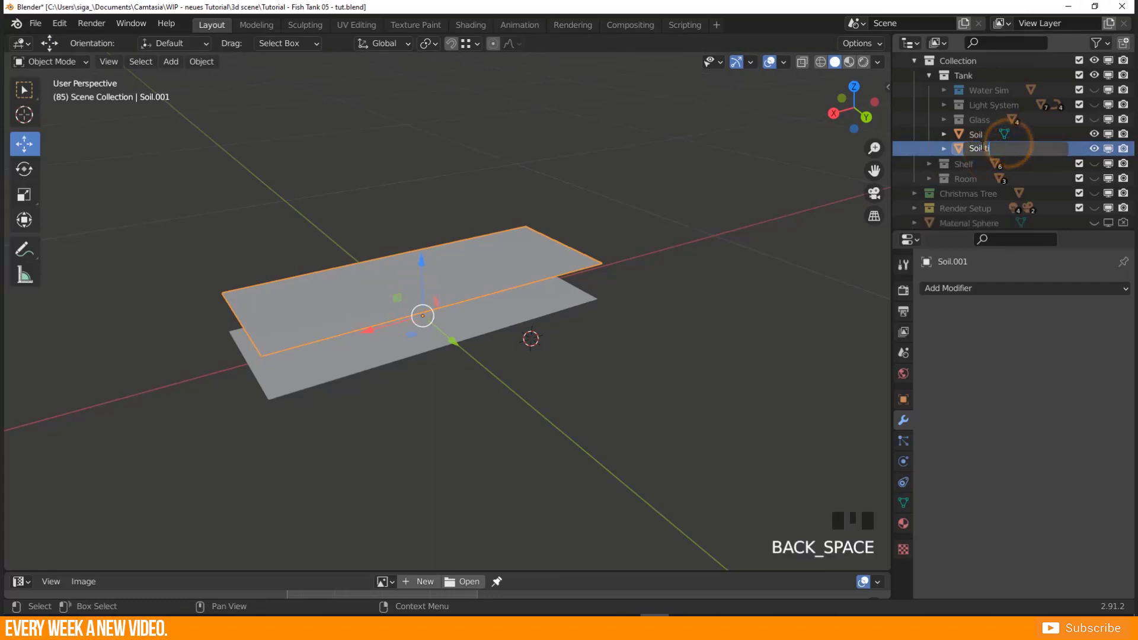
type("top")
key("Return")
Rename the lower plane to "Soil bottom".
double_click(981, 138)
left_click(981, 138)
type("bottom")
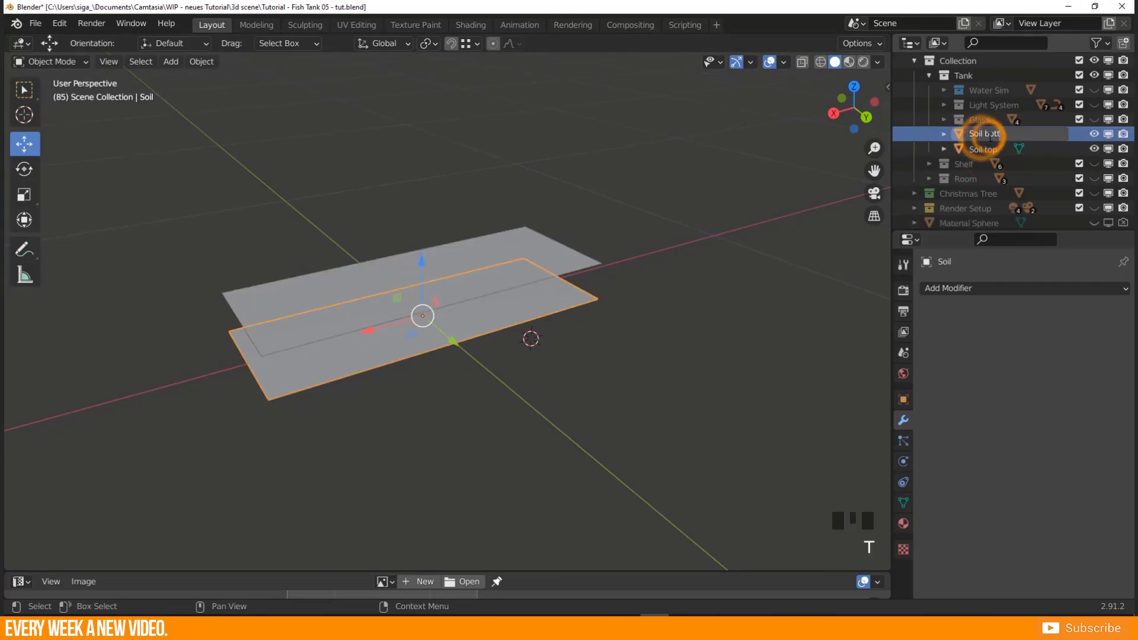
key("Return")
Duplicate the Soil top plane twice, keeping both copies in place.
left_click(959, 150)
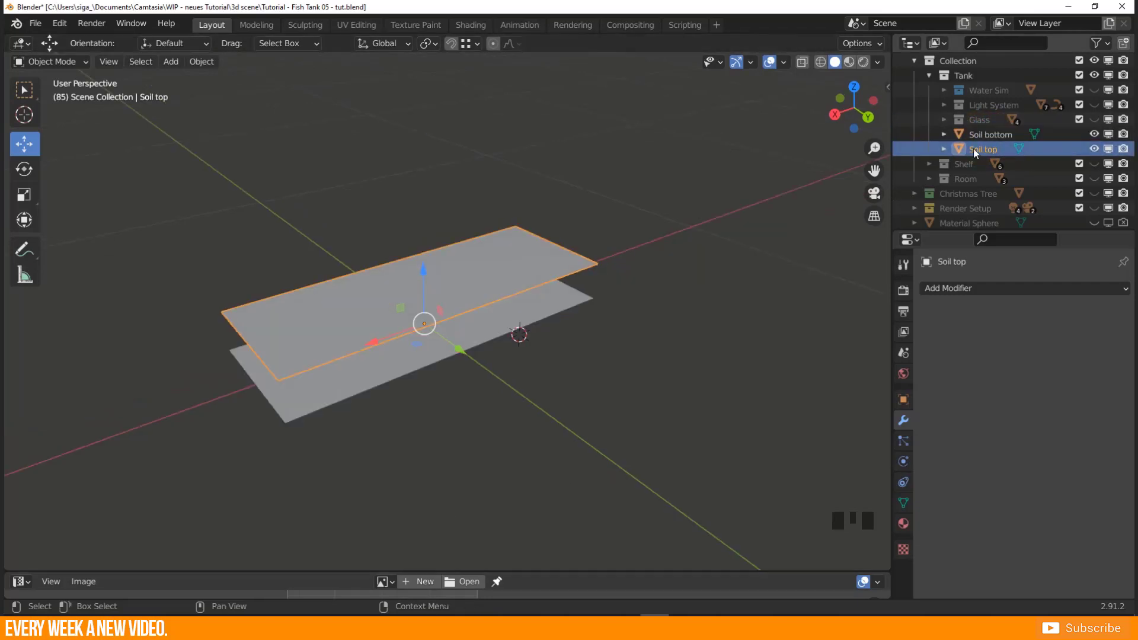
key("shift+d")
right_click(479, 355)
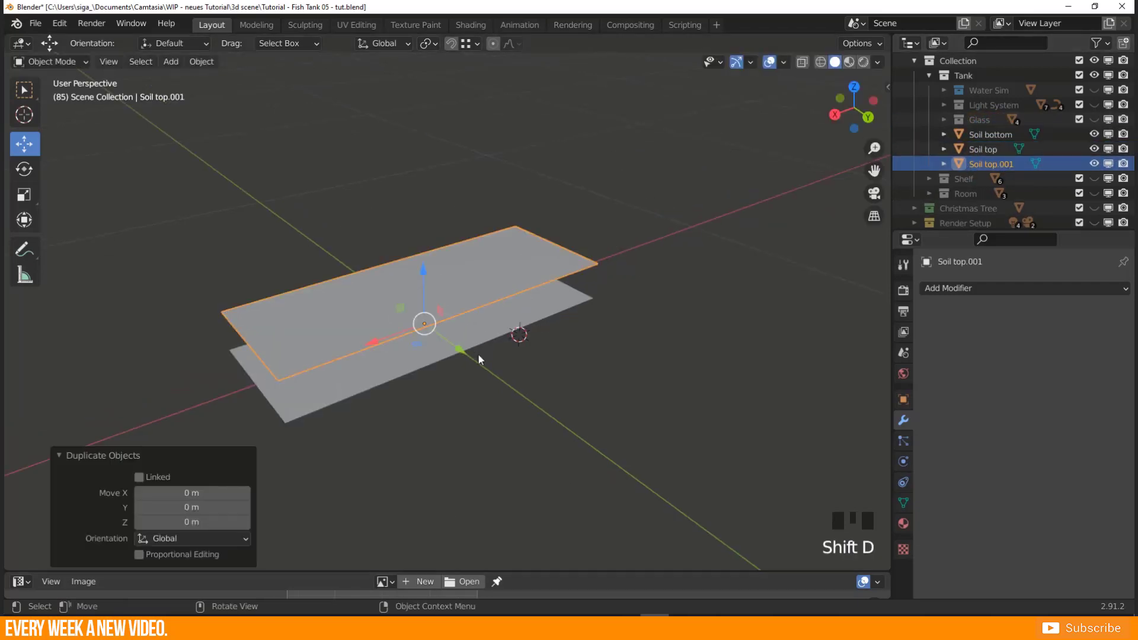
key("shift+d")
right_click(387, 317)
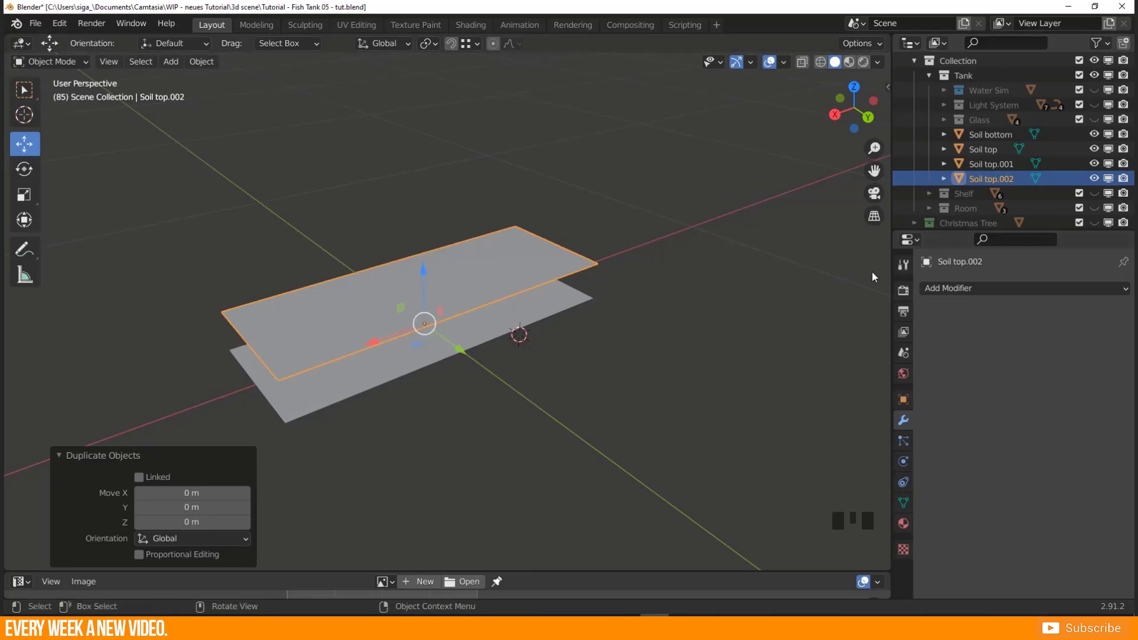
middle_click_drag(442, 357, 429, 347)
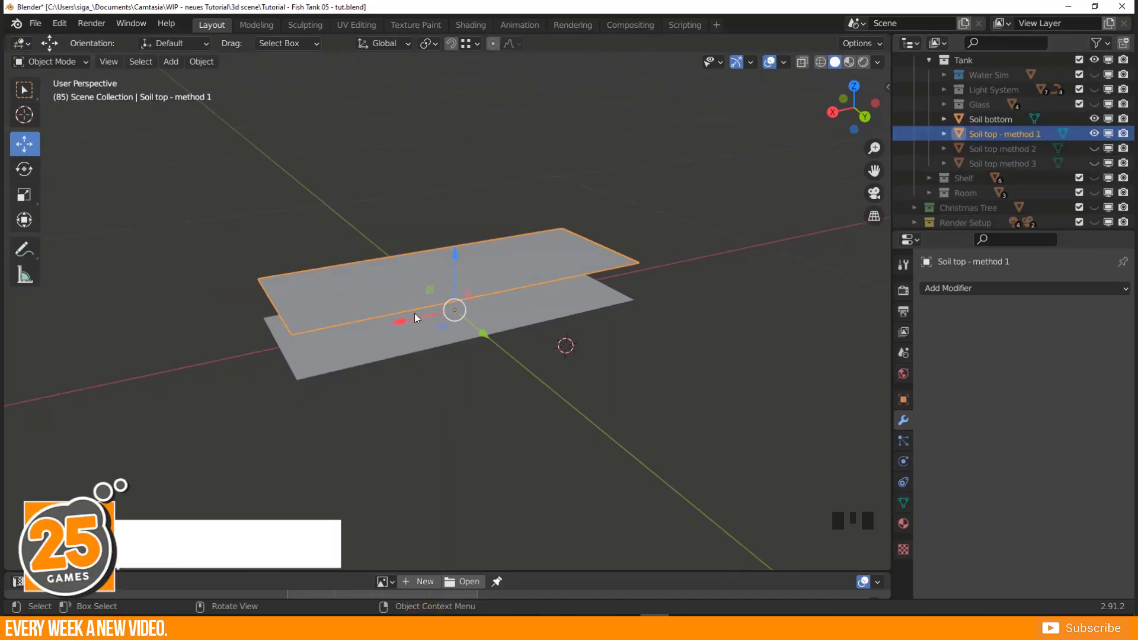
middle_click_drag(414, 315, 436, 300)
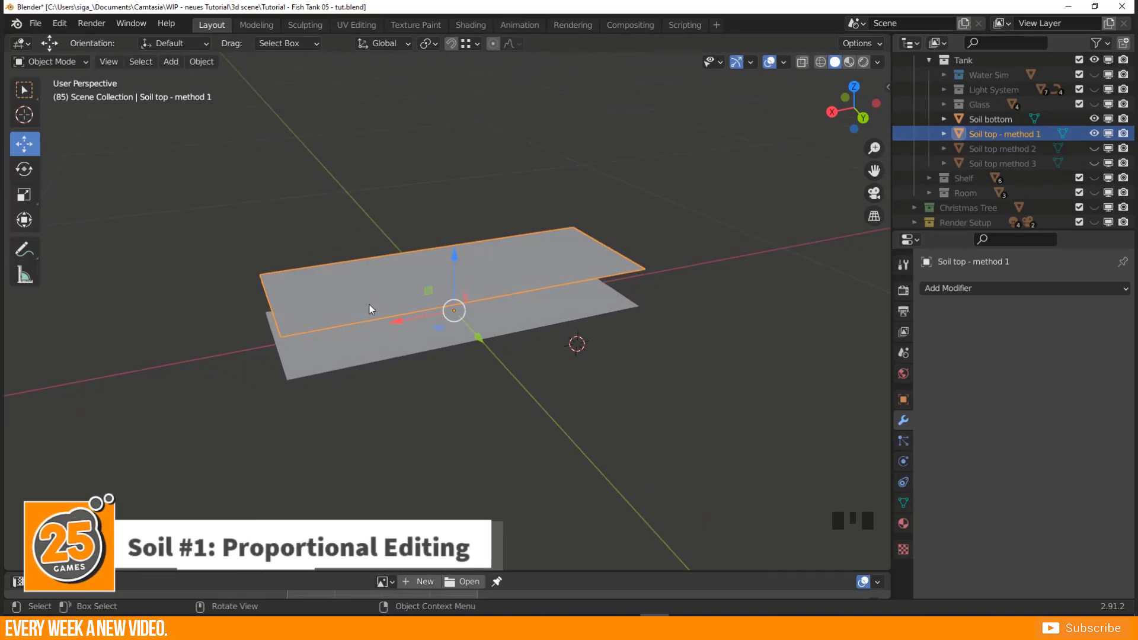
middle_click_drag(369, 304, 372, 300)
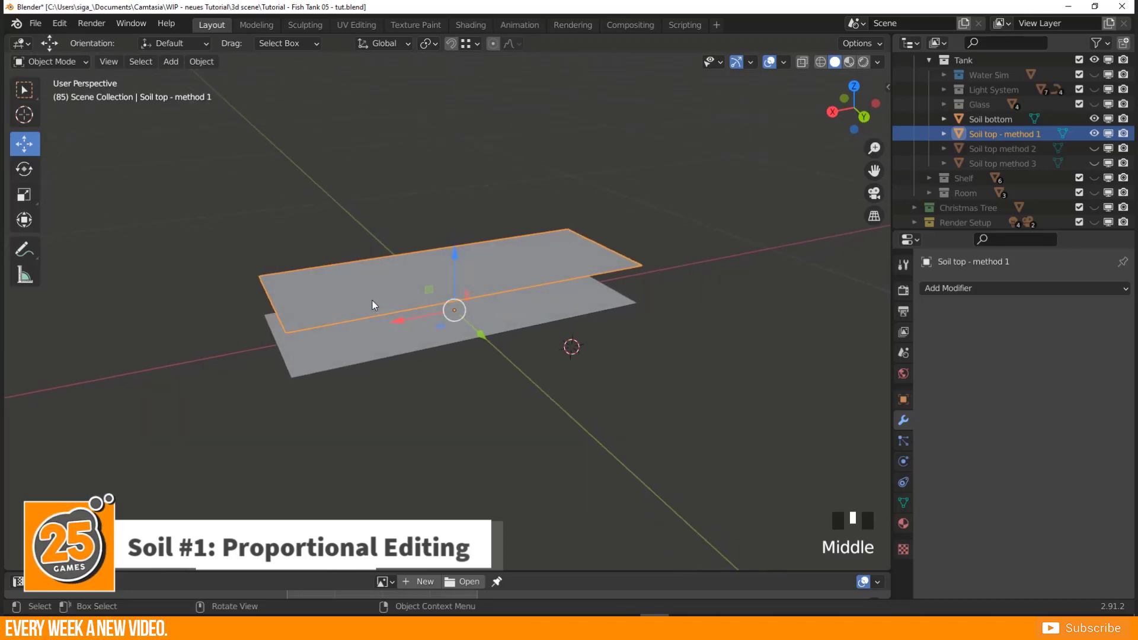
middle_click_drag(320, 403, 354, 363)
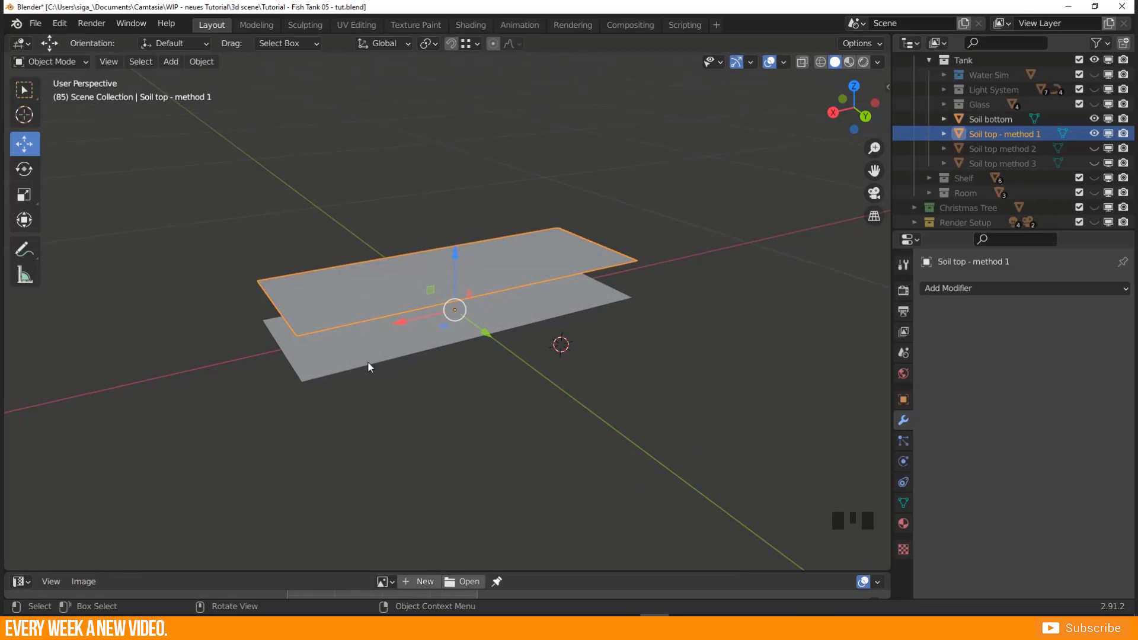
middle_click_drag(342, 353, 339, 351)
Enter Edit Mode on the Soil top - method 1 plane with vertex selection active.
scroll(340, 342, "up", 2)
key("Tab")
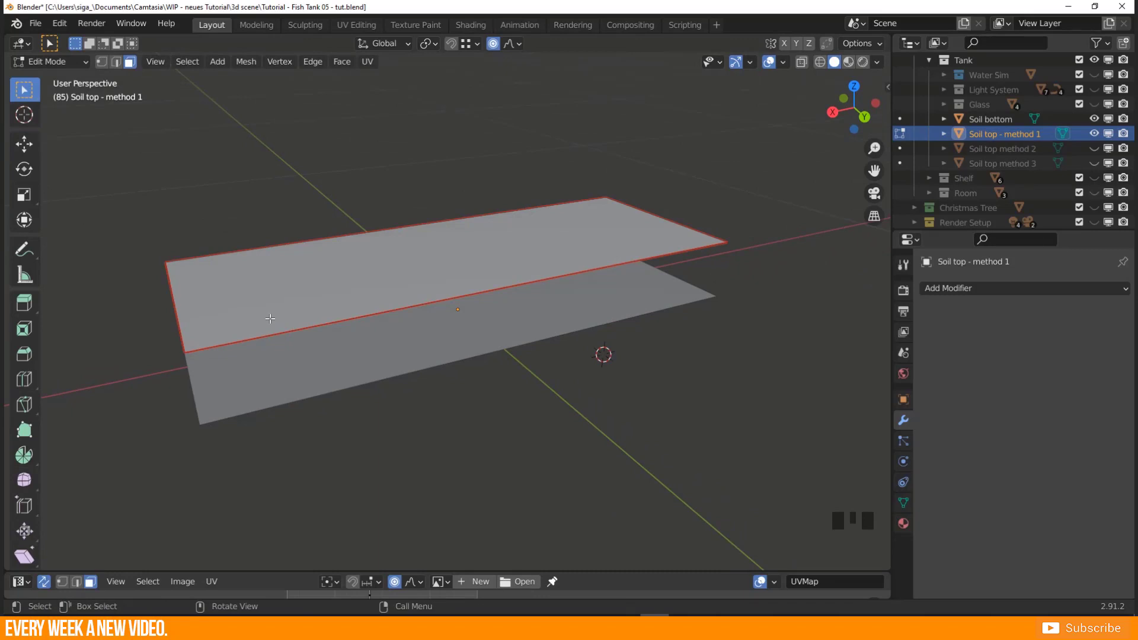
key("1")
left_click(199, 339)
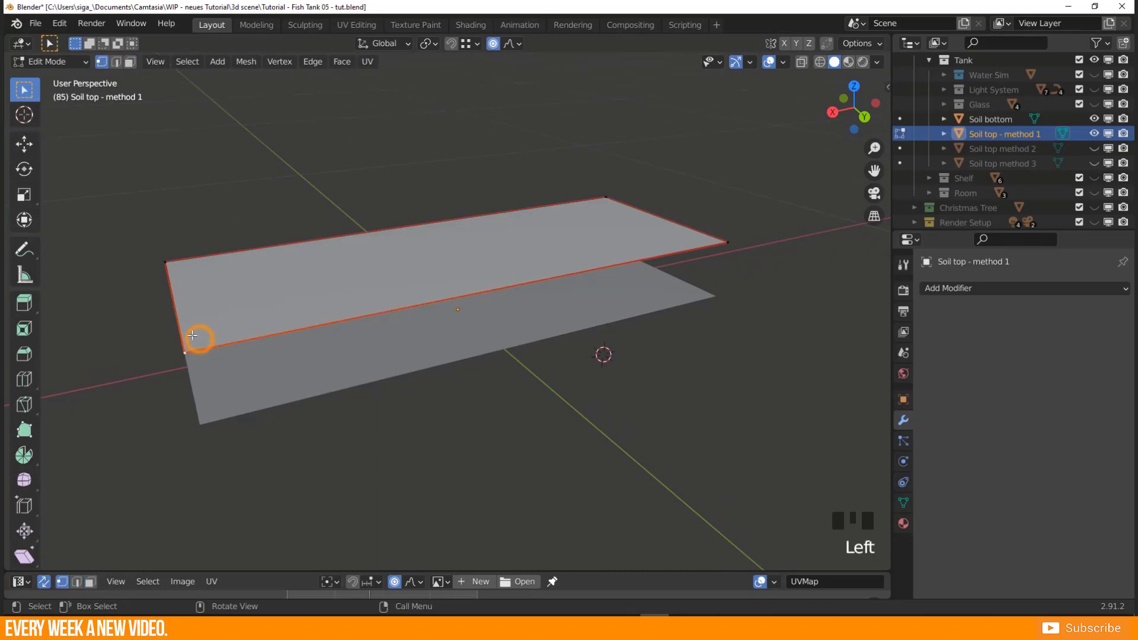
key("g")
right_click(299, 296)
Select the whole Soil top - method 1 mesh and subdivide it with one cut.
middle_click_drag(405, 305, 291, 329)
key("a")
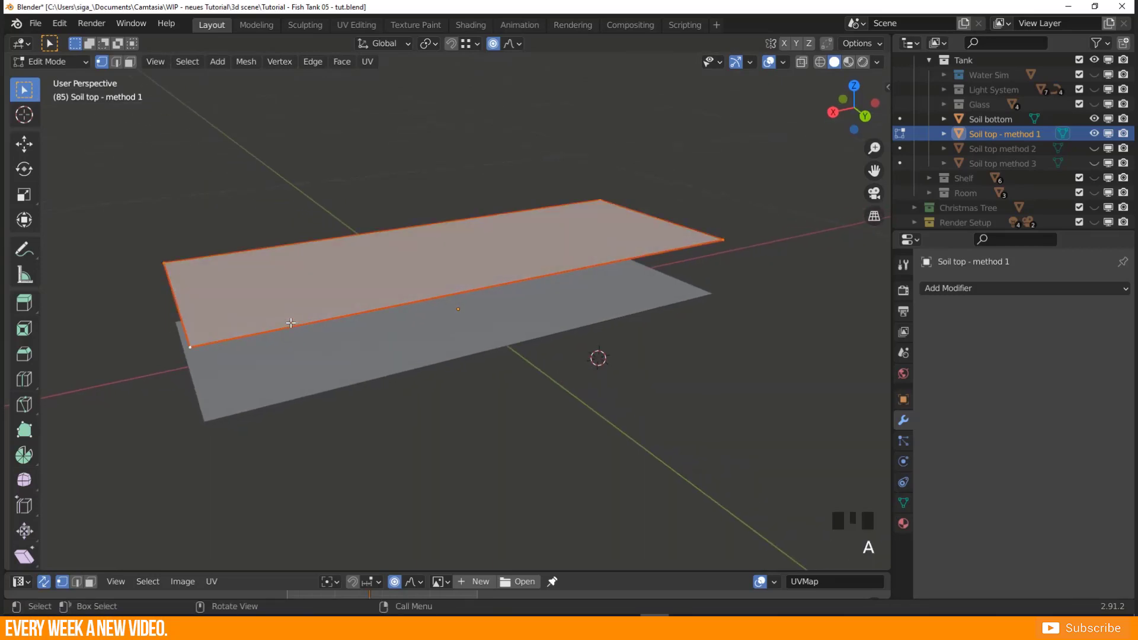
right_click(291, 264)
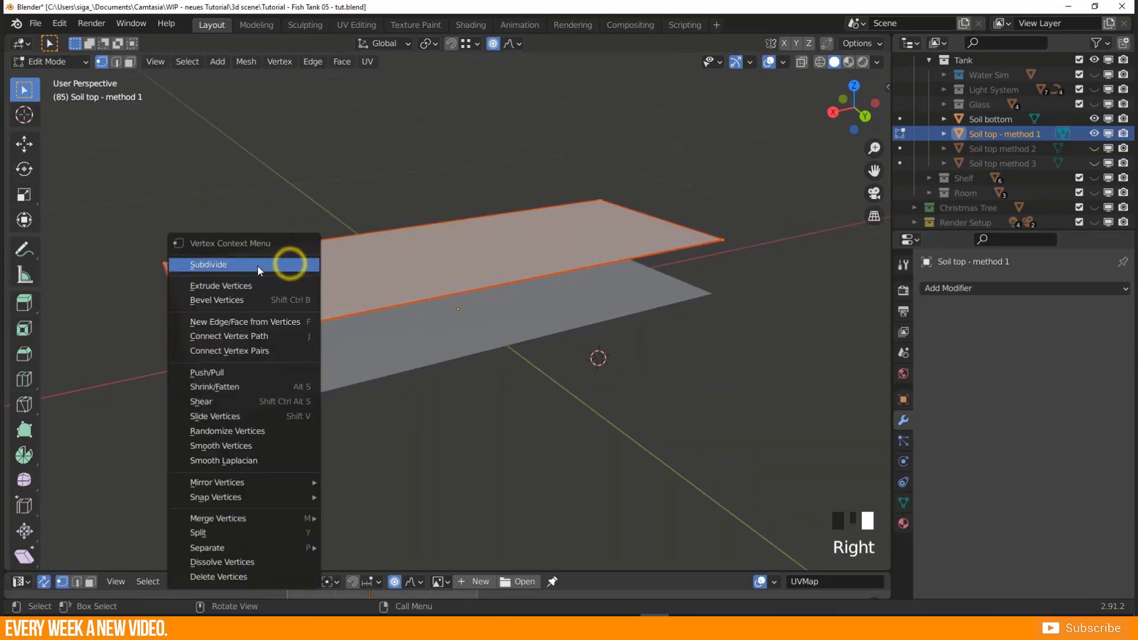
left_click(273, 265)
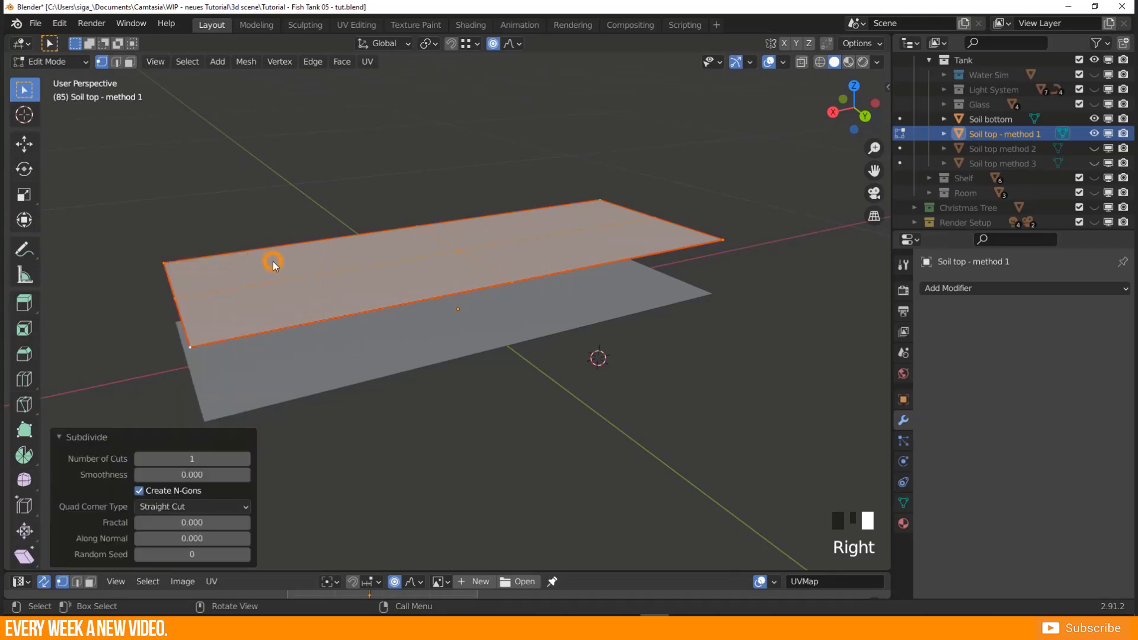
Subdivide the upper soil plane a second time and raise the number of cuts beyond 7 for a fine grid.
middle_click_drag(421, 318, 441, 284)
right_click(441, 284)
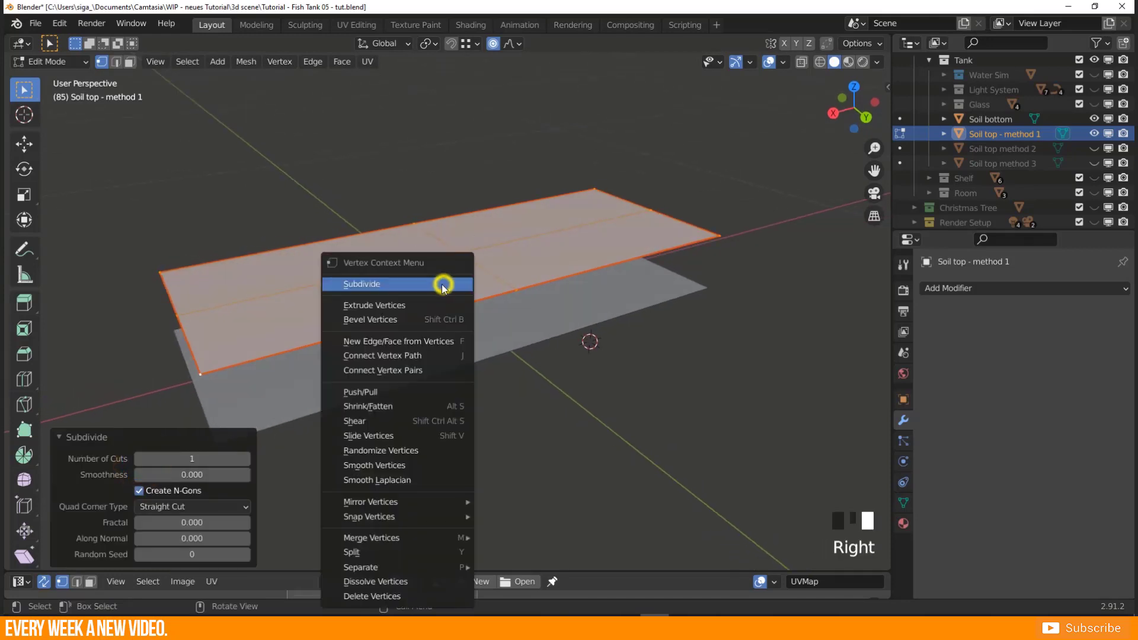
right_click(390, 280)
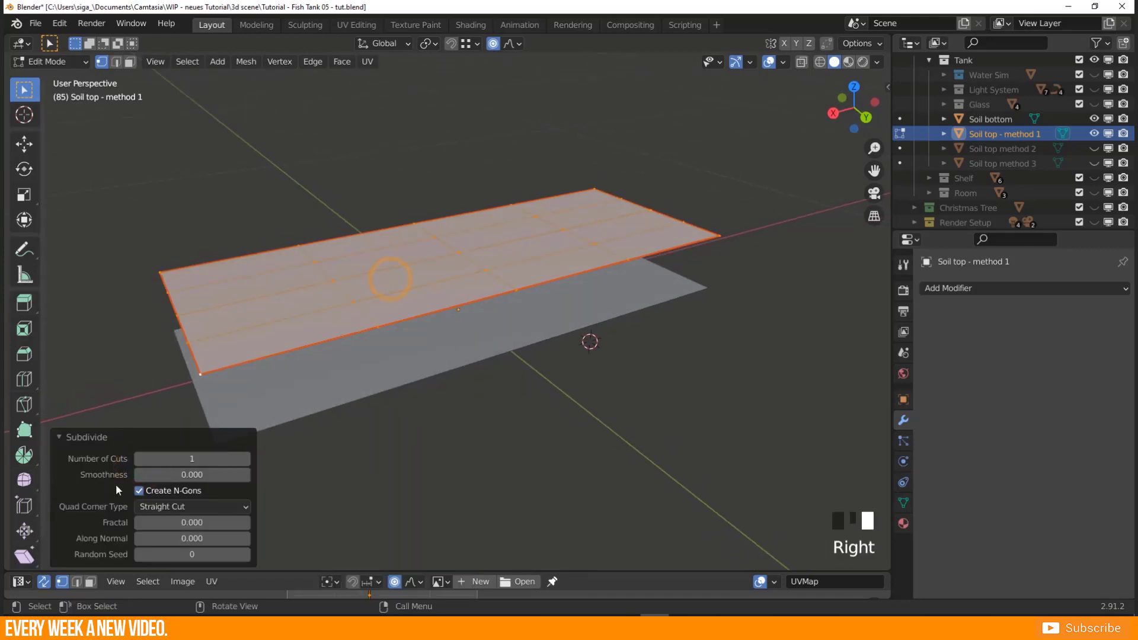
double_click(245, 460)
left_click(245, 460)
left_click(245, 460)
left_click(245, 460)
left_click(245, 460)
left_click(244, 460)
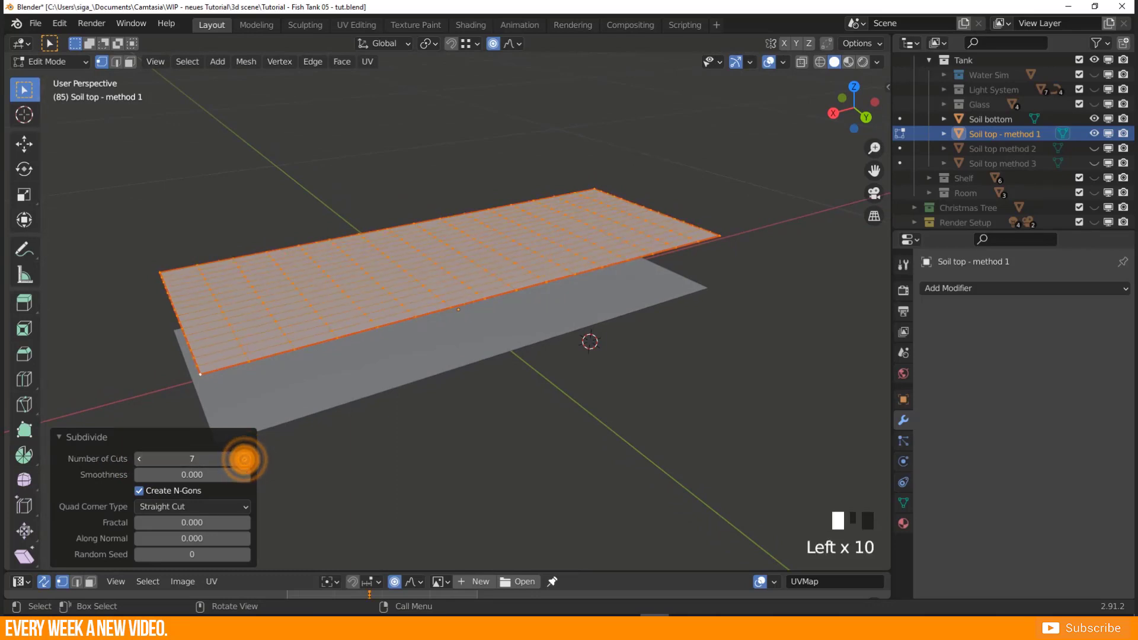
left_click(245, 460)
left_click(245, 460)
left_click(245, 460)
left_click(245, 460)
left_click(245, 460)
left_click(245, 460)
left_click(244, 460)
left_click(245, 460)
Subdivide the upper soil grid once more with 2 cuts and return to Object Mode.
mouse_move(437, 320)
middle_mouse_down()
mouse_move(435, 360)
mouse_move(419, 332)
middle_mouse_up()
right_click(323, 288)
left_click(382, 282)
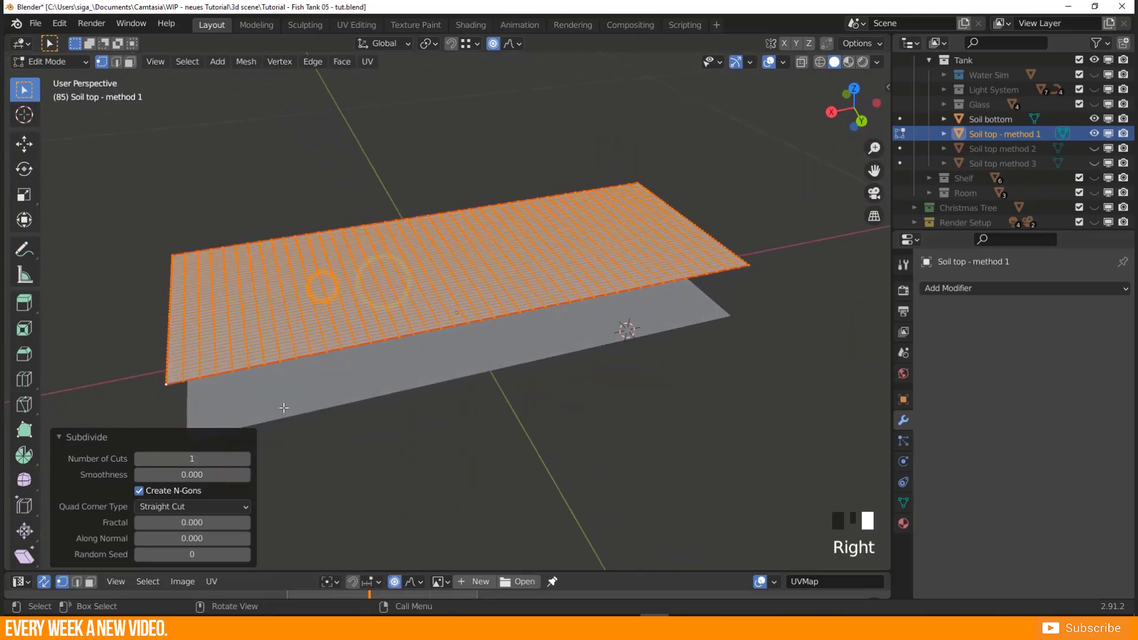
left_click(245, 459)
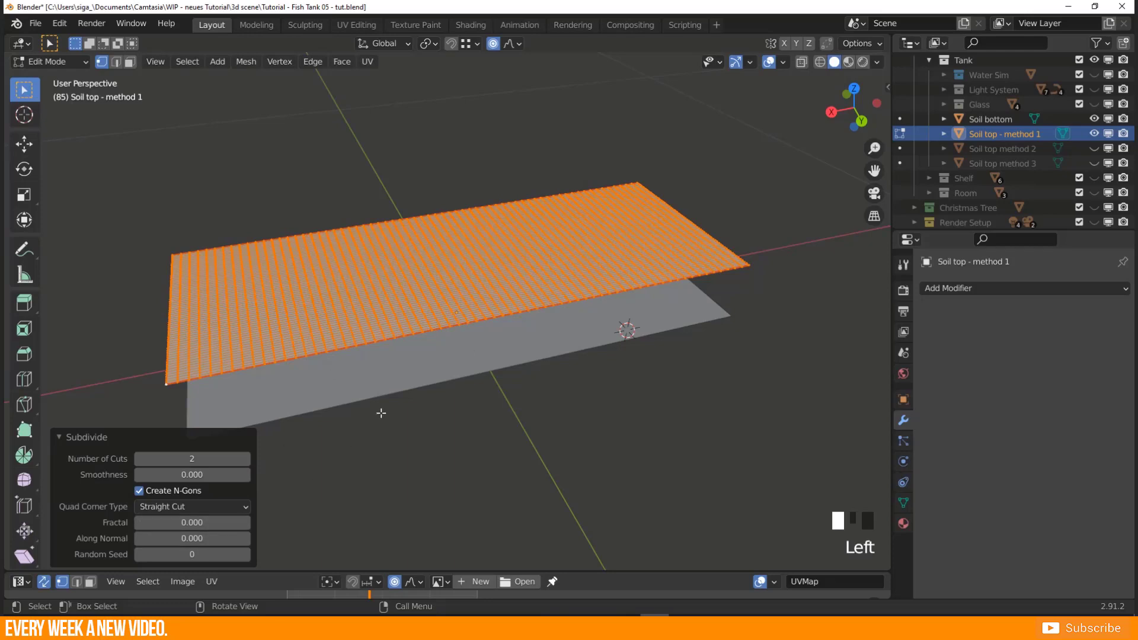
key("Tab")
In Edit Mode, circle-select scattered vertex patches across the upper soil grid, including three of its corners.
mouse_move(377, 406)
middle_mouse_down()
mouse_move(426, 400)
mouse_move(356, 377)
middle_mouse_up()
key("Tab")
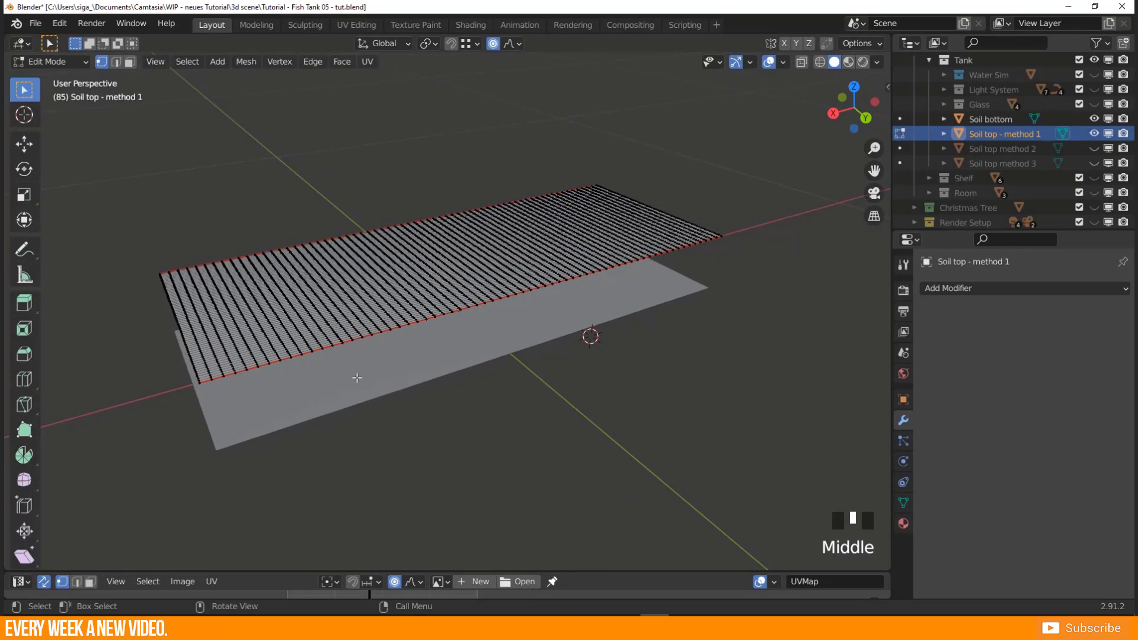
key("c")
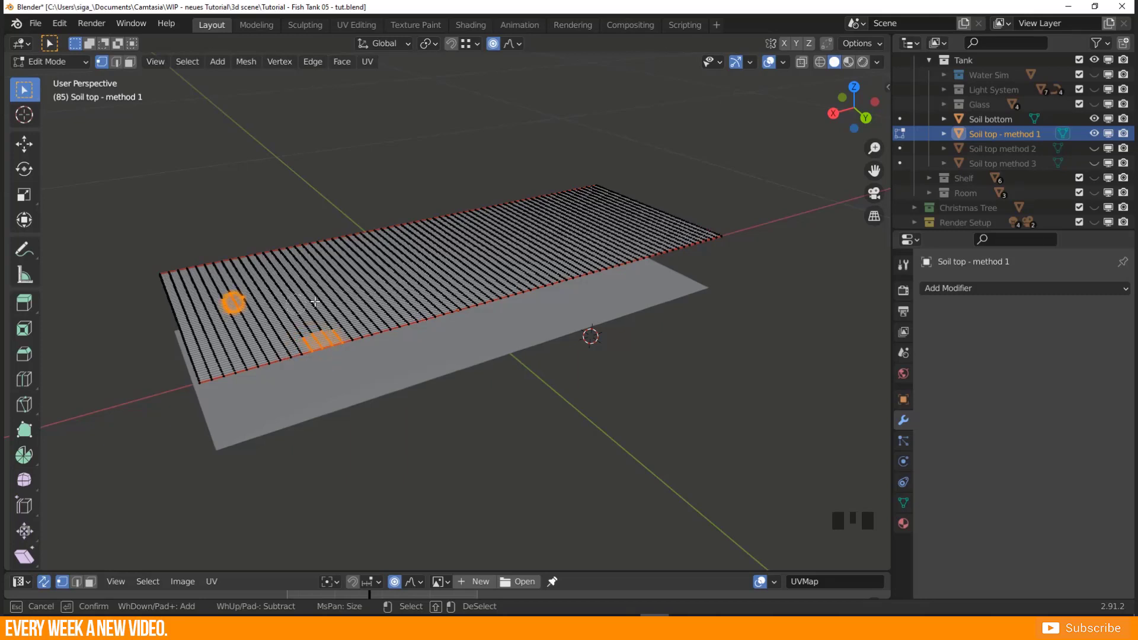
left_click(291, 253)
left_click(553, 253)
left_click(595, 190)
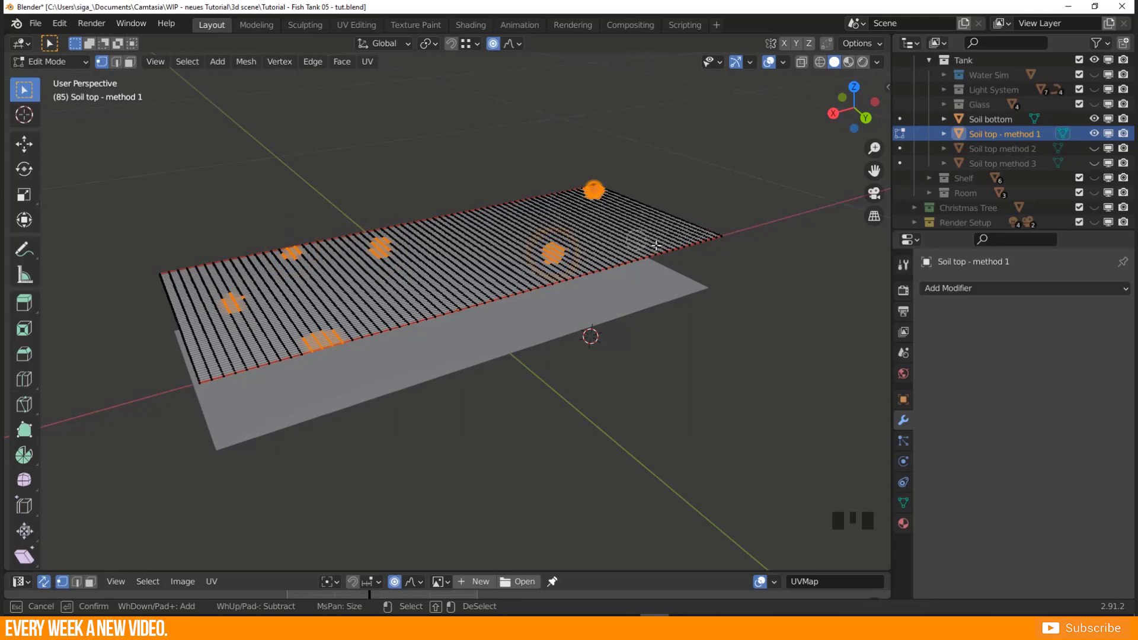
left_click(693, 232)
left_click(719, 235)
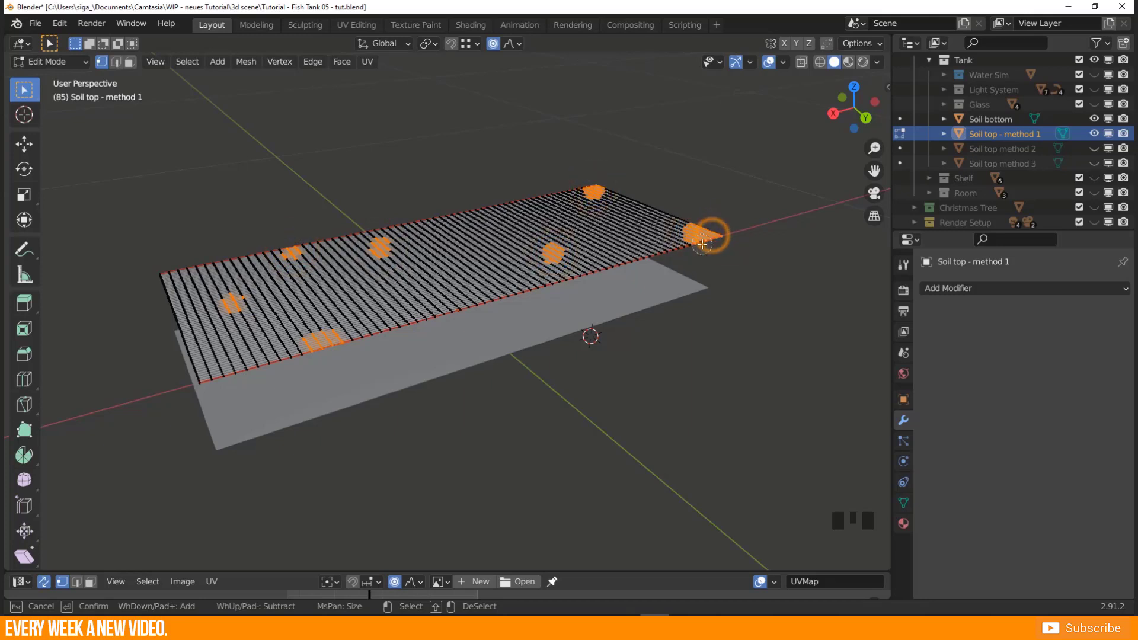
left_click(702, 241)
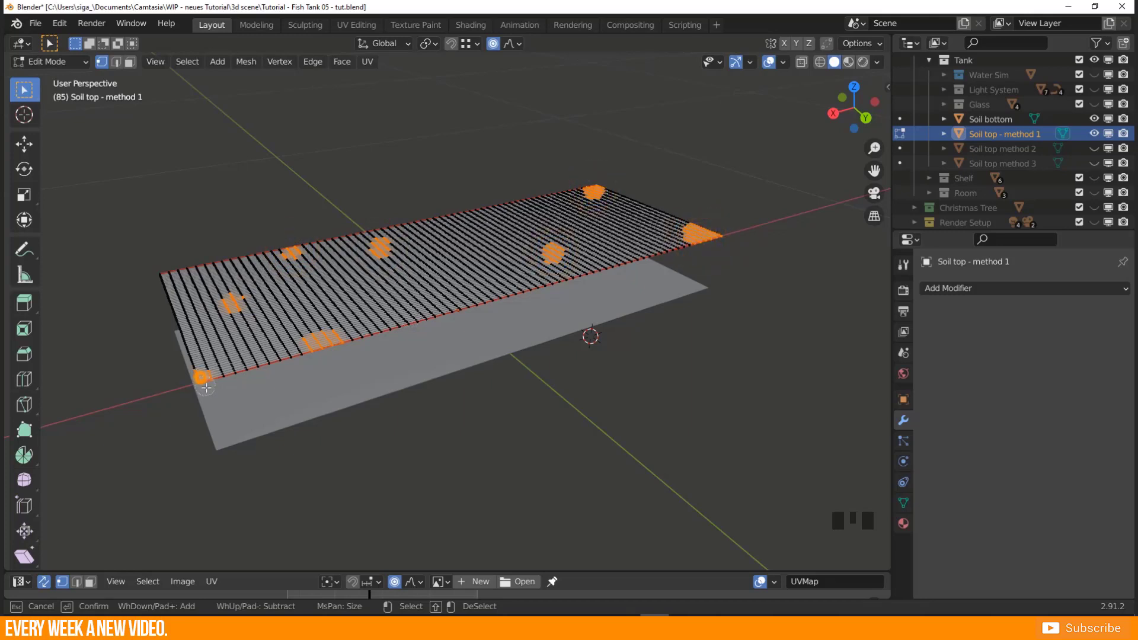
left_click_drag(194, 374, 191, 370)
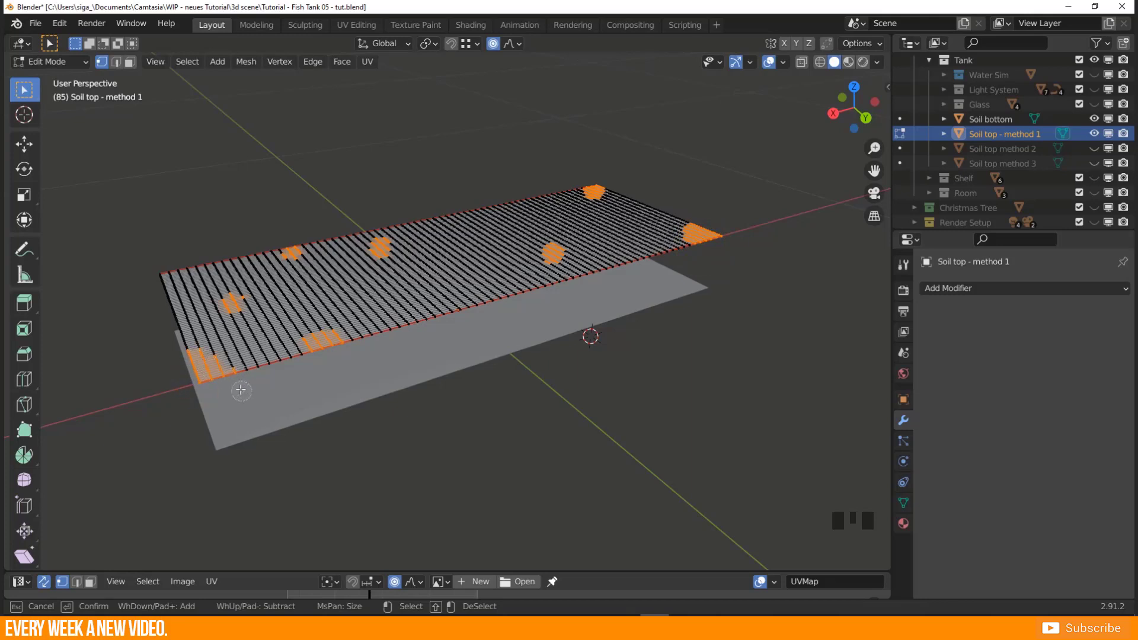
right_click(489, 333)
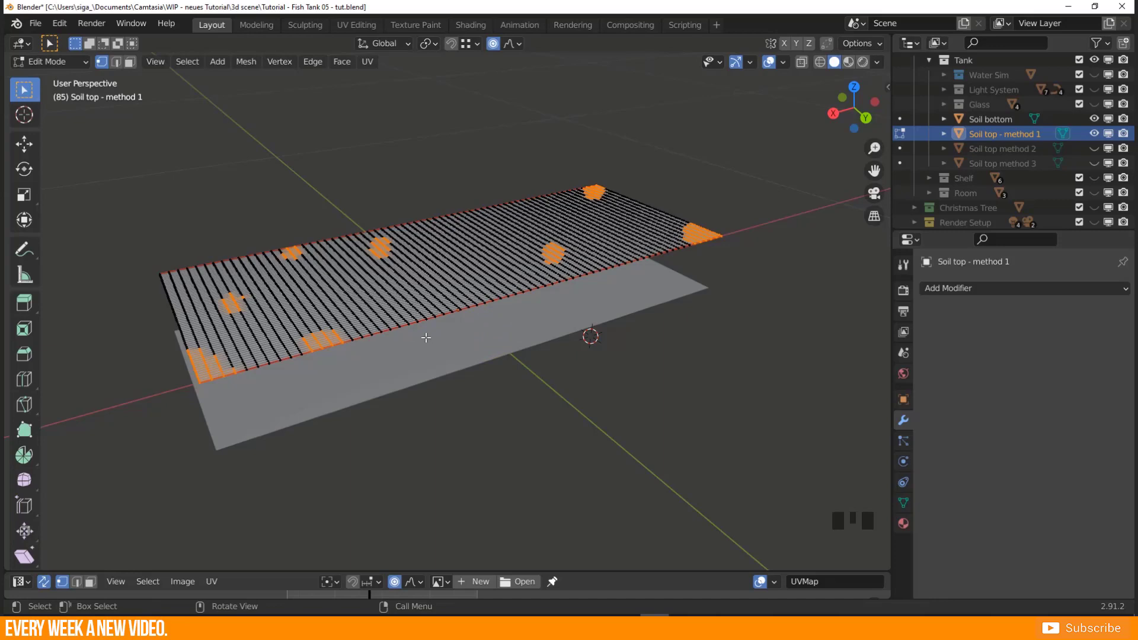
Add several scattered single vertices between the selected patches of the soil grid to the selection.
middle_click_drag(340, 320, 347, 333)
left_click(480, 224, "shift")
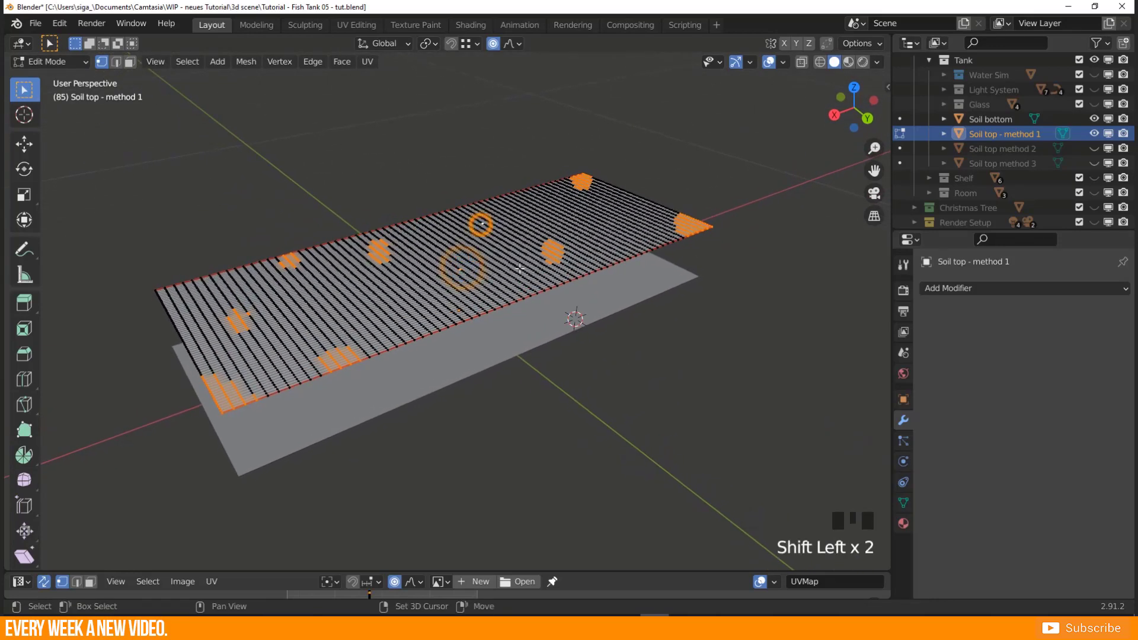
left_click(600, 221, "shift")
left_click(384, 303, "shift")
left_click(503, 270, "shift")
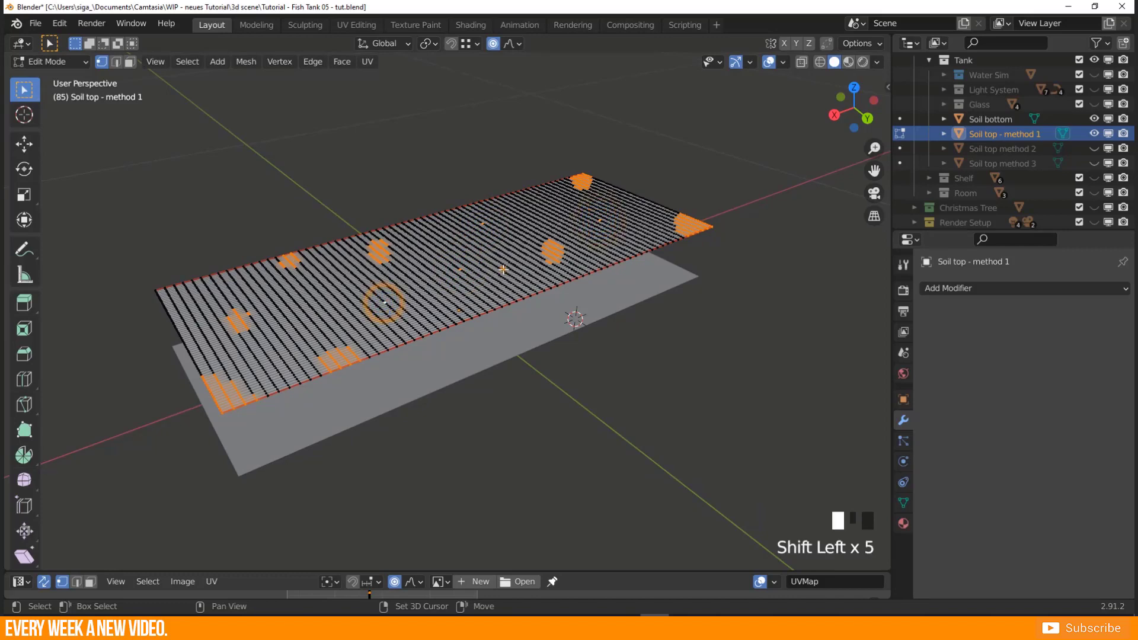
left_click(629, 243, "shift")
left_click(189, 290, "shift")
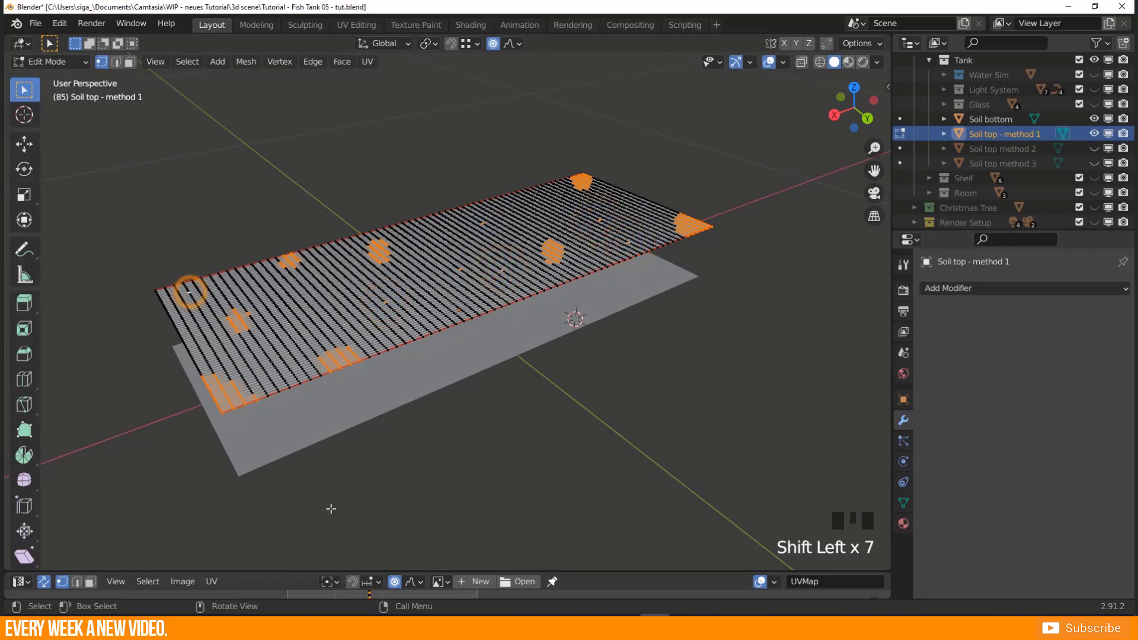
Turn on proportional editing for the soil grid's selected vertices and set its falloff to Smooth.
middle_click_drag(320, 392, 475, 248)
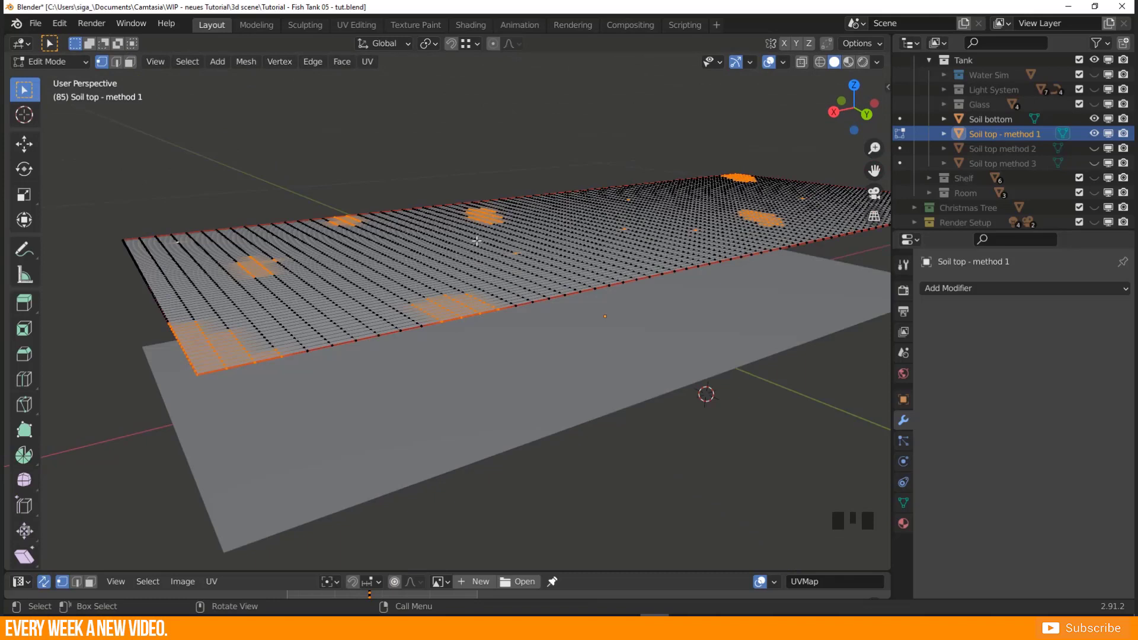
left_click(493, 45)
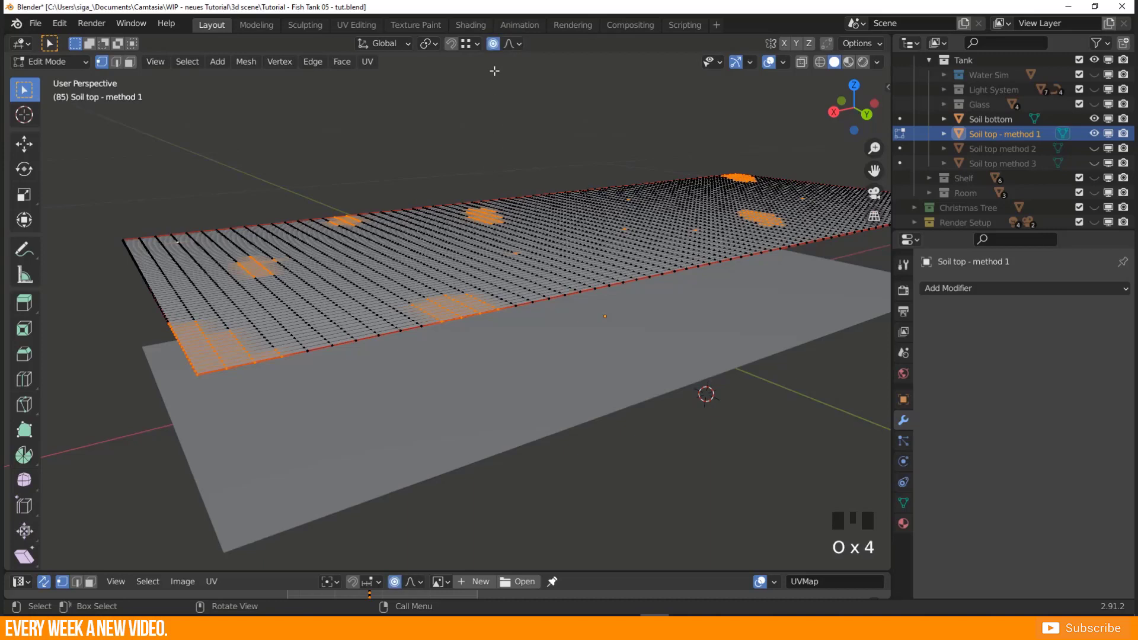
left_click(508, 46)
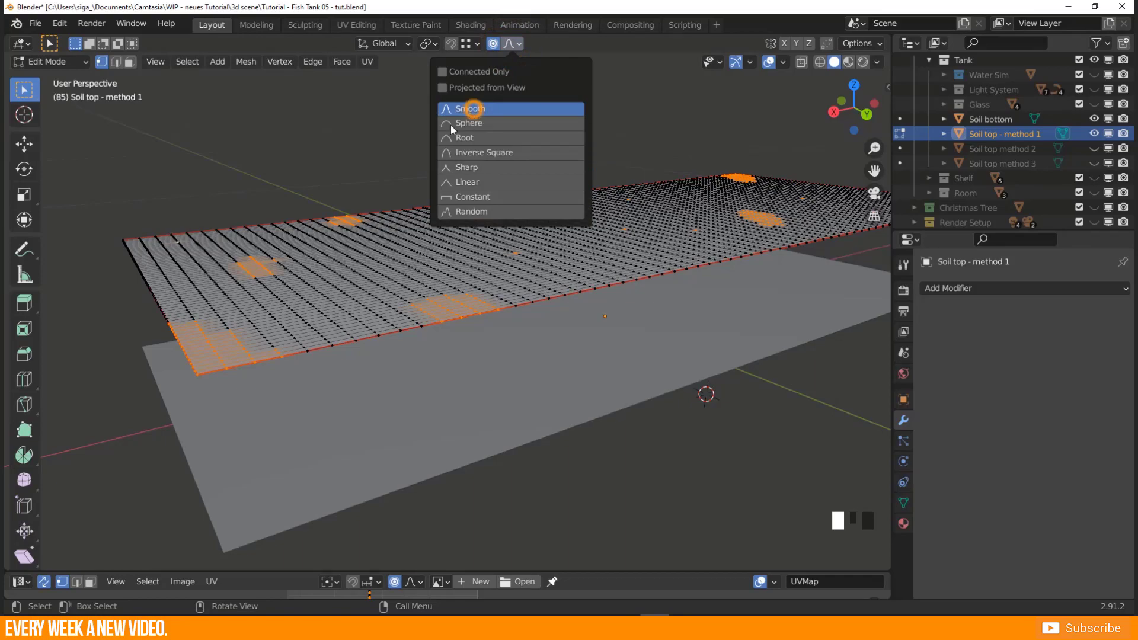
left_click(473, 108)
Try moving the selected soil vertices with Smooth falloff, testing several proportional sizes from 0.39 down to 0.12.
key("g")
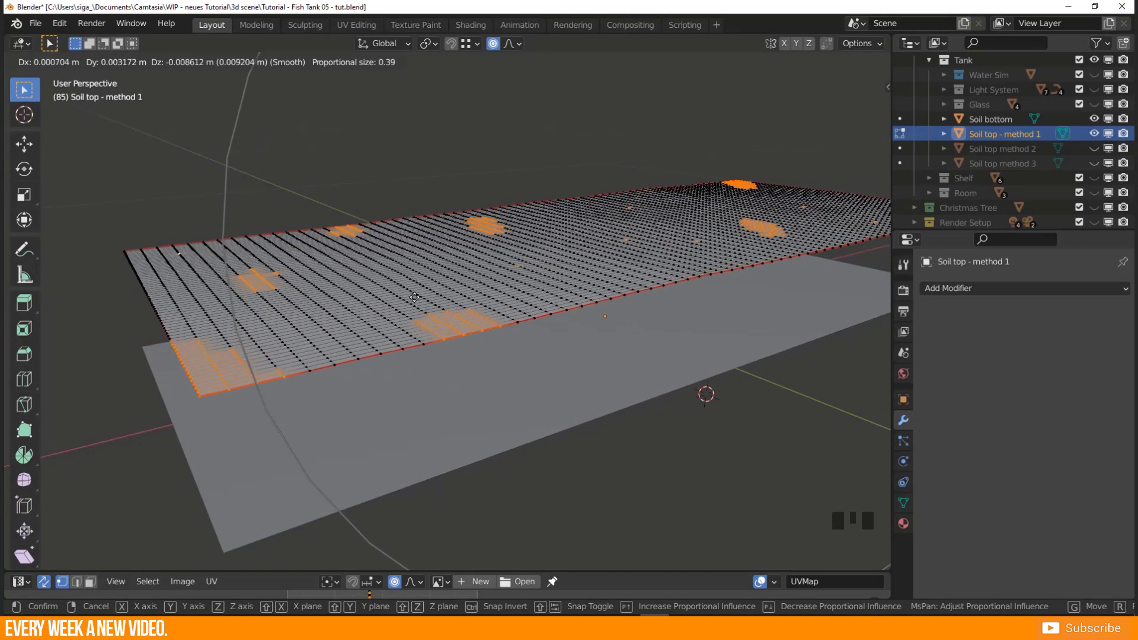
scroll(397, 314, "up", 8)
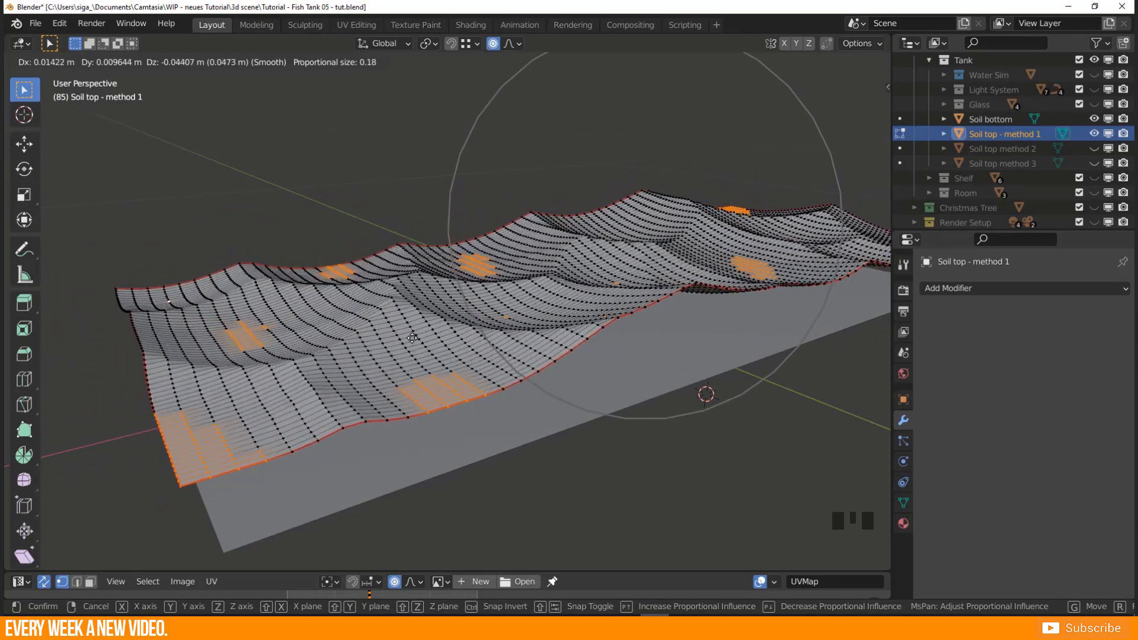
scroll(415, 315, "down", 2)
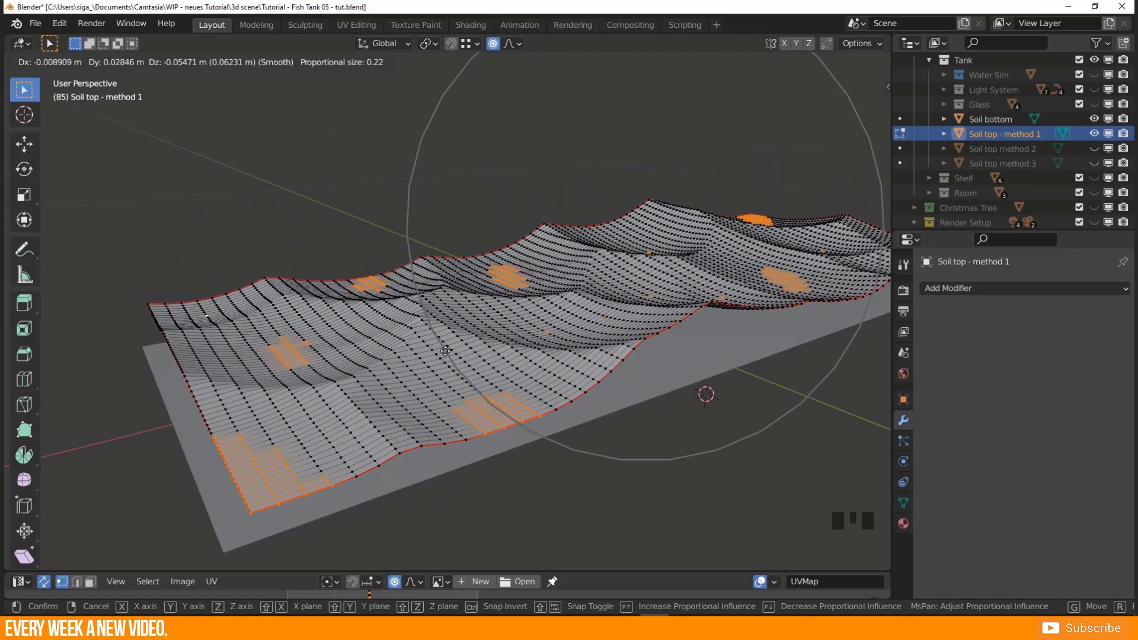
scroll(432, 338, "up", 3)
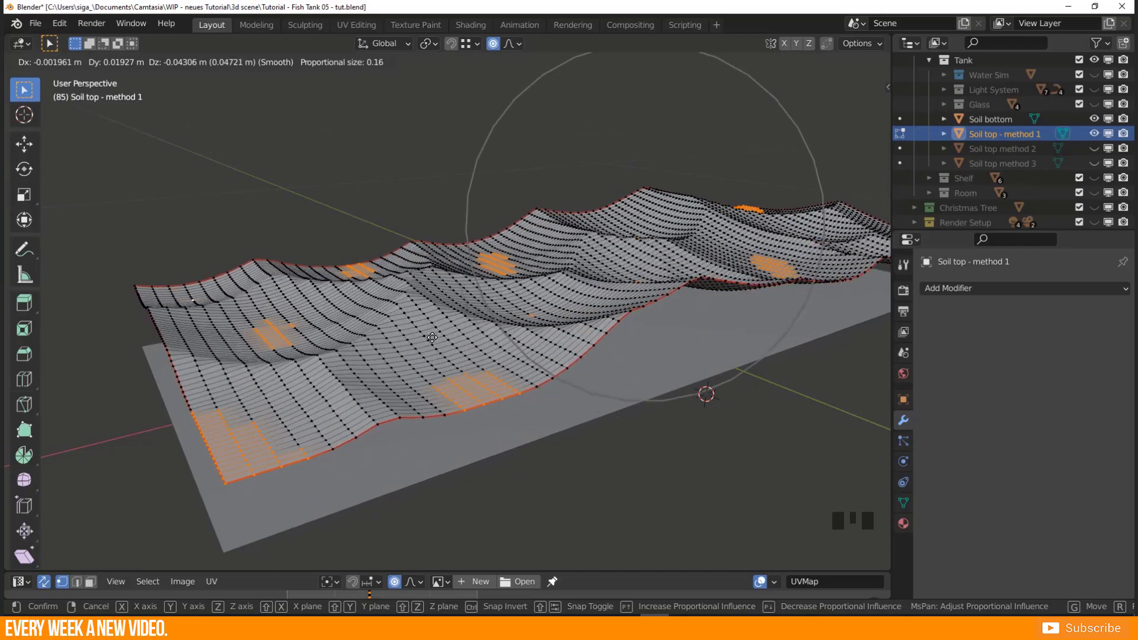
scroll(432, 338, "up", 3)
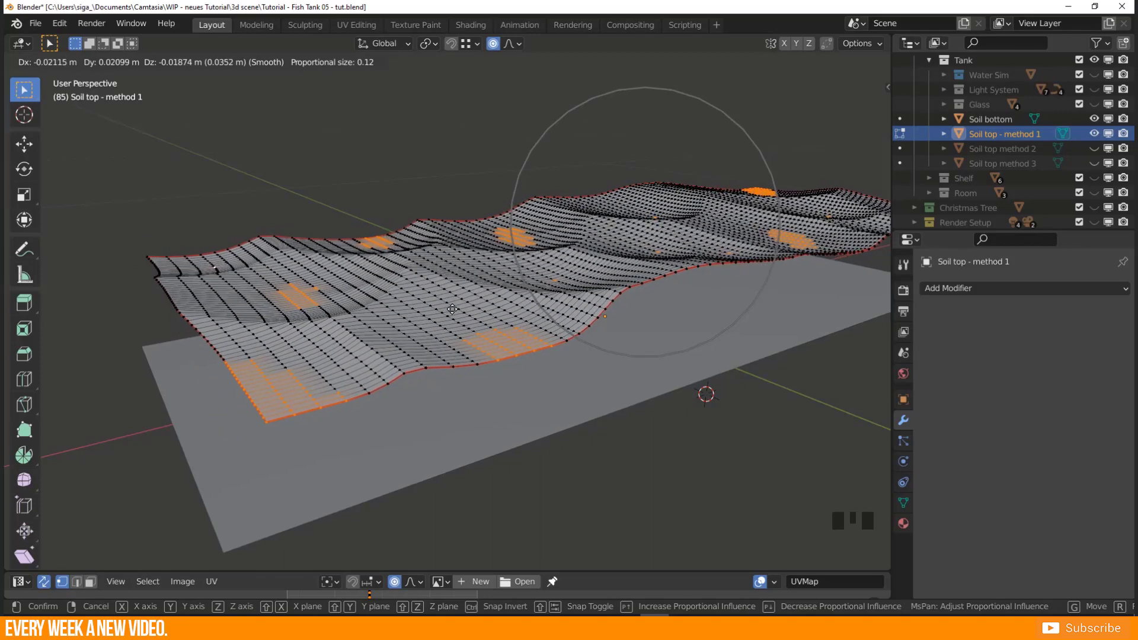
key("Escape")
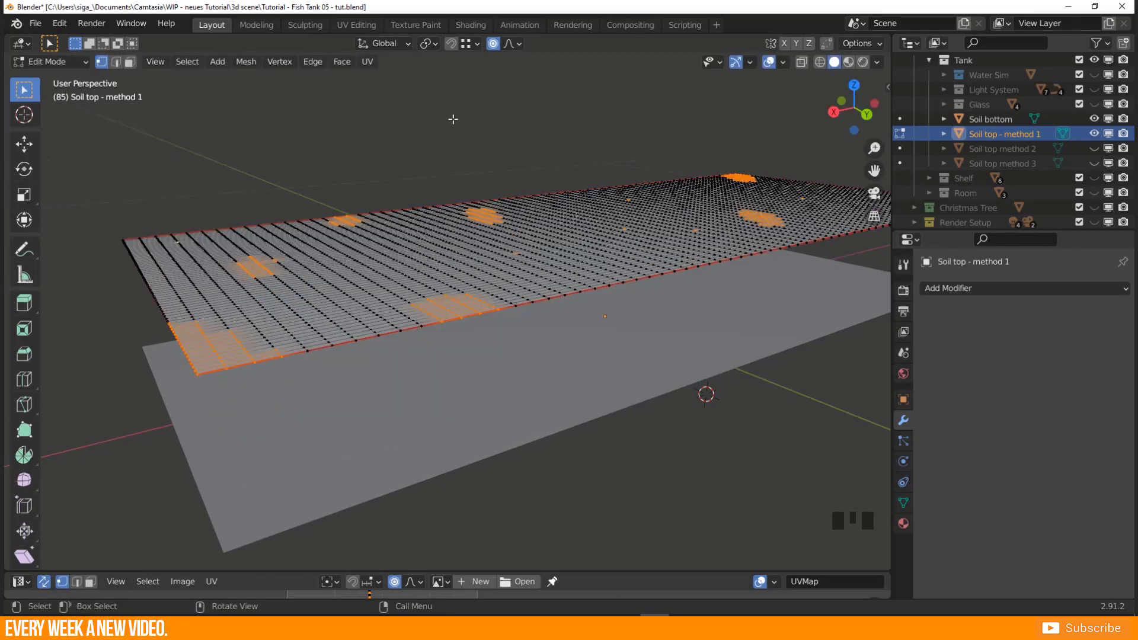
Try moving the selected soil vertices with Sphere falloff, reducing the proportional size to 0.10.
left_click(513, 47)
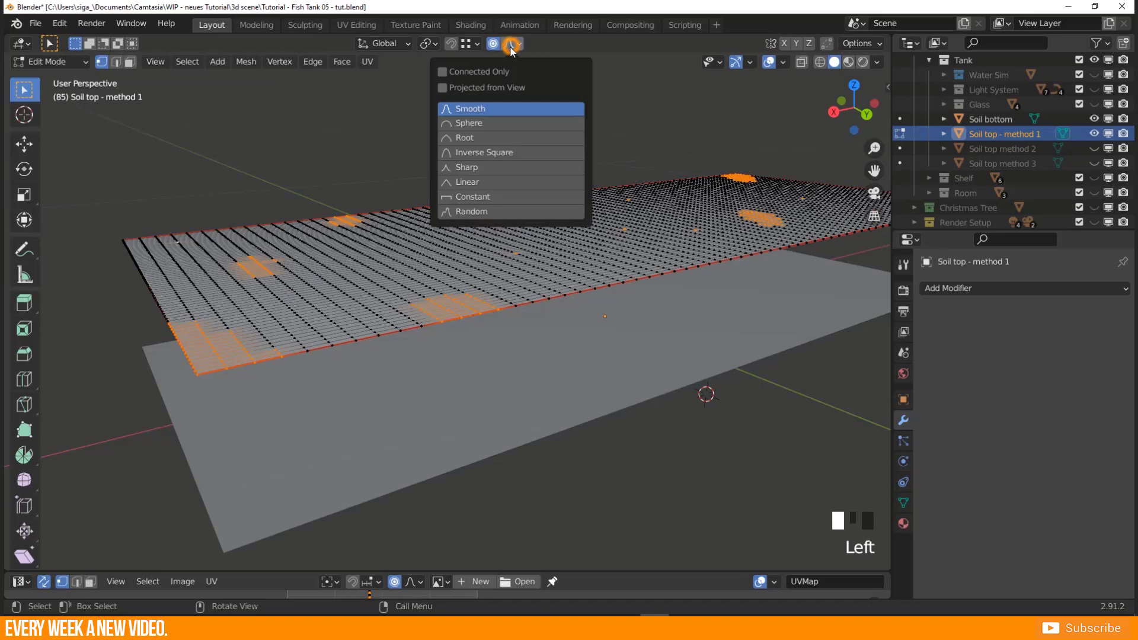
left_click(470, 122)
key("g")
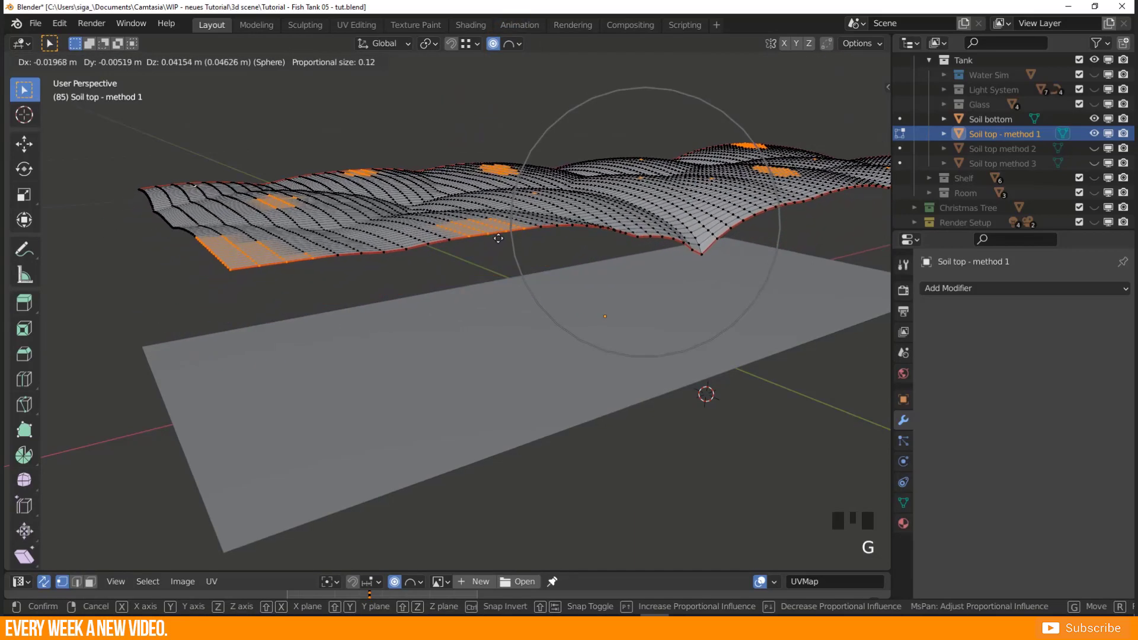
scroll(504, 254, "up", 2)
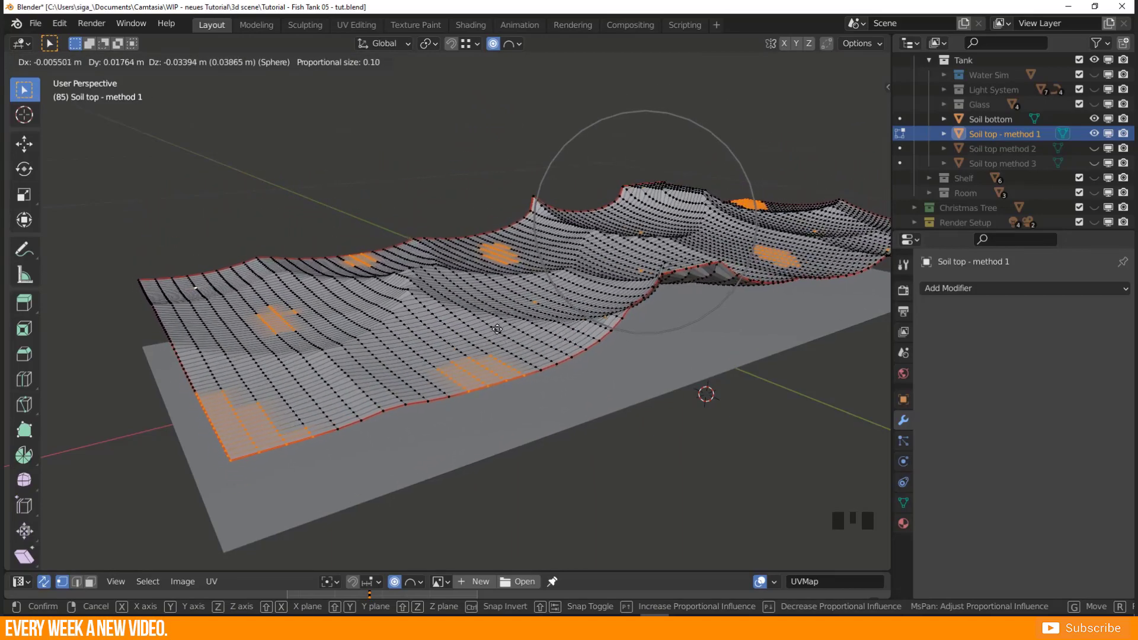
right_click(498, 327)
Set the falloff to Random and raise the selected vertices along Z by about 0.022 m with a proportional size of about 0.07.
left_click(508, 43)
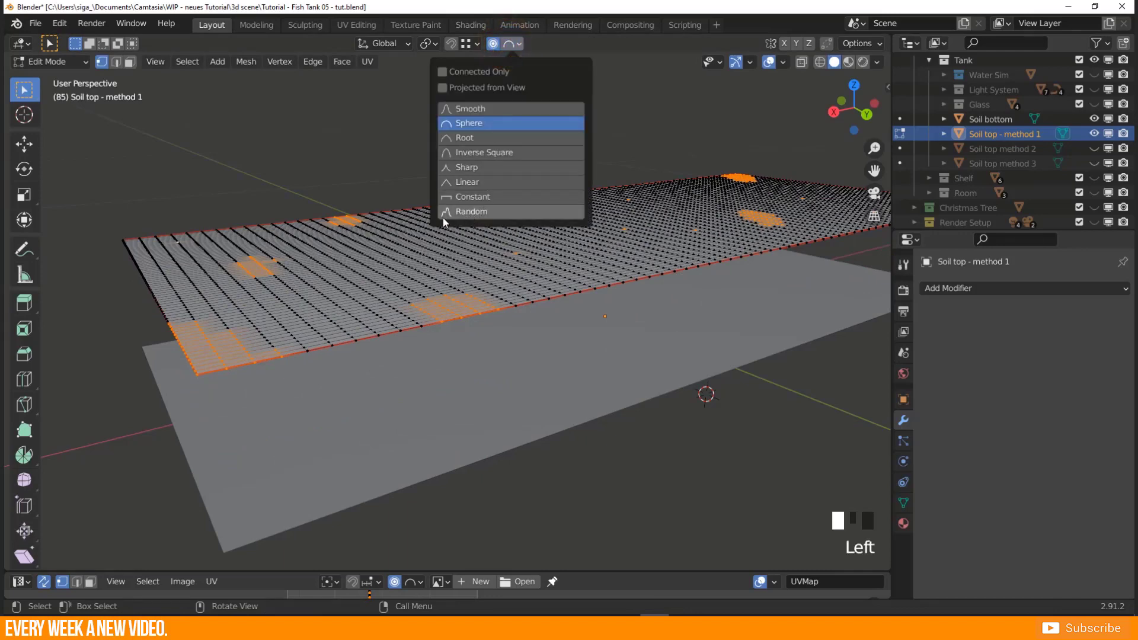
left_click(462, 210)
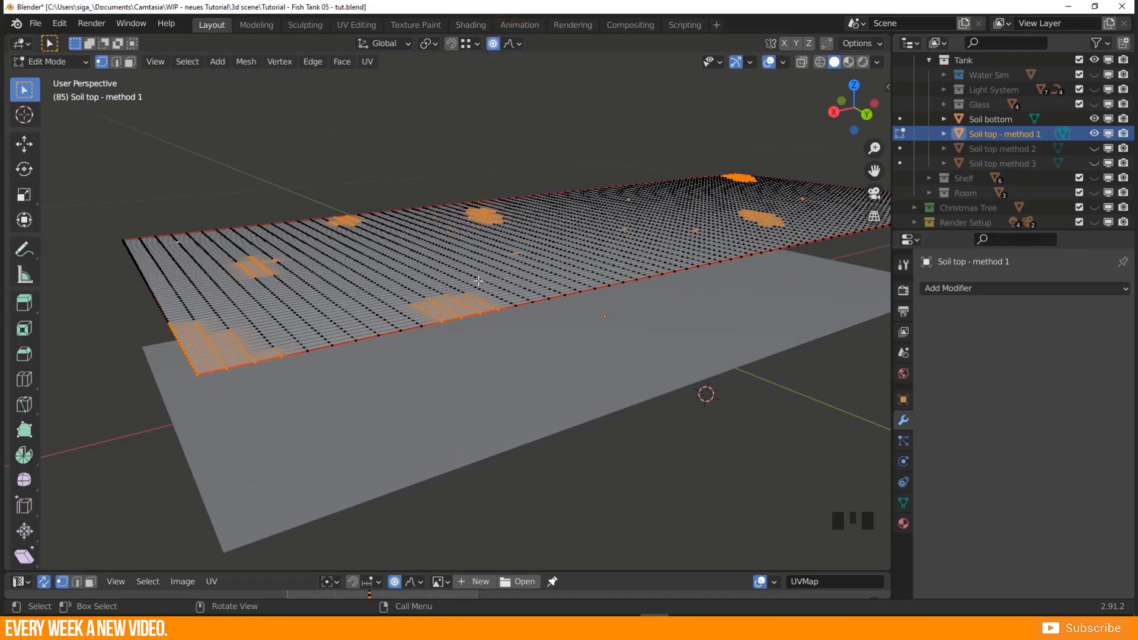
key("g")
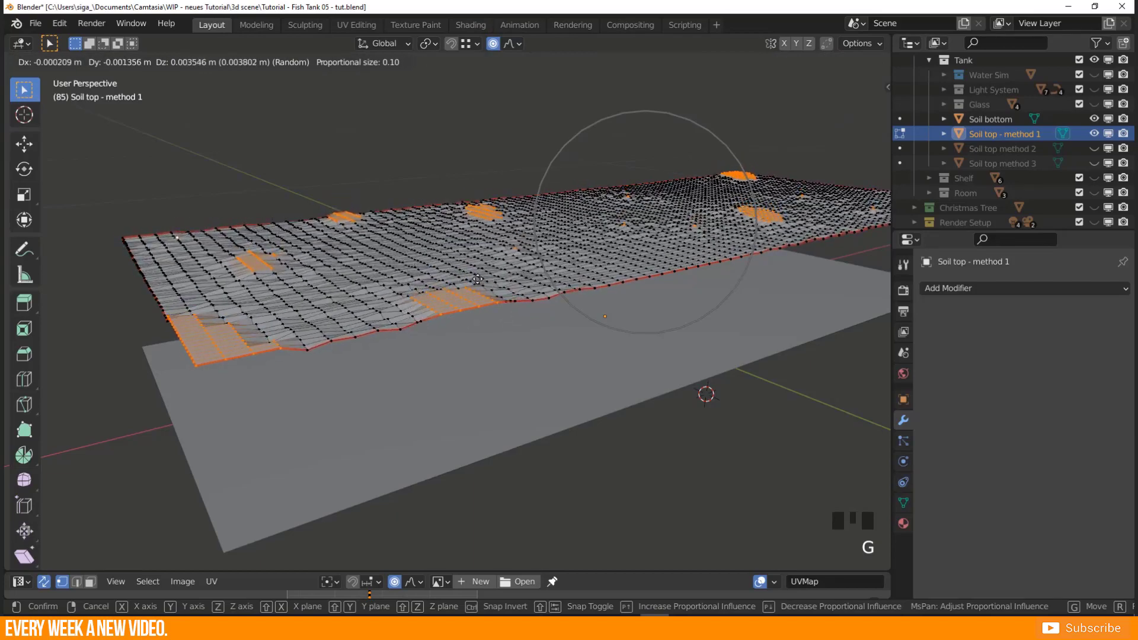
scroll(477, 295, "up", 3)
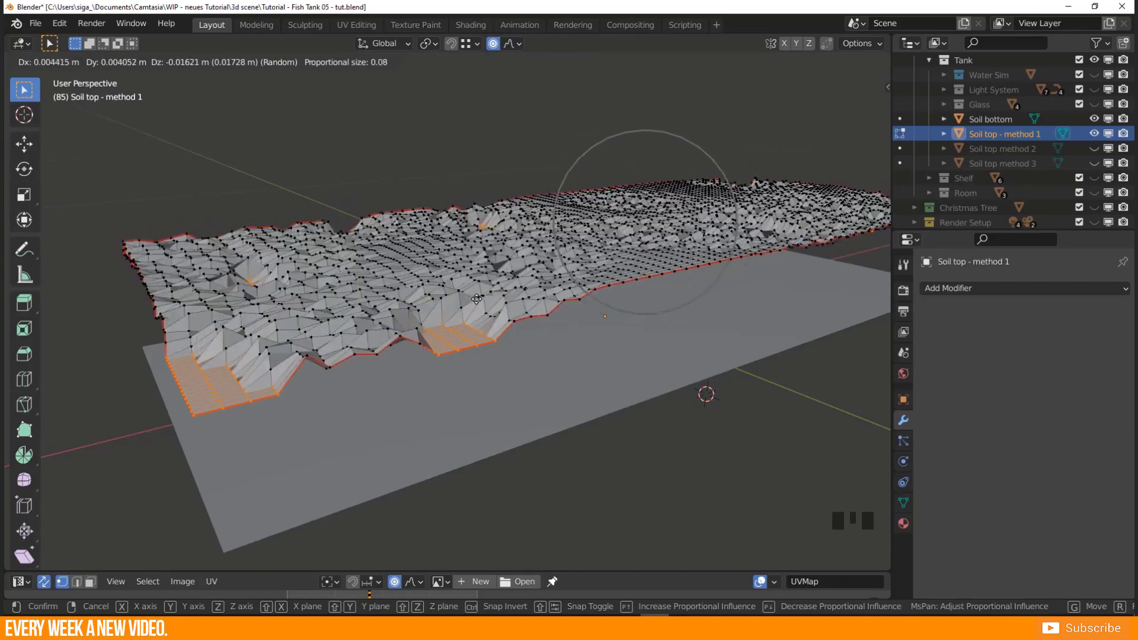
scroll(479, 293, "down", 4)
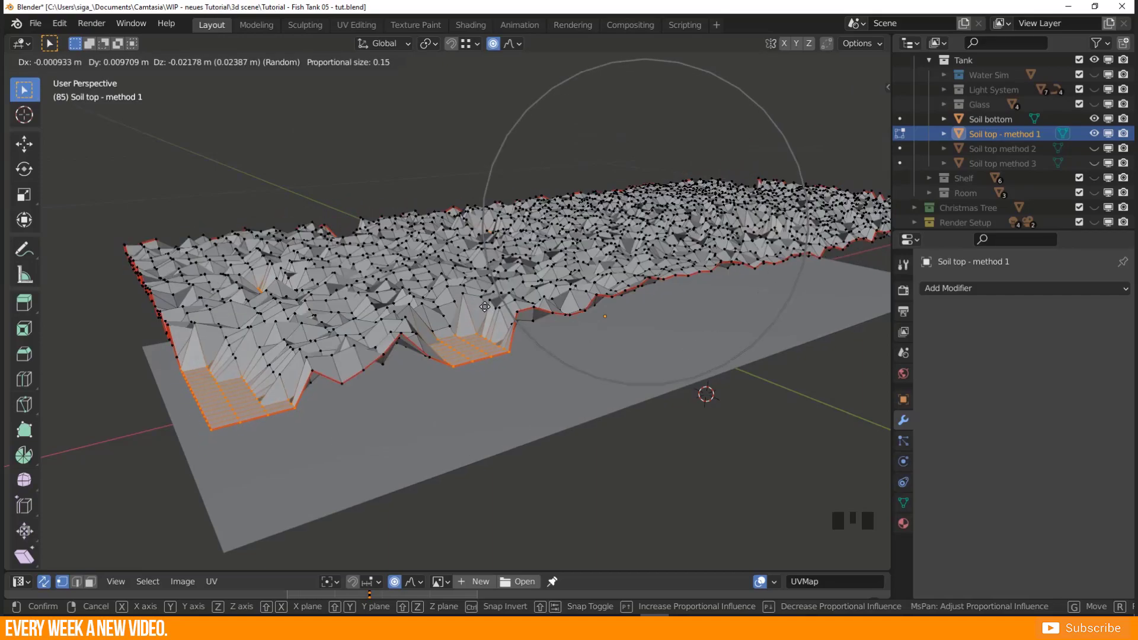
scroll(486, 316, "down", 4)
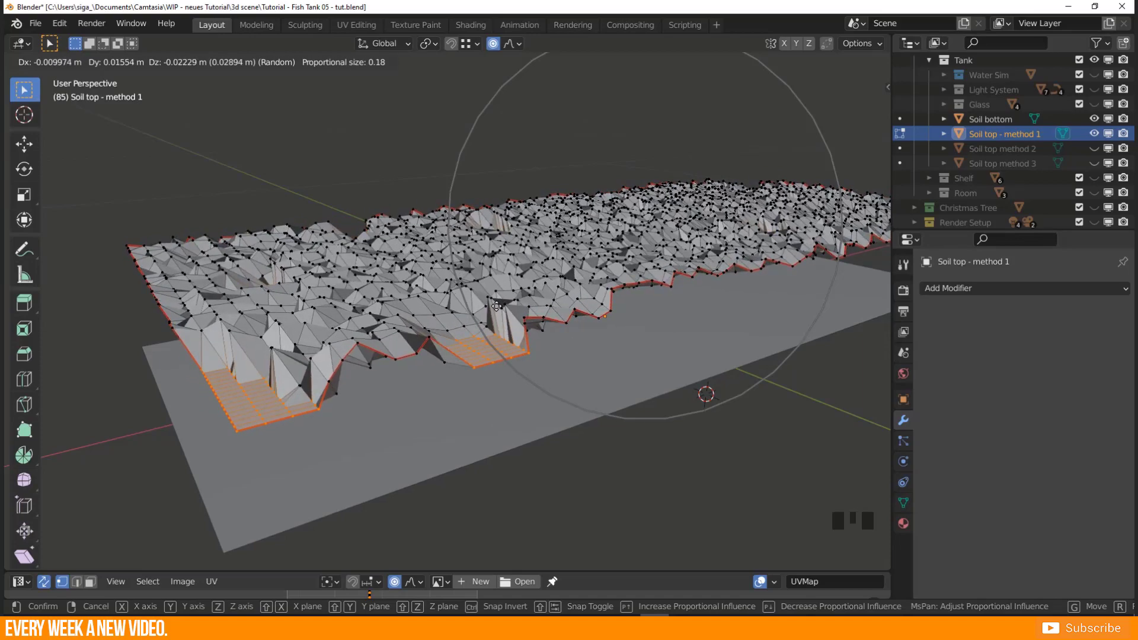
key("z")
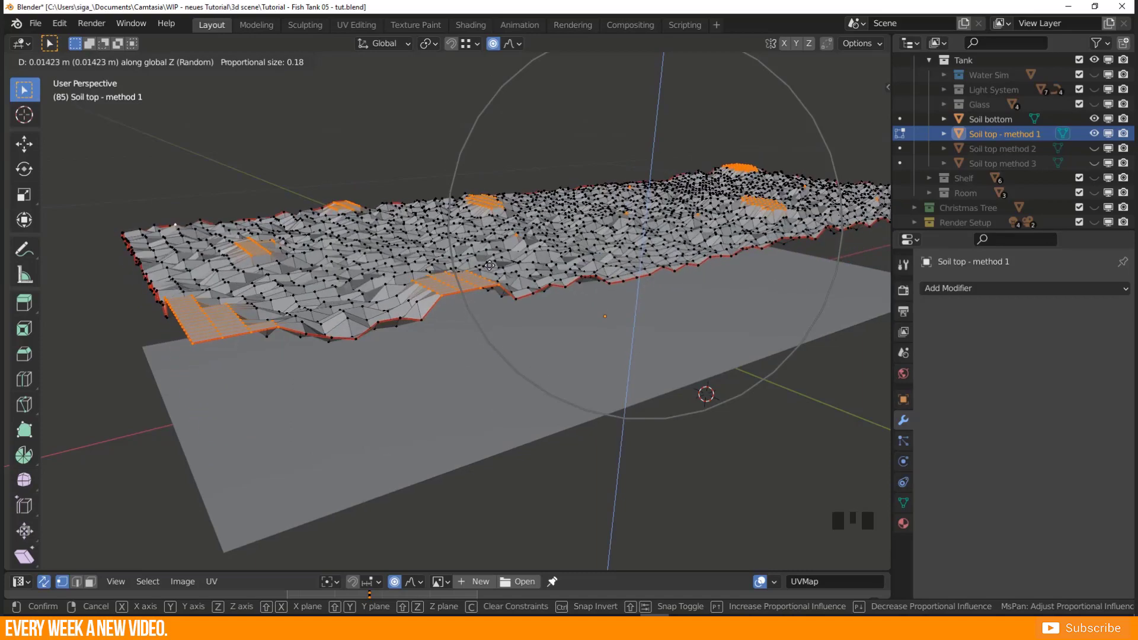
scroll(492, 254, "up", 6)
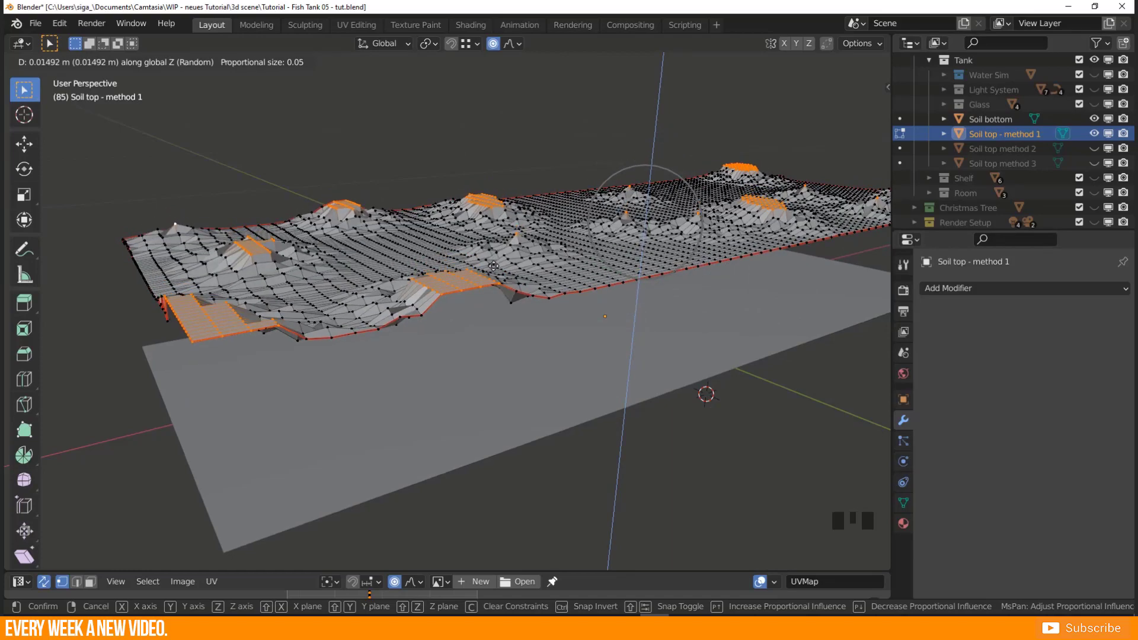
scroll(493, 259, "down", 2)
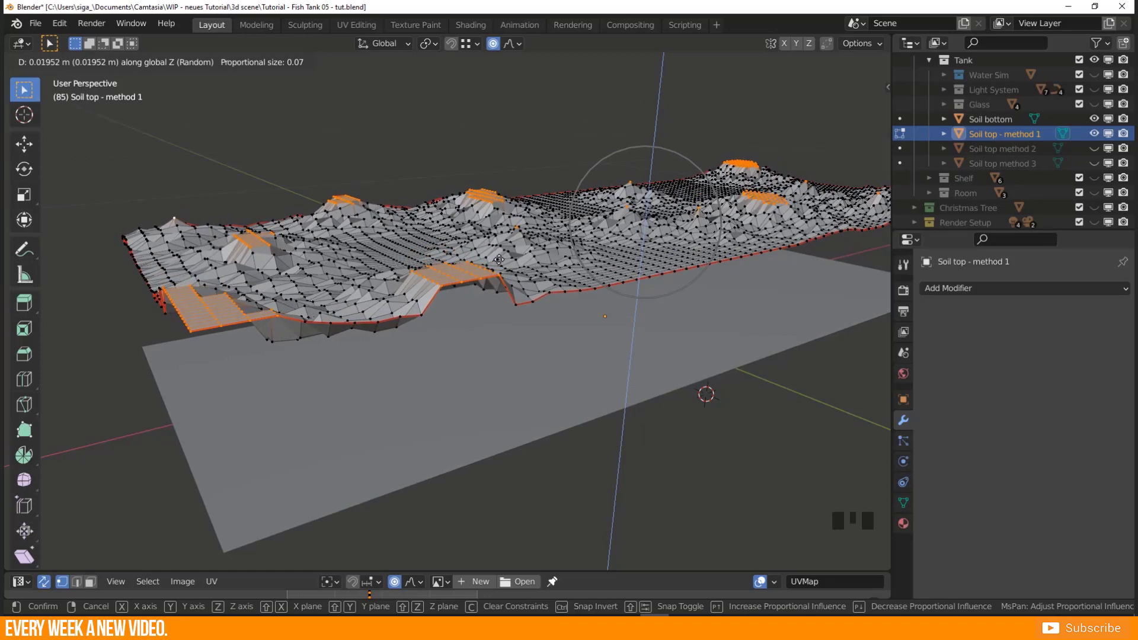
left_click(499, 258)
Examine the bumpy soil surface in the top view and from several perspective angles, collapsing the Move settings.
middle_click_drag(452, 308, 417, 315)
key("KP_7")
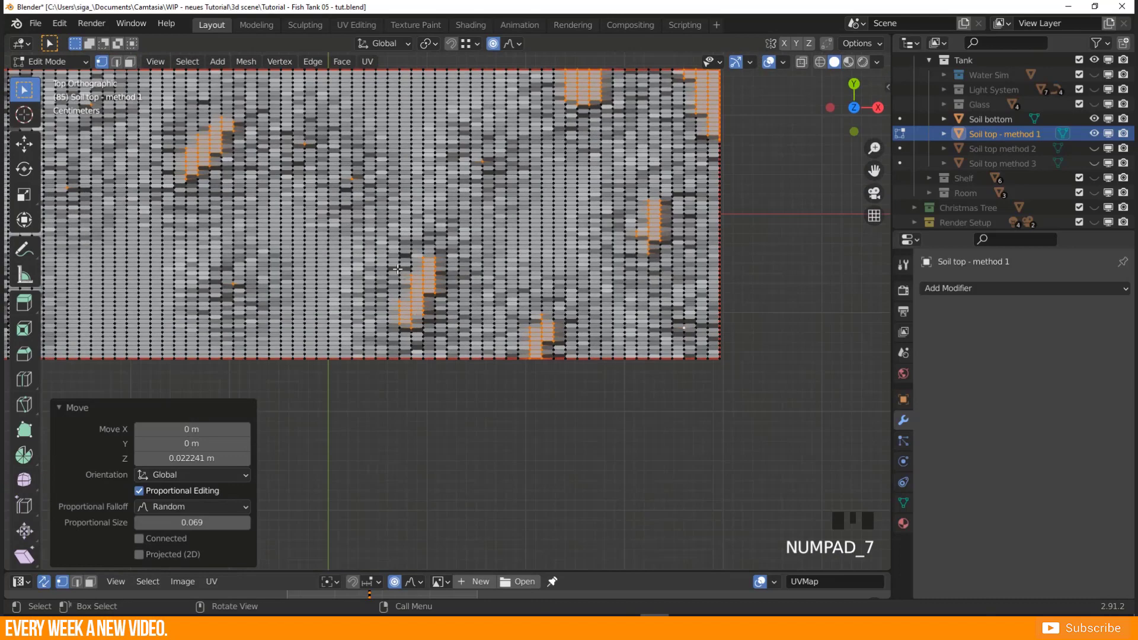
scroll(409, 296, "down", 2)
middle_click_drag(350, 236, 543, 281, "shift")
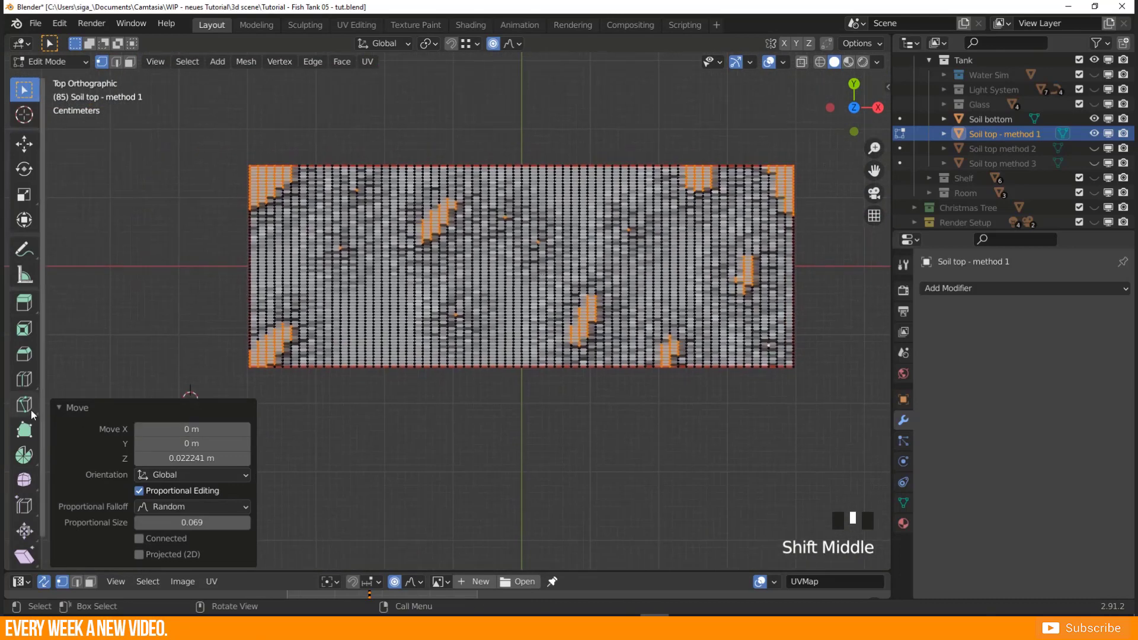
left_click(66, 407)
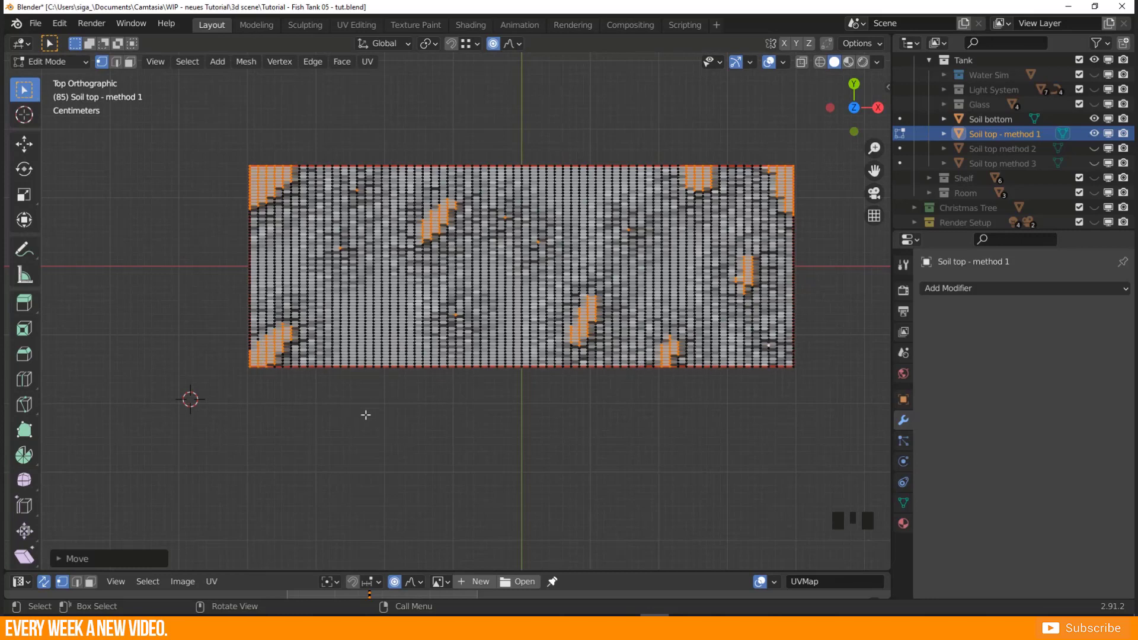
middle_click_drag(366, 415, 523, 331)
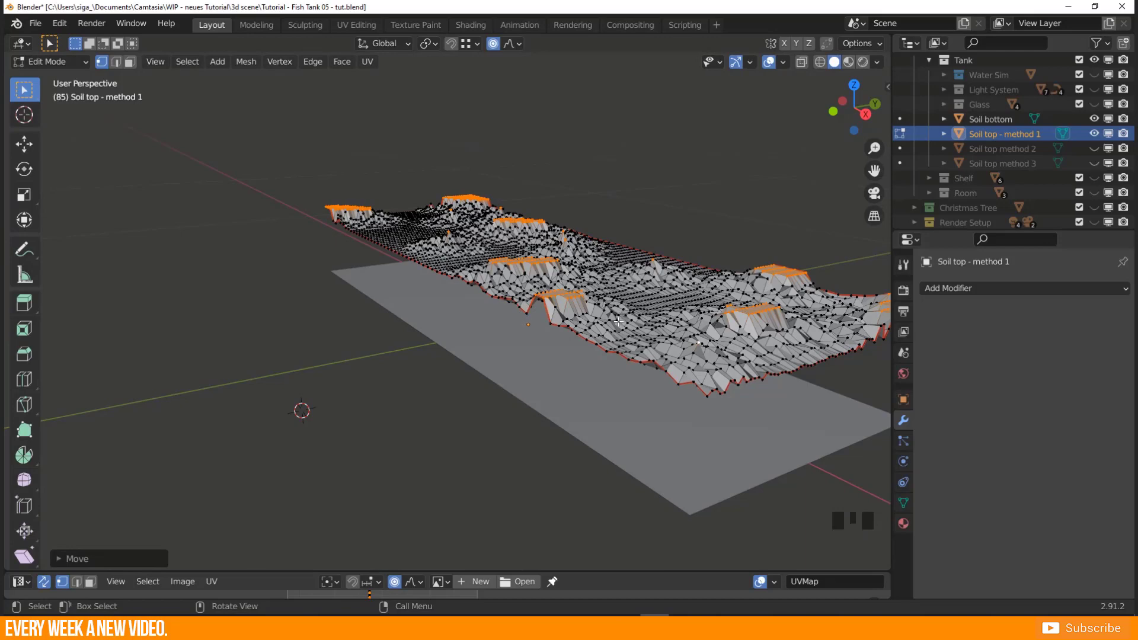
middle_click_drag(574, 303, 410, 367)
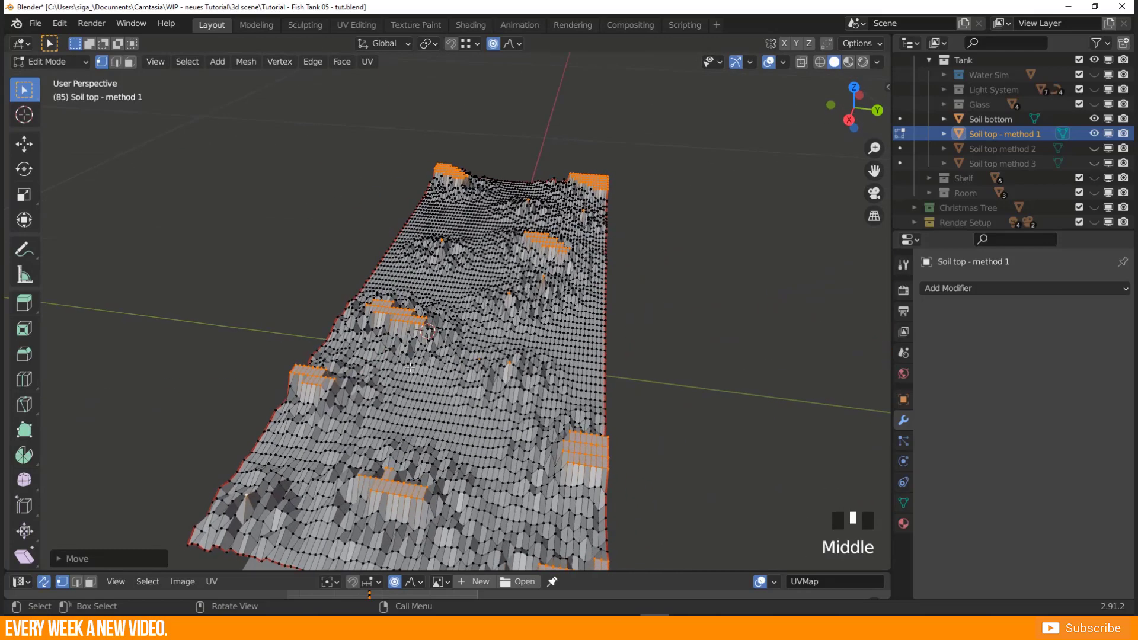
Try pulling a single vertex on the soil's long edge outward with Random falloff.
left_click(327, 336)
key("g")
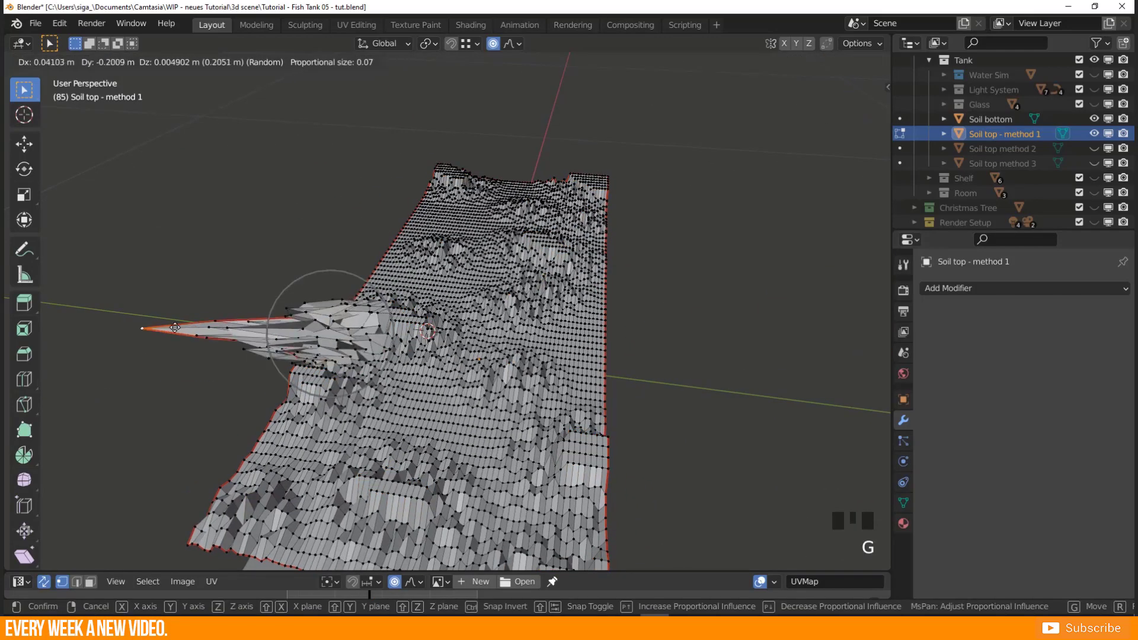
right_click(226, 337)
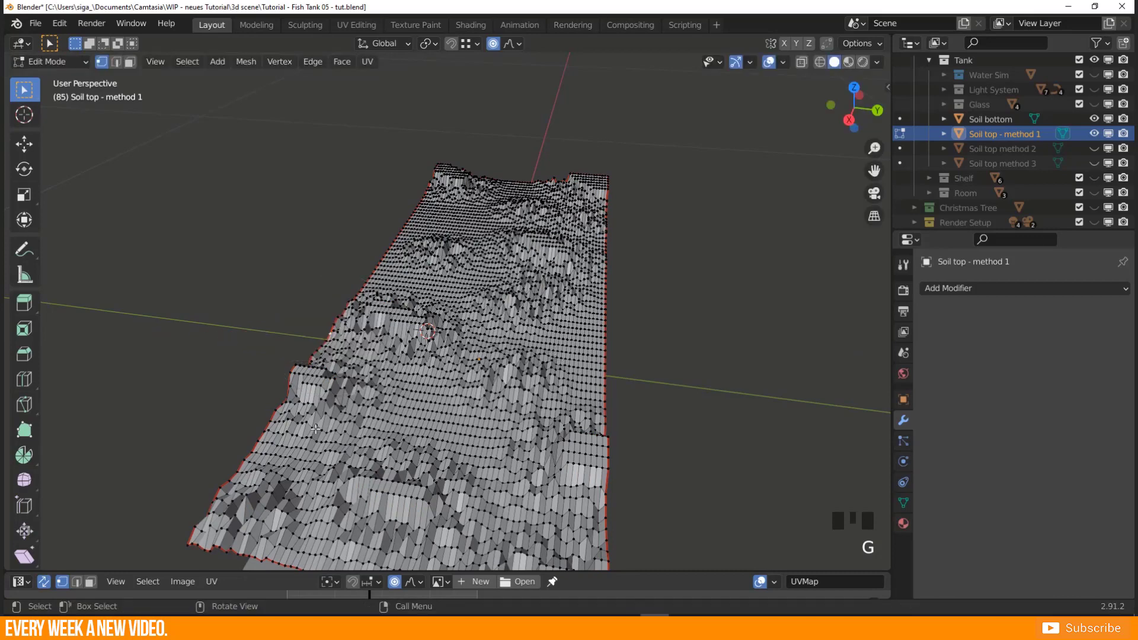
Select all faces of the upper soil mesh in face select mode and return to Object Mode to inspect the relief.
middle_click_drag(324, 407, 359, 392)
middle_click_drag(359, 392, 367, 388)
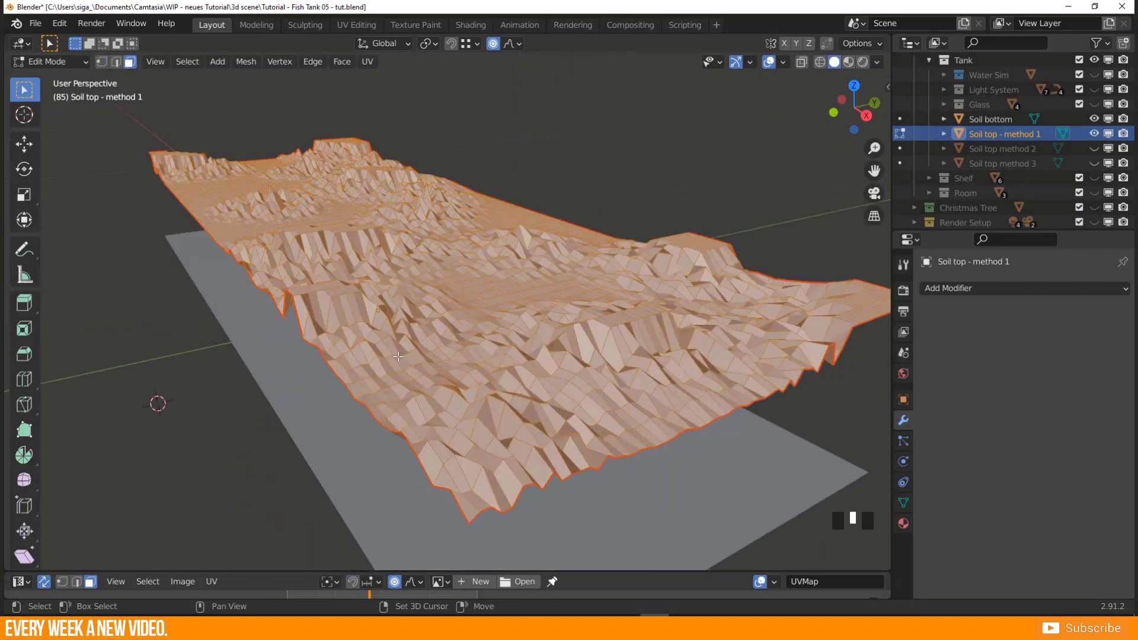
mouse_move(409, 355)
middle_mouse_down("shift")
mouse_move(366, 360)
mouse_move(395, 355)
middle_mouse_up("shift")
key("Tab")
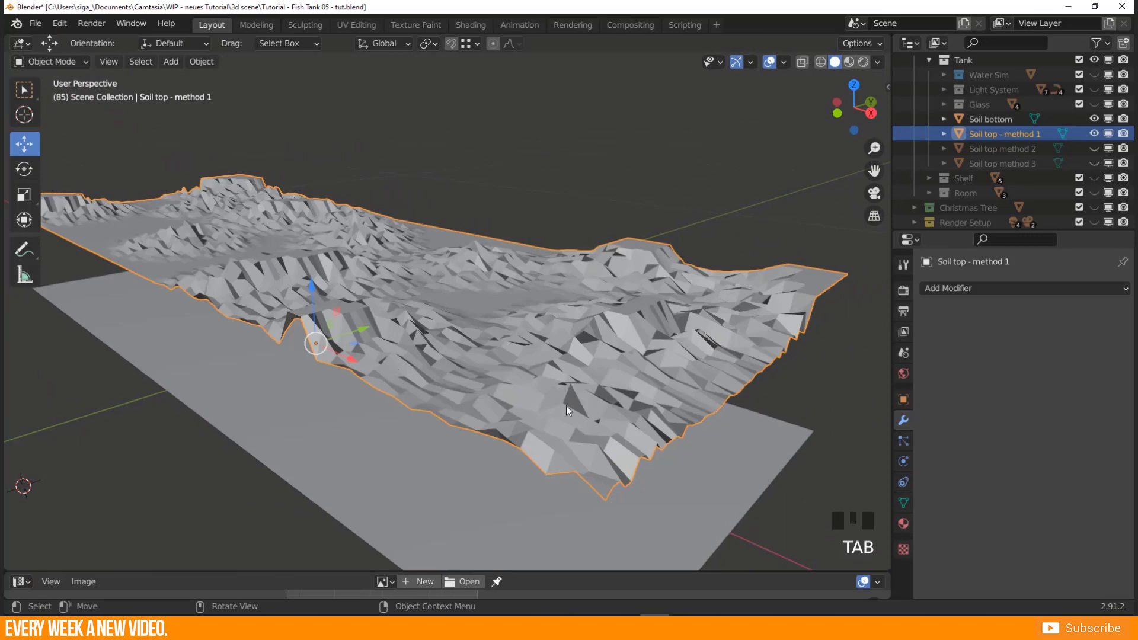
middle_click_drag(566, 406, 370, 270)
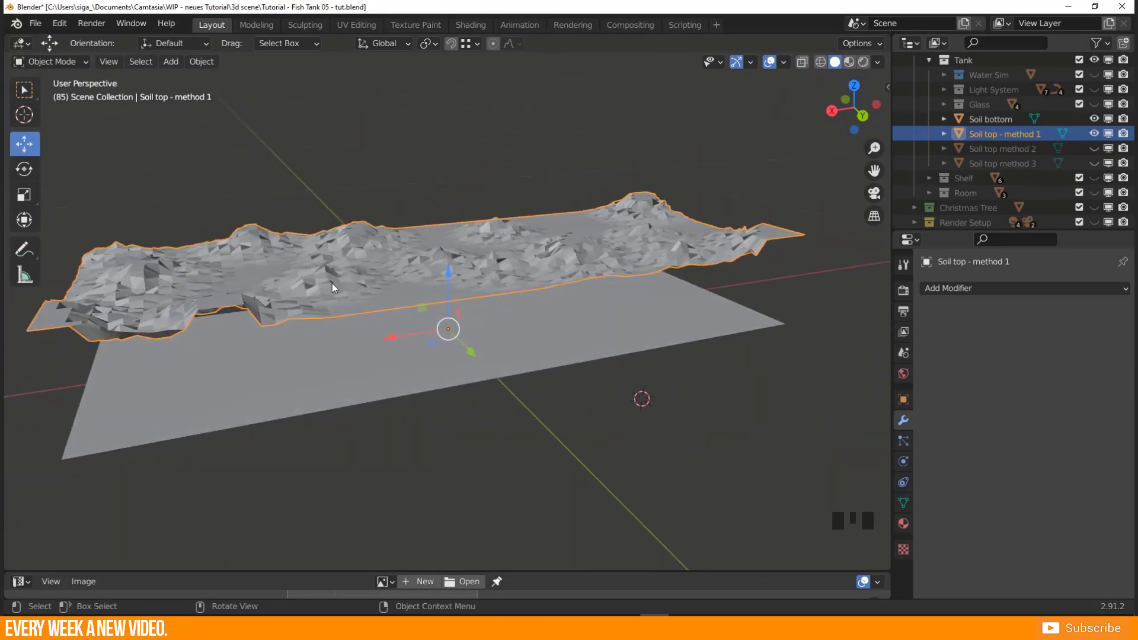
middle_click_drag(332, 284, 303, 390)
middle_click_drag(392, 378, 363, 375)
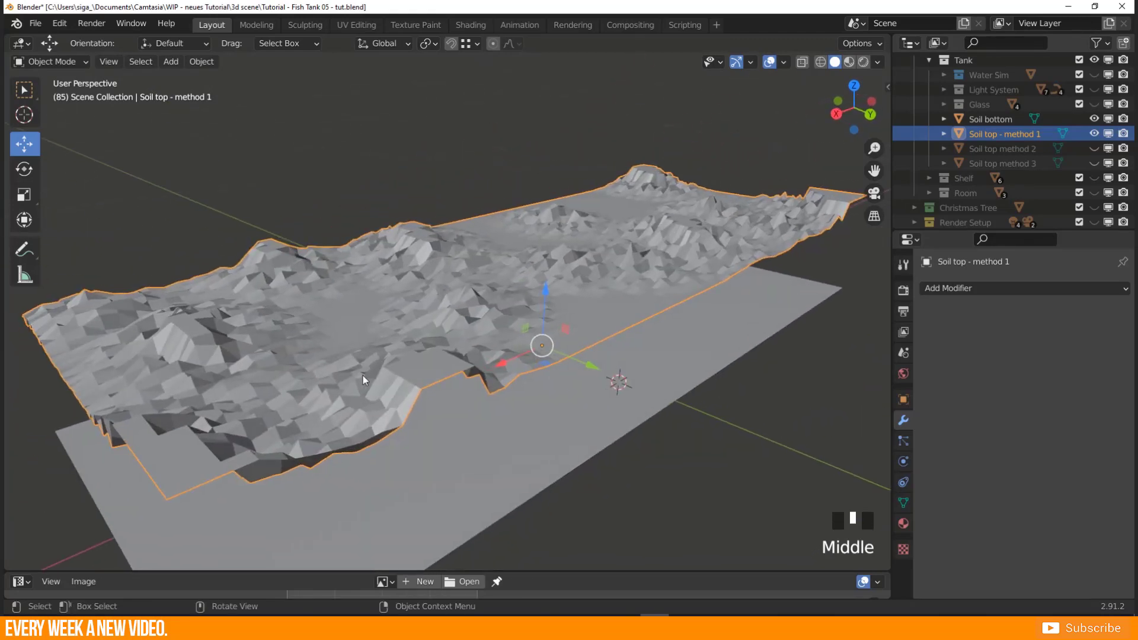
Apply Shade Smooth to all faces of the upper soil mesh, check it in Object Mode and return to Edit Mode.
key("Tab")
right_click(329, 319)
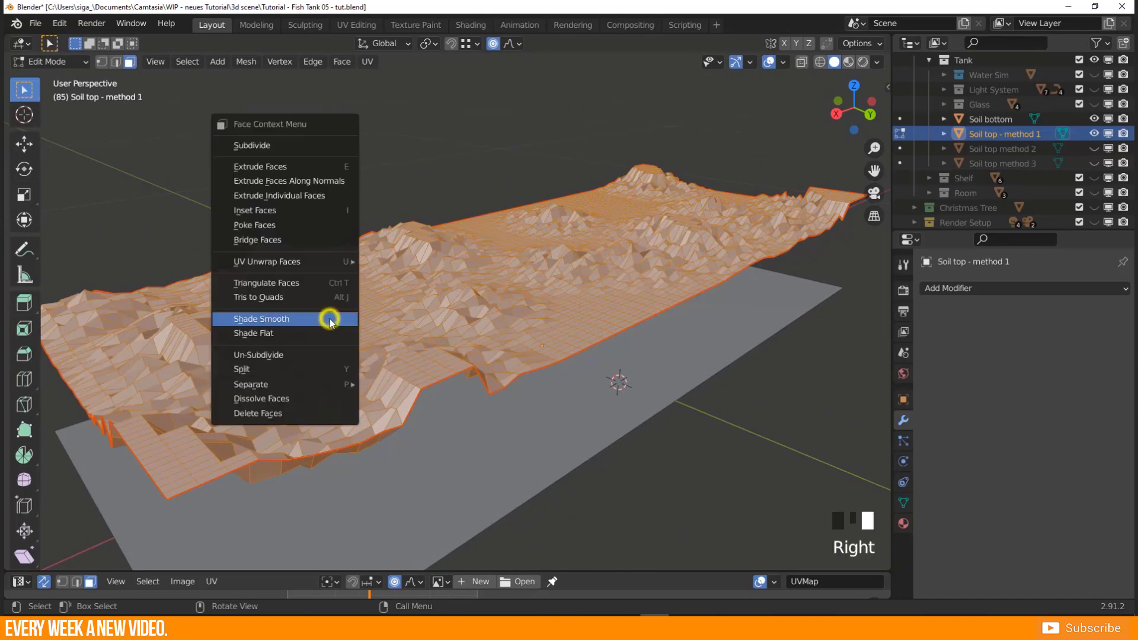
left_click(303, 318)
key("Tab")
middle_click_drag(494, 325, 384, 347)
key("Tab")
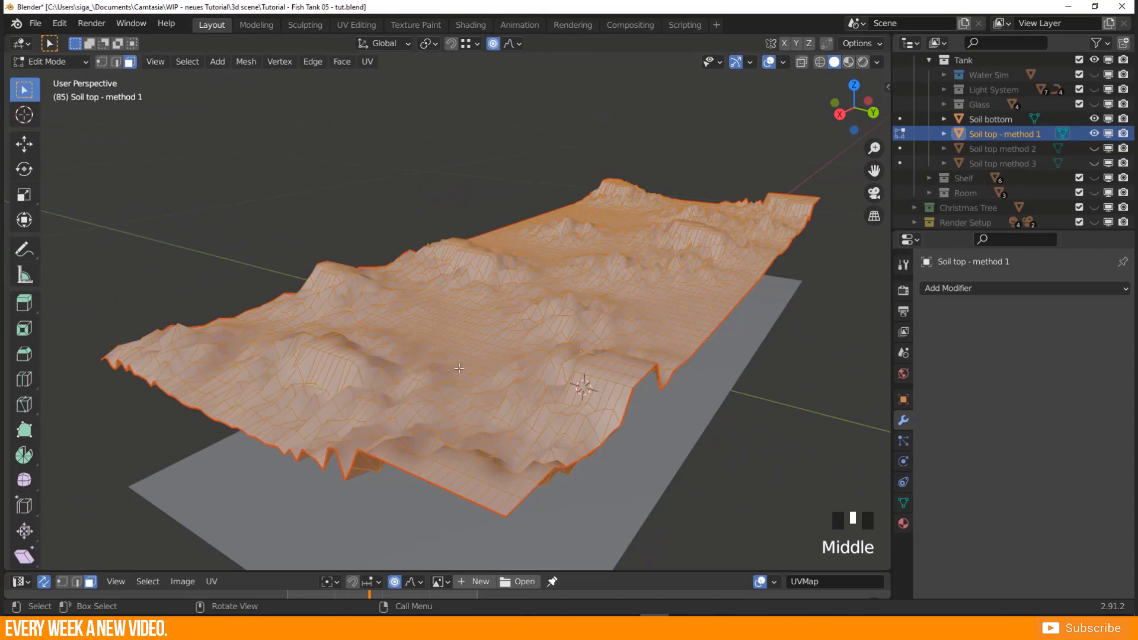
middle_click_drag(460, 368, 444, 372)
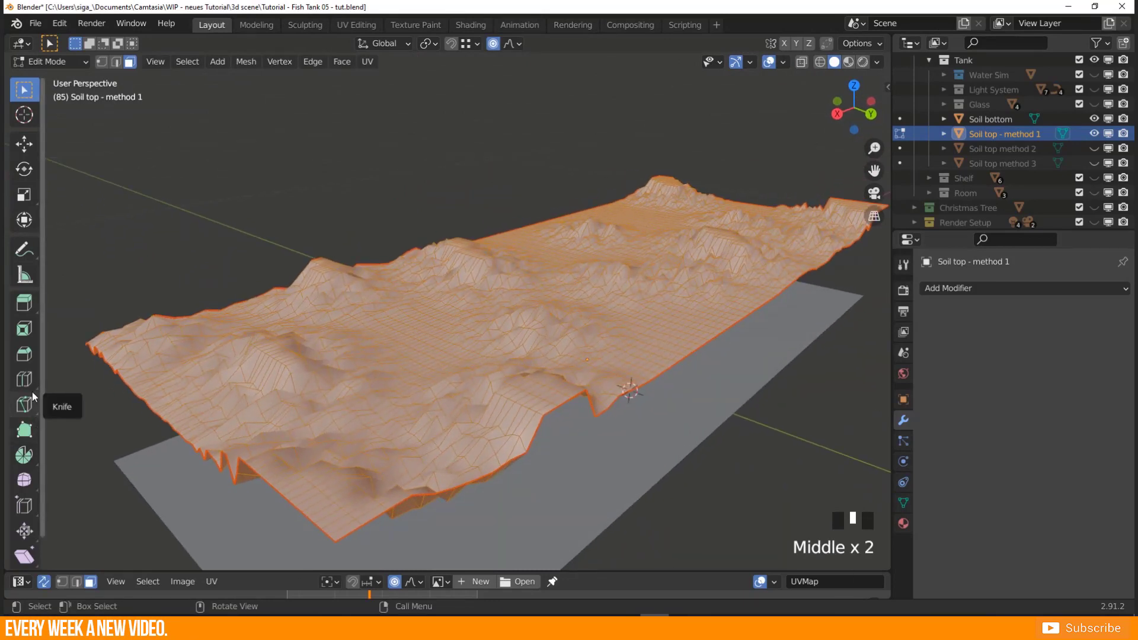
Try smoothing all vertices of the upper soil mesh with the Smooth tool and inspect the surface in Object Mode.
left_click(27, 484)
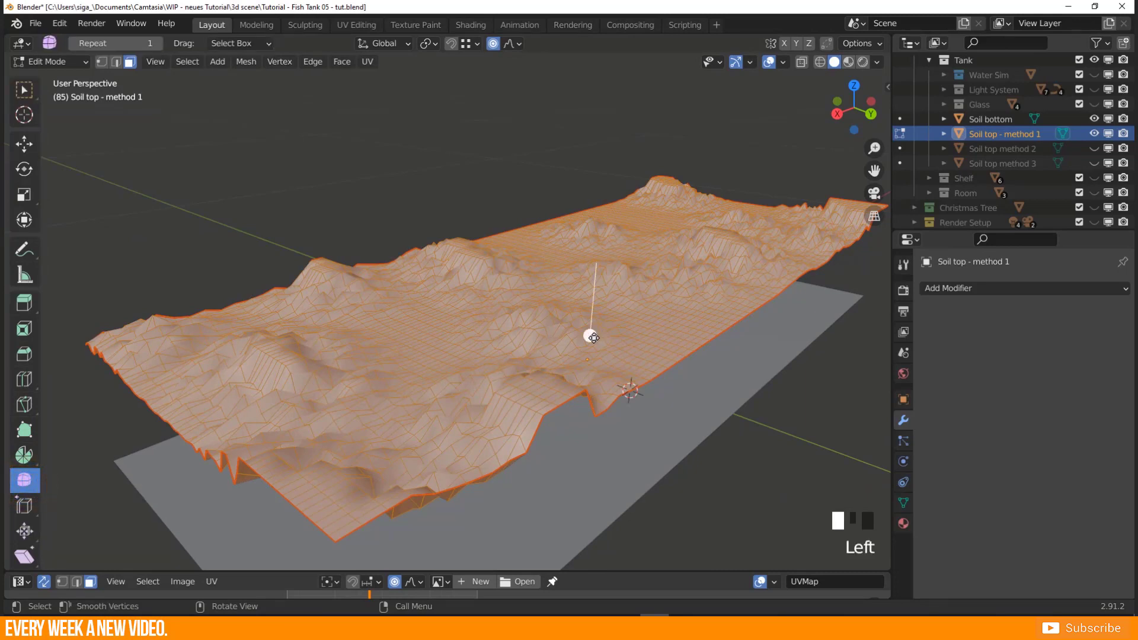
left_click_drag(589, 336, 554, 507)
left_click_drag(544, 551, 575, 216)
left_click_drag(573, 62, 592, 3)
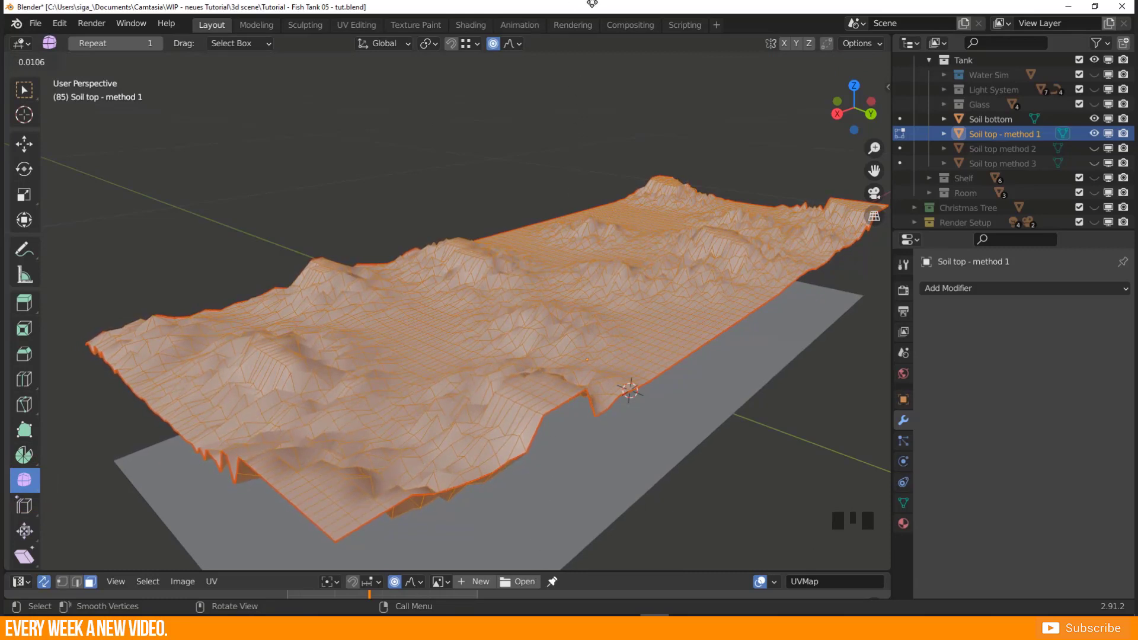
left_click_drag(578, 574, 589, 330)
key("Tab")
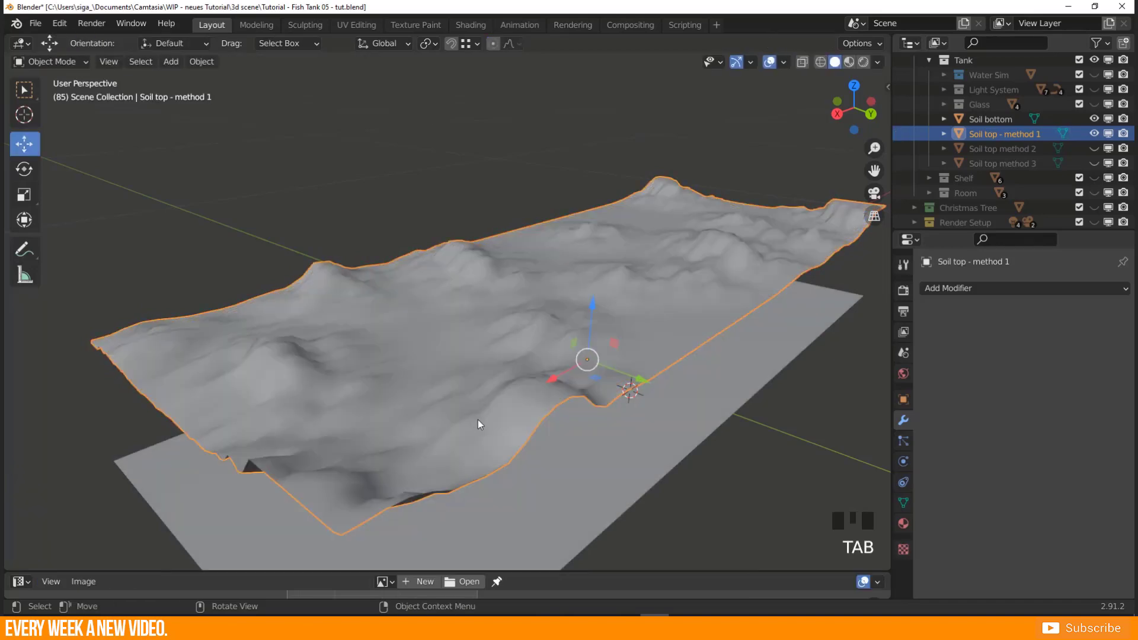
middle_click_drag(478, 420, 375, 431)
Undo the Smooth tool's changes to the soil mesh and return to the Select Box tool in Edit Mode.
key("ctrl+z")
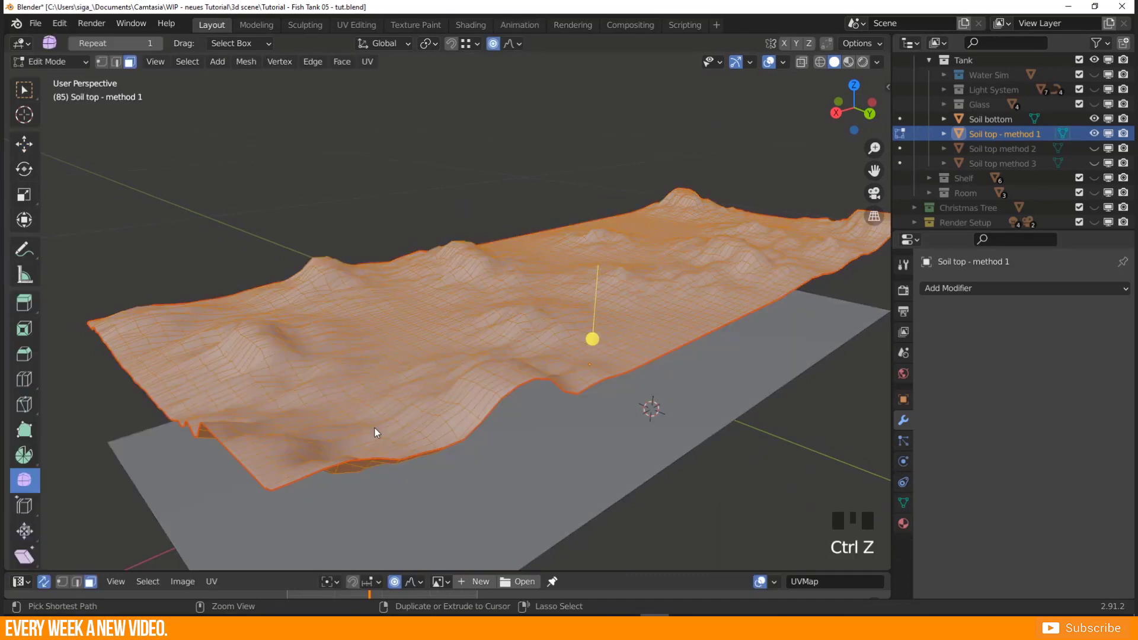
key("ctrl+z")
middle_click_drag(313, 382, 343, 366)
key("w")
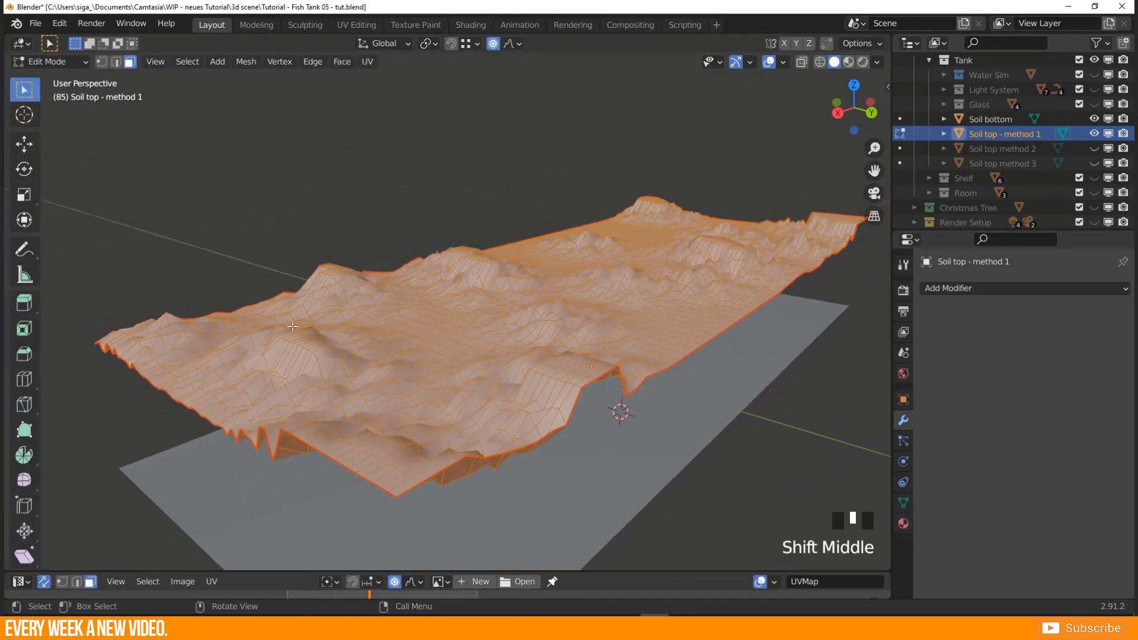
Apply Smooth Vertices once to the entire upper soil mesh and return to Object Mode.
left_click(275, 62)
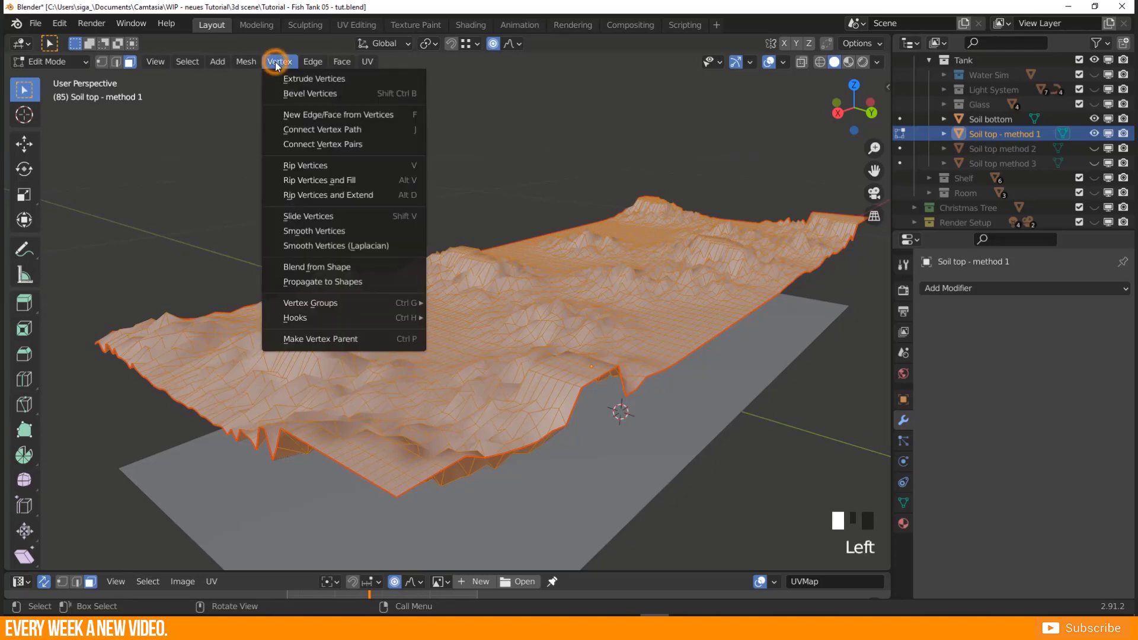
left_click(316, 231)
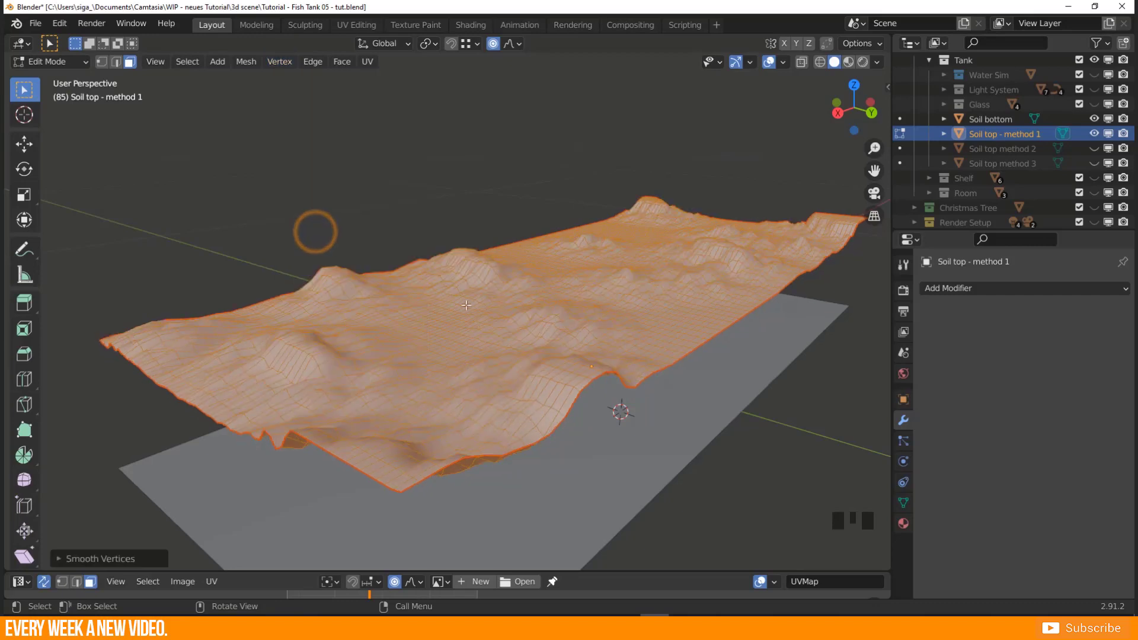
middle_click_drag(315, 233, 541, 298)
middle_click_drag(576, 362, 390, 415, "shift")
key("Tab")
Examine in the top view how the smoothed soil's outer edges align with the edges of the bottom plane.
key("KP_7")
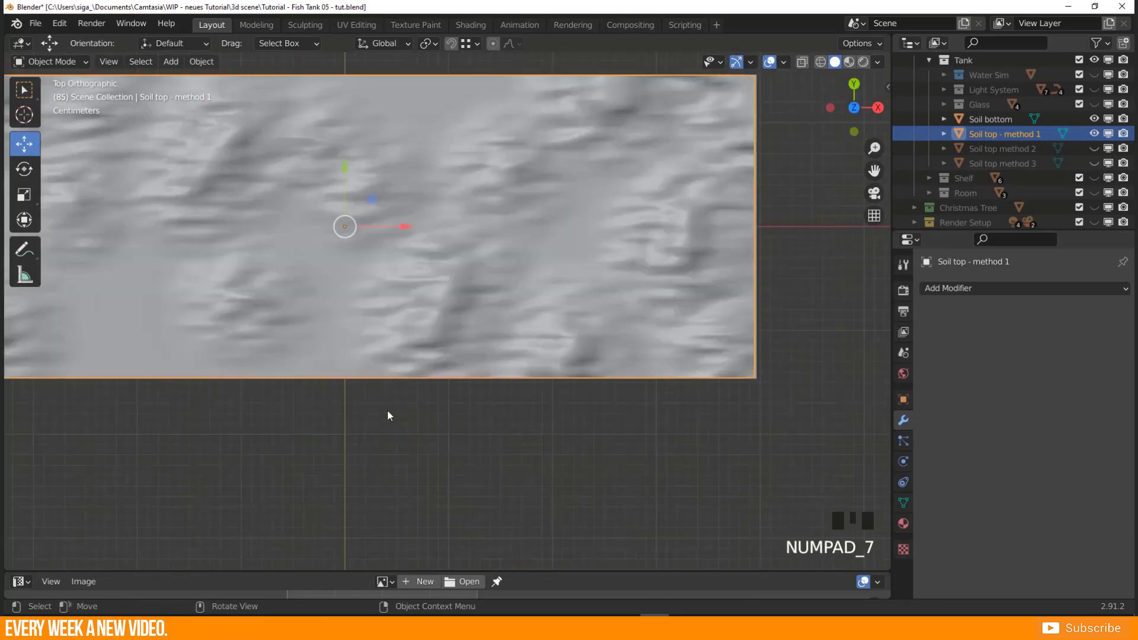
scroll(752, 107, "up", 3)
middle_click_drag(752, 108, 532, 329, "shift")
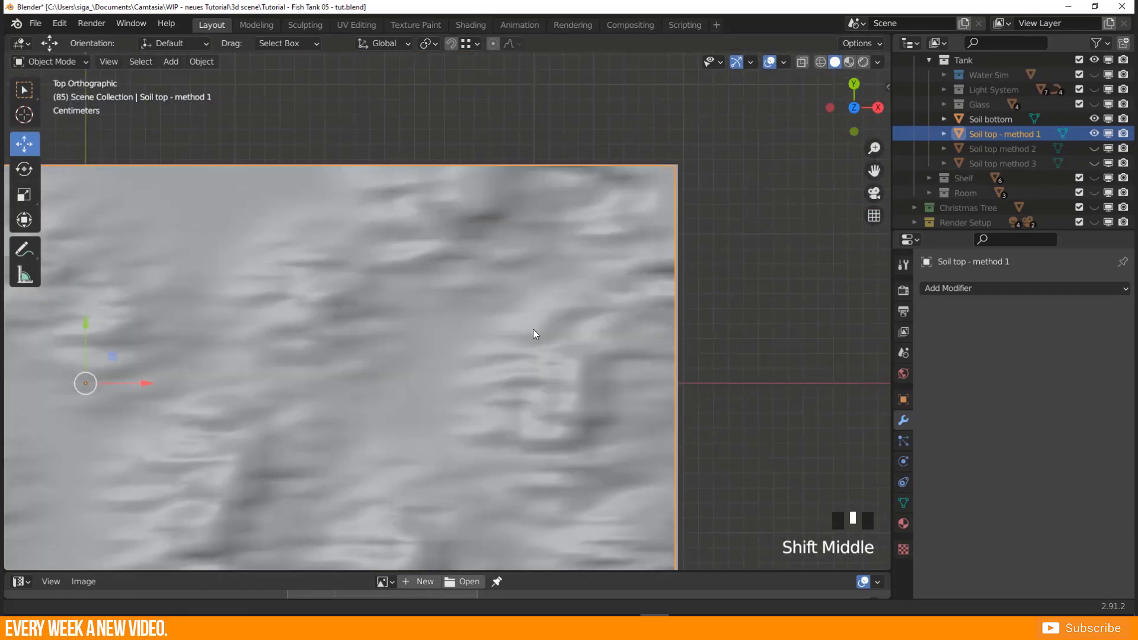
scroll(669, 207, "up", 3)
middle_click_drag(766, 249, 564, 228, "shift")
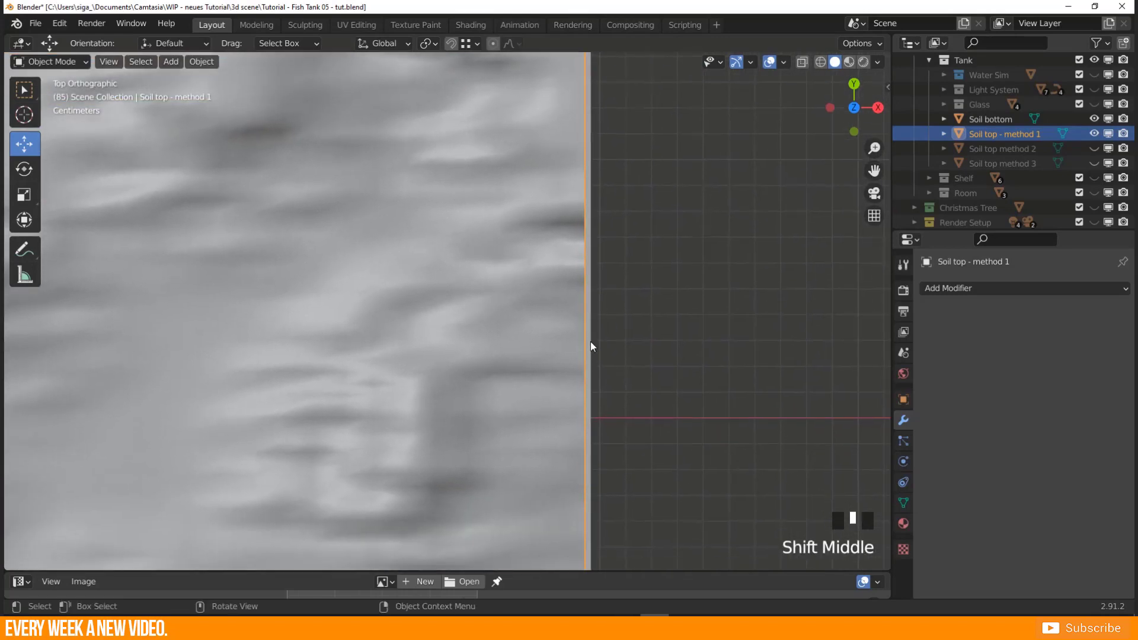
middle_click_drag(594, 123, 563, 158, "shift")
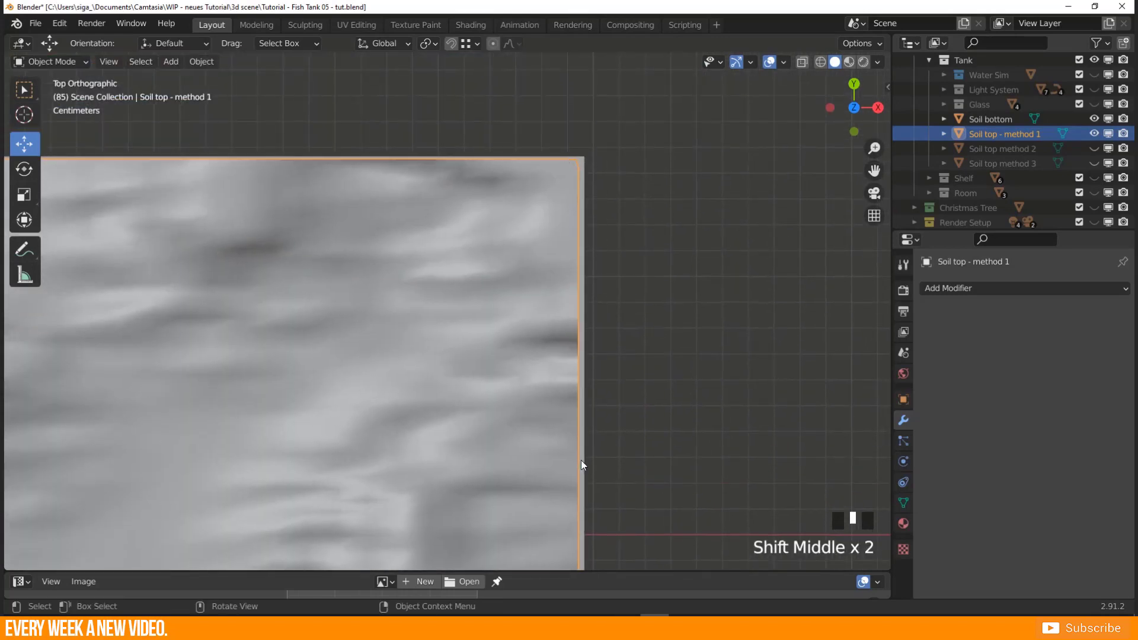
middle_click_drag(582, 462, 443, 329, "shift")
scroll(592, 176, "down", 3)
scroll(443, 330, "down", 4)
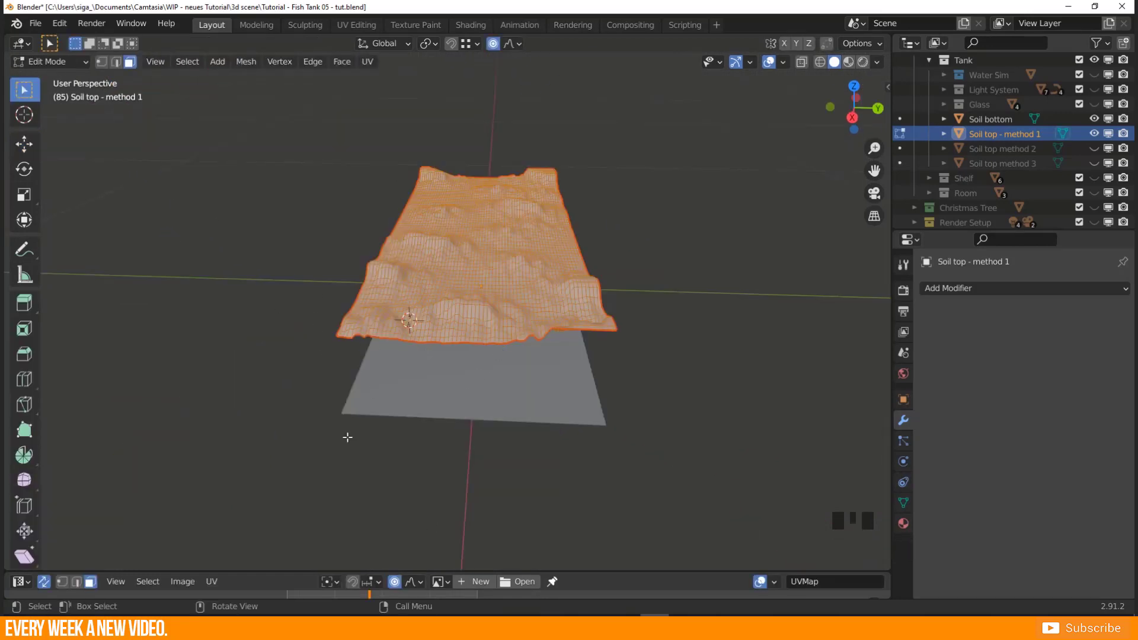
Select the boundary edge loop along the soil's long negative-Y side in vertex select mode.
middle_click_drag(353, 341, 345, 400)
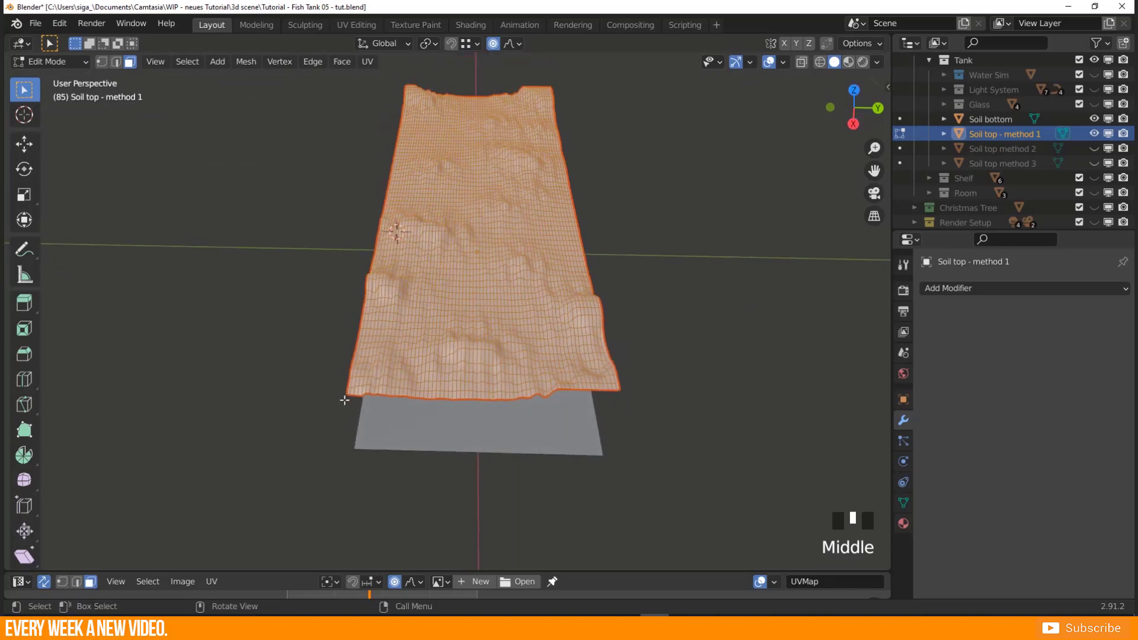
key("Tab")
key("Tab")
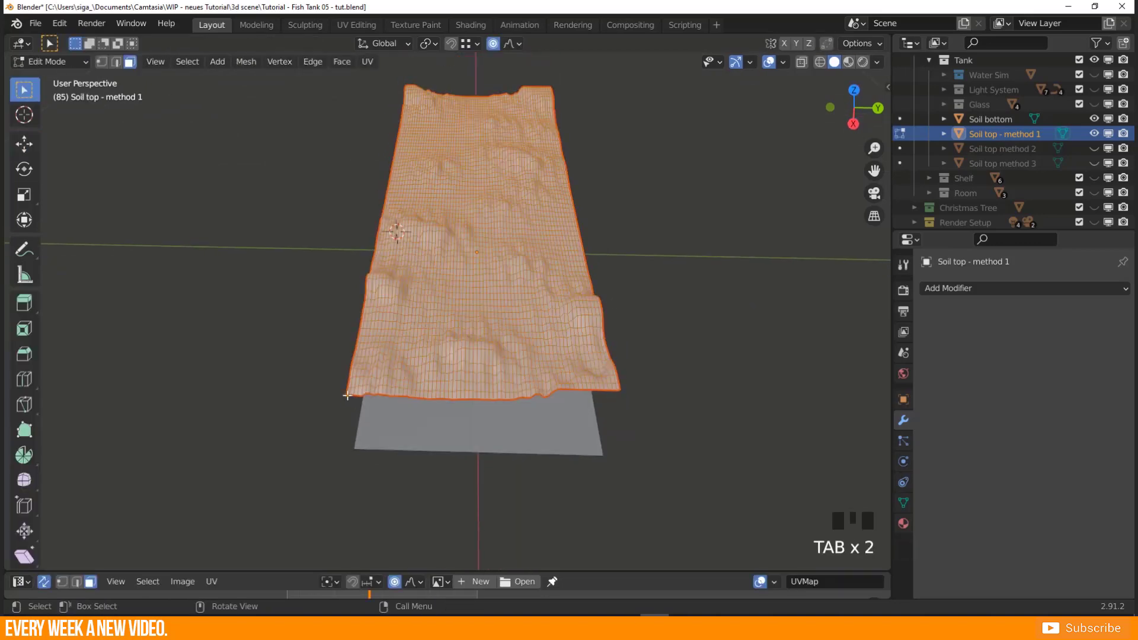
left_click(349, 398)
key("1")
left_click(345, 394)
middle_click_drag(343, 395, 396, 325)
left_click(346, 354, "alt")
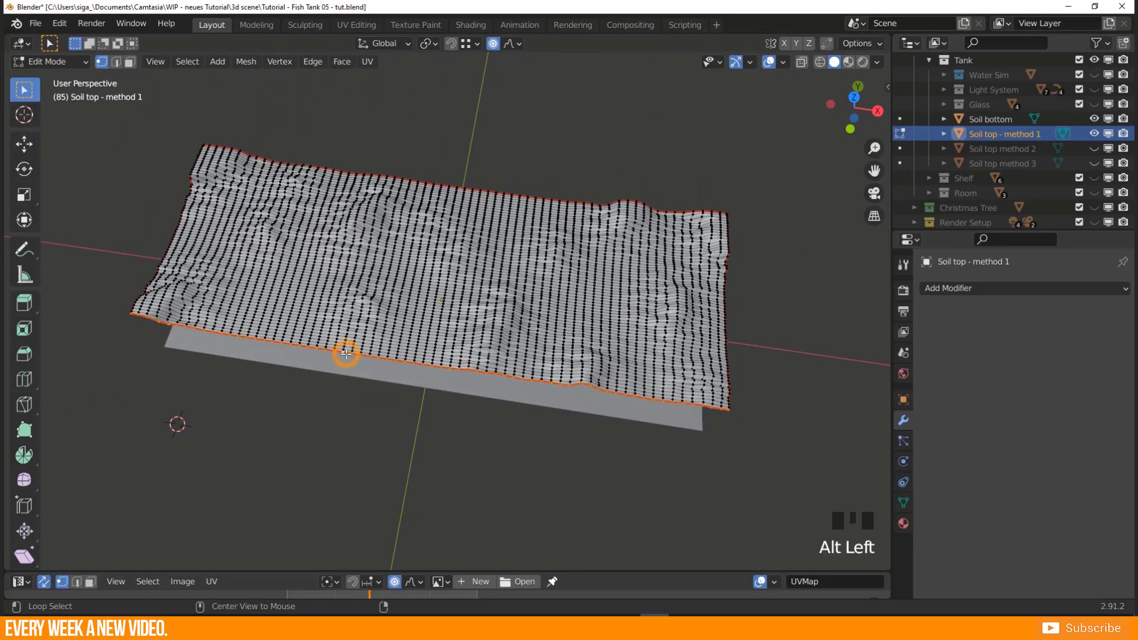
Turn off proportional editing and straighten the selected long edge by scaling it along the Y axis in top view.
middle_click_drag(346, 356, 66, 258)
key("KP_7")
scroll(540, 389, "up", 5)
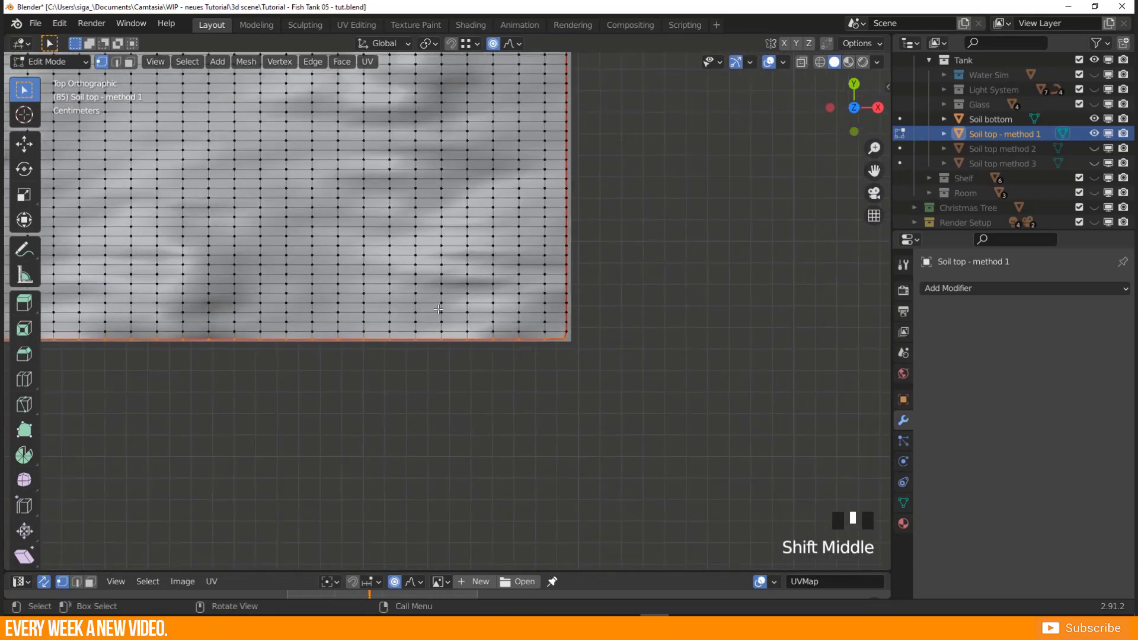
scroll(717, 434, "up", 5)
middle_click_drag(717, 435, 483, 334, "shift")
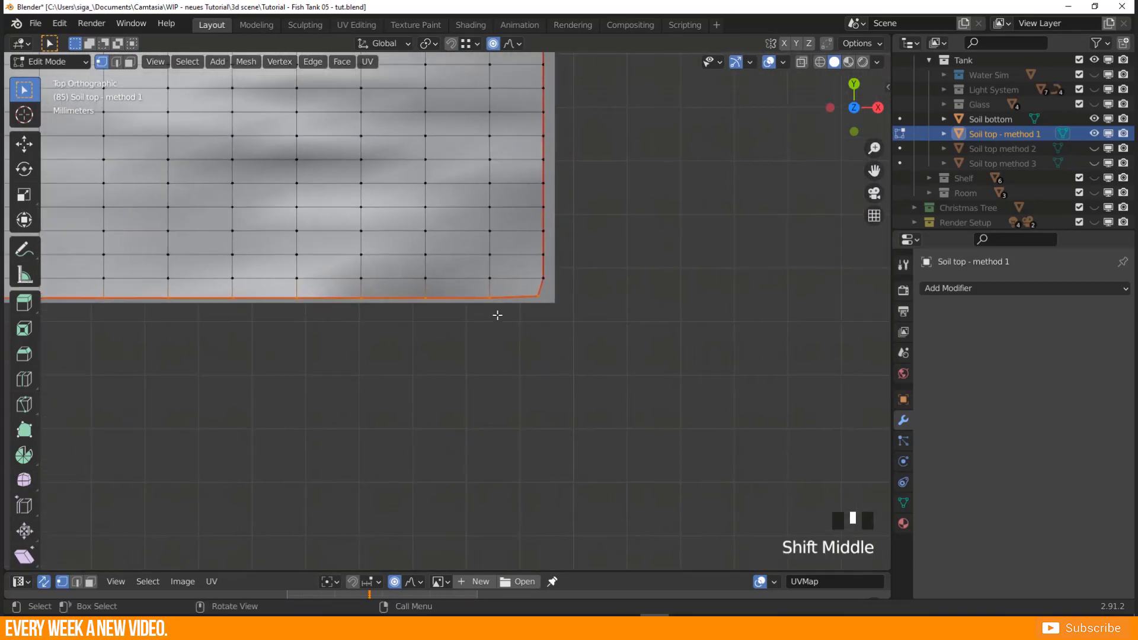
left_click(477, 427)
key("s")
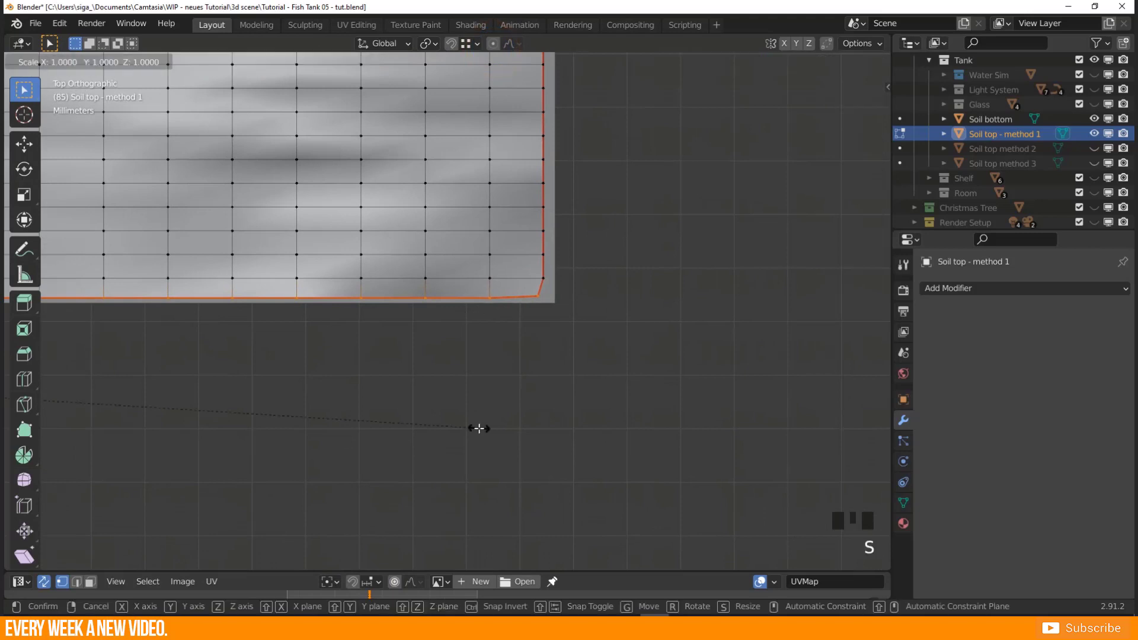
key("y")
left_click(479, 428)
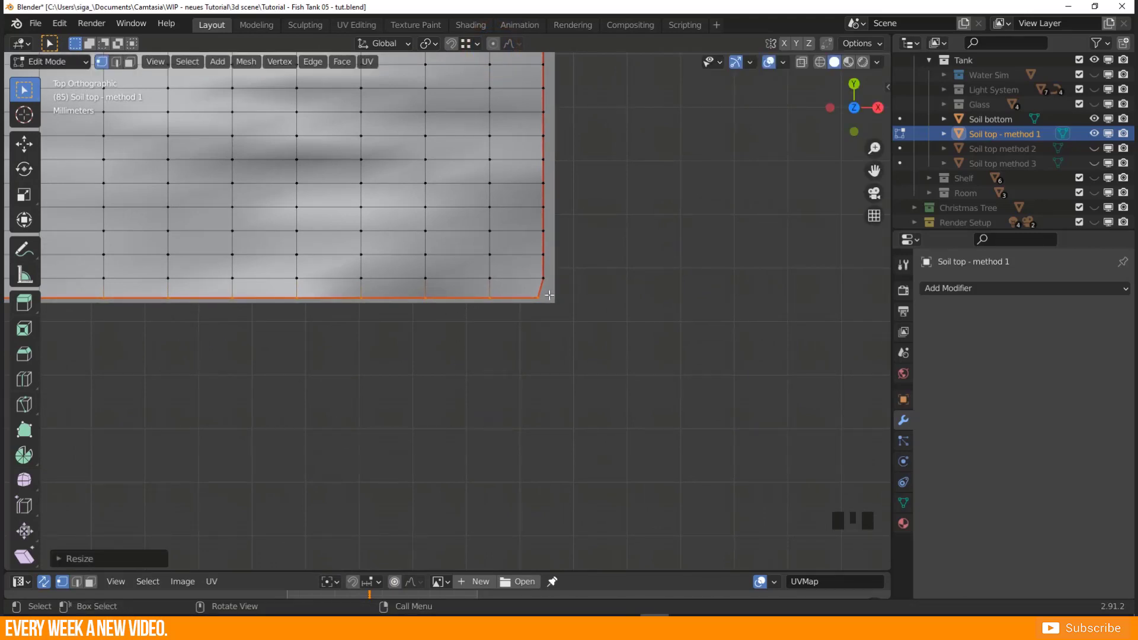
Enable snapping and move the long edge along the Y axis onto the bottom plane's matching edge.
scroll(368, 308, "down", 5)
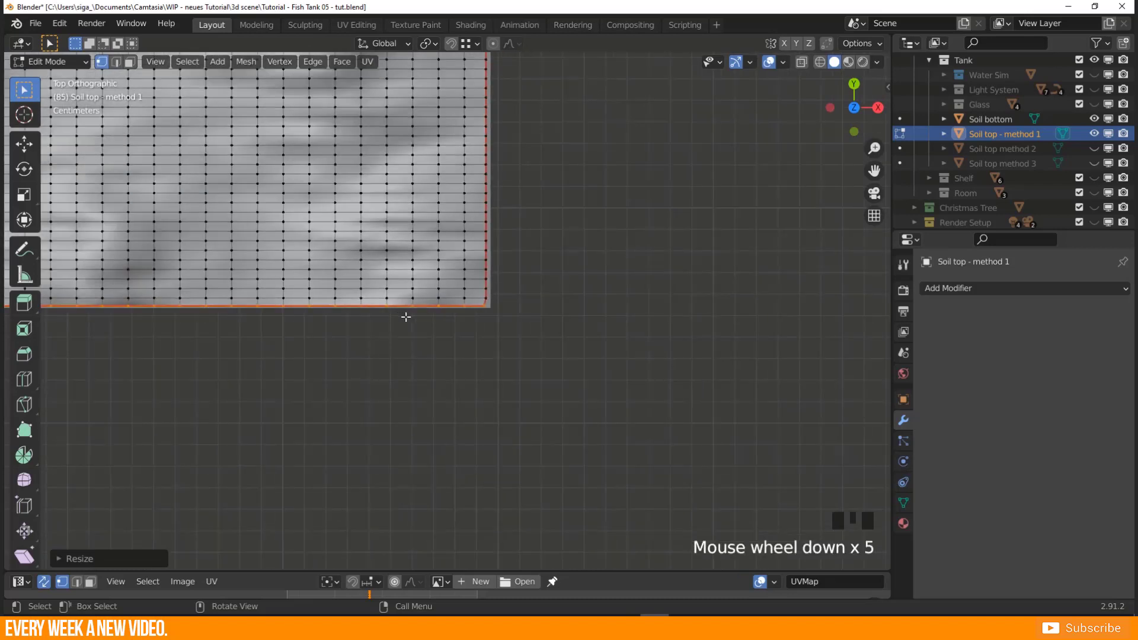
scroll(407, 318, "up", 3)
key("shift+Tab")
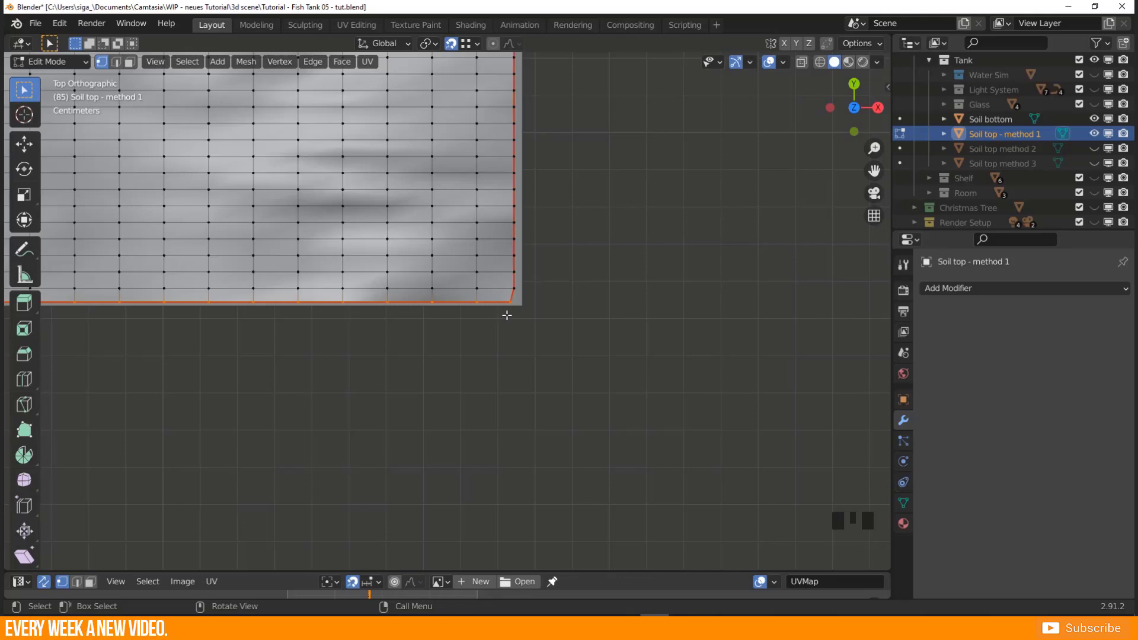
key("g")
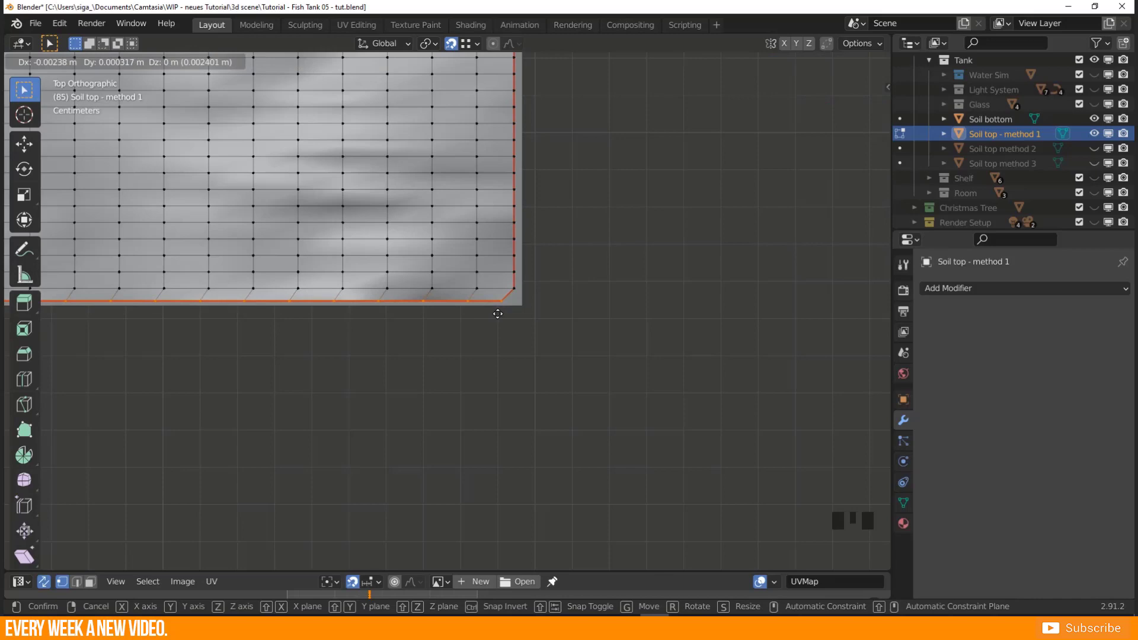
key("y")
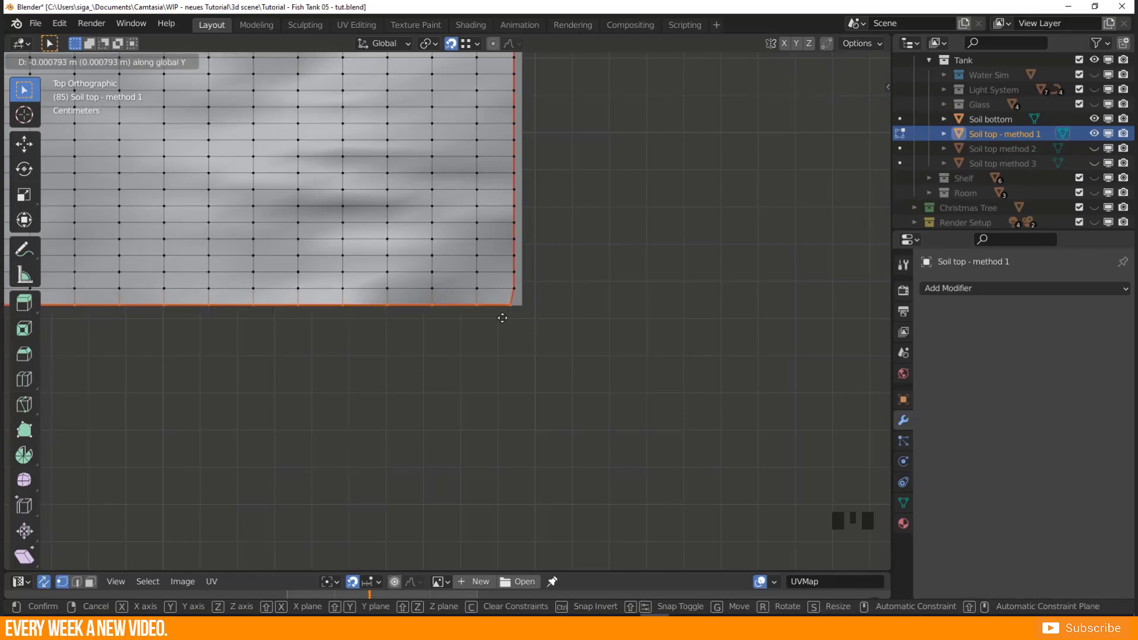
left_click(523, 306)
Select the boundary loop on the soil's short negative-X side and straighten it by scaling along the X axis with snapping off.
scroll(468, 310, "down", 2)
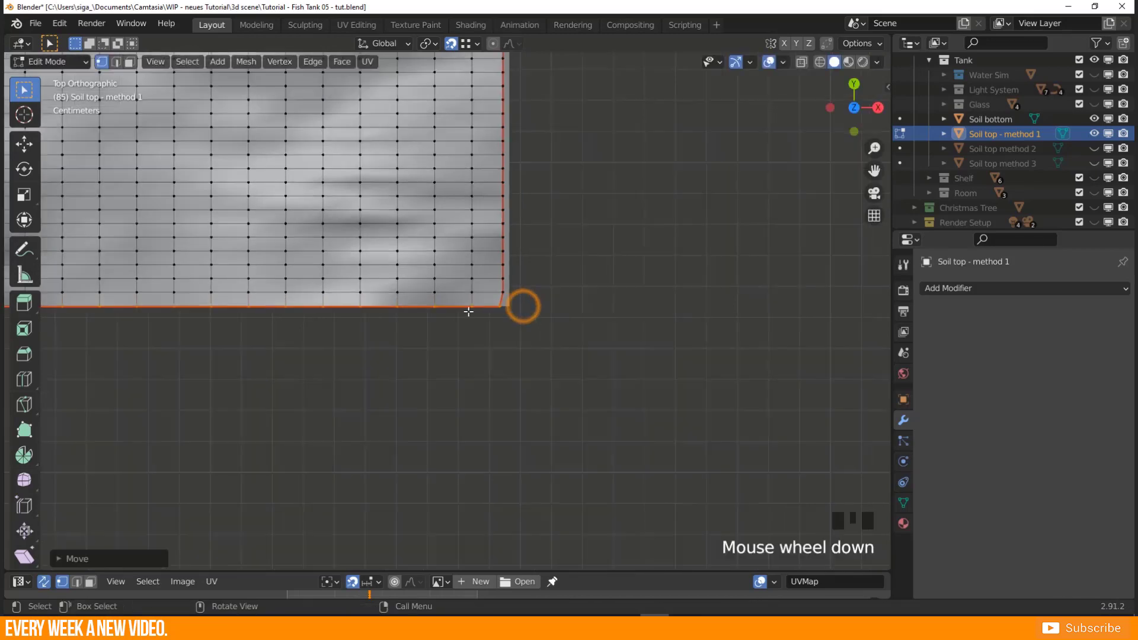
middle_click_drag(467, 310, 737, 362, "shift")
middle_click_drag(272, 366, 805, 361, "shift")
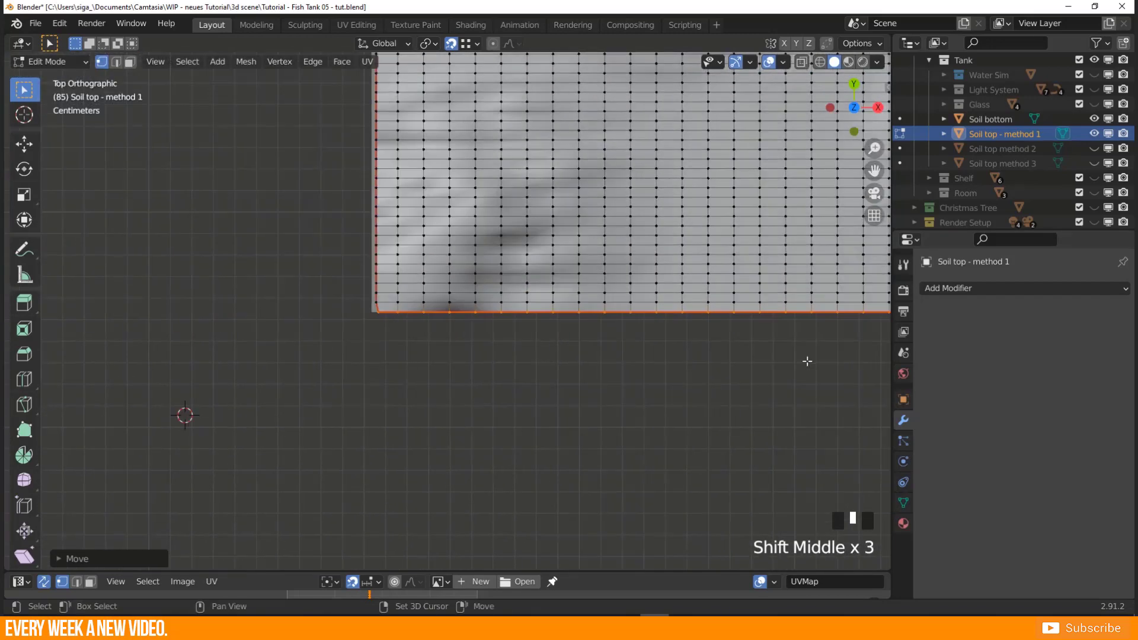
middle_click_drag(423, 318, 540, 414, "shift")
left_click(494, 413)
middle_click_drag(471, 306, 488, 343, "shift")
left_click(495, 337, "alt")
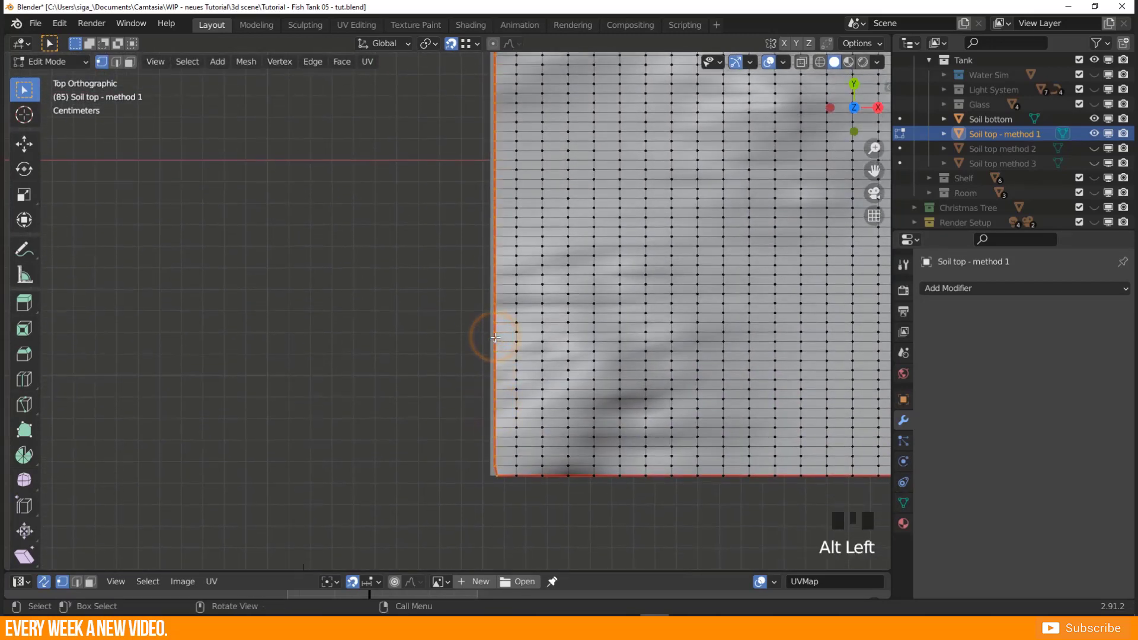
key("shift+Tab")
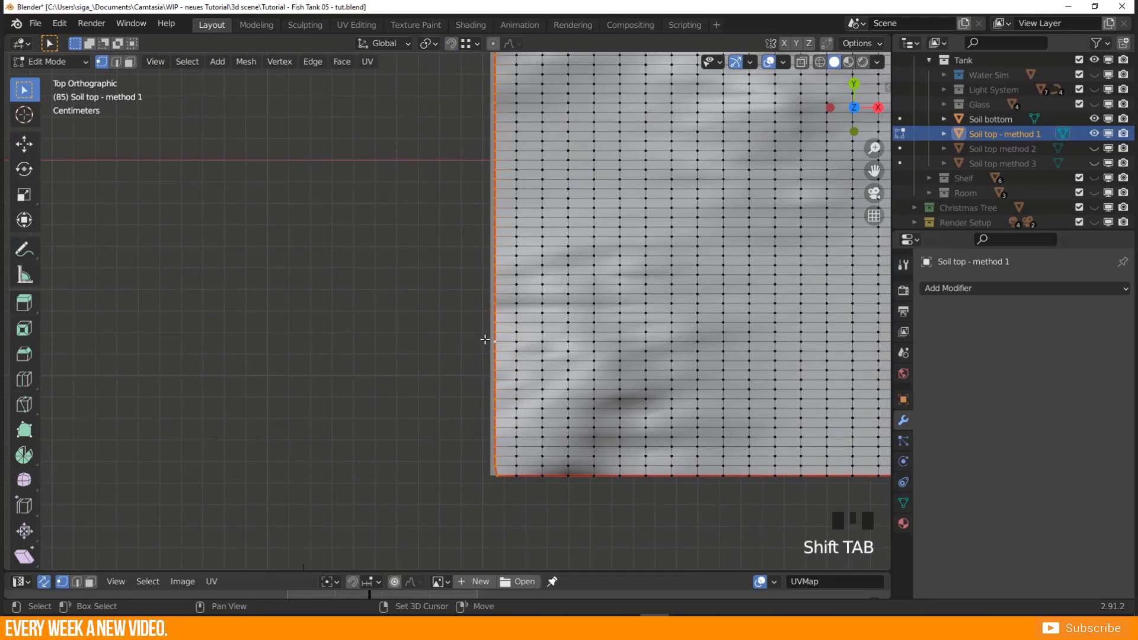
key("s")
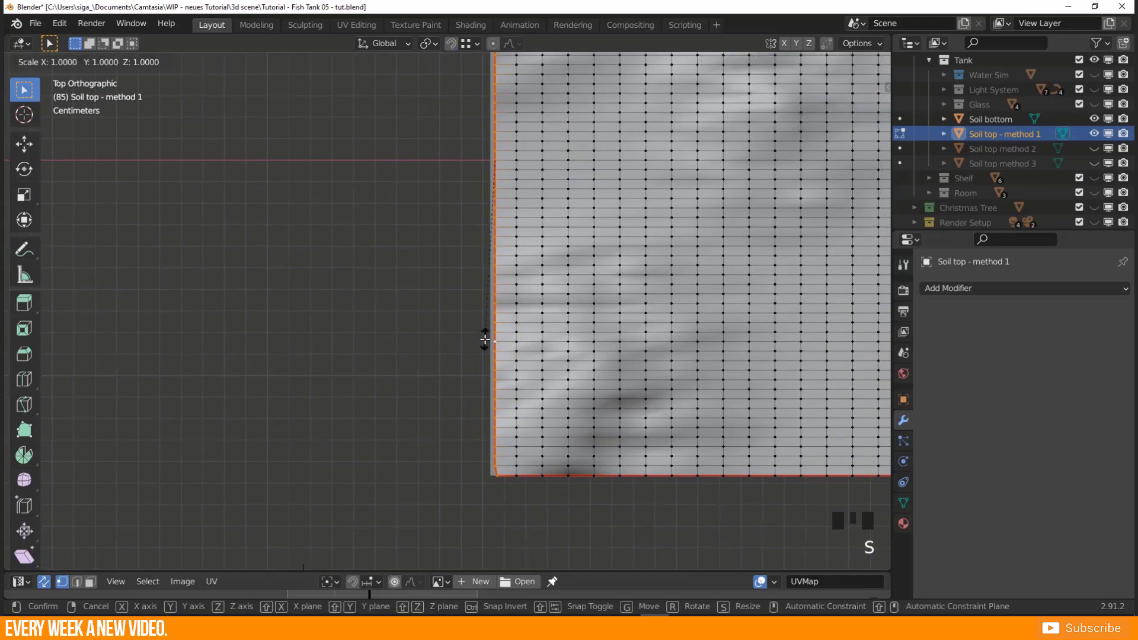
key("x")
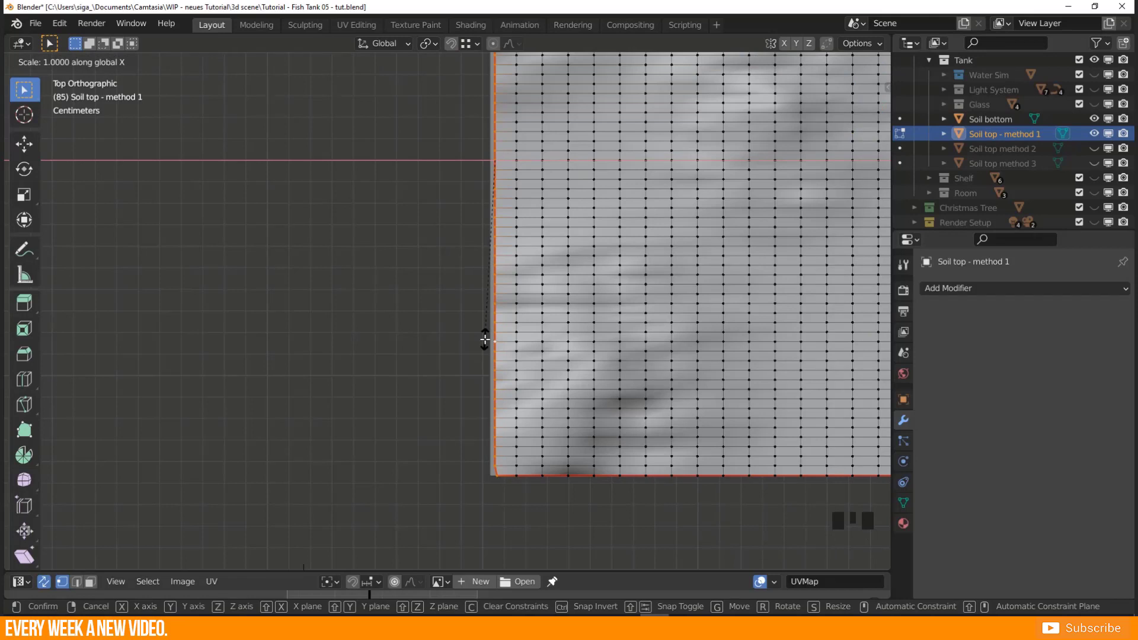
key("Return")
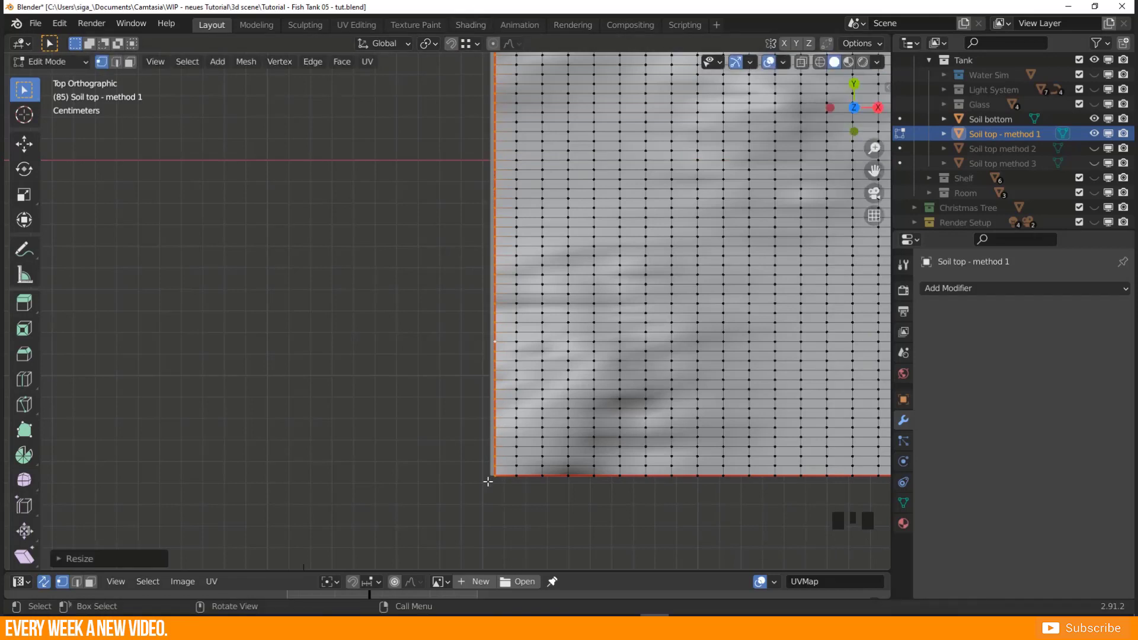
Re-enable snapping and move the short edge along the X axis onto the bottom plane's matching edge.
key("shift+Tab")
key("g")
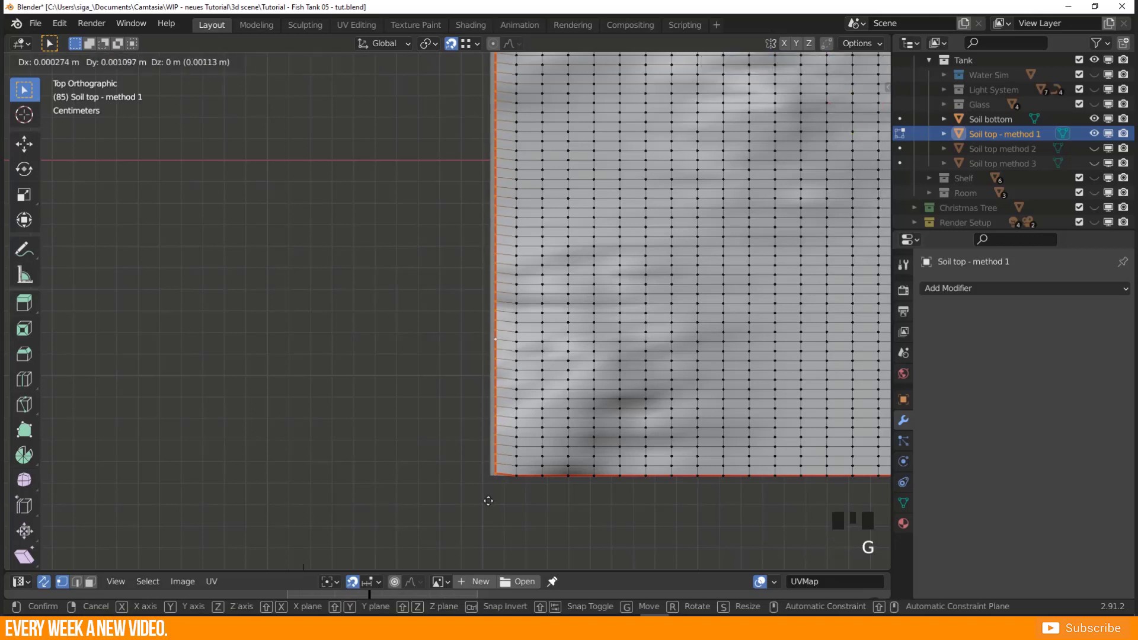
key("x")
left_click(488, 479)
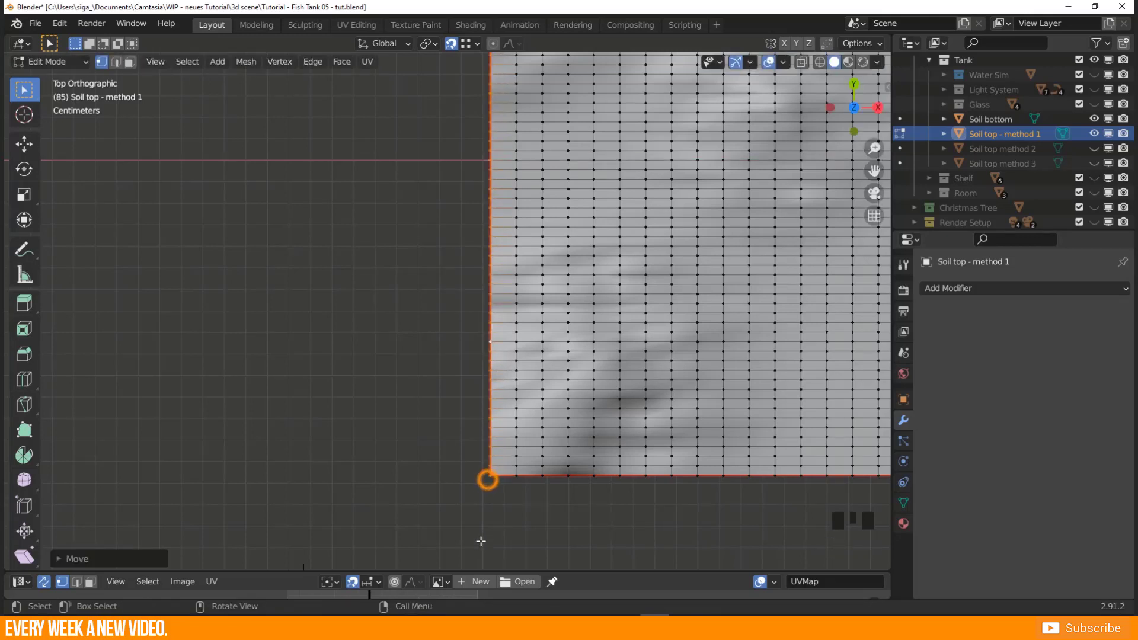
Inspect the smoothed soil surface and its aligned edges from several perspective angles in Object Mode.
scroll(486, 477, "down", 3)
middle_click_drag(486, 477, 702, 425, "shift")
scroll(376, 343, "down", 3)
key("Tab")
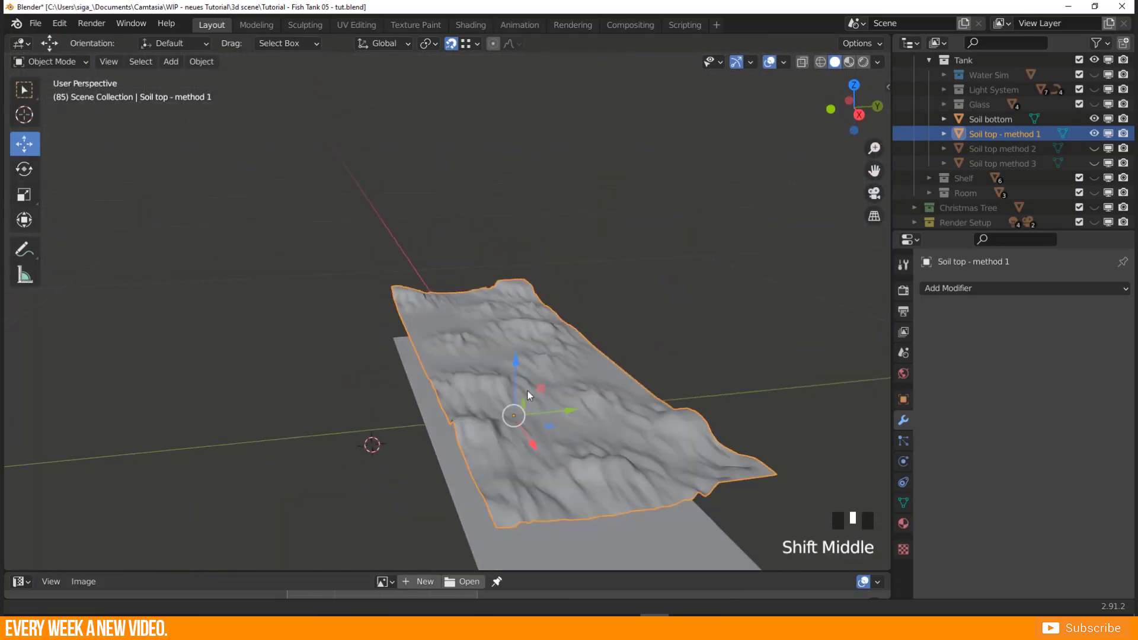
middle_click_drag(528, 390, 536, 375, "shift")
middle_click_drag(626, 391, 489, 294)
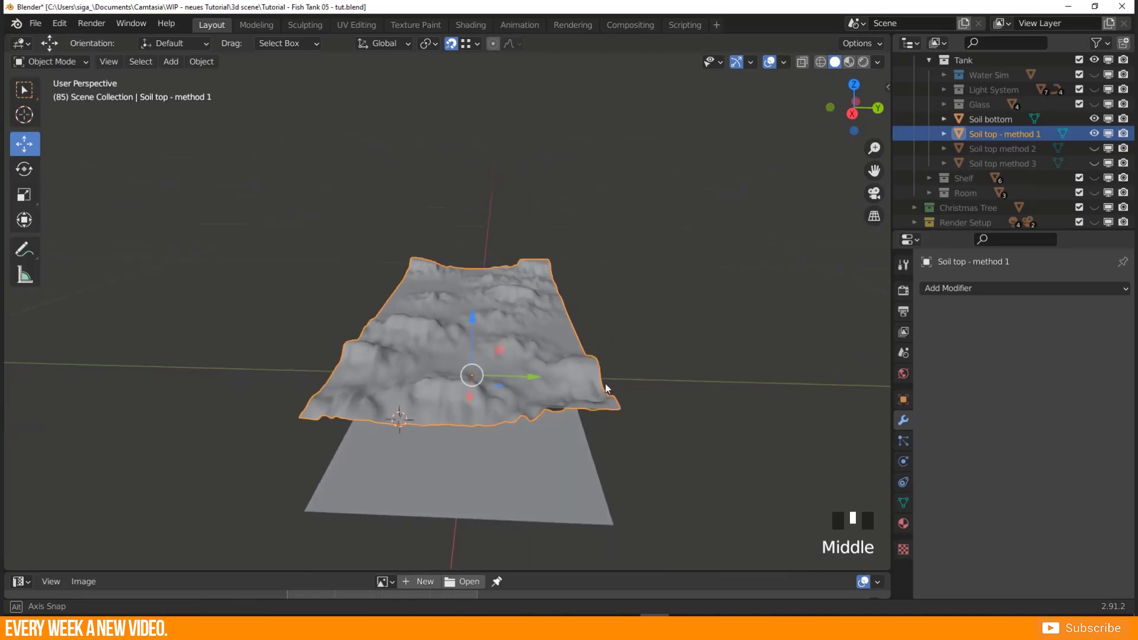
scroll(492, 285, "up", 2)
scroll(510, 312, "down", 2)
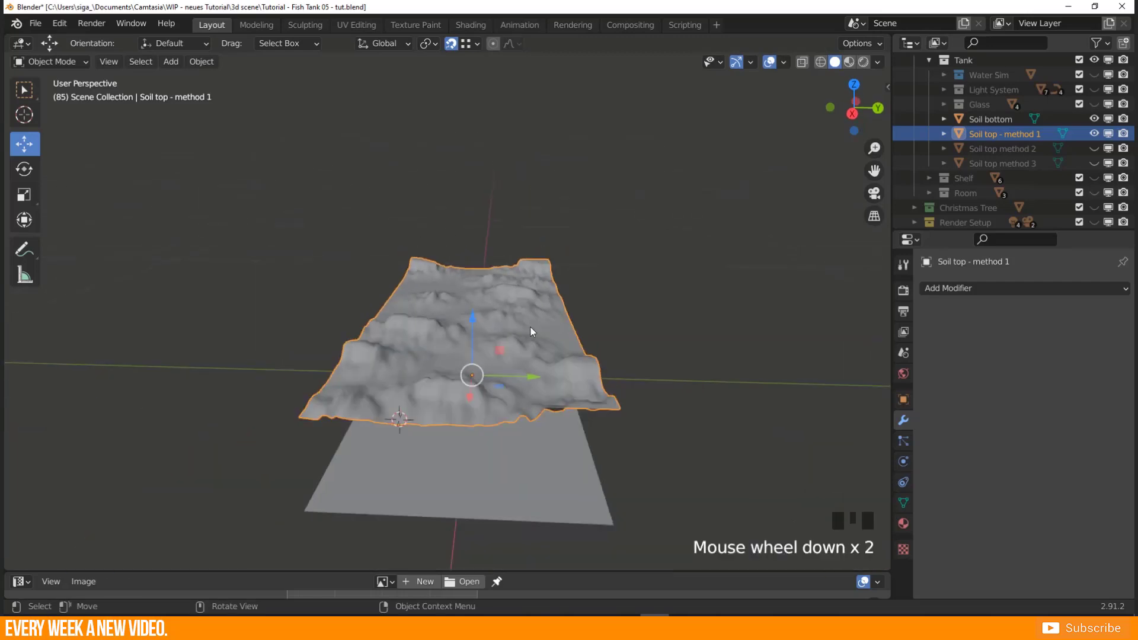
Disable the Soil top - method 1 object in viewports and unhide Soil top method 2.
middle_click_drag(530, 326, 523, 338)
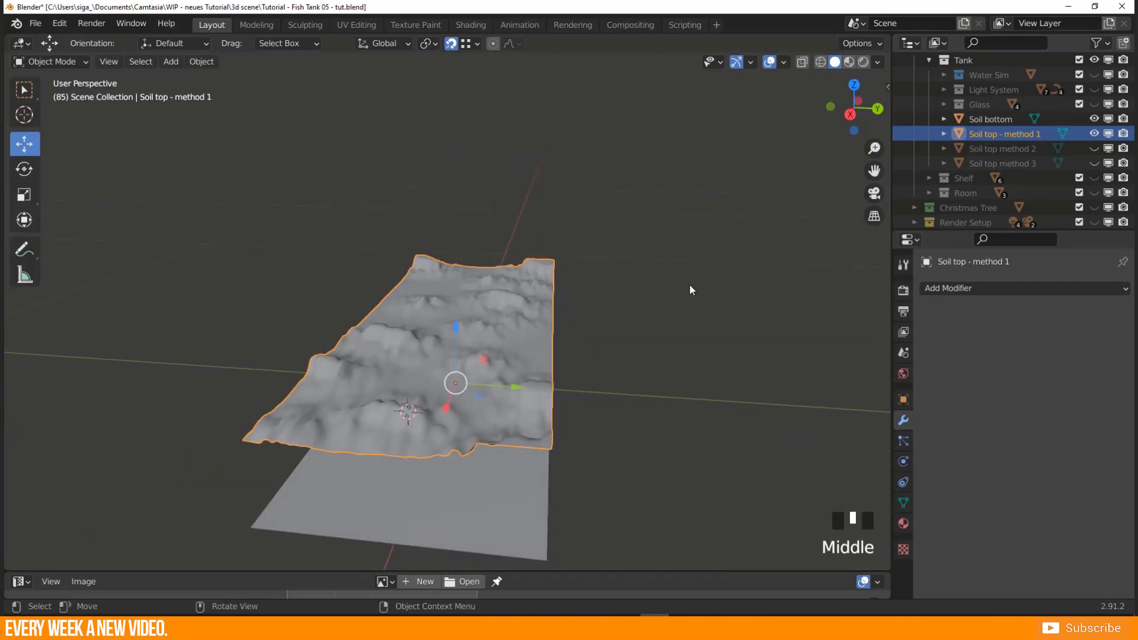
left_click(1108, 134)
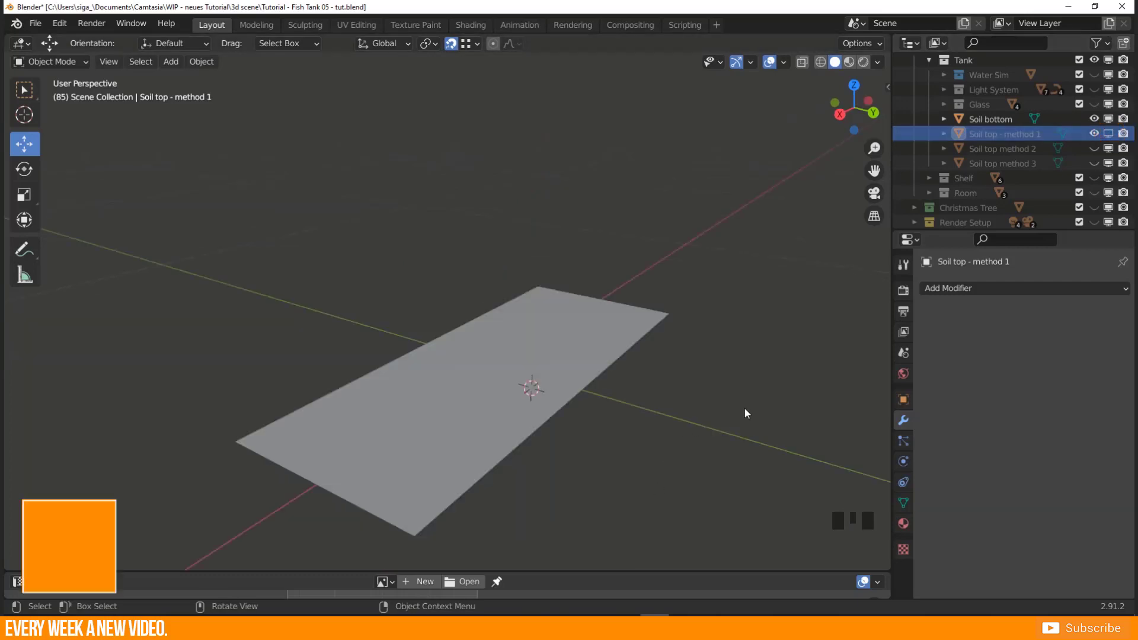
left_click(1095, 149)
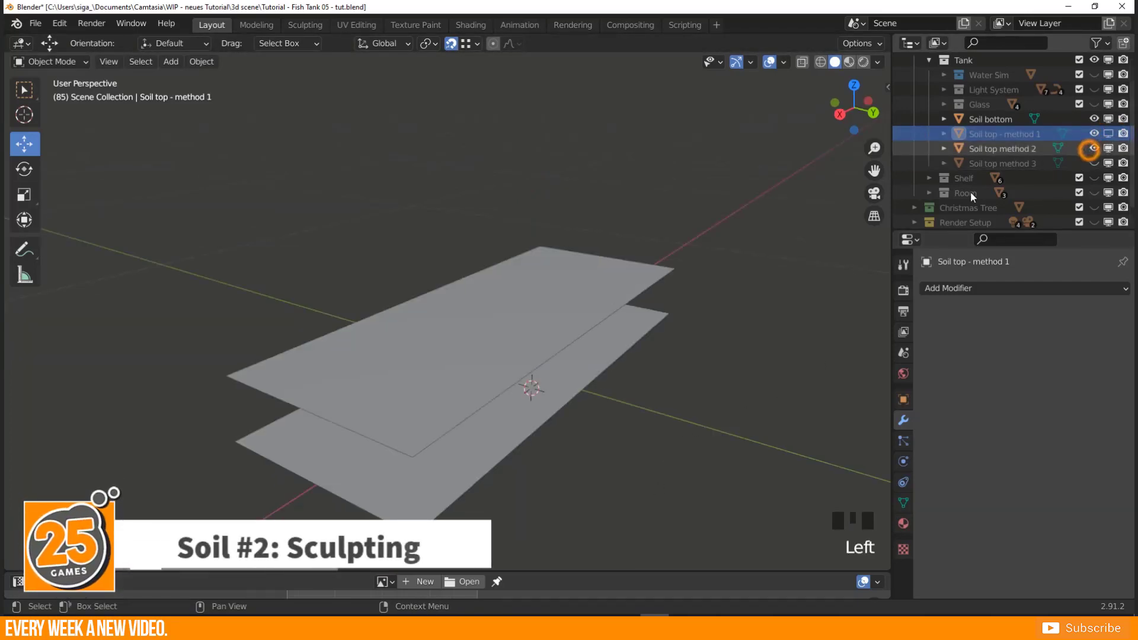
Subdivide the entire Soil top method 2 plane in Edit Mode with 10 cuts.
left_click(403, 390)
key("Tab")
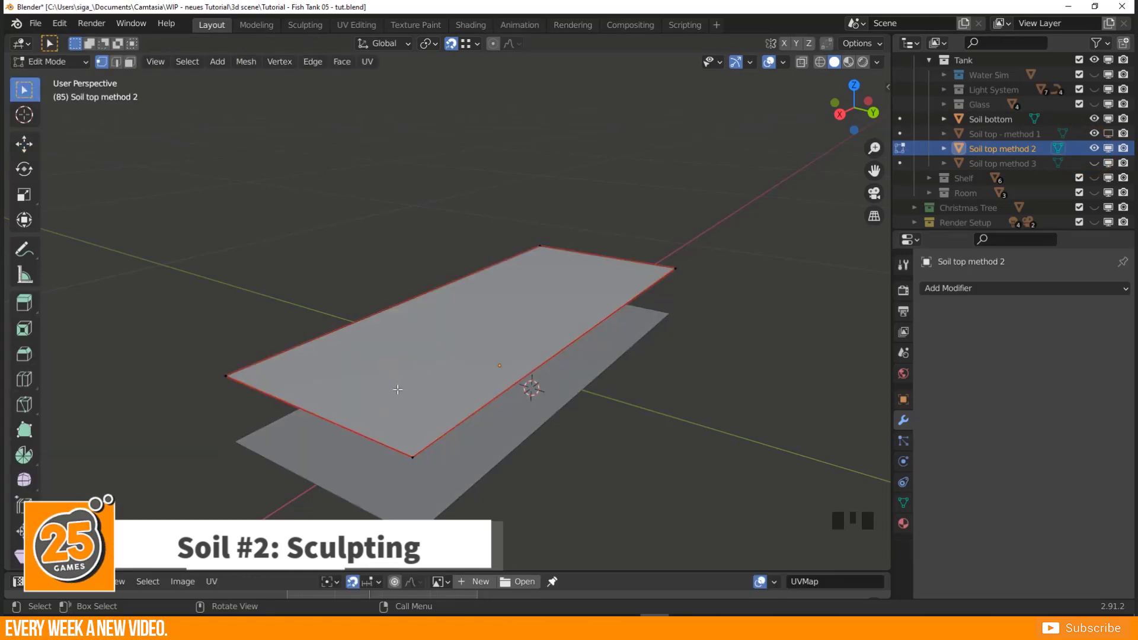
key("a")
right_click(416, 354)
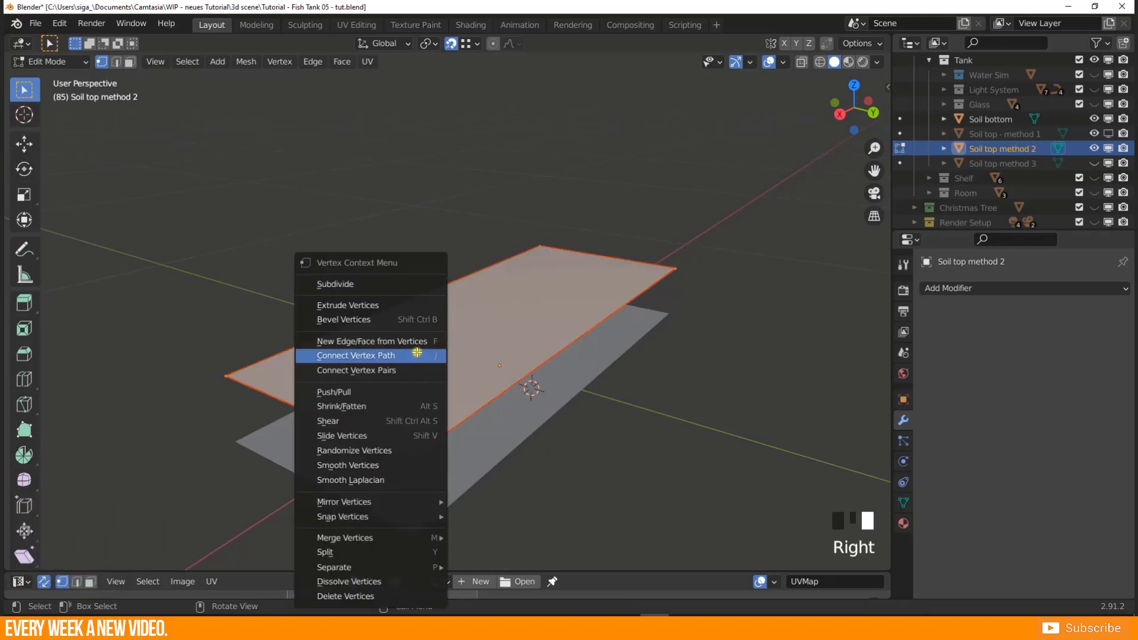
left_click(356, 284)
left_click(66, 561)
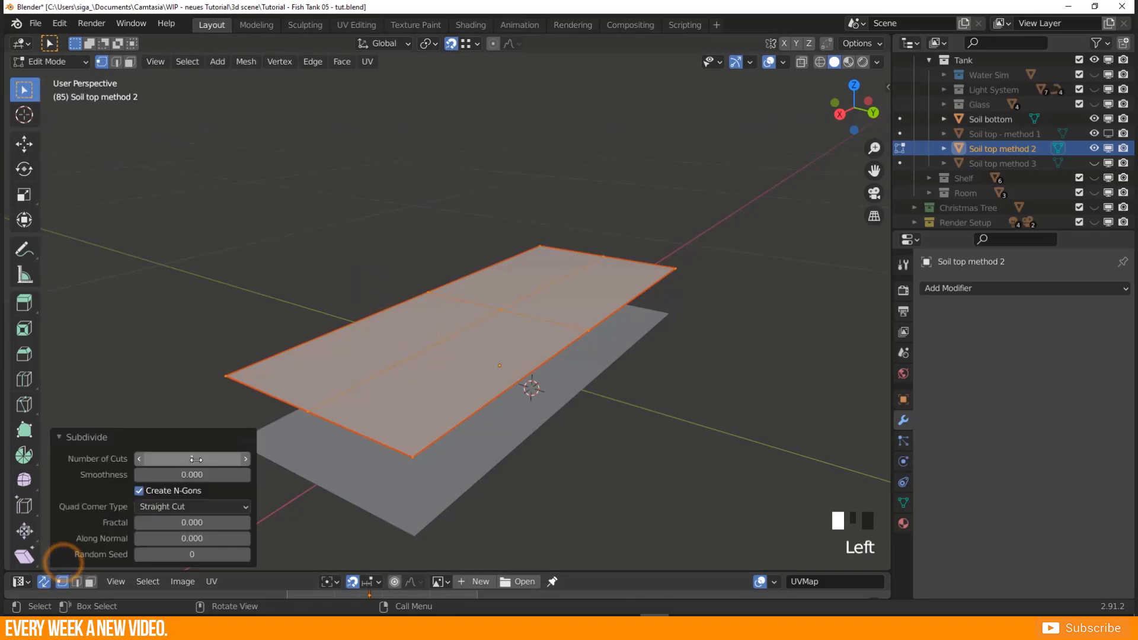
double_click(195, 459)
type("10")
key("Return")
Subdivide the whole plane a second time with 10 cuts for a much denser mesh.
right_click(425, 340)
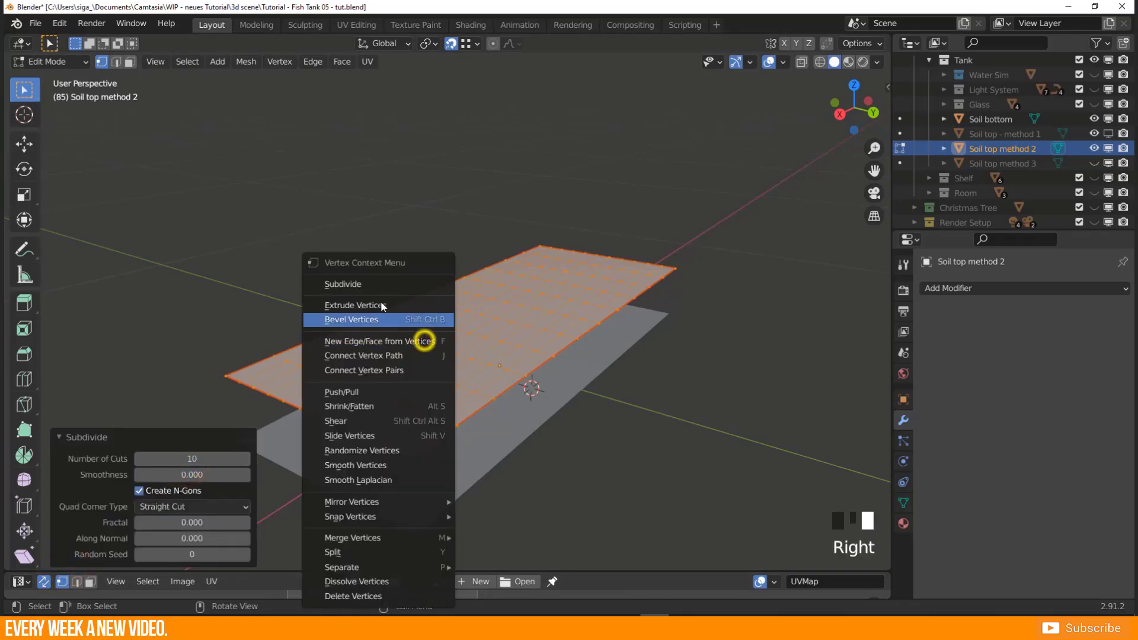
left_click(373, 285)
left_click_drag(162, 459, 284, 465)
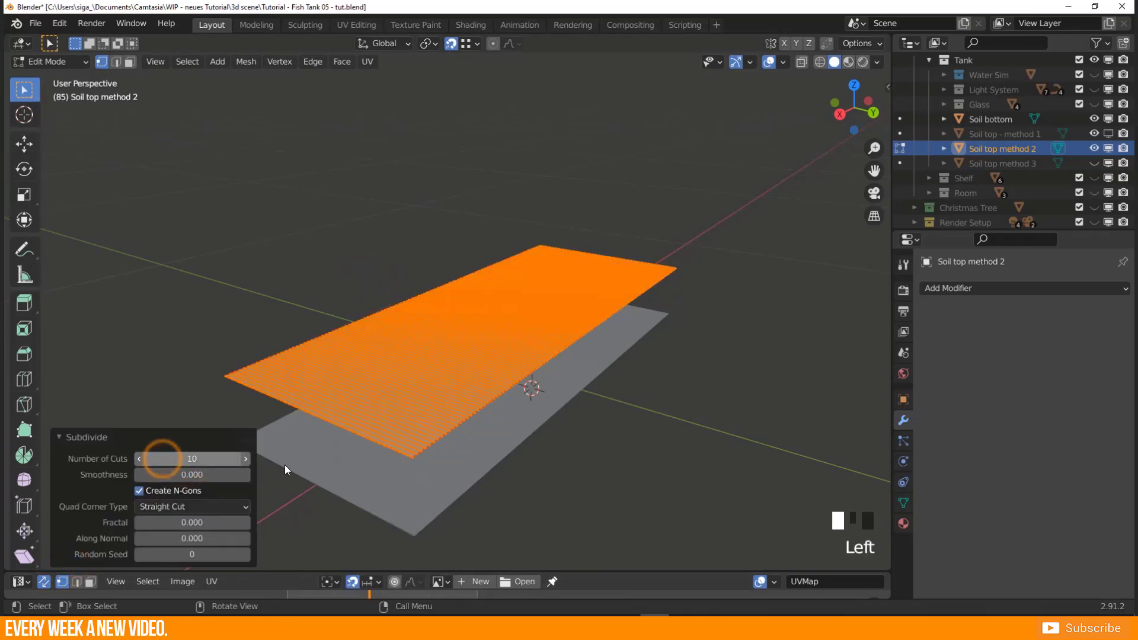
Examine the density of the subdivided plane from several angles in Object Mode and Edit Mode.
key("Tab")
middle_click_drag(435, 439, 528, 400)
key("Tab")
middle_click_drag(415, 390, 419, 420, "shift")
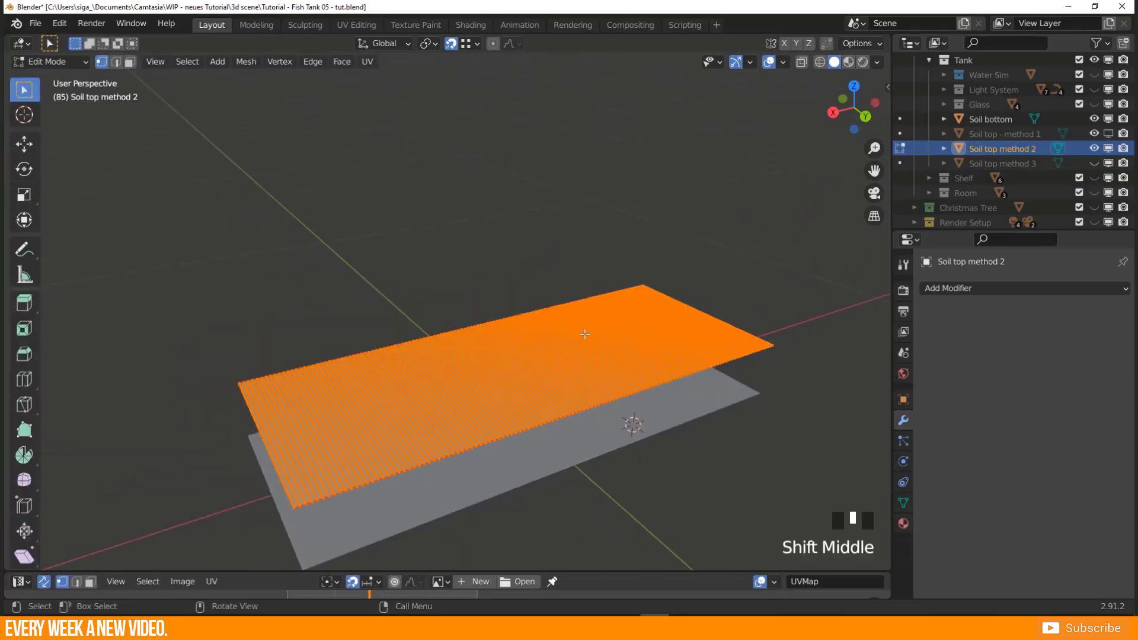
middle_click_drag(361, 451, 358, 428)
middle_click_drag(358, 440, 358, 409, "shift")
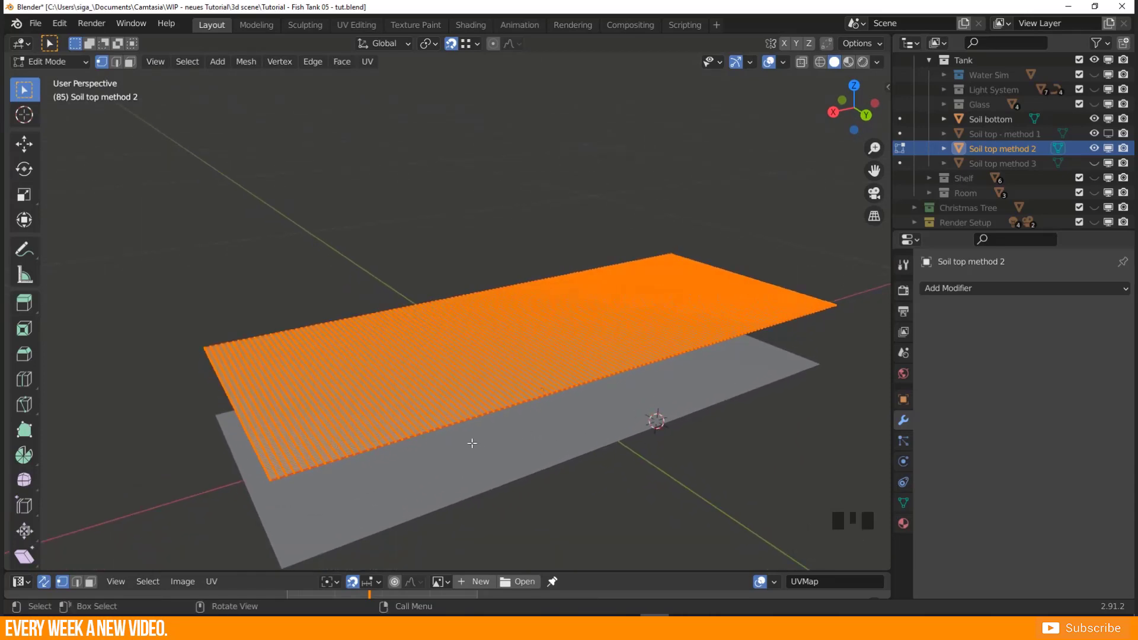
middle_click_drag(419, 420, 256, 393)
middle_click_drag(341, 423, 346, 373, "shift")
middle_click_drag(384, 443, 386, 414, "ctrl")
Return Soil top method 2 to Object Mode and switch it to Sculpt Mode.
key("Tab")
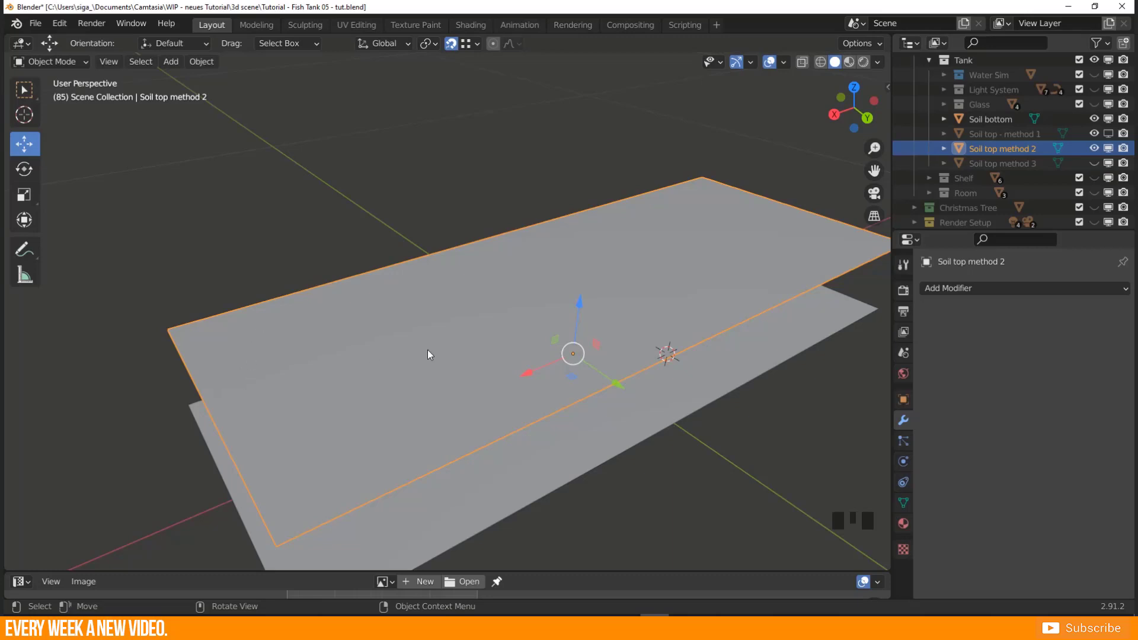
key("ctrl+Tab")
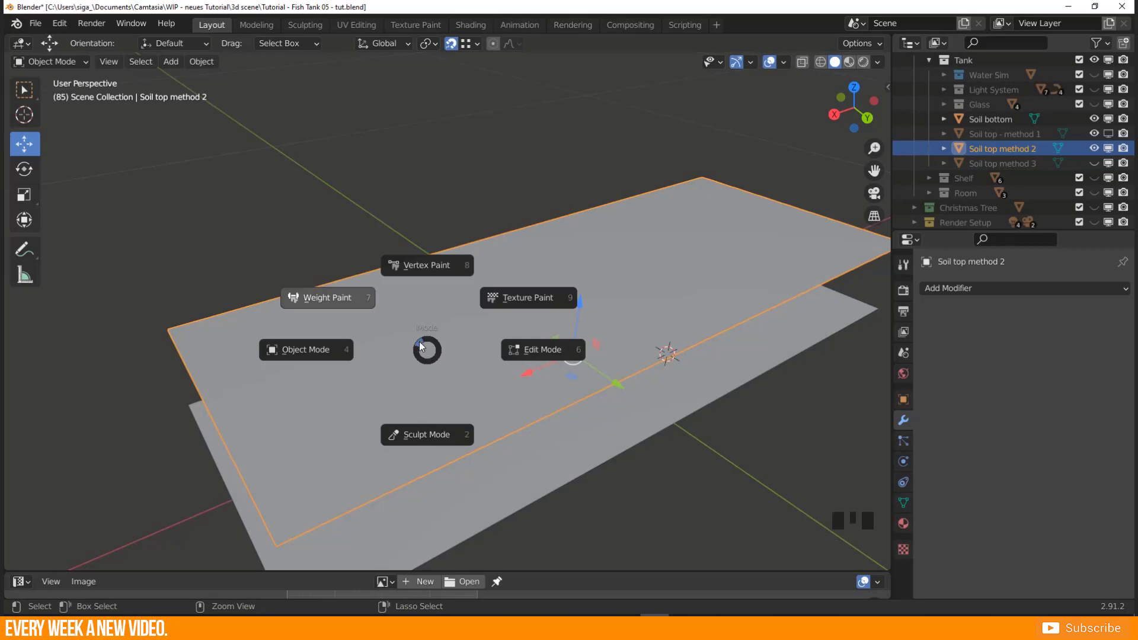
left_click(429, 437)
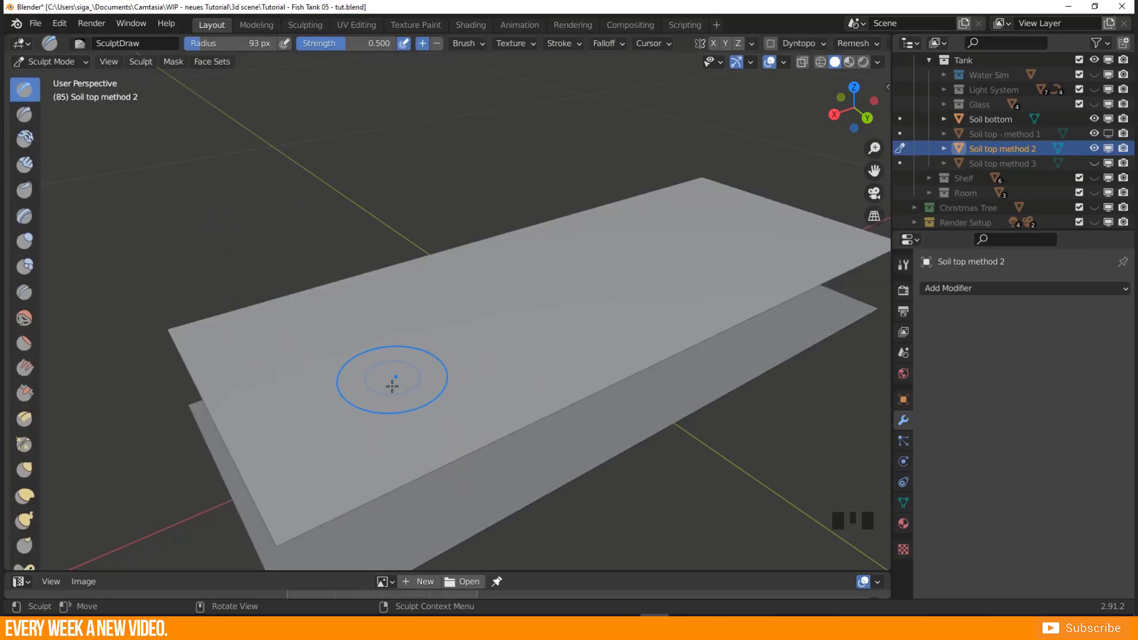
left_click(52, 61)
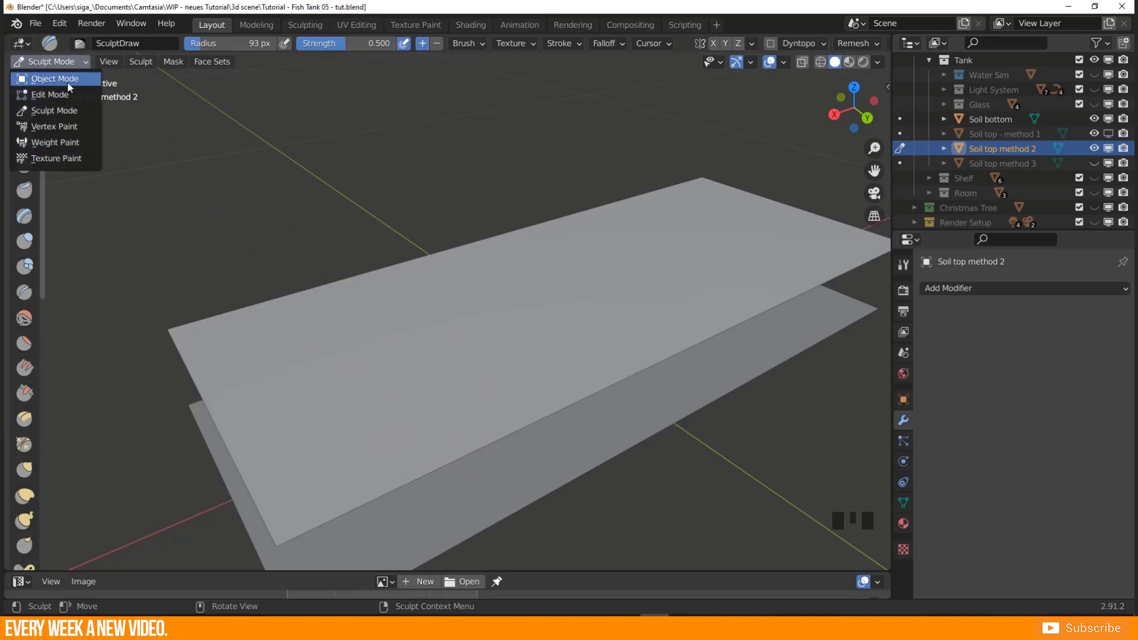
left_click(66, 111)
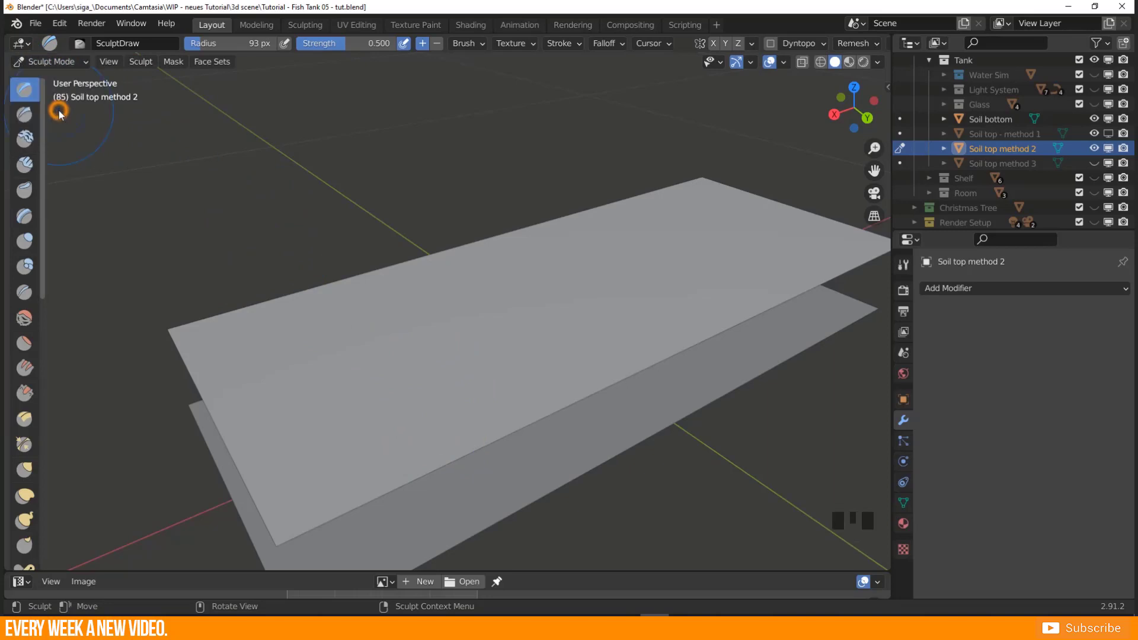
Try to scale the upper soil plane while in Sculpt Mode.
middle_click_drag(345, 344, 319, 330)
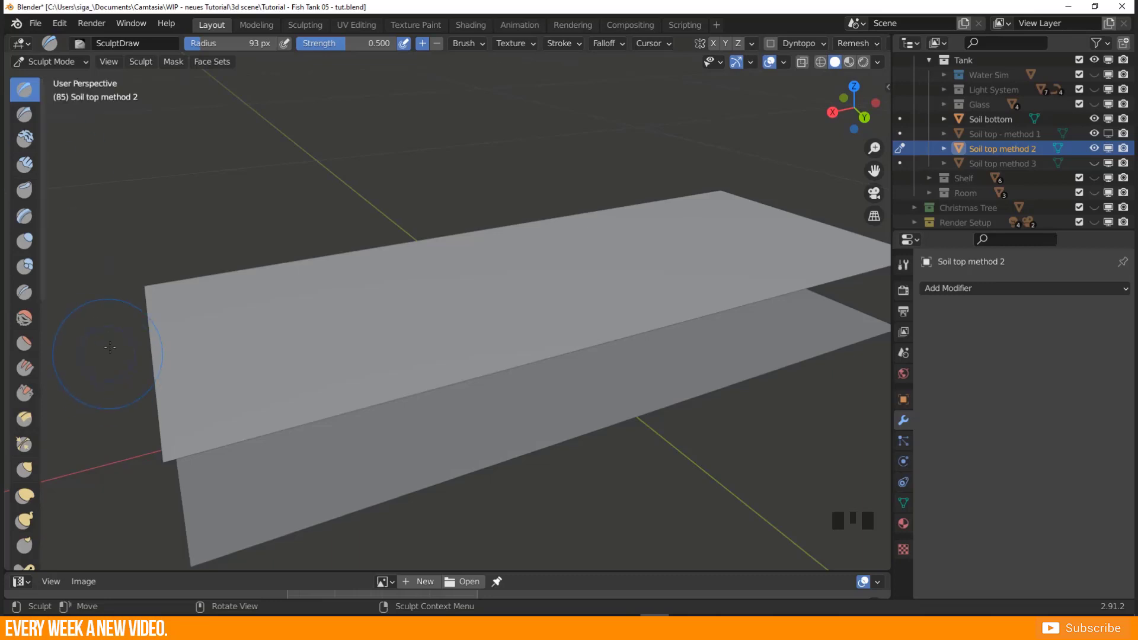
middle_click_drag(168, 281, 241, 310)
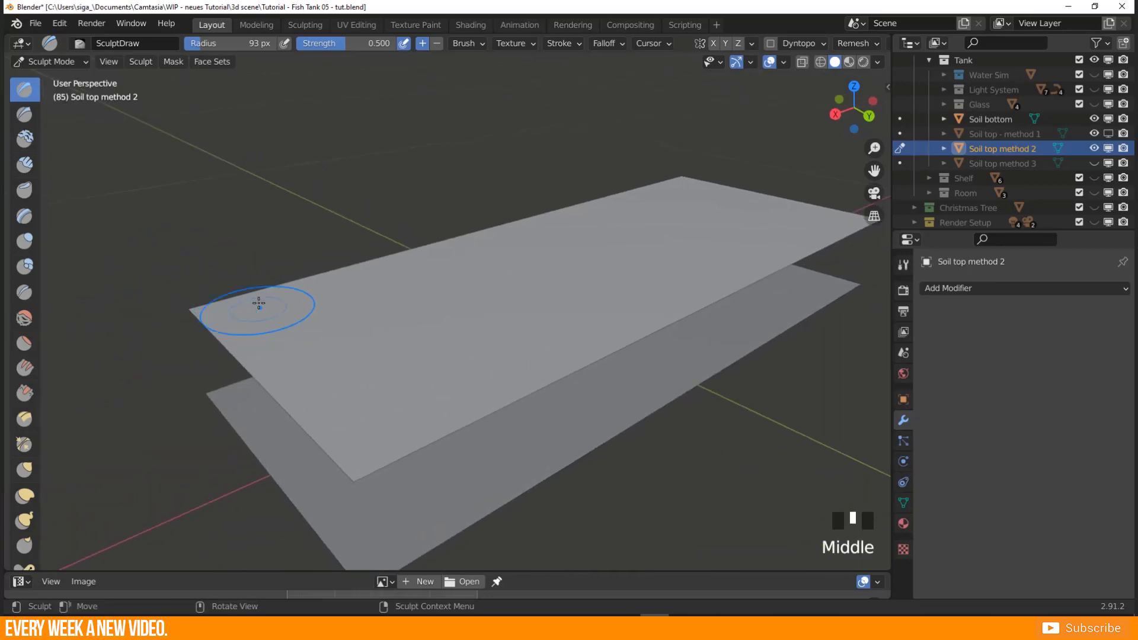
key("s")
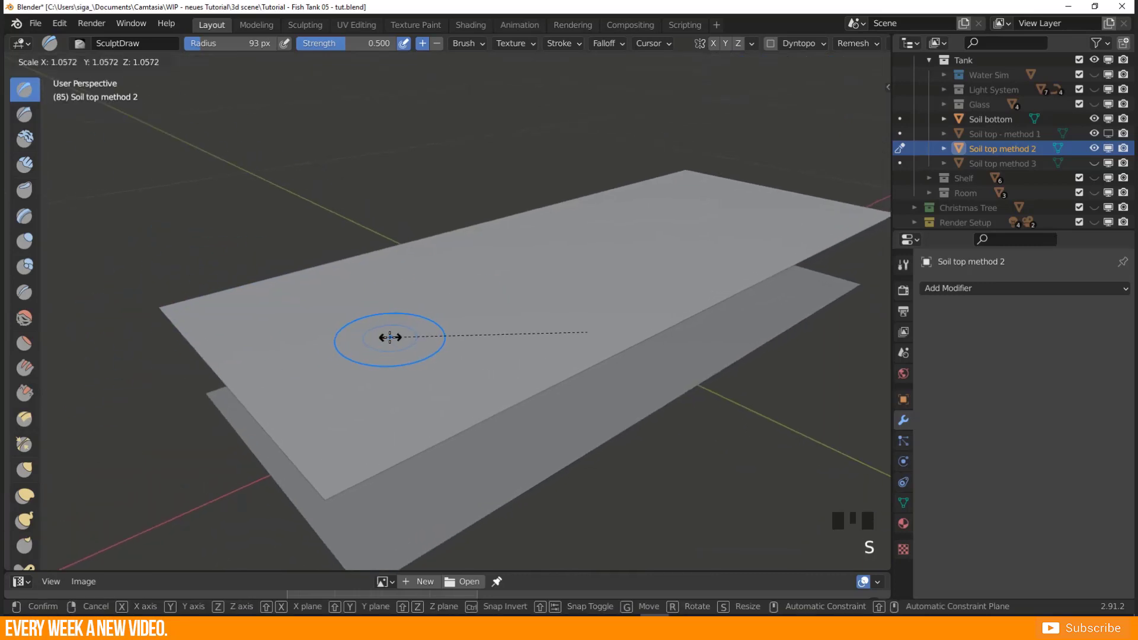
right_click(379, 348)
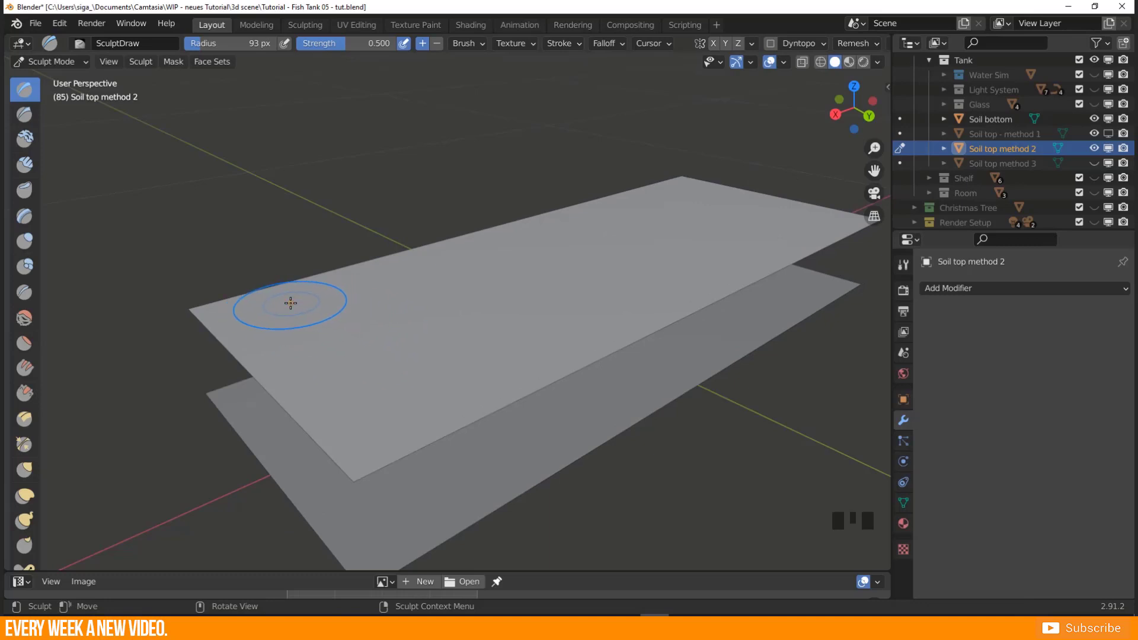
Sculpt trial hollows and mounds across the soil plane with the Draw brush, using both the normal and inverted direction.
mouse_move(290, 302)
left_mouse_down()
mouse_move(216, 310)
mouse_move(325, 293)
mouse_move(241, 330)
mouse_move(307, 322)
mouse_move(397, 358)
left_mouse_up()
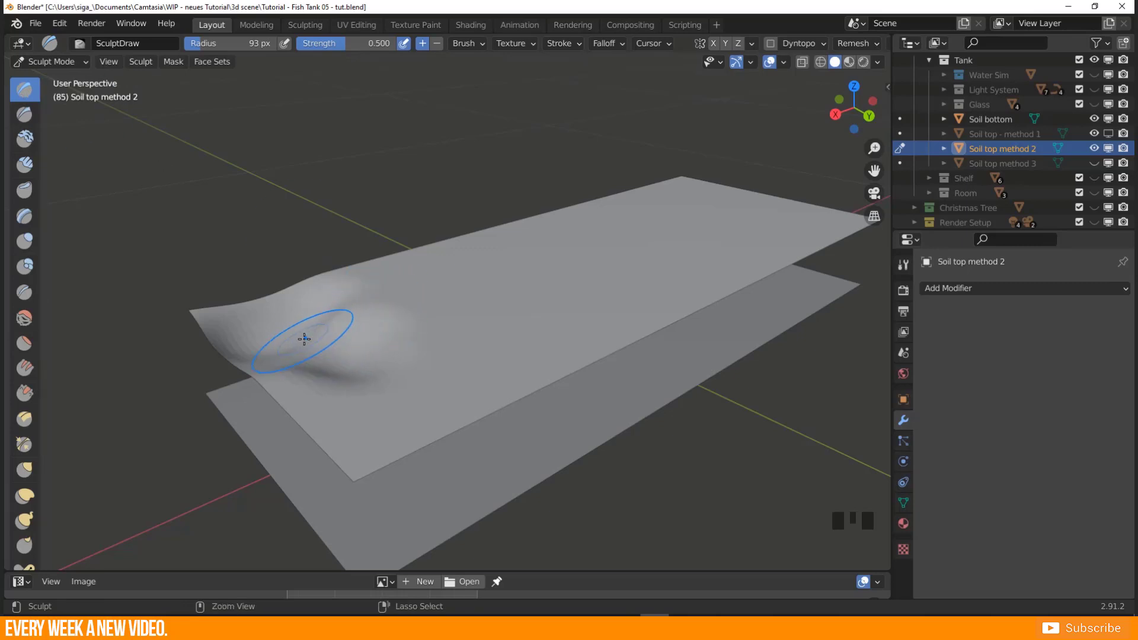
left_click_drag(286, 332, 339, 329, "ctrl")
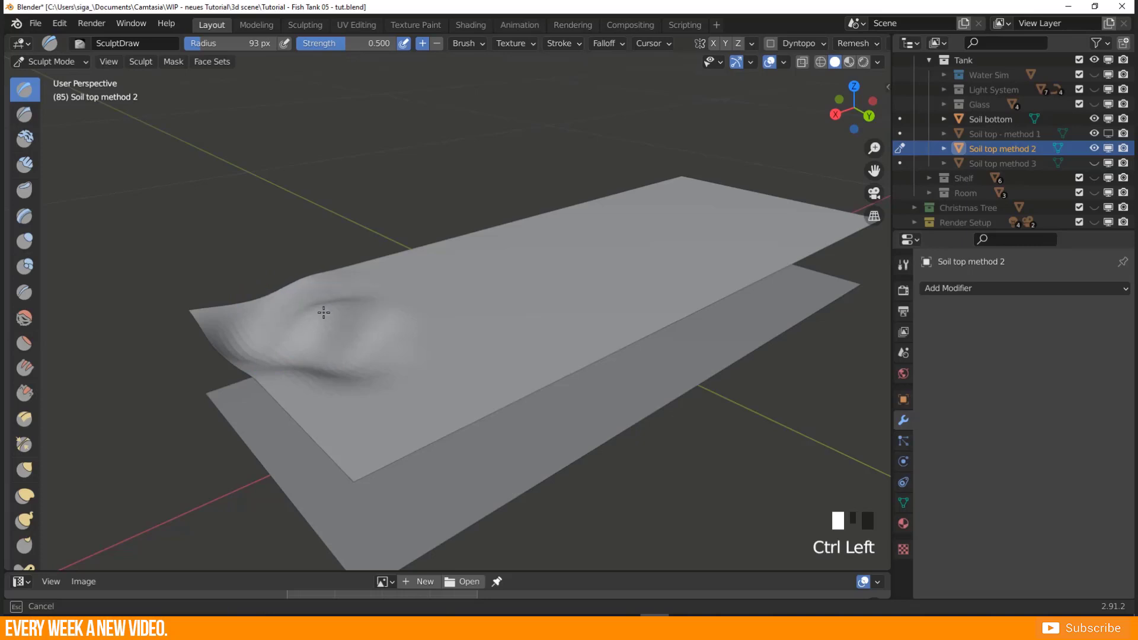
mouse_move(328, 306)
left_mouse_down()
mouse_move(375, 285)
mouse_move(314, 316)
left_mouse_up()
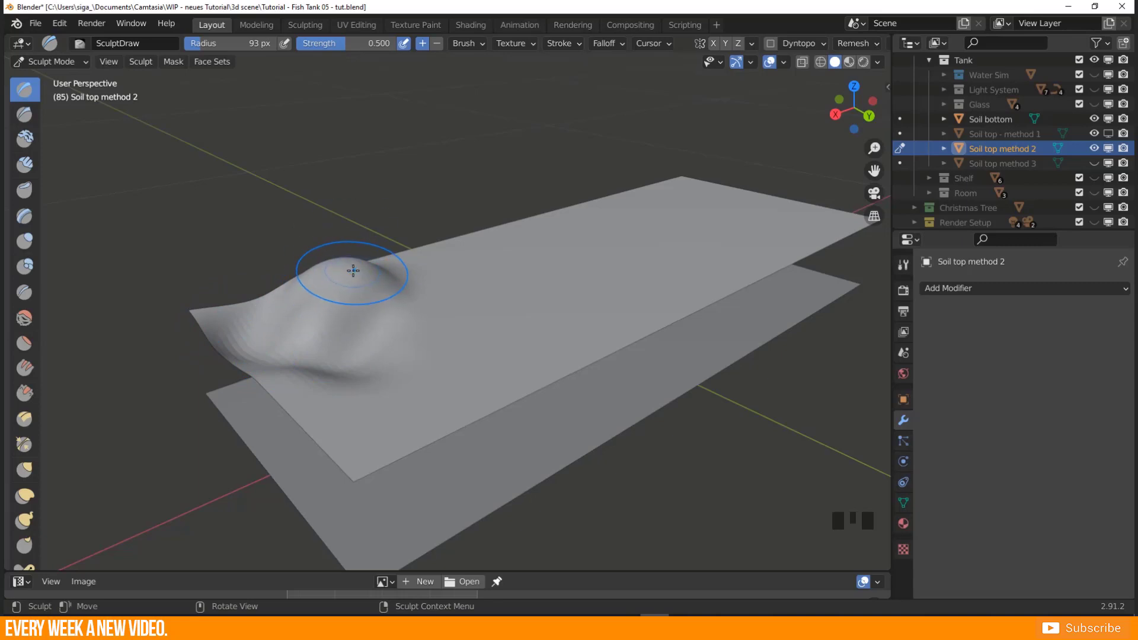
mouse_move(486, 360)
left_mouse_down()
mouse_move(505, 357)
mouse_move(468, 372)
left_mouse_up()
left_click_drag(516, 317, 485, 311)
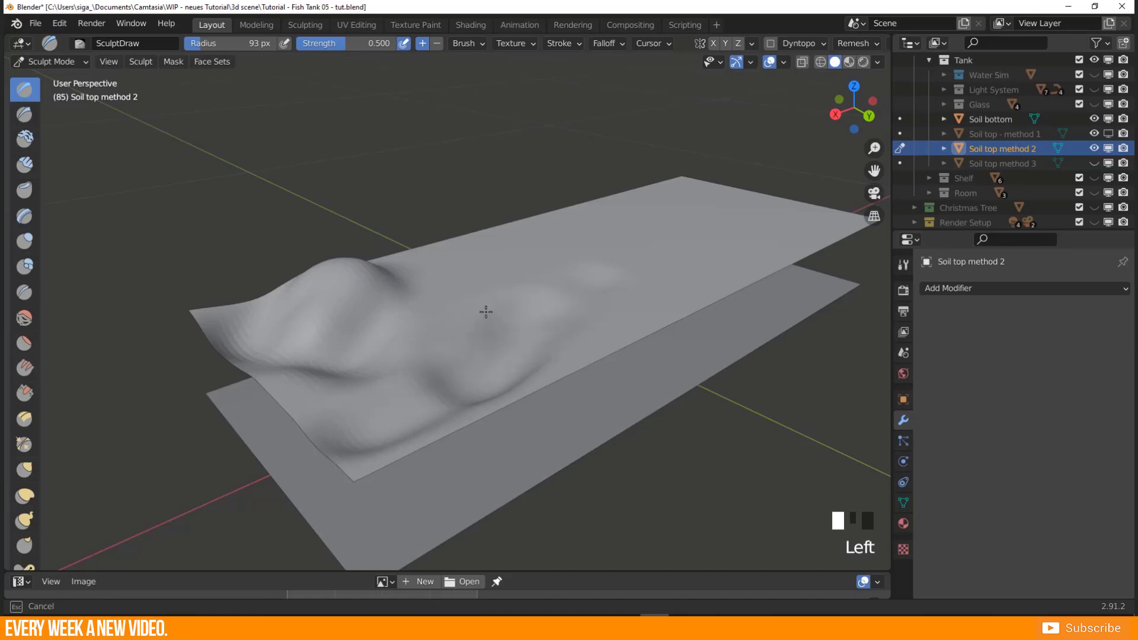
left_click_drag(658, 248, 713, 166)
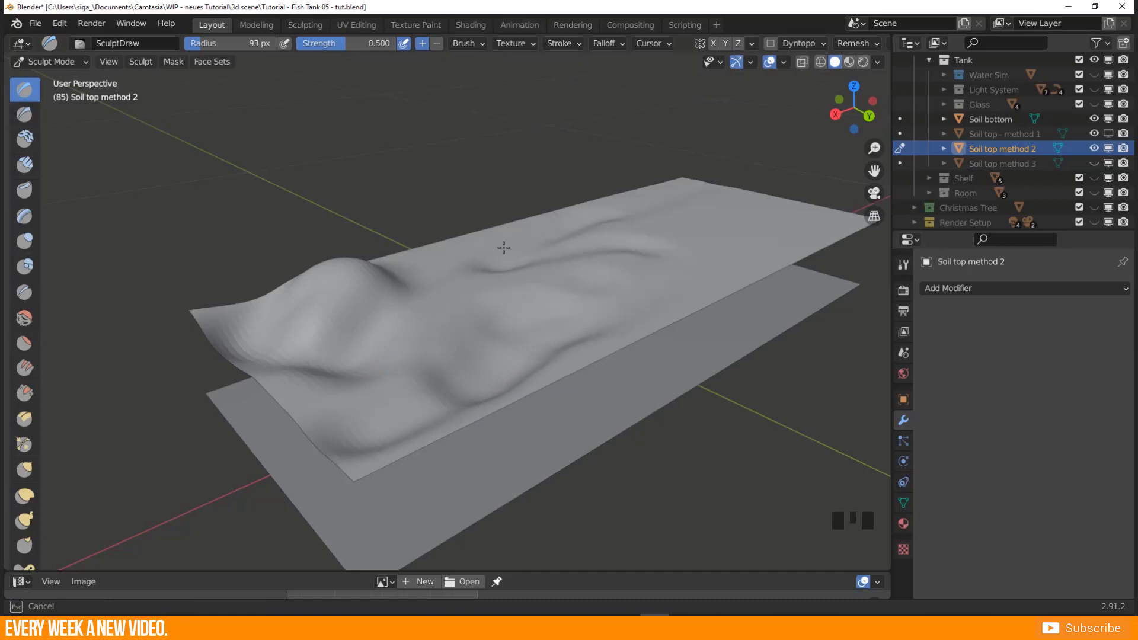
left_click_drag(488, 242, 478, 248)
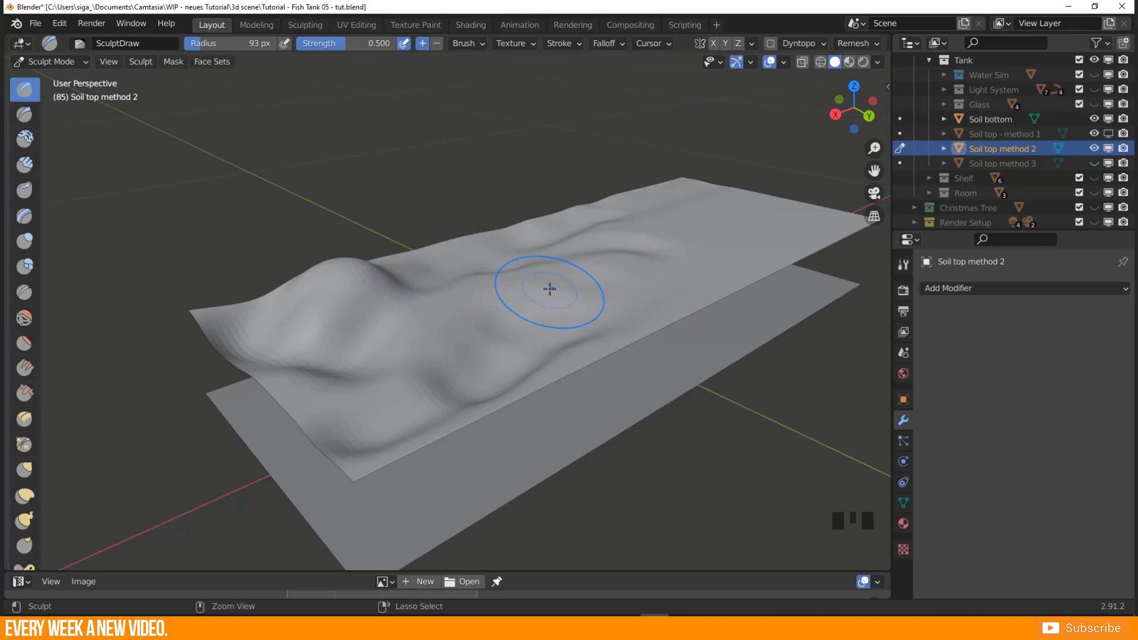
Undo all trial sculpt strokes on the soil plane.
key("ctrl+z")
key("ctrl+z")
key("ctrl+z")
key("ctrl+z")
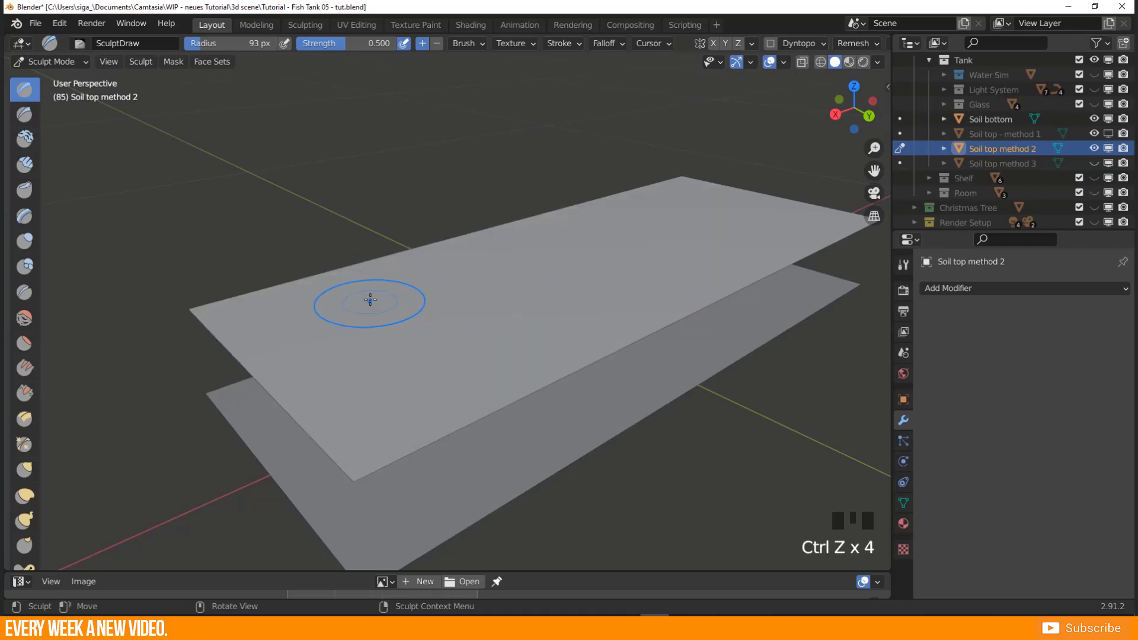
key("ctrl+z")
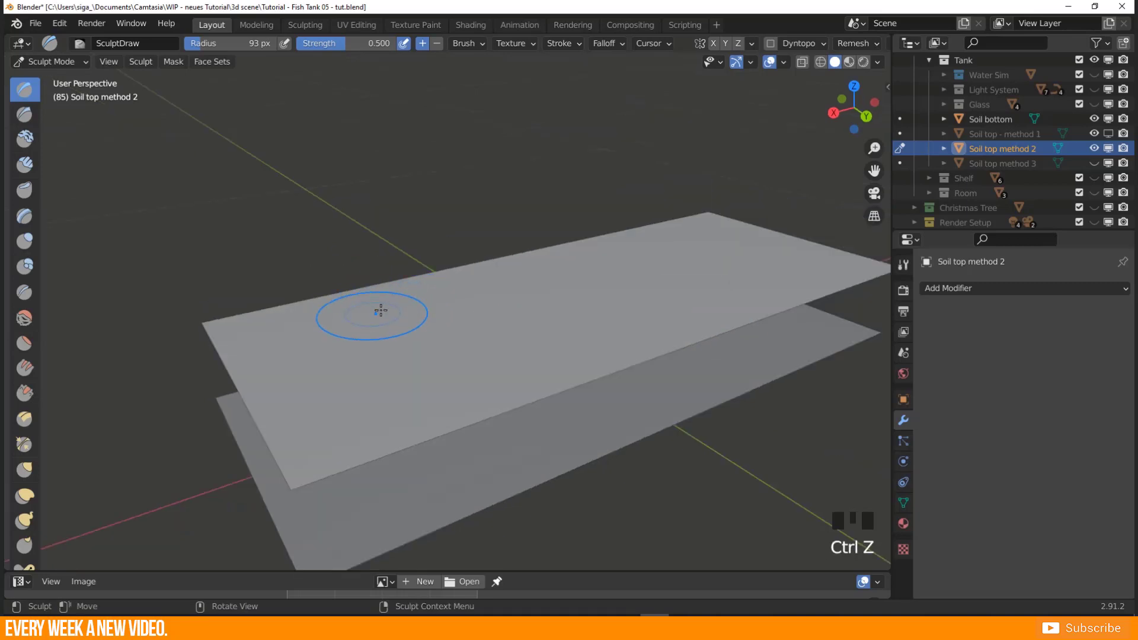
Sculpt a hollow along the plane's long negative-Y edge and an inverted-brush raised ridge along the long positive-Y edge.
left_click_drag(442, 276, 335, 316)
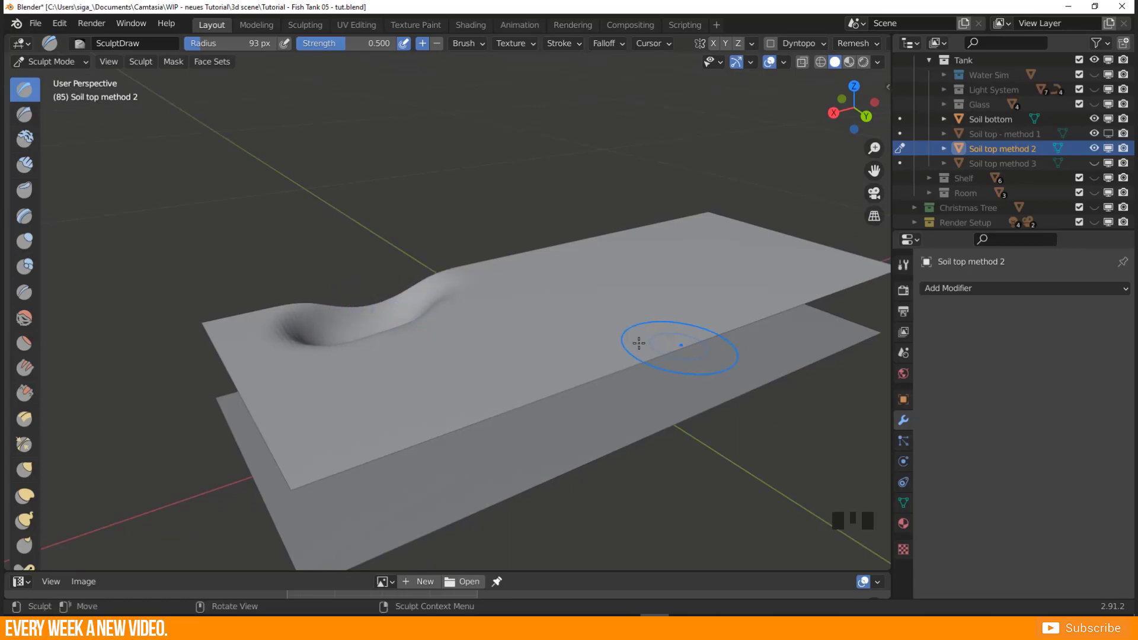
mouse_move(480, 386)
left_mouse_down("ctrl")
mouse_move(437, 402)
mouse_move(592, 344)
mouse_move(542, 383)
mouse_move(537, 375)
left_mouse_up("ctrl")
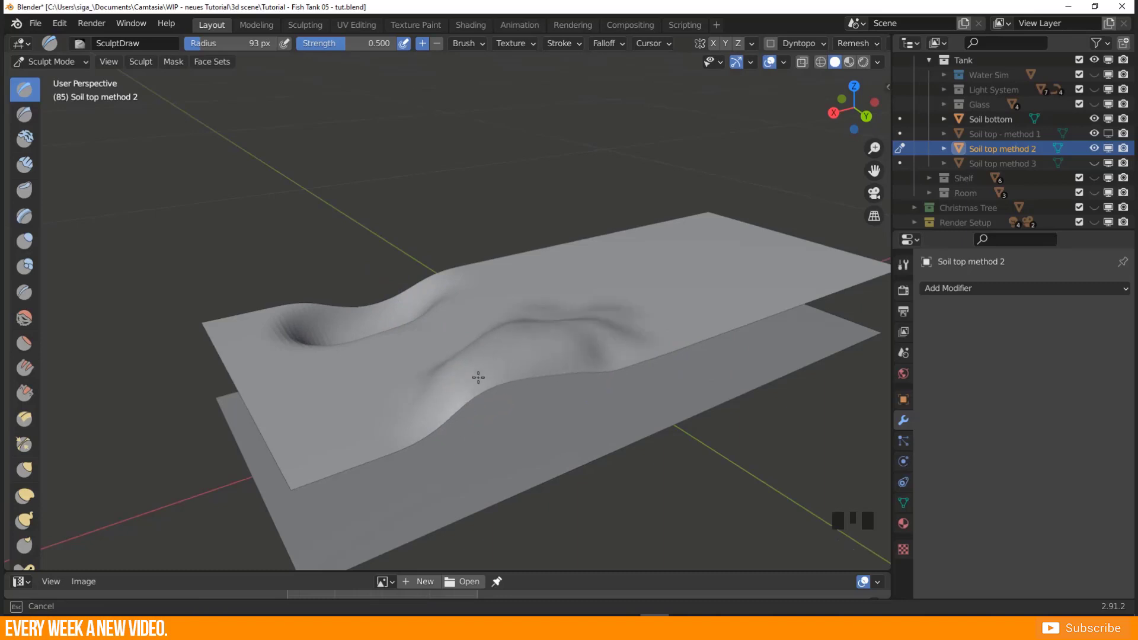
mouse_move(459, 416)
left_mouse_down("ctrl")
mouse_move(432, 401)
mouse_move(386, 419)
left_mouse_up("ctrl")
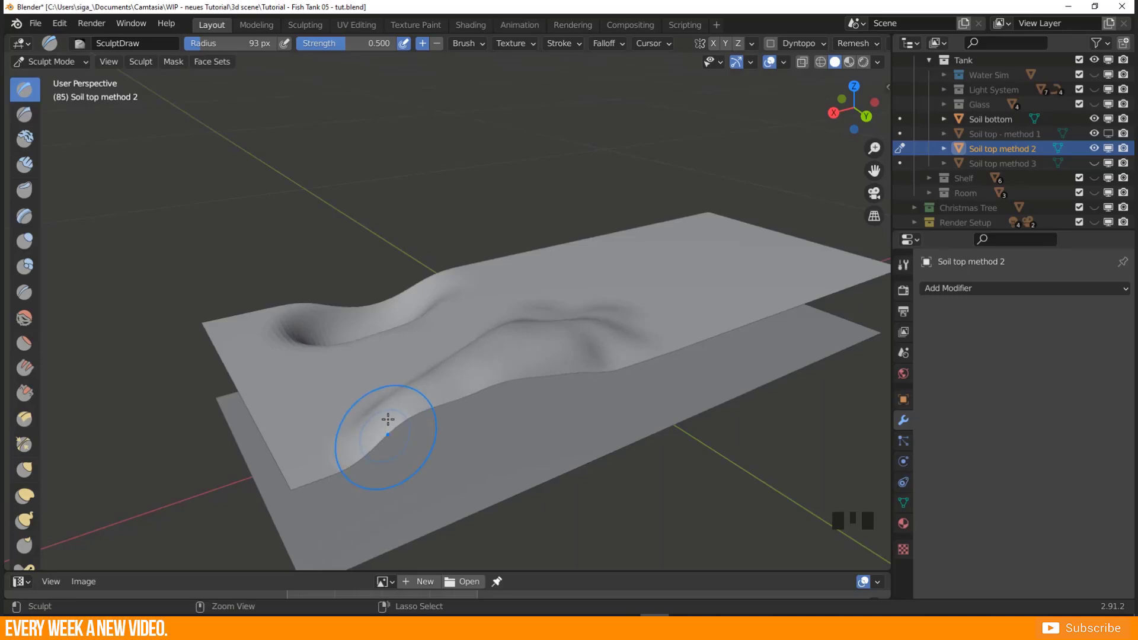
Sculpt over the long negative-Y edge, check the outline from the top view, and dig a hollow into the short positive-X edge.
mouse_move(386, 419)
middle_mouse_down()
mouse_move(411, 399)
mouse_move(522, 395)
mouse_move(484, 402)
middle_mouse_up()
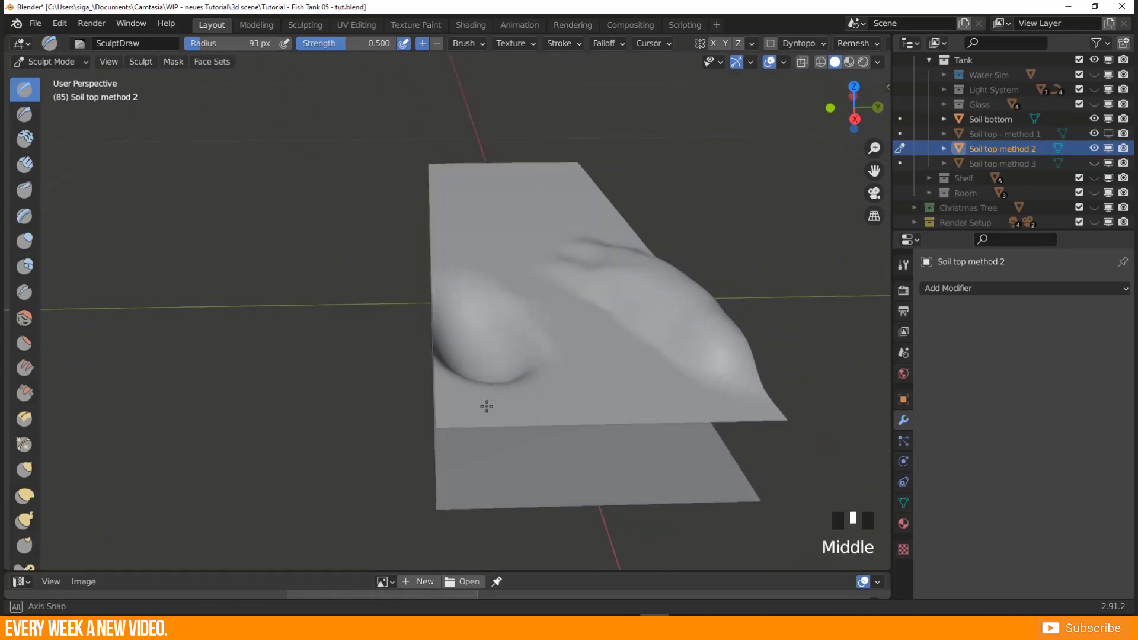
mouse_move(457, 354)
left_mouse_down()
mouse_move(411, 385)
mouse_move(443, 374)
left_mouse_up()
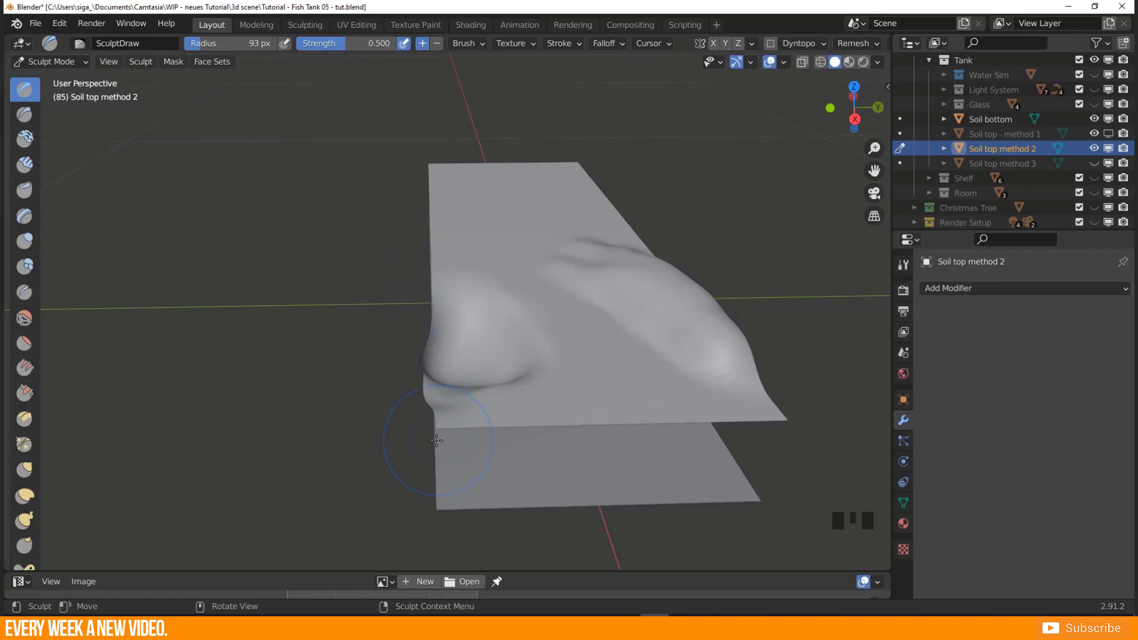
key("KP_7")
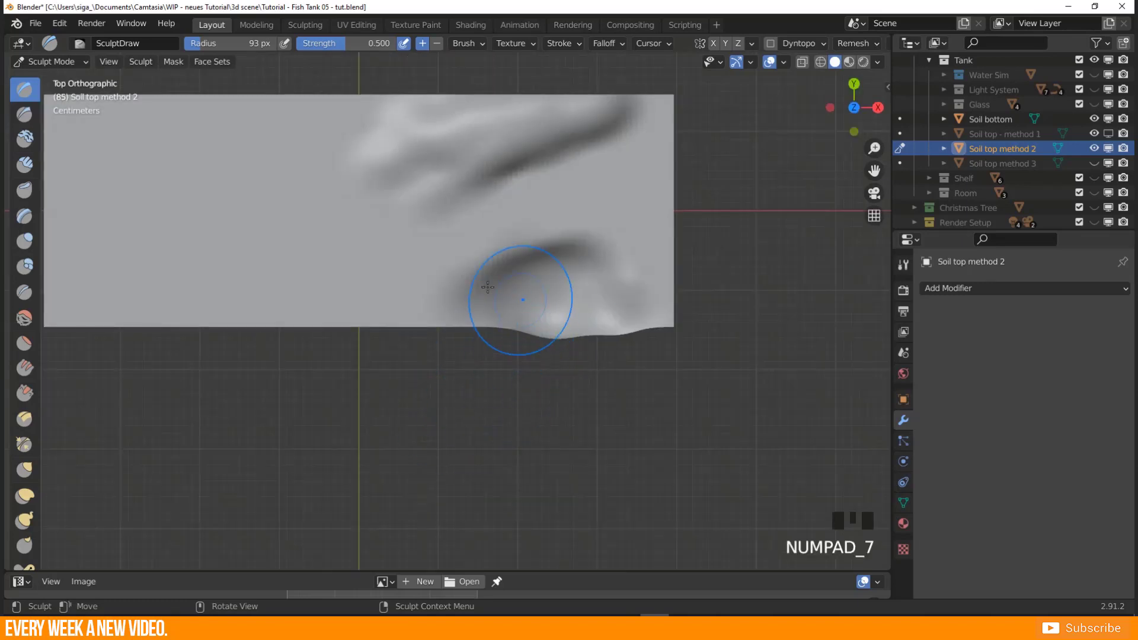
middle_click_drag(488, 287, 632, 373, "shift")
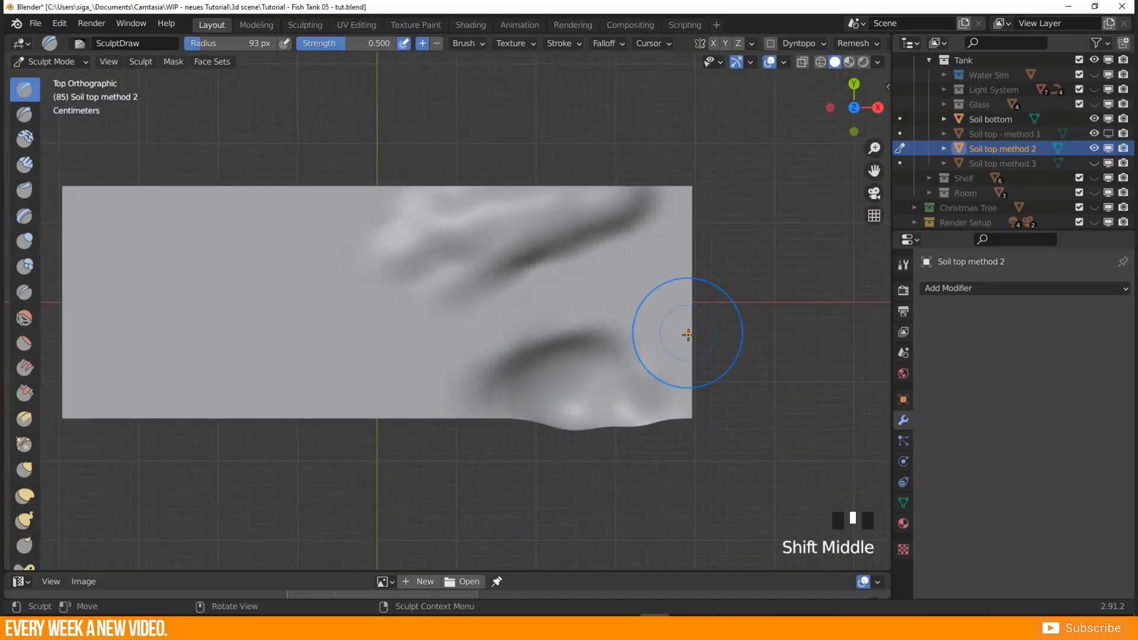
mouse_move(681, 330)
left_mouse_down()
mouse_move(676, 356)
mouse_move(689, 271)
mouse_move(674, 327)
mouse_move(667, 285)
left_mouse_up()
mouse_move(667, 285)
middle_mouse_down()
mouse_move(649, 271)
mouse_move(407, 375)
mouse_move(295, 402)
mouse_move(352, 470)
middle_mouse_up()
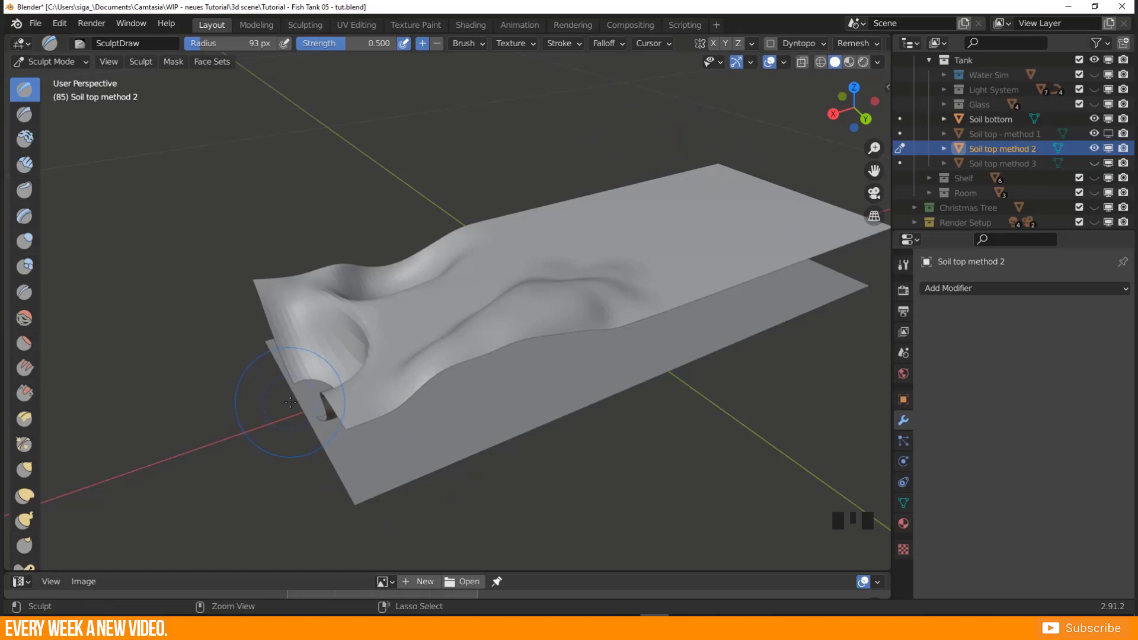
Undo all sculpt strokes on the soil plane, including those along its edges.
key("ctrl+z")
key("ctrl+z")
key("ctrl+z")
key("ctrl+z")
key("ctrl+z")
key("ctrl+z")
key("ctrl+z")
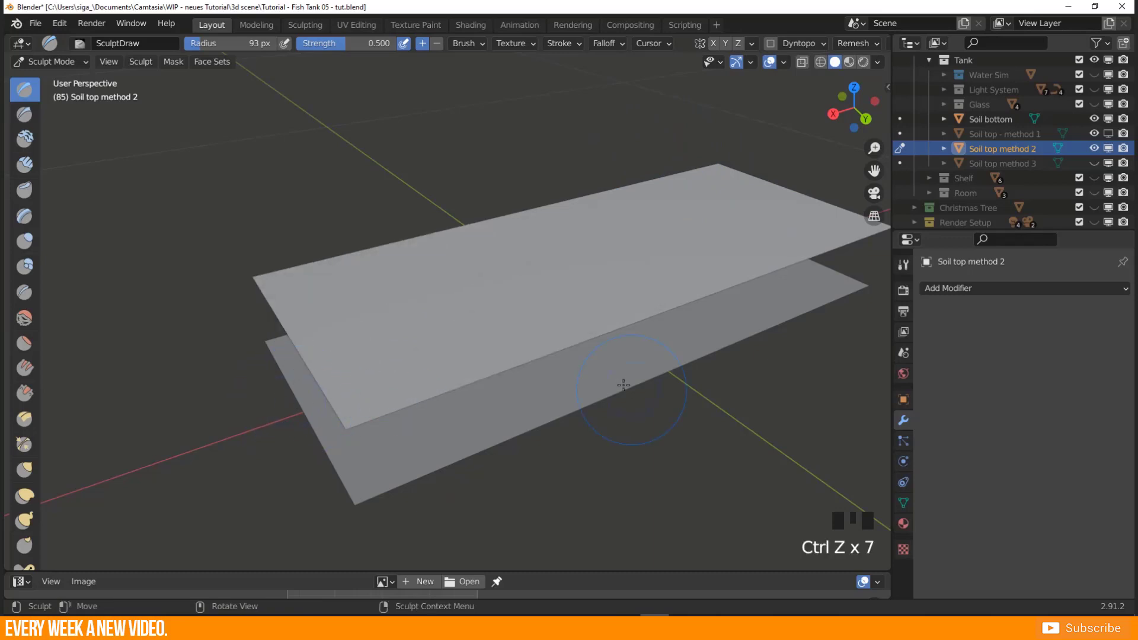
middle_click_drag(624, 385, 548, 355)
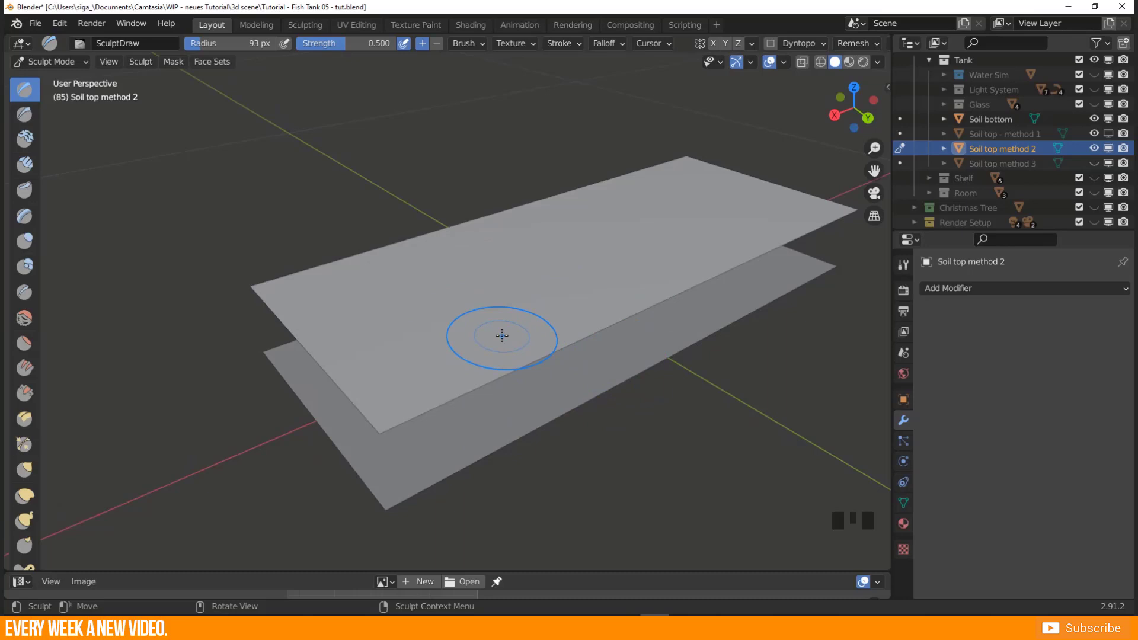
Lock the X and Y axes in the Draw brush's symmetry settings.
left_click(902, 267)
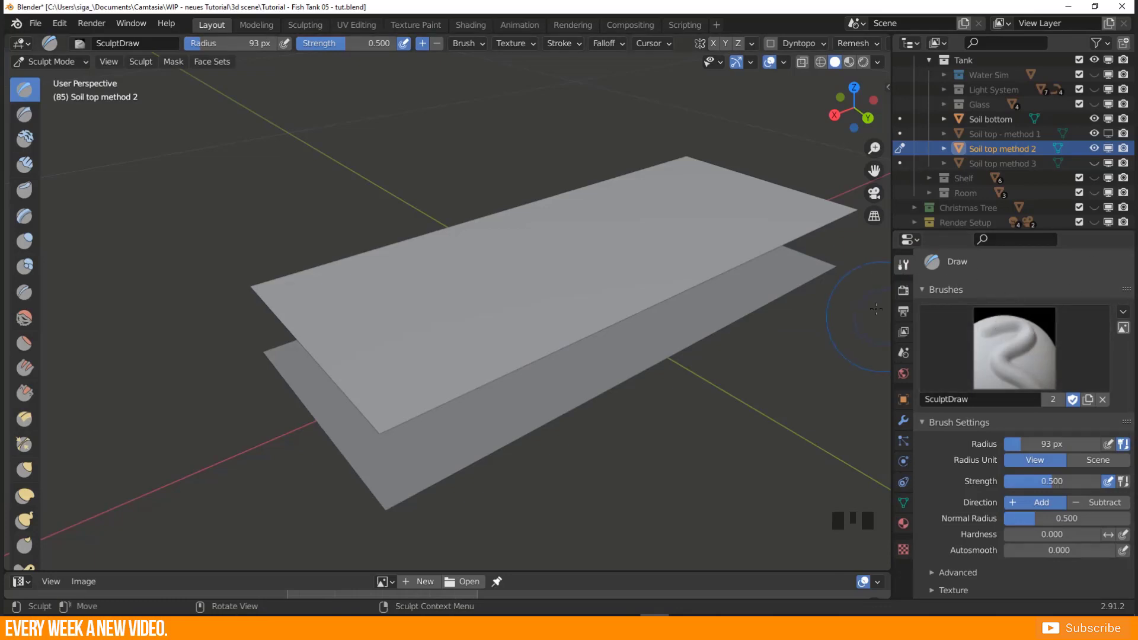
scroll(997, 384, "down", 10)
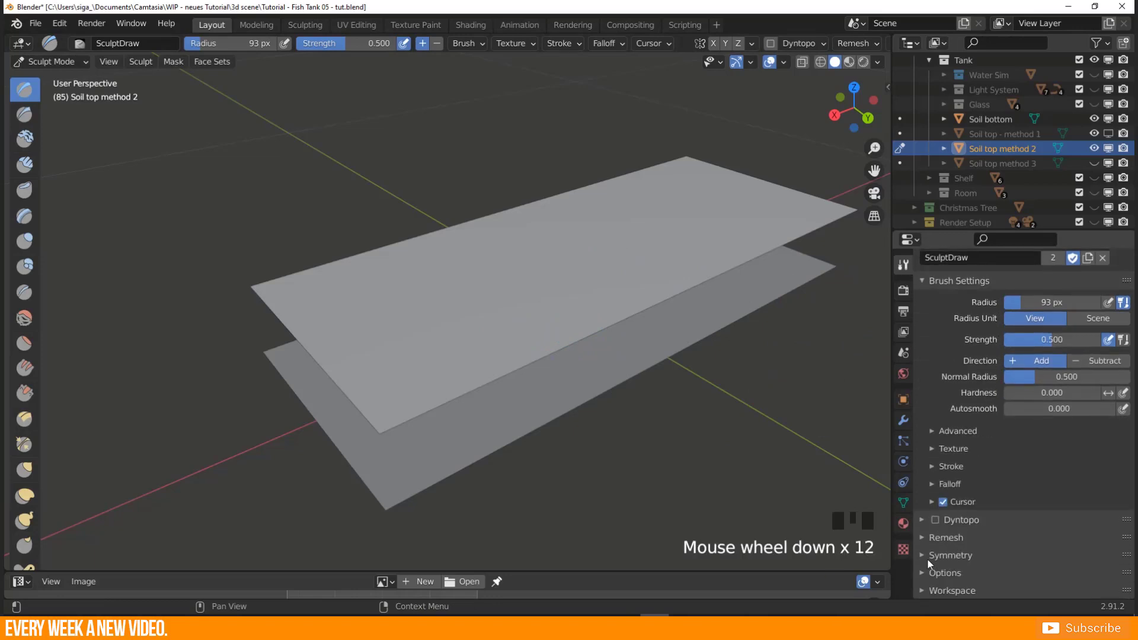
left_click(927, 557)
scroll(954, 540, "down", 7)
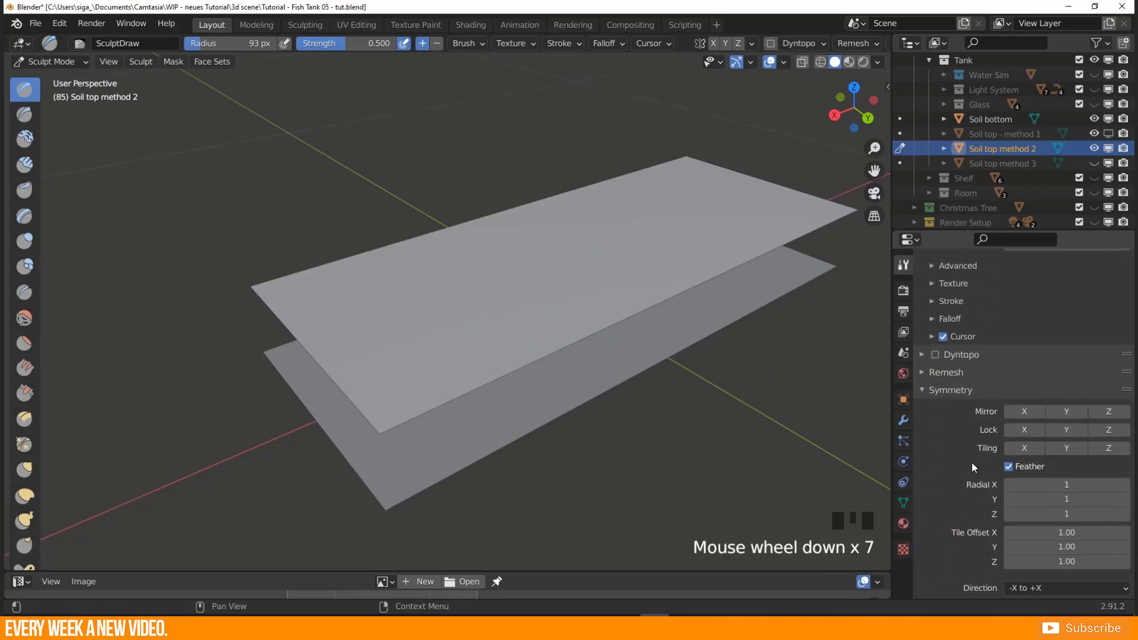
scroll(972, 468, "down", 1)
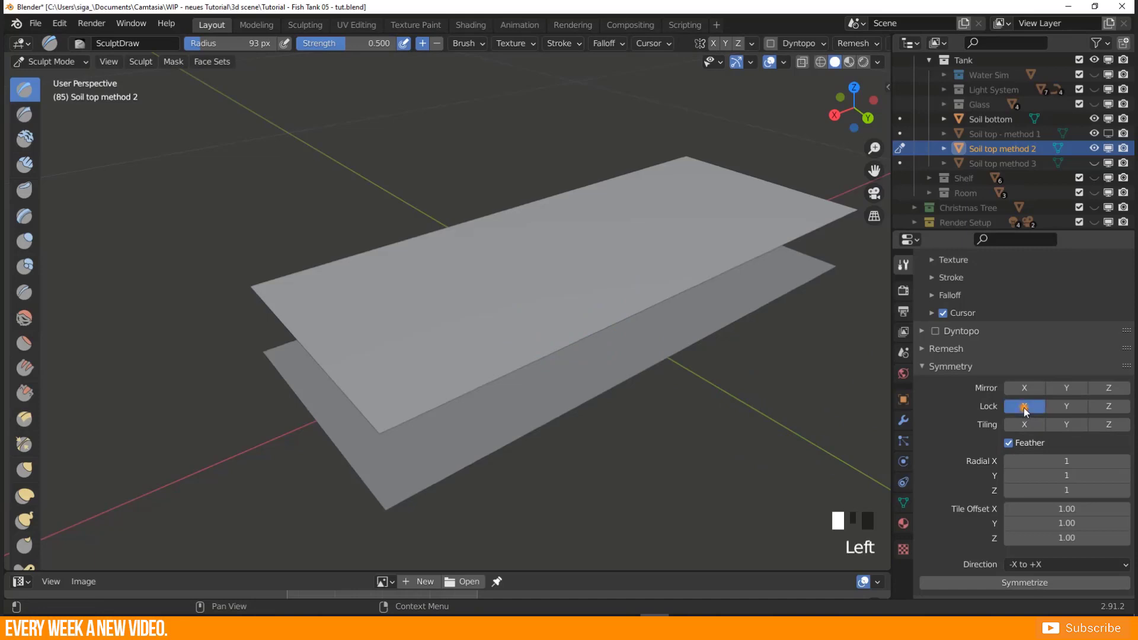
left_click(1065, 406)
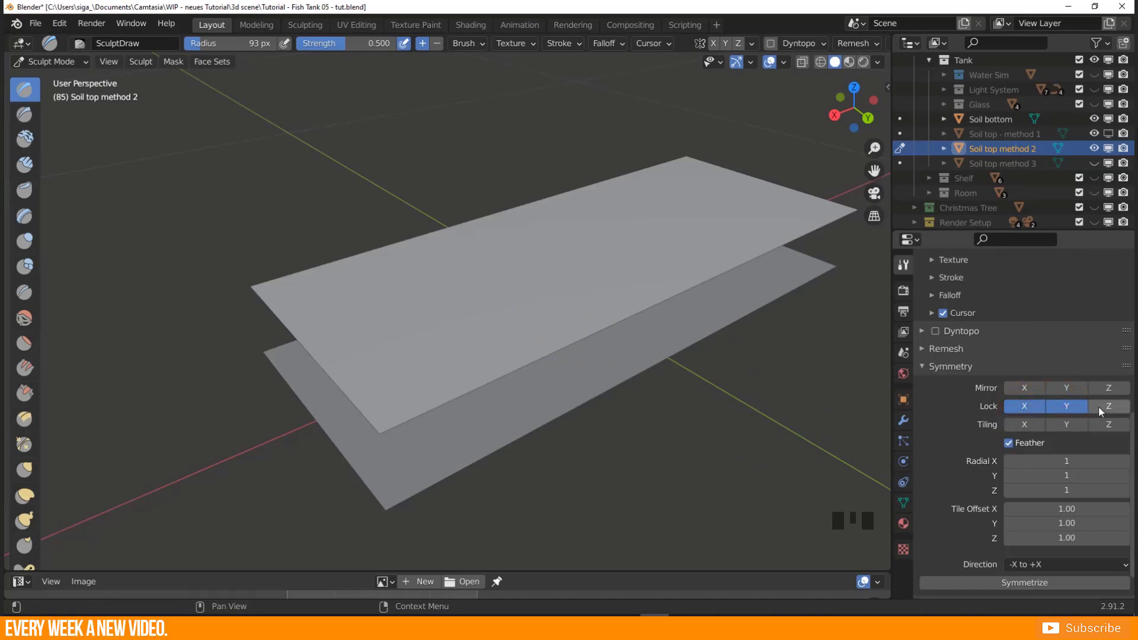
Test the axis lock by sculpting a hollow into the plane's positive-X, positive-Y corner and checking its outline from the top view.
middle_click_drag(439, 409, 300, 382)
mouse_move(301, 381)
left_mouse_down()
mouse_move(282, 394)
mouse_move(275, 428)
mouse_move(279, 415)
left_mouse_up()
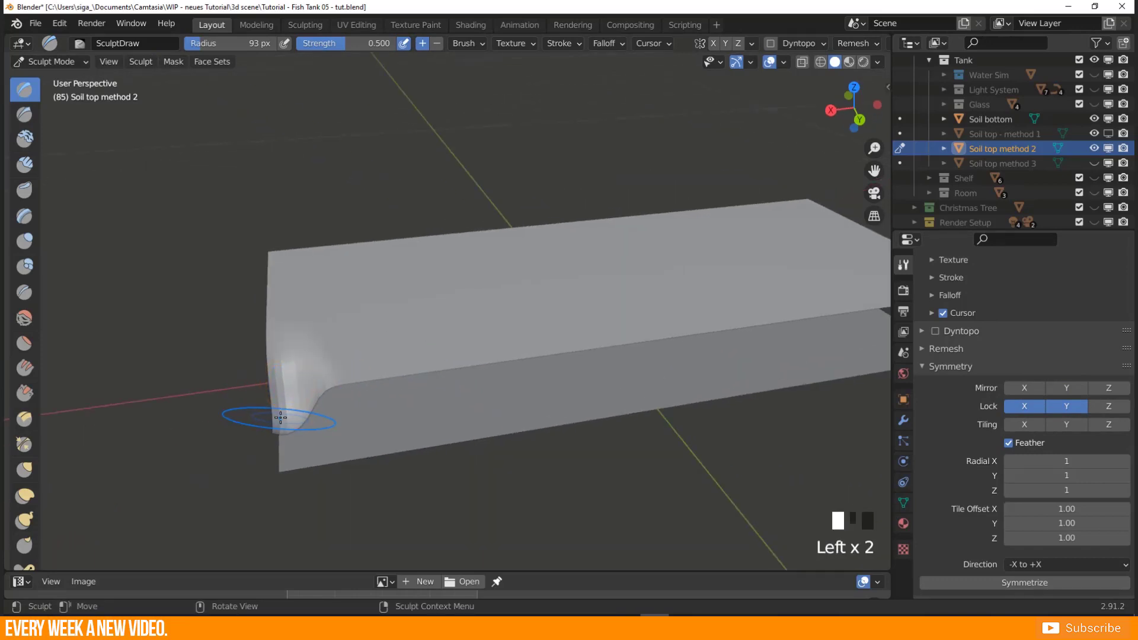
key("KP_7")
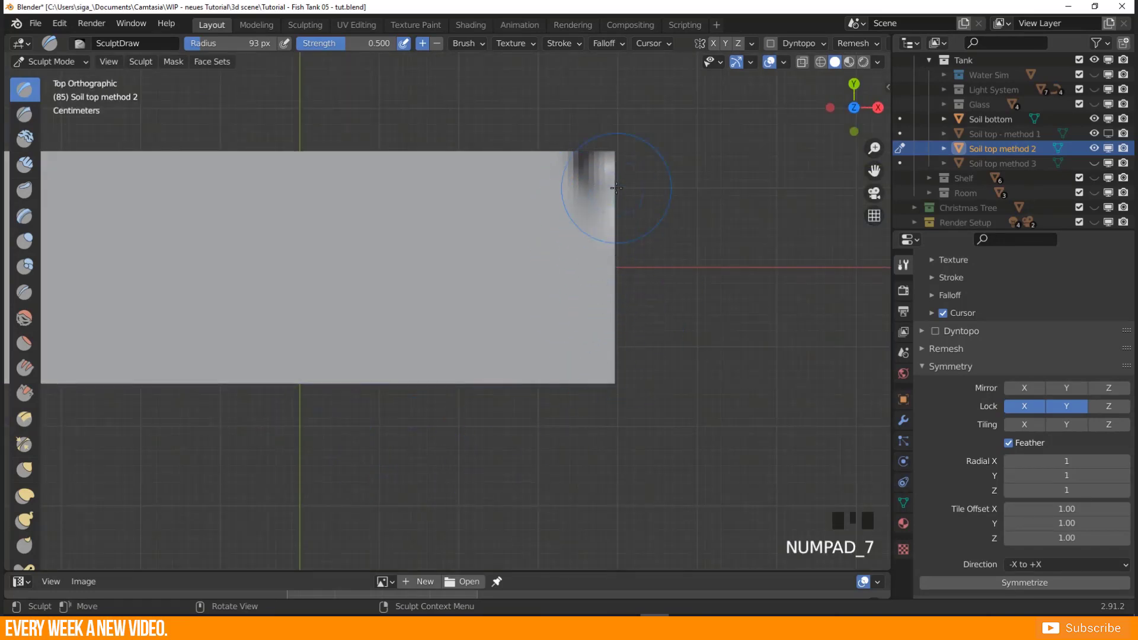
scroll(623, 117, "up", 3)
middle_click_drag(623, 117, 507, 202, "shift")
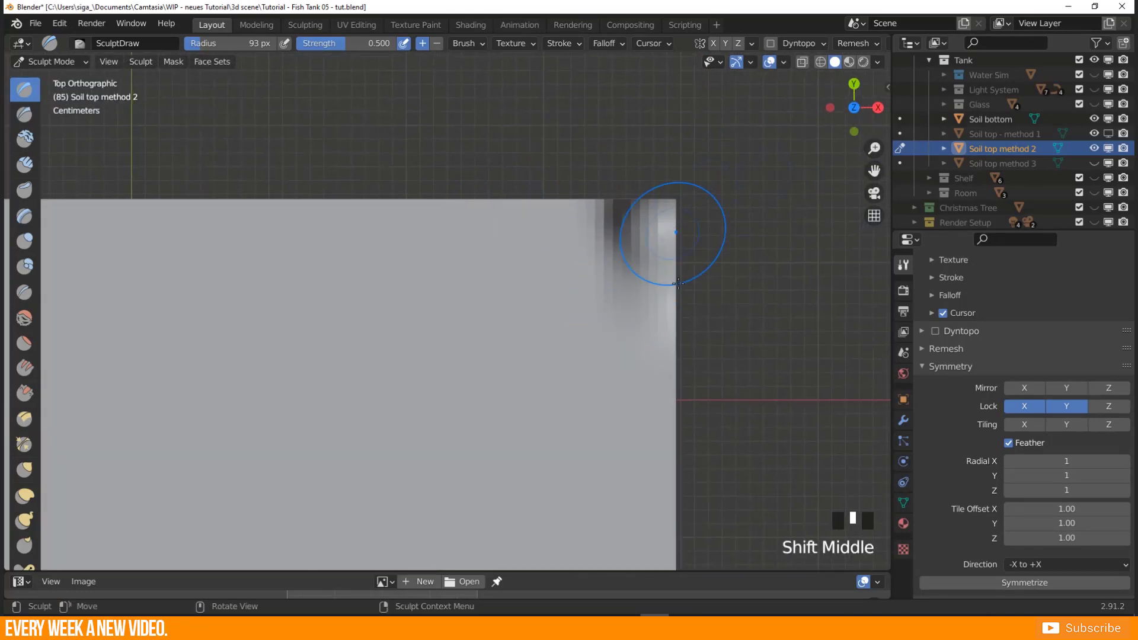
middle_click_drag(679, 284, 279, 310)
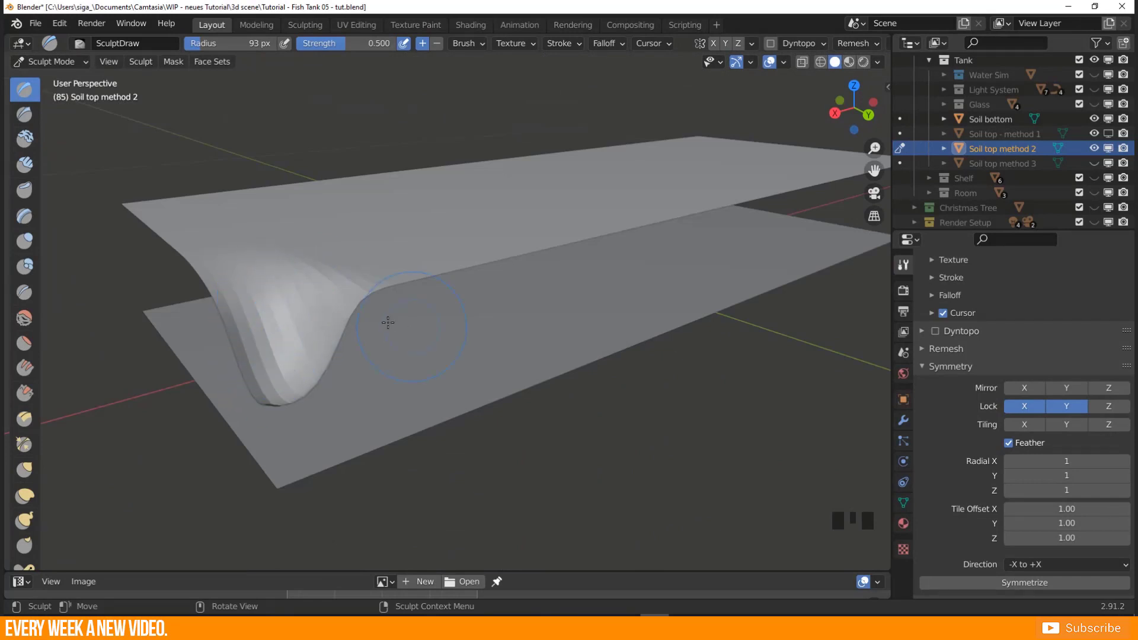
mouse_move(388, 322)
middle_mouse_down()
mouse_move(297, 315)
mouse_move(278, 295)
mouse_move(297, 323)
middle_mouse_up()
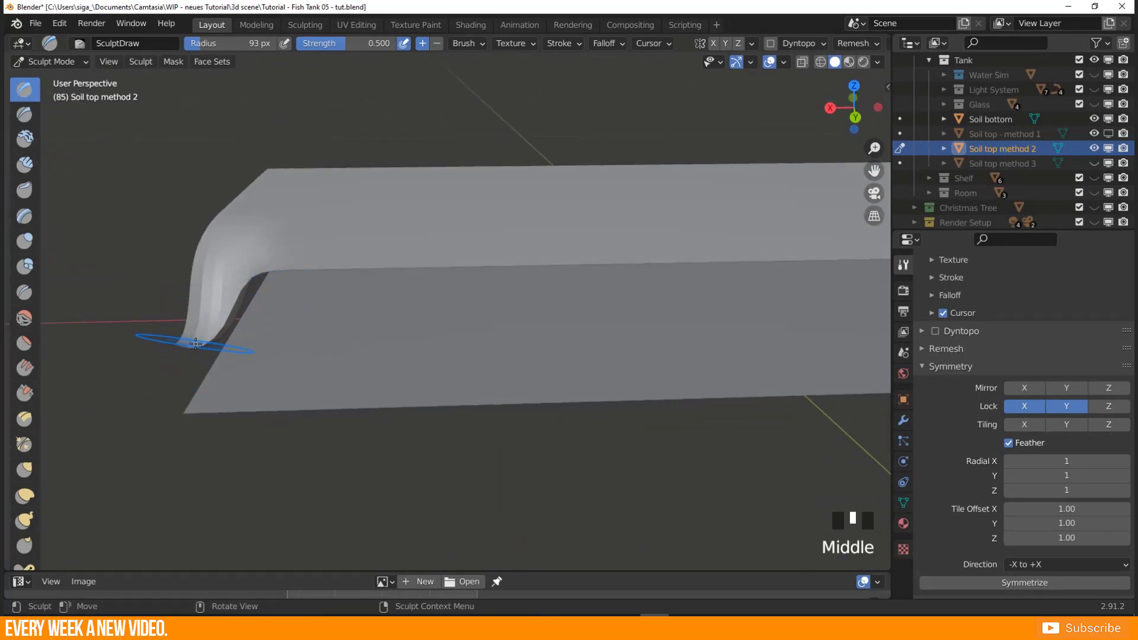
mouse_move(172, 345)
left_mouse_down()
mouse_move(182, 329)
mouse_move(222, 325)
left_mouse_up()
Undo the test strokes at the plane's corner.
key("ctrl+z")
key("ctrl+z")
key("ctrl+z")
key("ctrl+z")
key("ctrl+z")
key("ctrl+z")
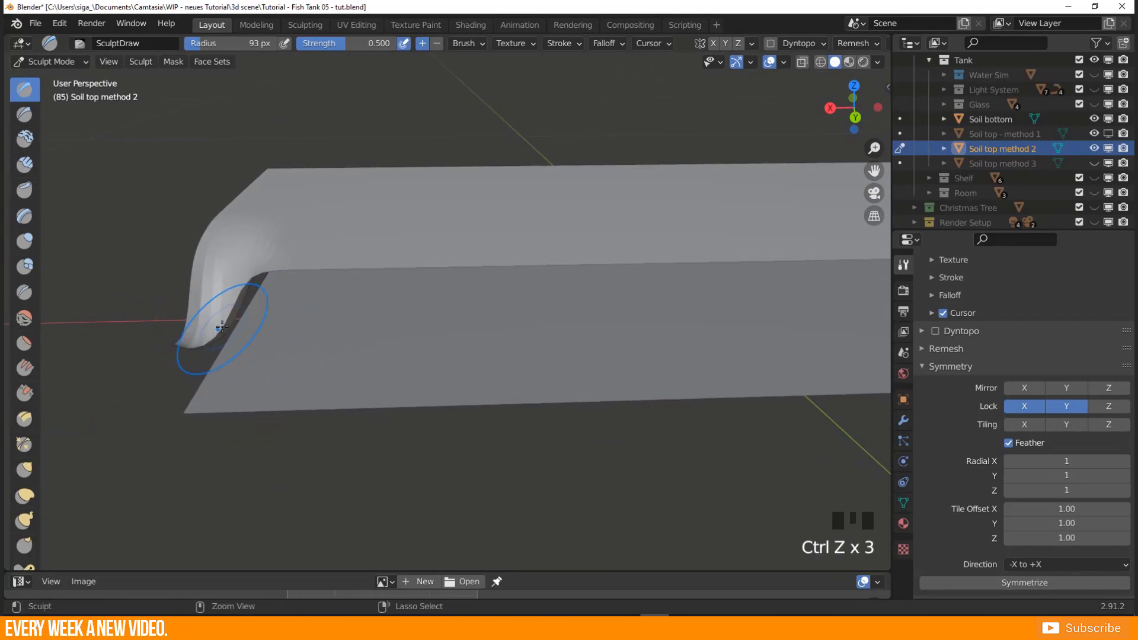
Sculpt hollows and mounds across the whole soil plane with the Draw brush, using both the normal and inverted direction.
middle_click_drag(249, 293, 292, 322)
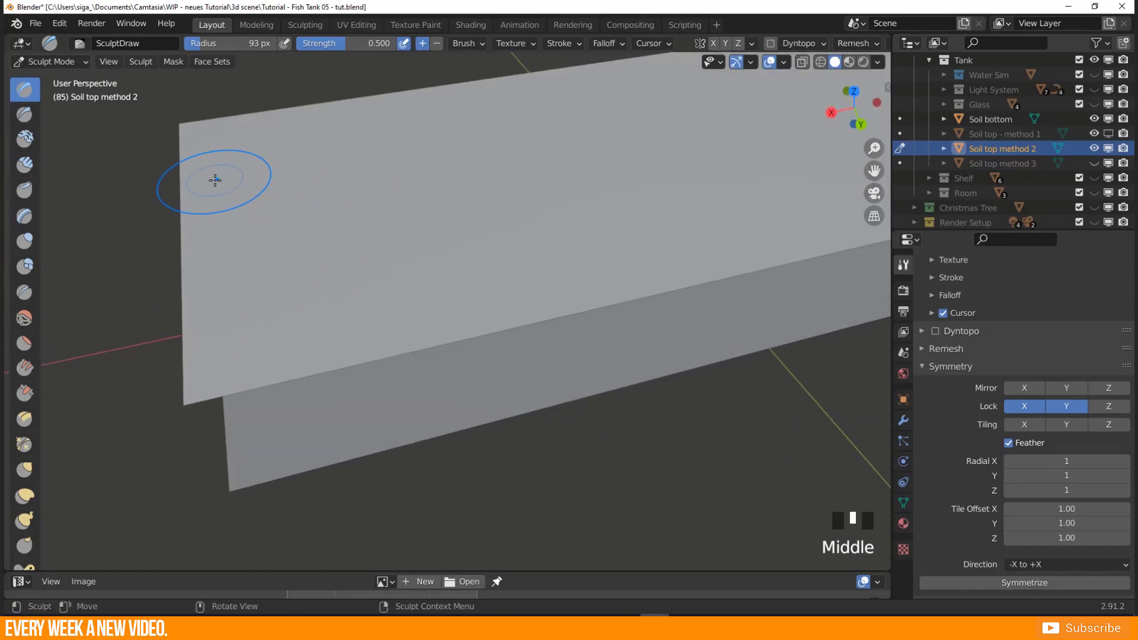
mouse_move(215, 171)
left_mouse_down()
mouse_move(241, 145)
mouse_move(293, 217)
mouse_move(645, 300)
mouse_move(656, 238)
mouse_move(732, 216)
left_mouse_up()
scroll(597, 275, "down", 3)
middle_click_drag(597, 274, 510, 324, "shift")
mouse_move(592, 192)
left_mouse_down()
mouse_move(555, 250)
mouse_move(554, 287)
left_mouse_up()
mouse_move(533, 225)
left_mouse_down("ctrl")
mouse_move(534, 264)
mouse_move(742, 304)
mouse_move(704, 325)
left_mouse_up("ctrl")
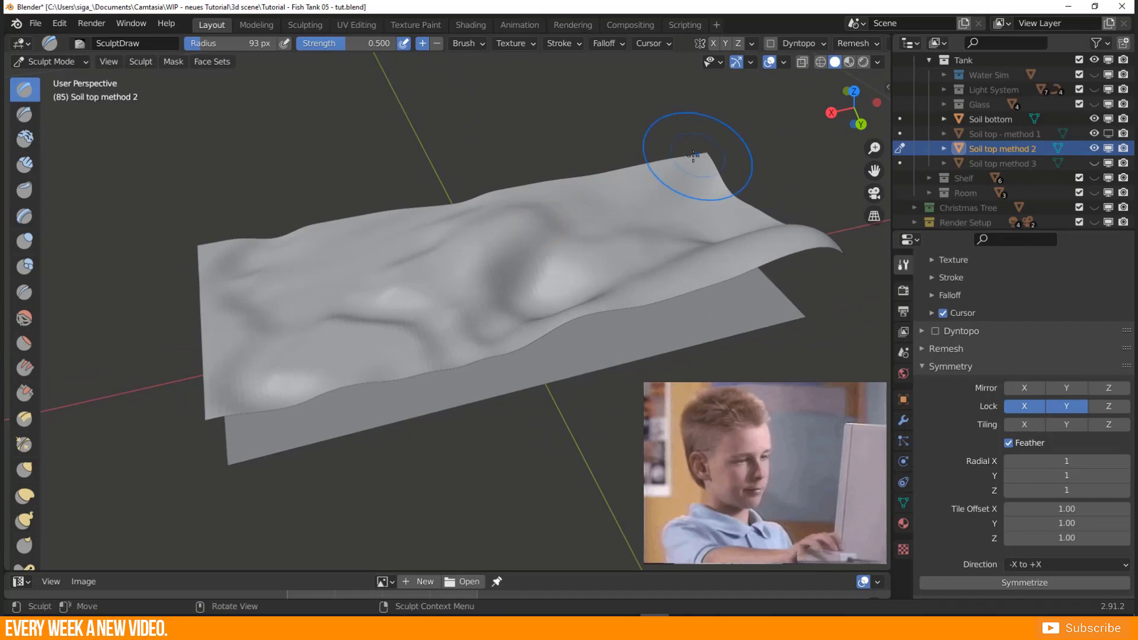
Reshape the relief near the long positive-Y edge with normal and inverted Draw strokes, and smooth the middle of the surface.
middle_click_drag(640, 172, 584, 282)
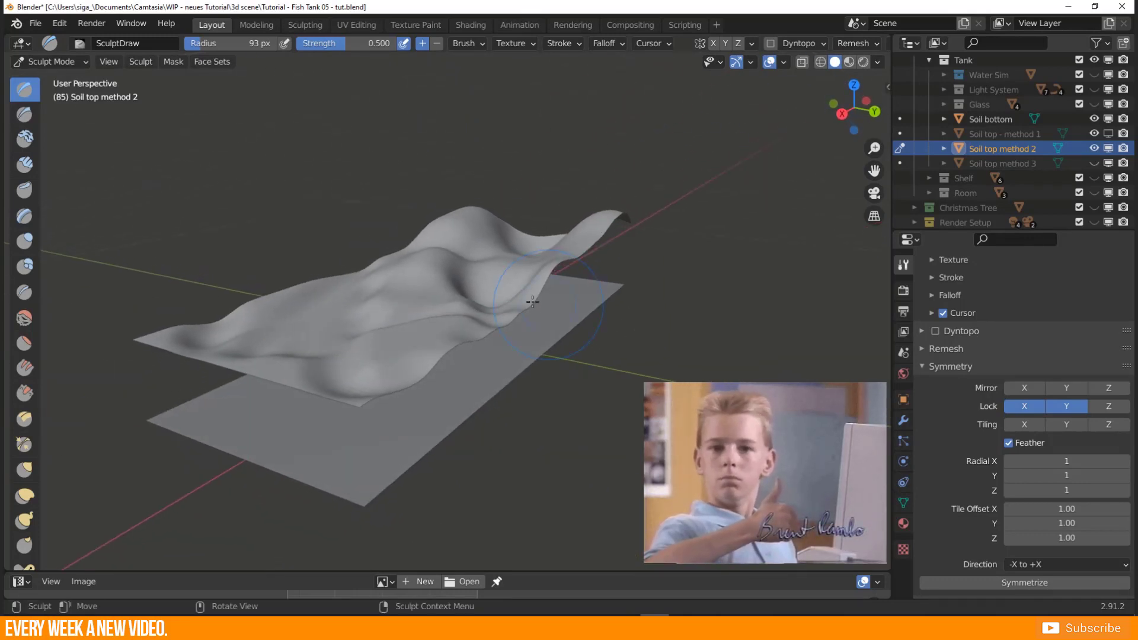
middle_click_drag(498, 307, 680, 302, "shift")
mouse_move(675, 302)
left_mouse_down()
mouse_move(666, 313)
mouse_move(682, 306)
left_mouse_up()
left_click_drag(673, 315, 656, 323, "ctrl")
middle_click_drag(656, 323, 593, 338)
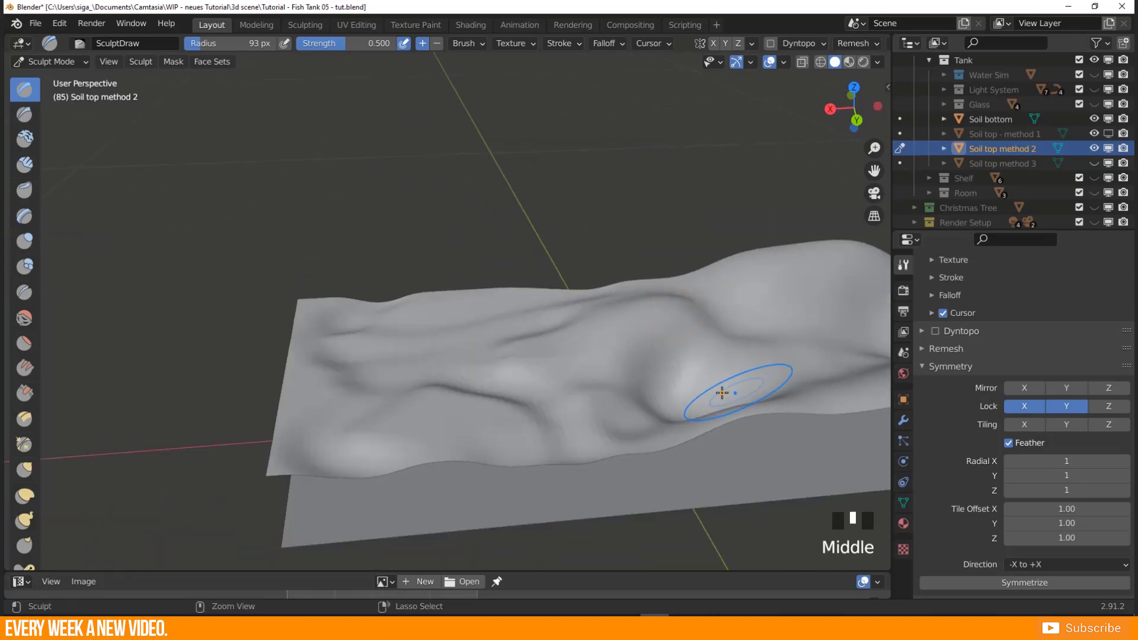
mouse_move(723, 393)
left_mouse_down("ctrl")
mouse_move(706, 381)
mouse_move(703, 399)
left_mouse_up("ctrl")
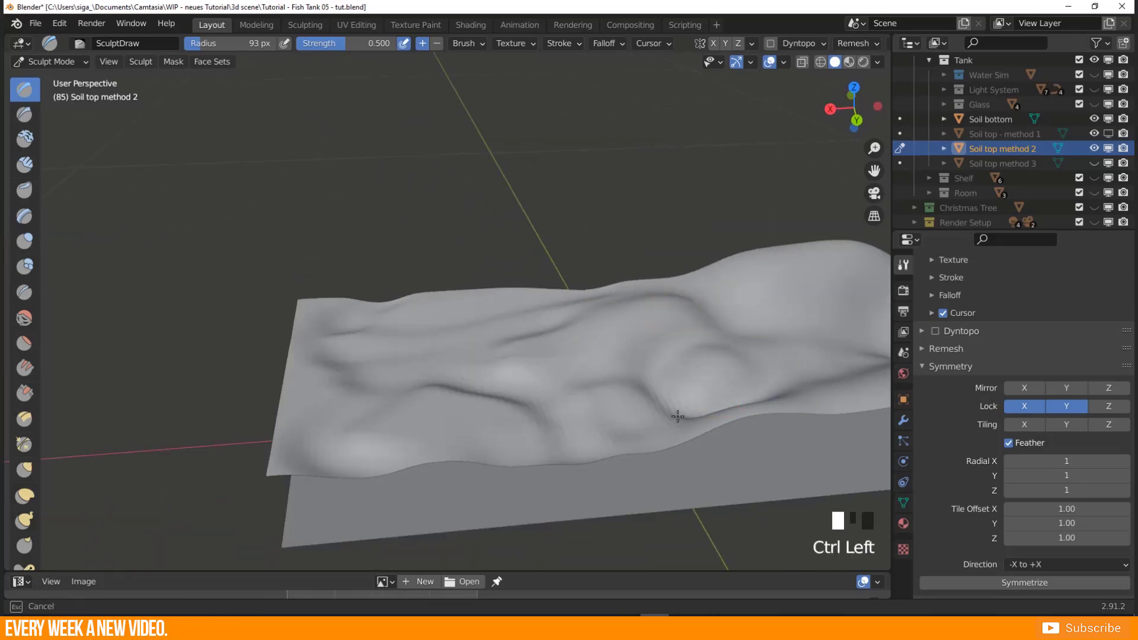
mouse_move(641, 431)
middle_mouse_down()
mouse_move(593, 397)
mouse_move(584, 356)
middle_mouse_up()
left_click_drag(584, 356, 601, 338, "shift")
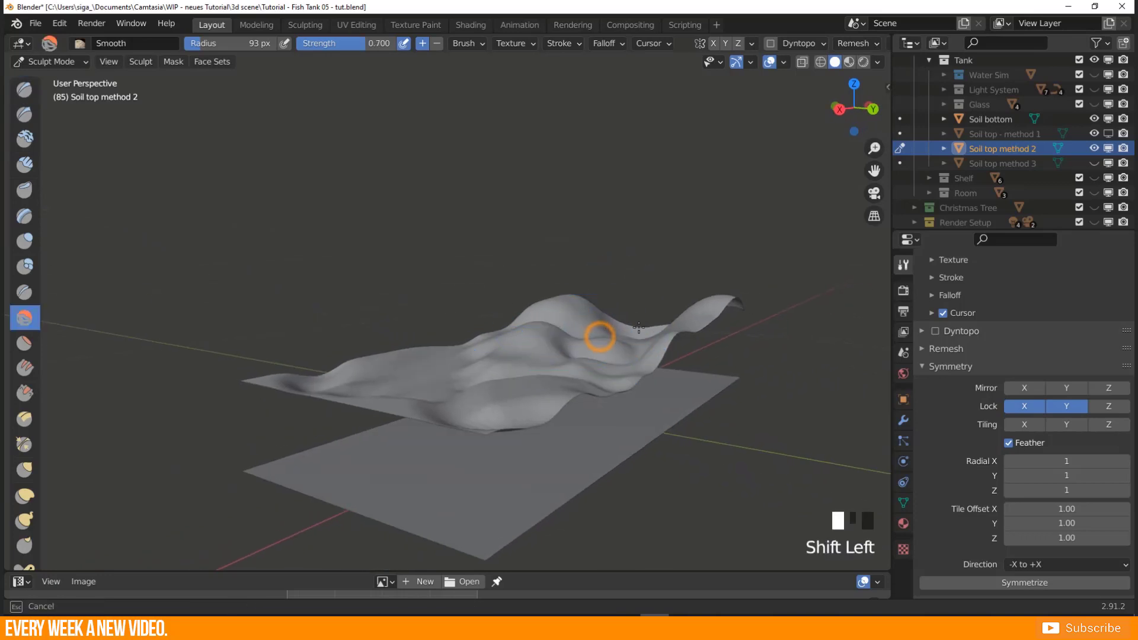
Level the humps in the middle and along the positive-Y edge with the Flatten brush, adding a short inverted contrast stroke.
left_click(24, 342)
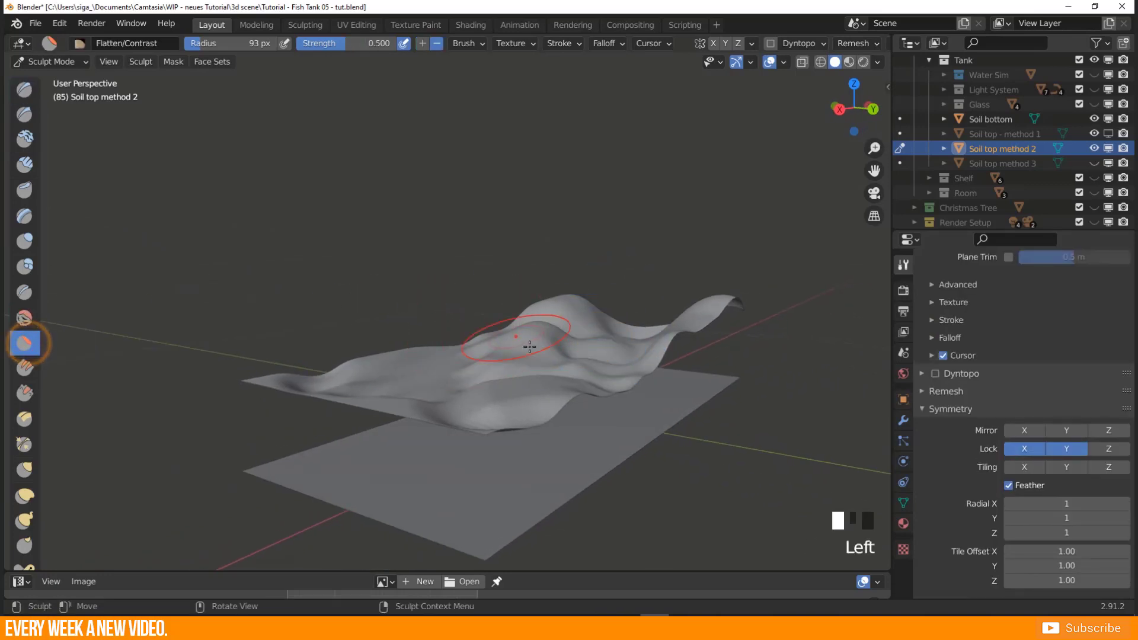
left_click_drag(528, 332, 518, 353)
middle_click_drag(517, 353, 460, 391)
left_click_drag(540, 434, 621, 427)
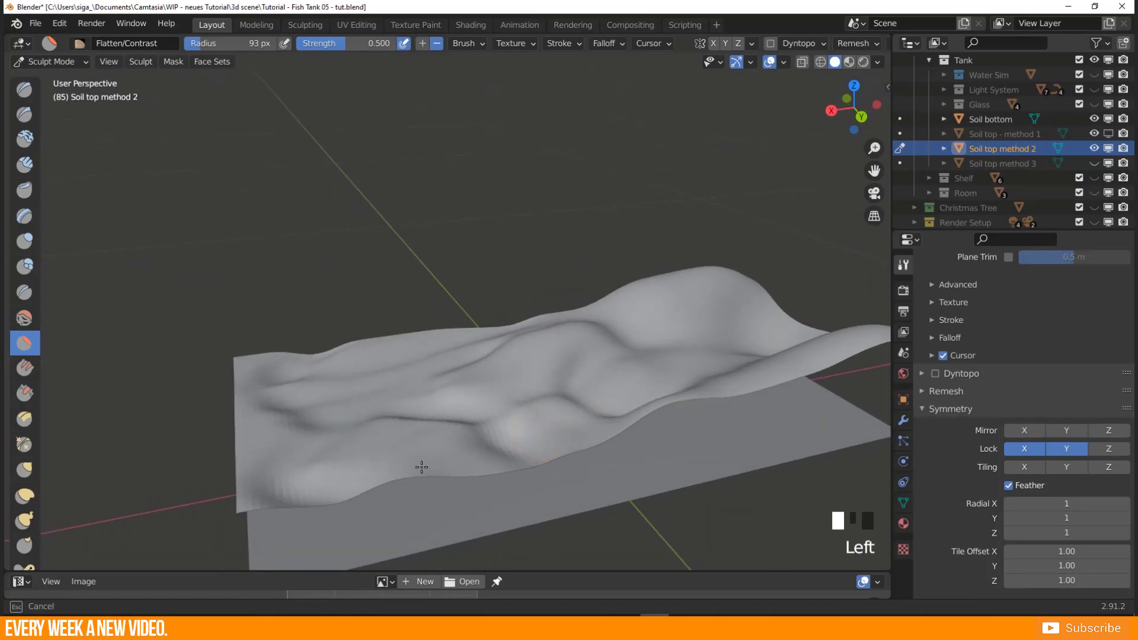
left_click_drag(464, 465, 457, 467, "ctrl")
middle_click_drag(457, 467, 435, 439)
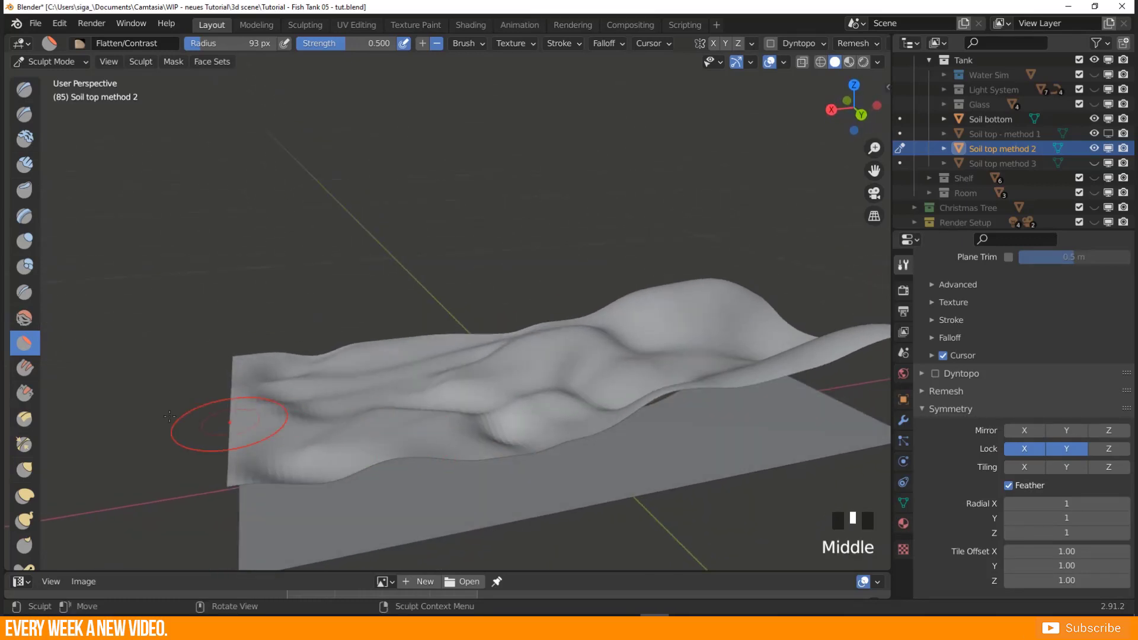
Soften the mound near the positive-Y edge and the ridges toward the positive-X end with the Smooth brush.
middle_click_drag(13, 319, 13, 216)
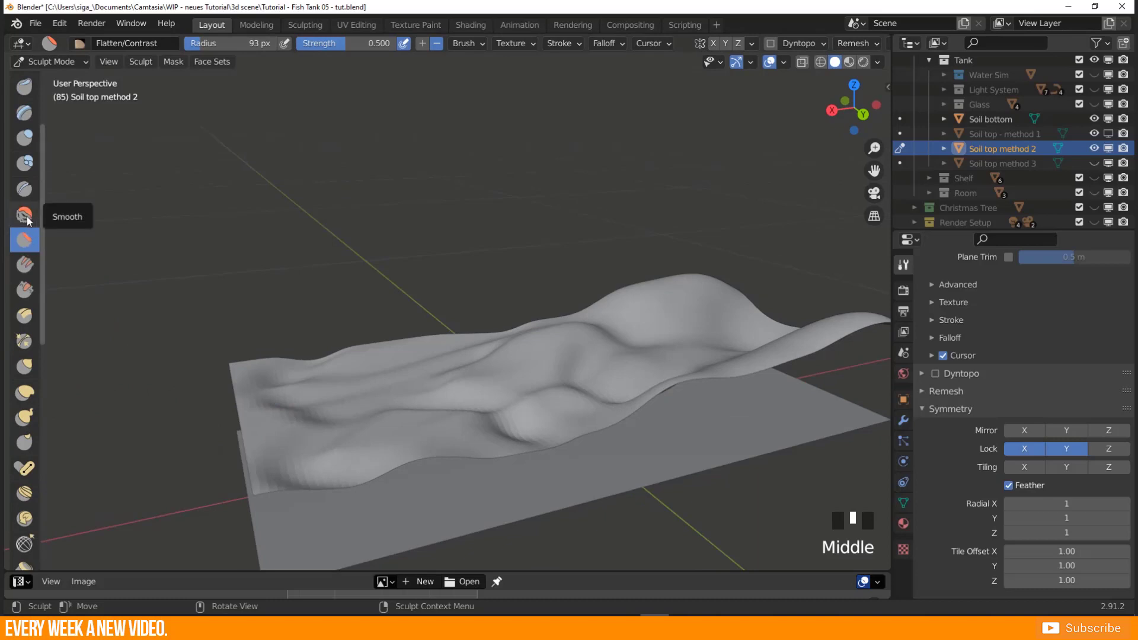
left_click(23, 218)
mouse_move(437, 427)
left_mouse_down()
mouse_move(480, 409)
mouse_move(519, 425)
left_mouse_up()
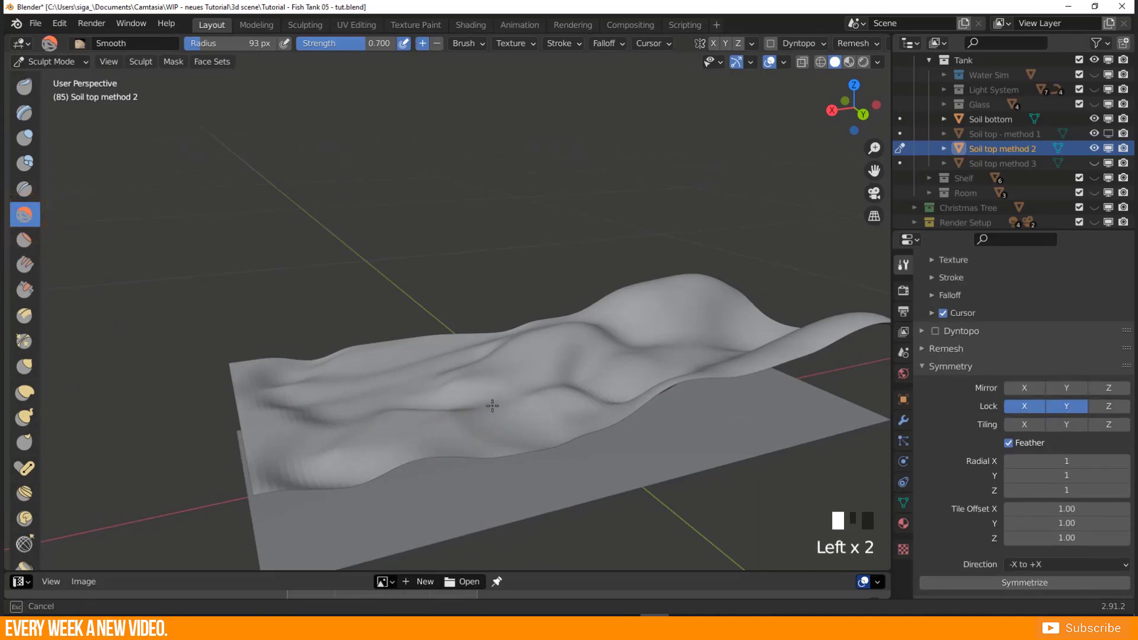
left_click_drag(450, 411, 433, 420)
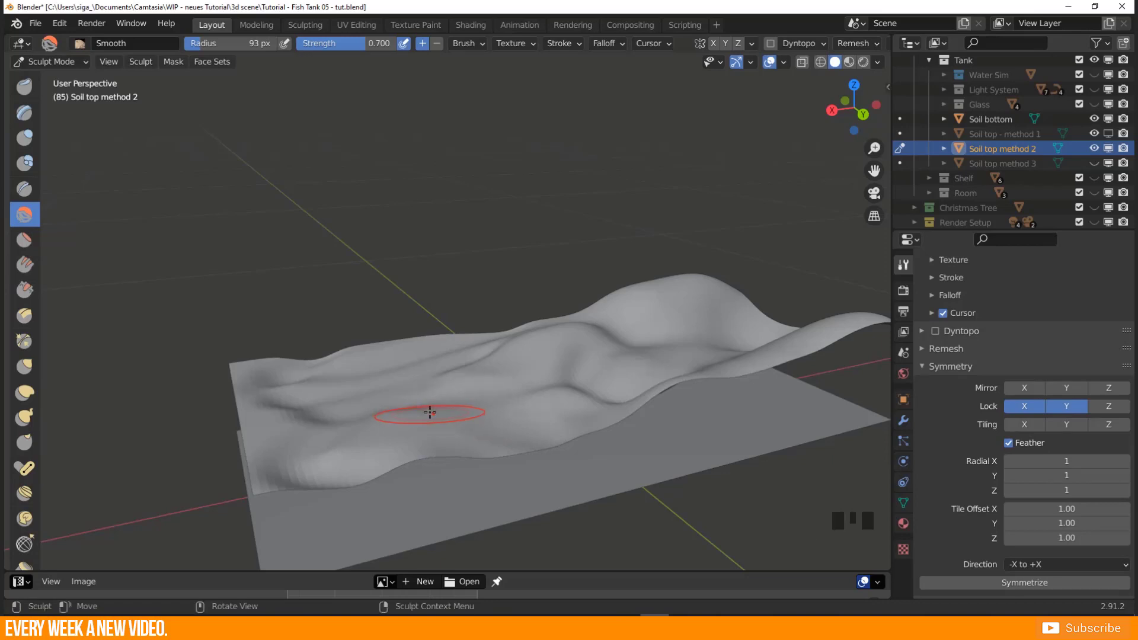
middle_click_drag(433, 420, 414, 439)
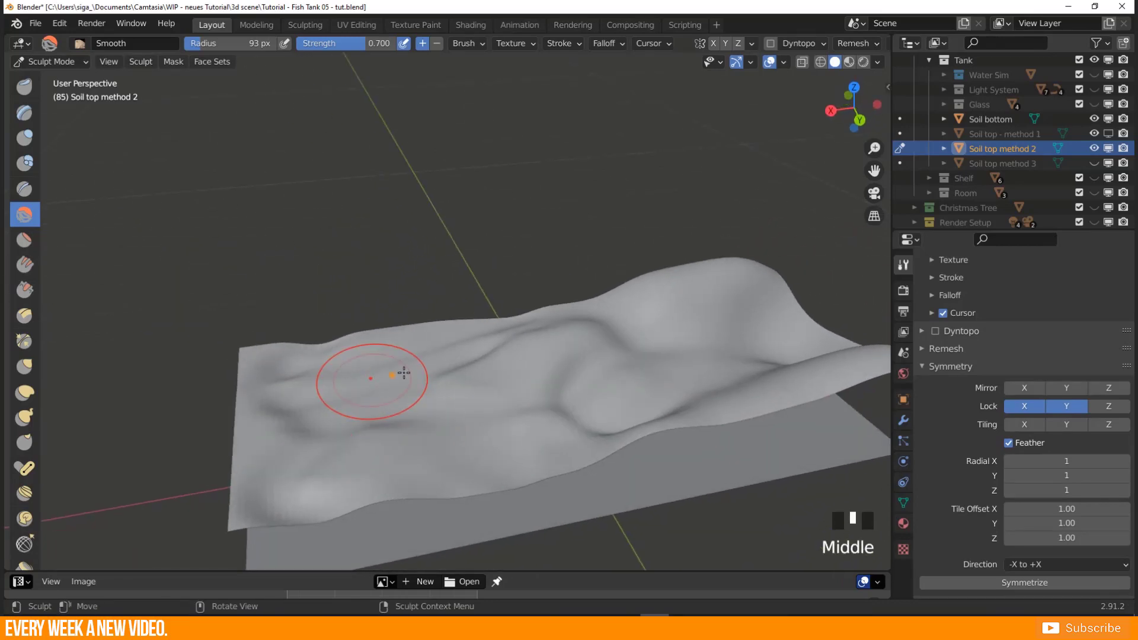
left_click_drag(391, 373, 410, 362)
middle_click_drag(371, 363, 464, 377)
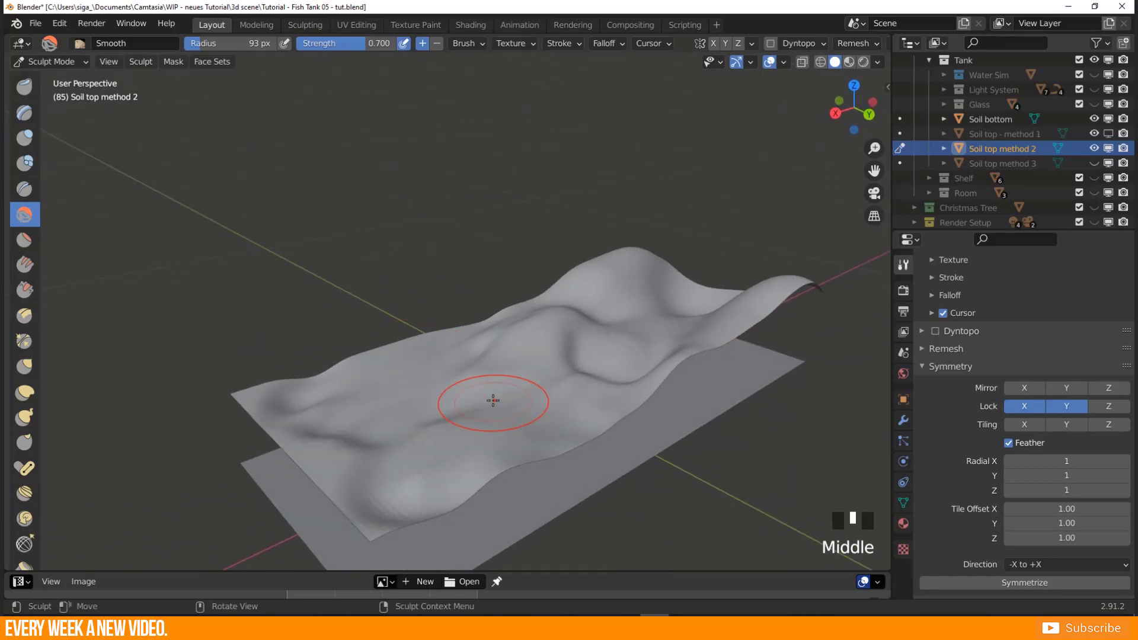
Reduce the Smooth brush radius to about 45 px and smooth the furrow in the positive-X half of the soil.
key("f")
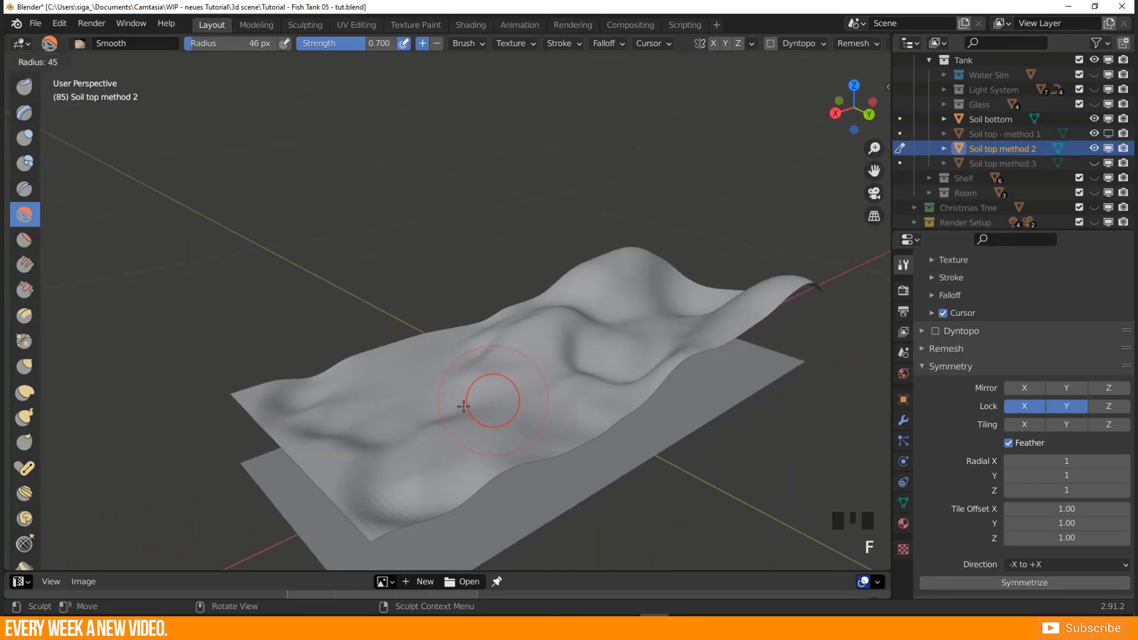
left_click(465, 406)
mouse_move(409, 408)
left_mouse_down()
mouse_move(454, 399)
mouse_move(427, 407)
left_mouse_up()
Set the Smooth brush radius to 102 px and smooth the hollow and ridge in the middle of the soil.
key("f")
left_click(472, 406)
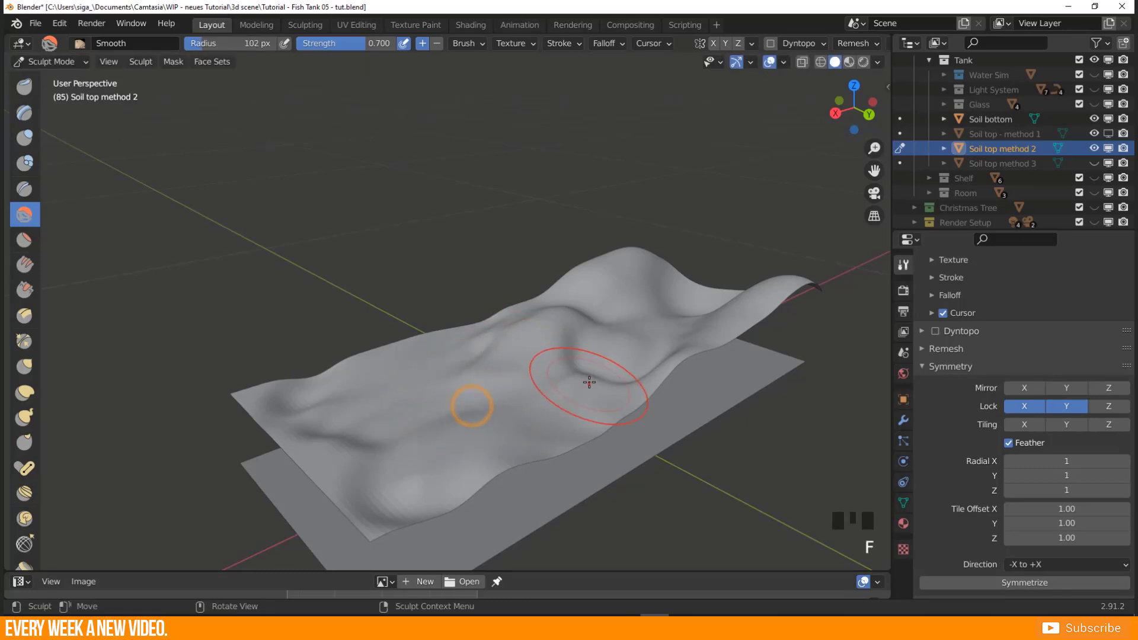
mouse_move(589, 382)
left_mouse_down()
mouse_move(597, 362)
mouse_move(548, 395)
left_mouse_up()
mouse_move(481, 415)
middle_mouse_down()
mouse_move(528, 432)
mouse_move(536, 417)
mouse_move(483, 406)
middle_mouse_up()
left_click_drag(566, 312, 611, 323)
mouse_move(578, 308)
left_mouse_down()
mouse_move(574, 344)
mouse_move(566, 302)
mouse_move(541, 318)
left_mouse_up()
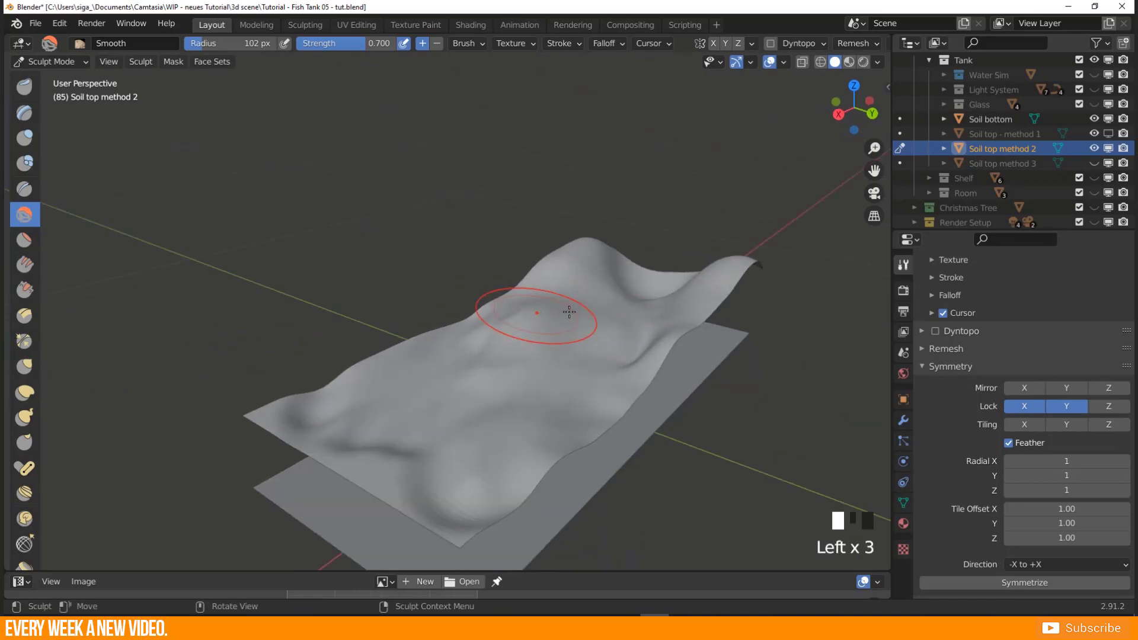
Smooth the bumps at the positive-X end of the soil, including the mound at the positive-Y corner.
middle_click_drag(541, 318, 489, 360)
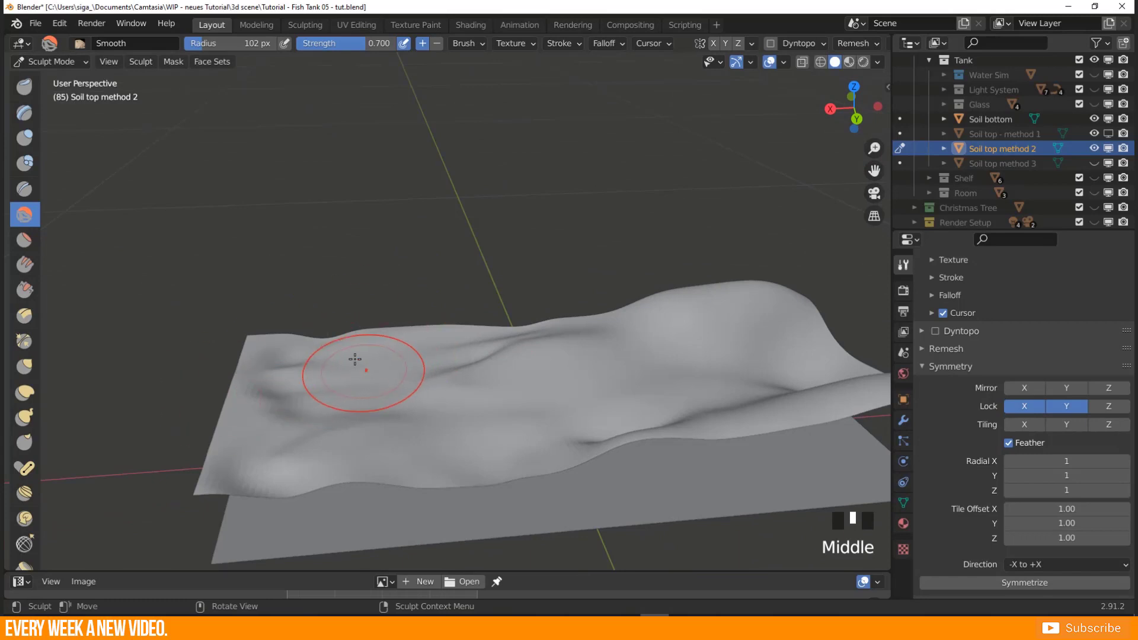
mouse_move(331, 349)
left_mouse_down()
mouse_move(316, 353)
mouse_move(466, 356)
left_mouse_up()
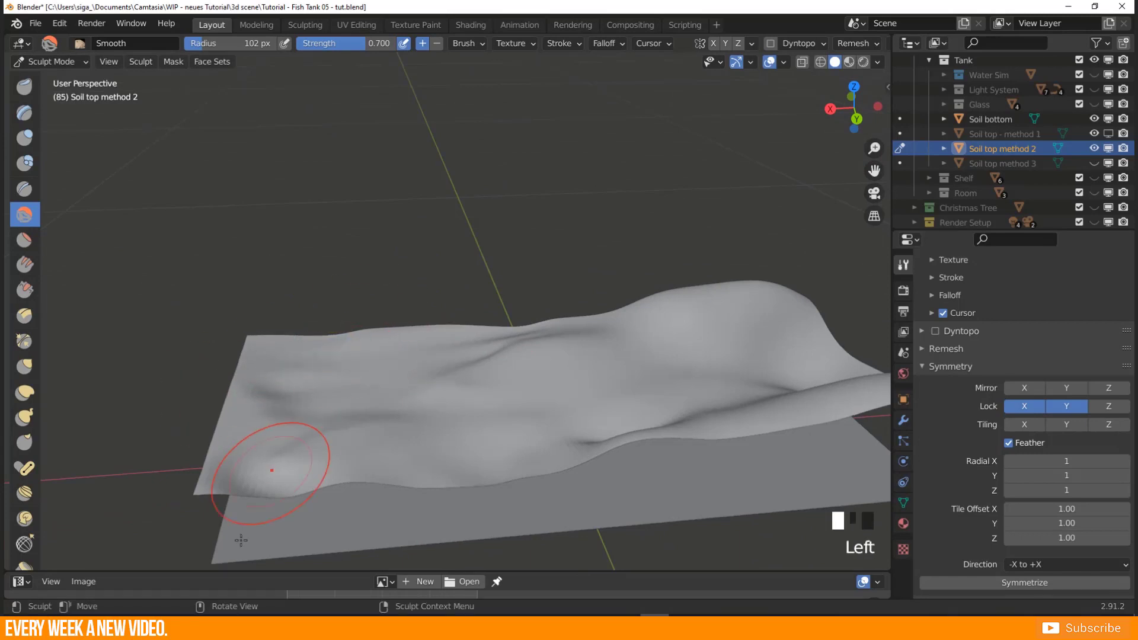
mouse_move(249, 486)
left_mouse_down()
mouse_move(213, 484)
mouse_move(250, 487)
left_mouse_up()
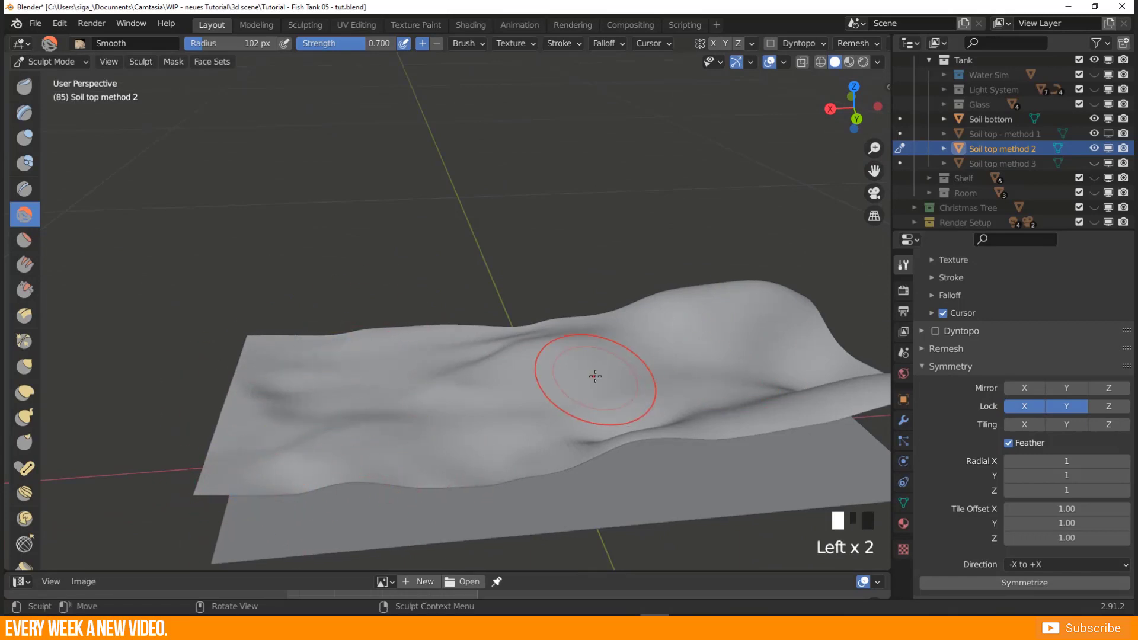
Apply smooth shading to all faces of the Soil top method 2 mesh and return to Sculpt Mode.
key("Tab")
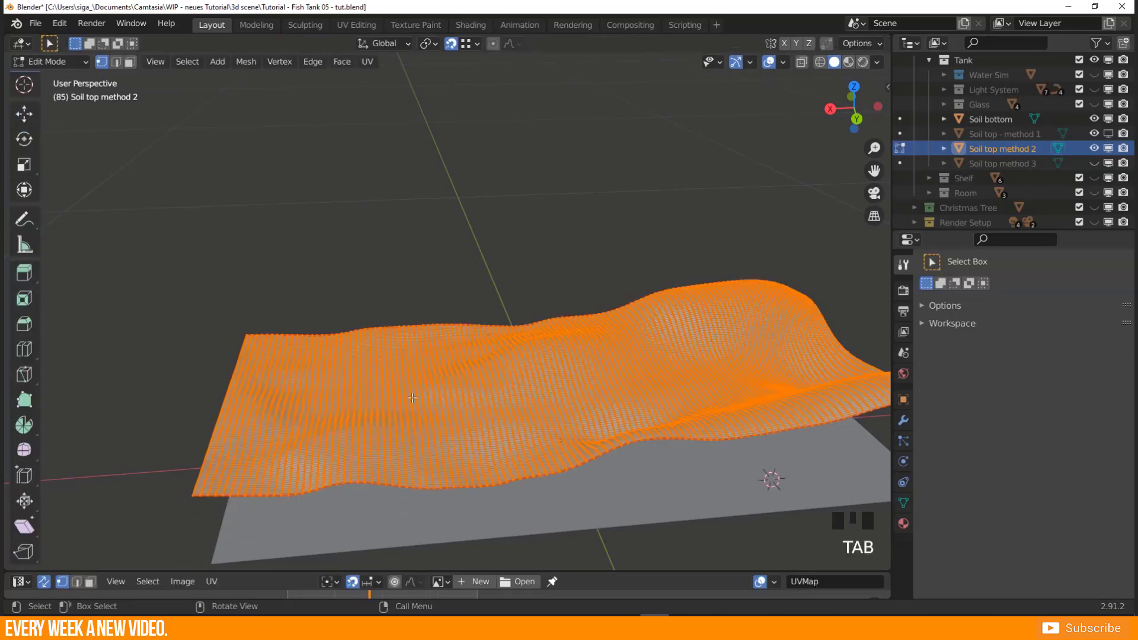
right_click(422, 382)
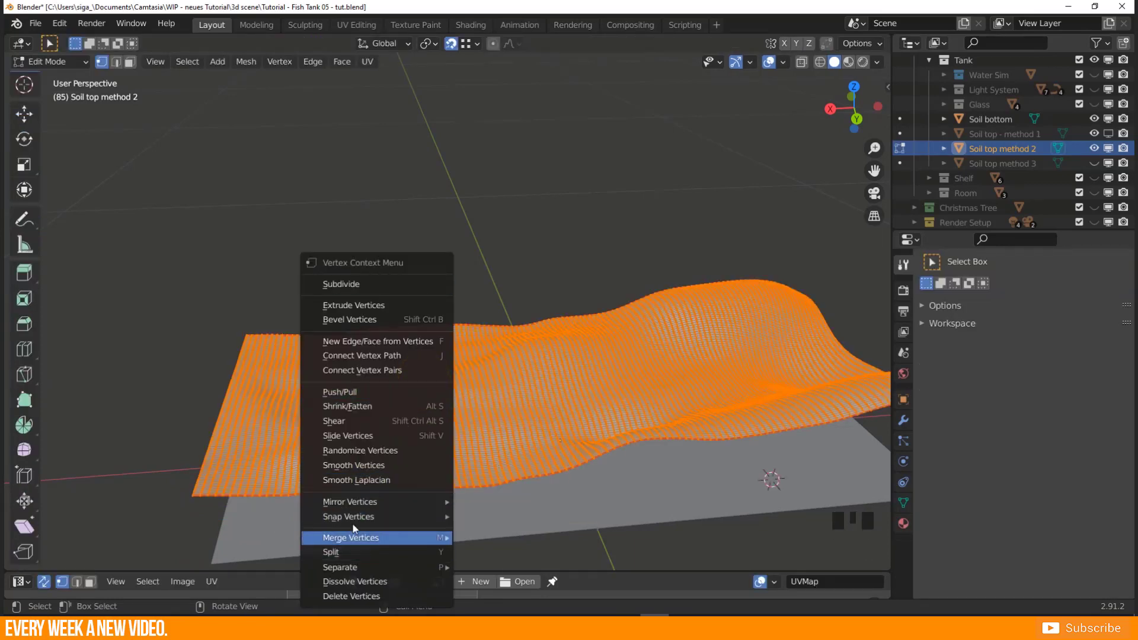
mouse_move(355, 509)
key("Escape")
key("3")
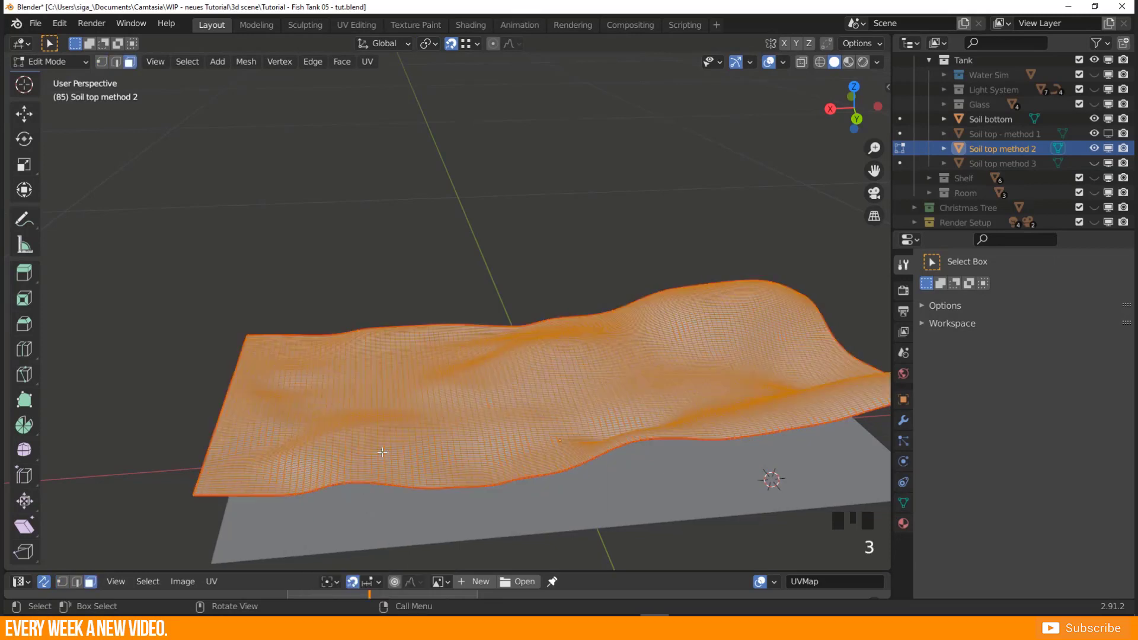
right_click(384, 410)
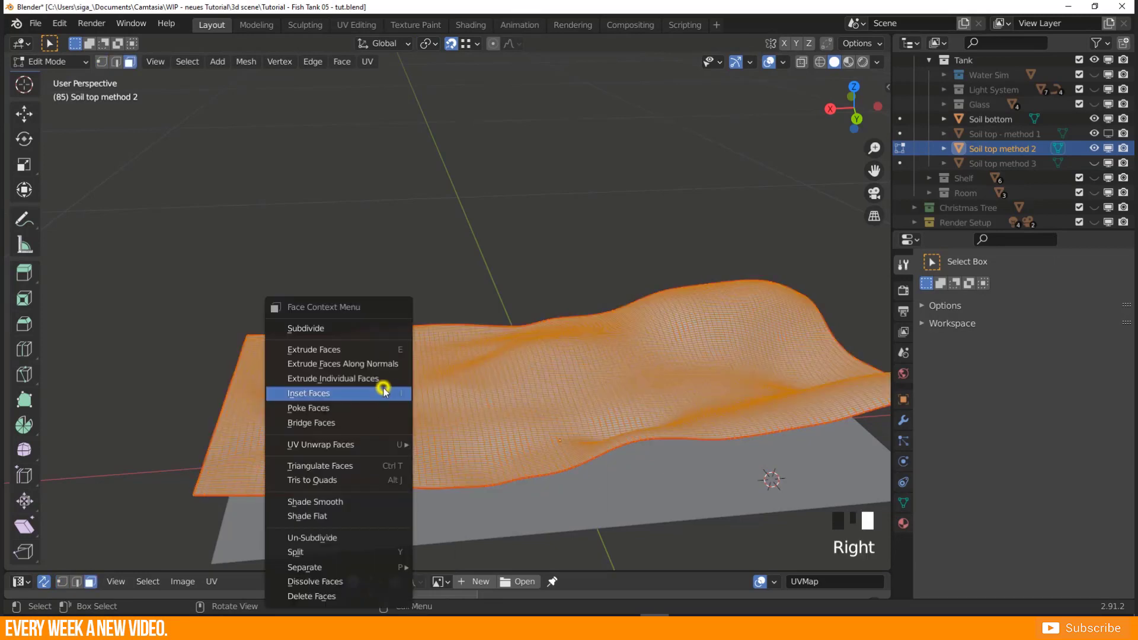
left_click(341, 501)
key("Tab")
mouse_move(363, 492)
middle_mouse_down()
mouse_move(386, 451)
mouse_move(510, 431)
middle_mouse_up()
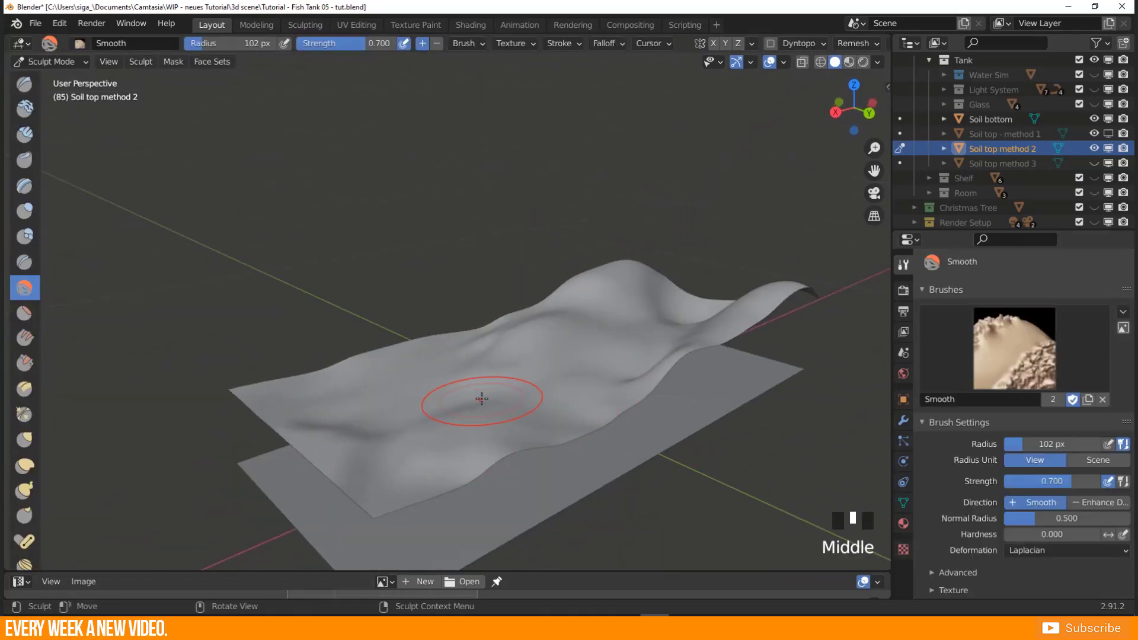
Switch to Object Mode, hide Soil top method 2 and reveal Soil top method 3 in the viewport.
key("ctrl+Tab")
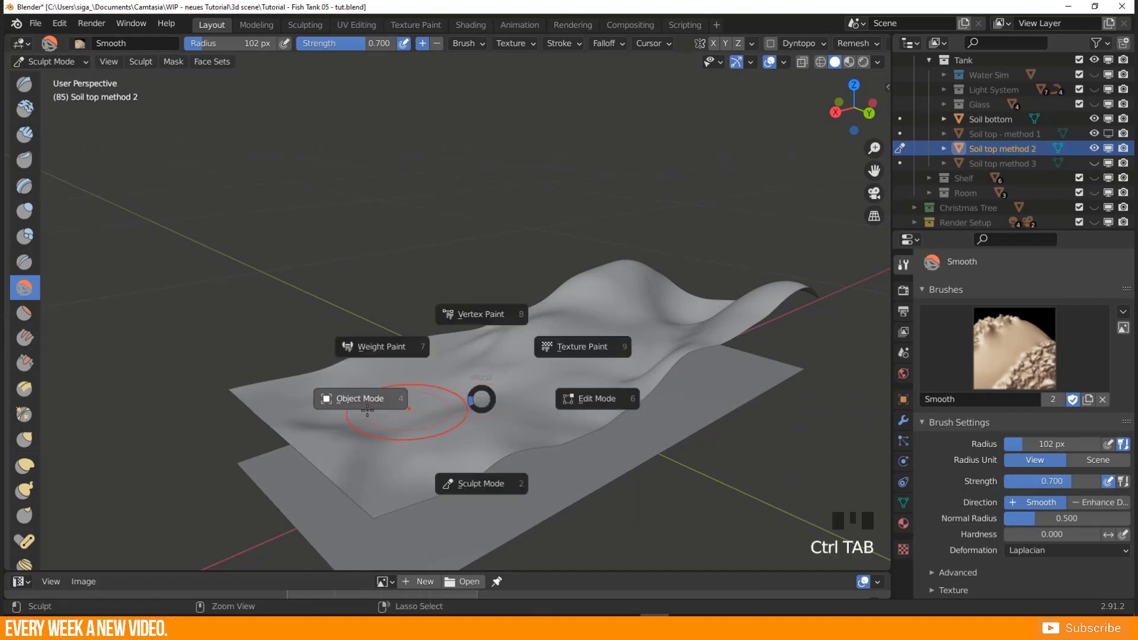
left_click(363, 401)
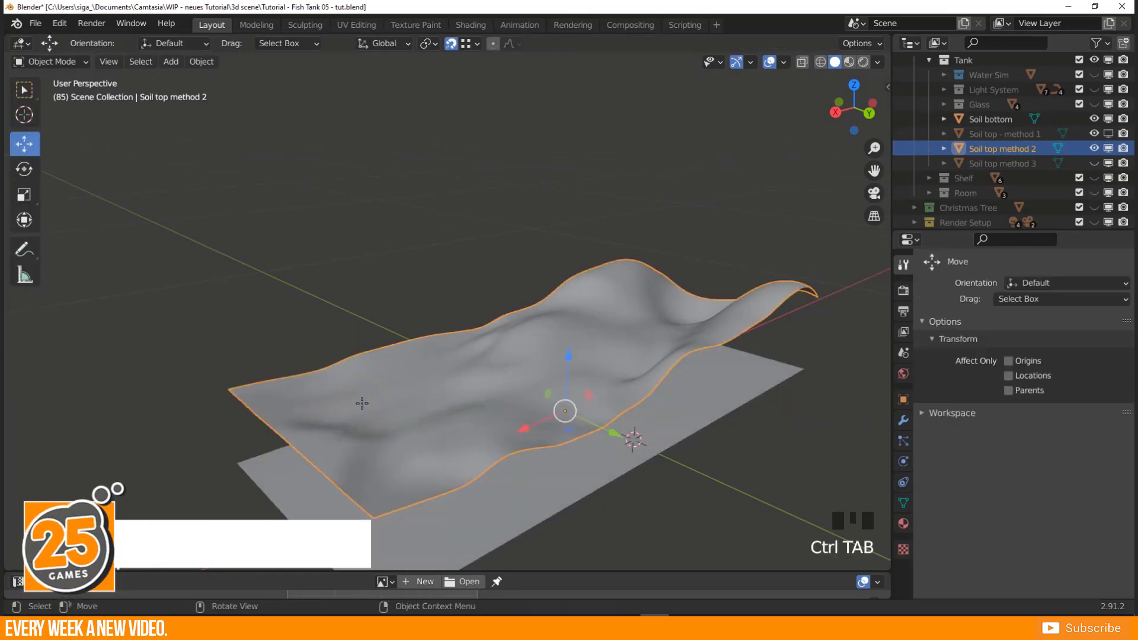
left_click(1094, 148)
left_click(1094, 163)
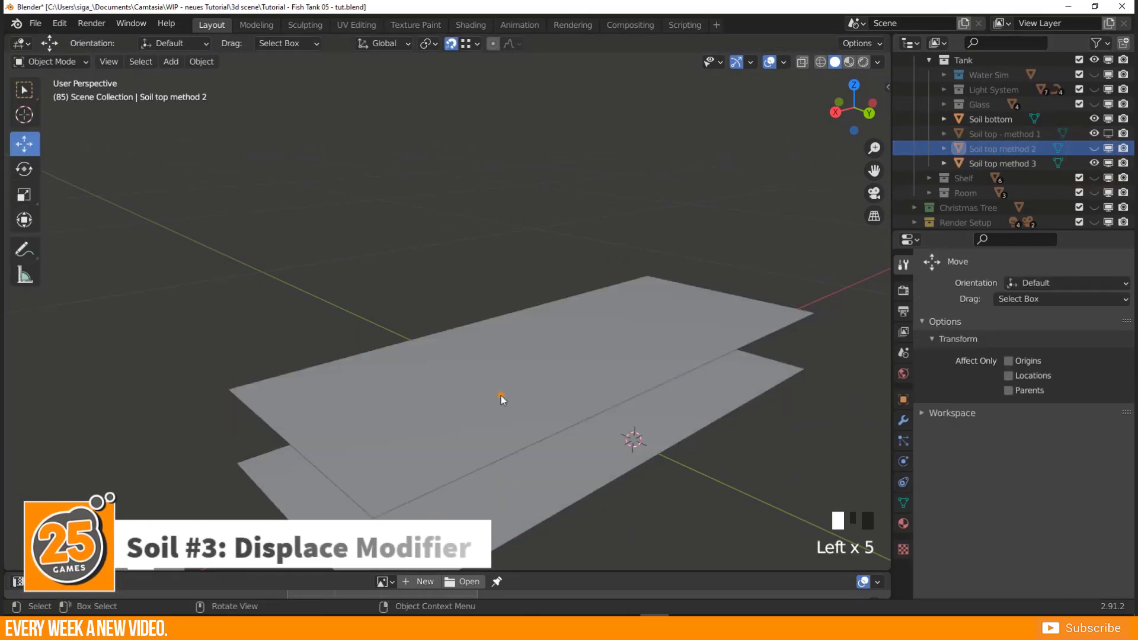
Add a Displace modifier to the Soil top method 3 plane.
left_click(501, 395)
middle_click(450, 408)
middle_click_drag(450, 408, 378, 414)
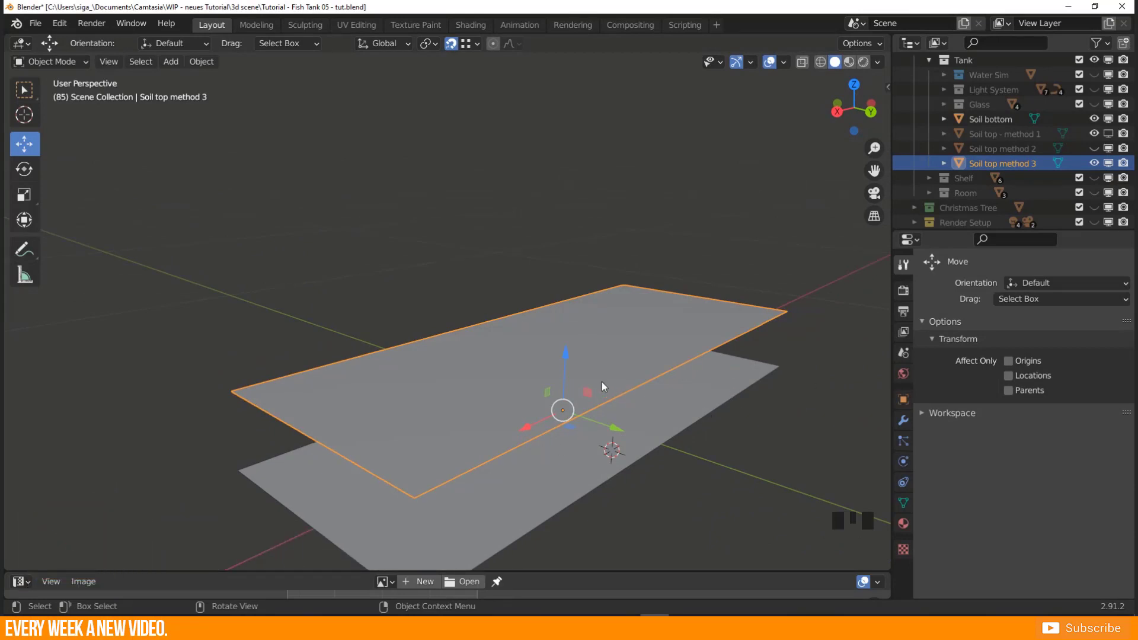
middle_click_drag(602, 382, 544, 375)
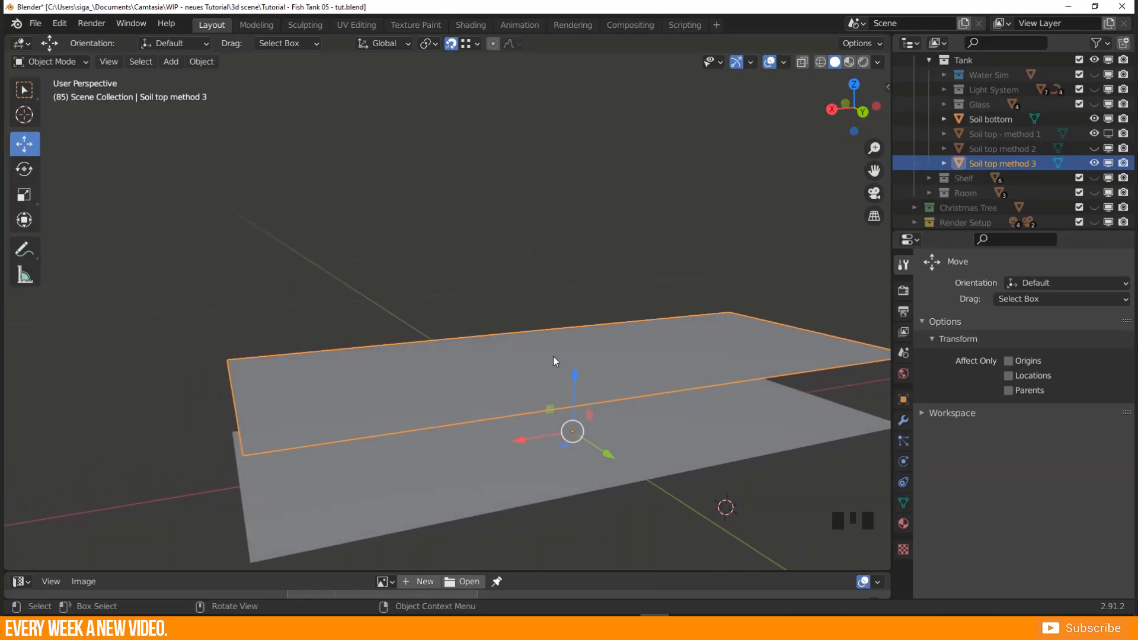
middle_click_drag(554, 361, 546, 414)
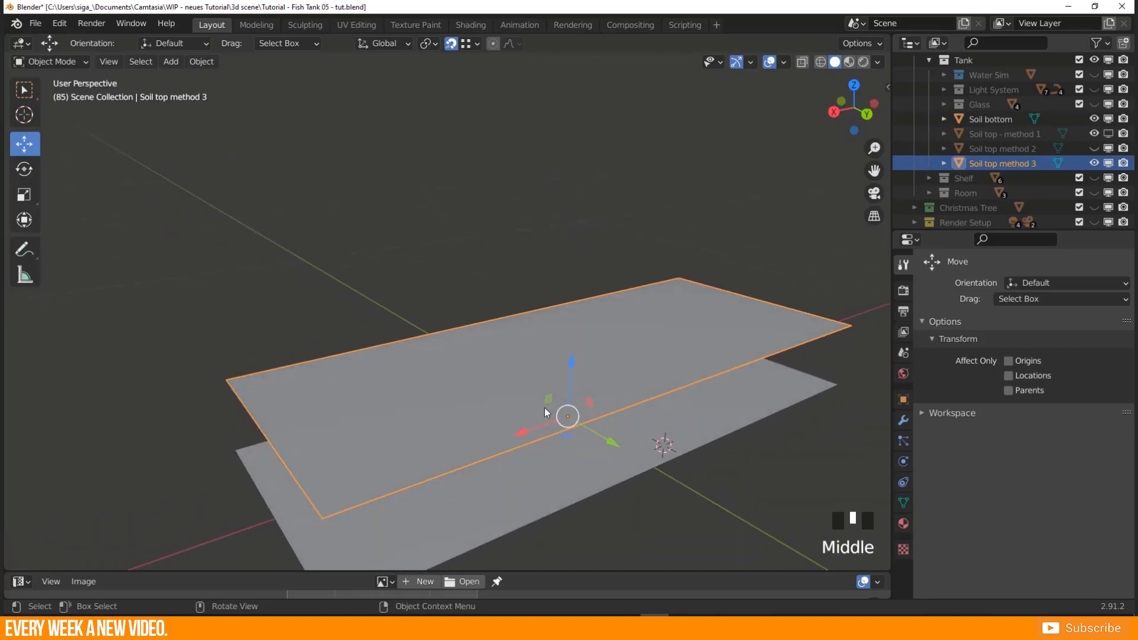
left_click(904, 421)
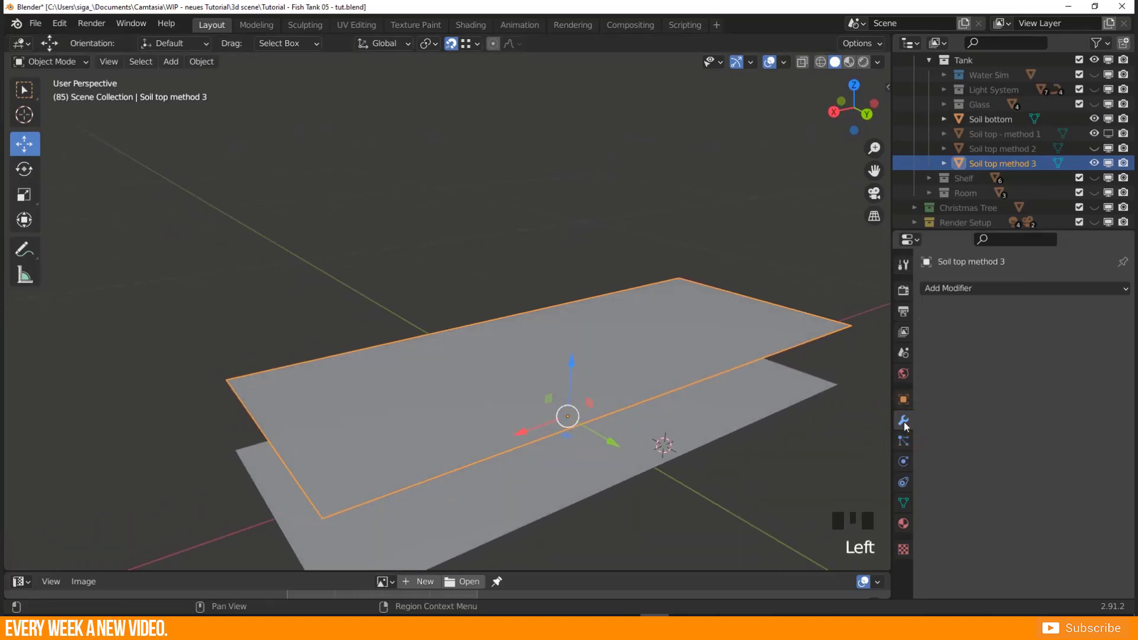
left_click(948, 288)
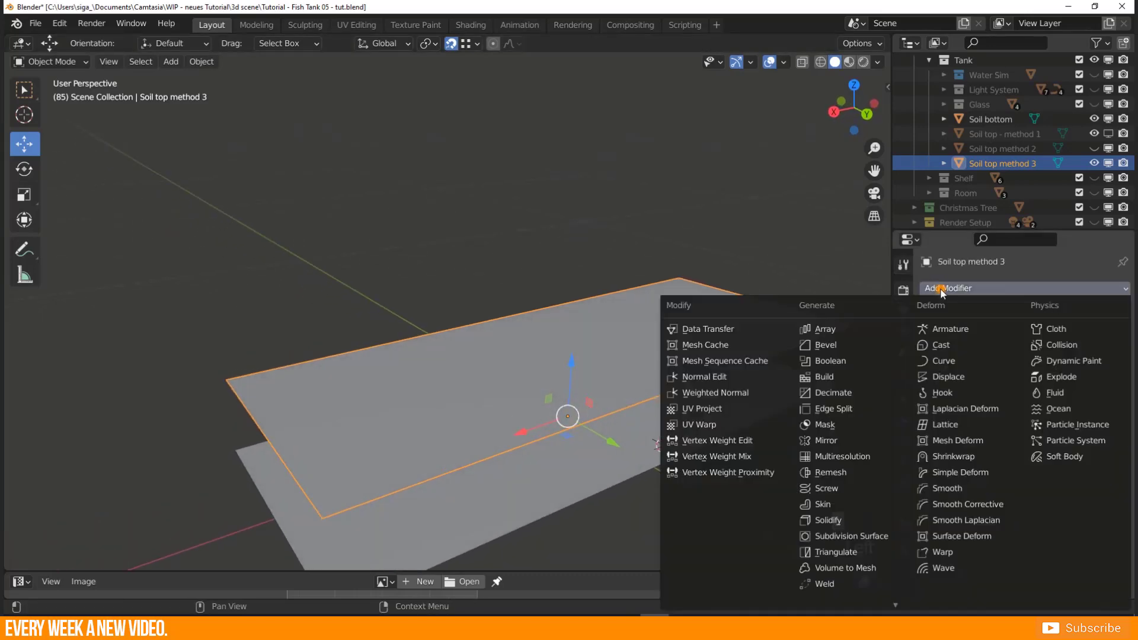
left_click(949, 379)
middle_click_drag(492, 368, 458, 354)
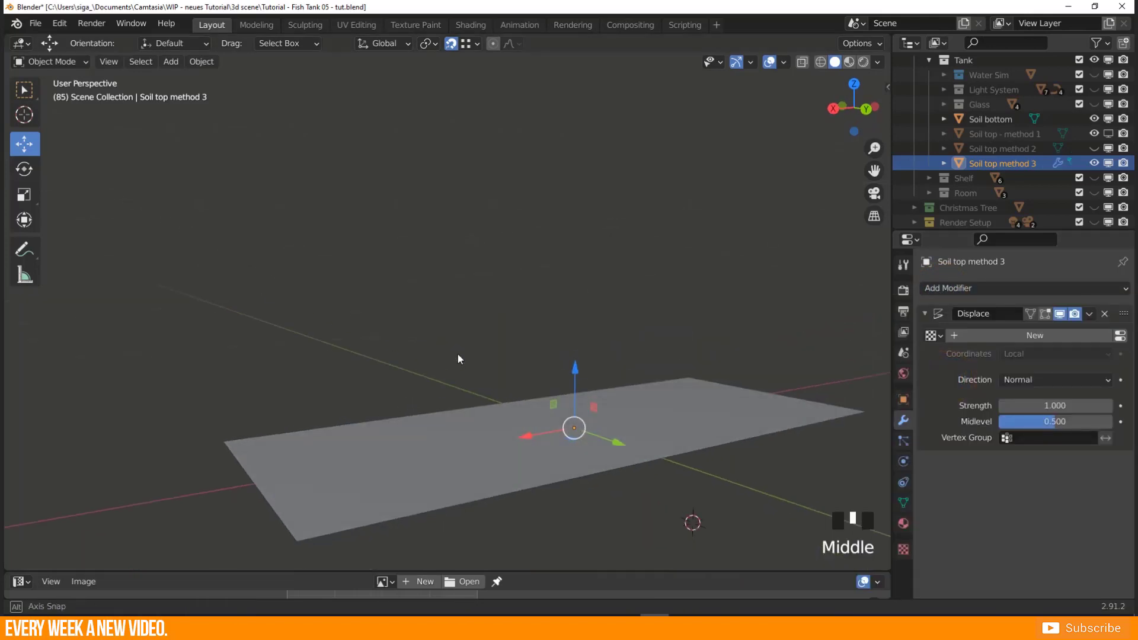
scroll(458, 356, "down", 6)
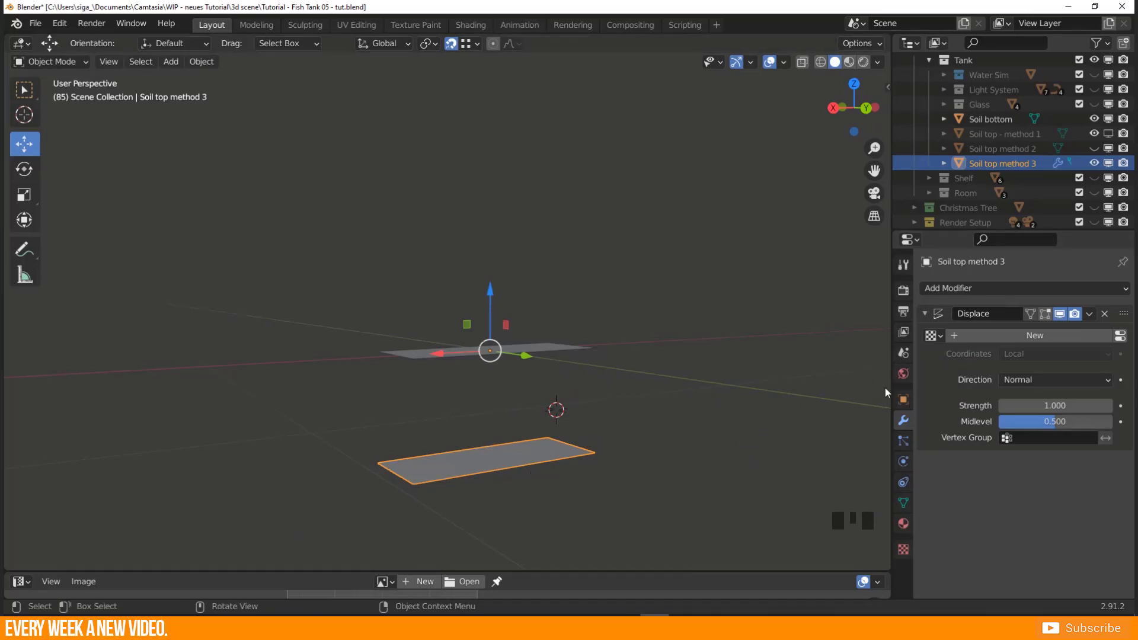
scroll(919, 494, "down", 1)
Create a new texture for the Displace modifier and set its type to Clouds.
left_click(941, 335)
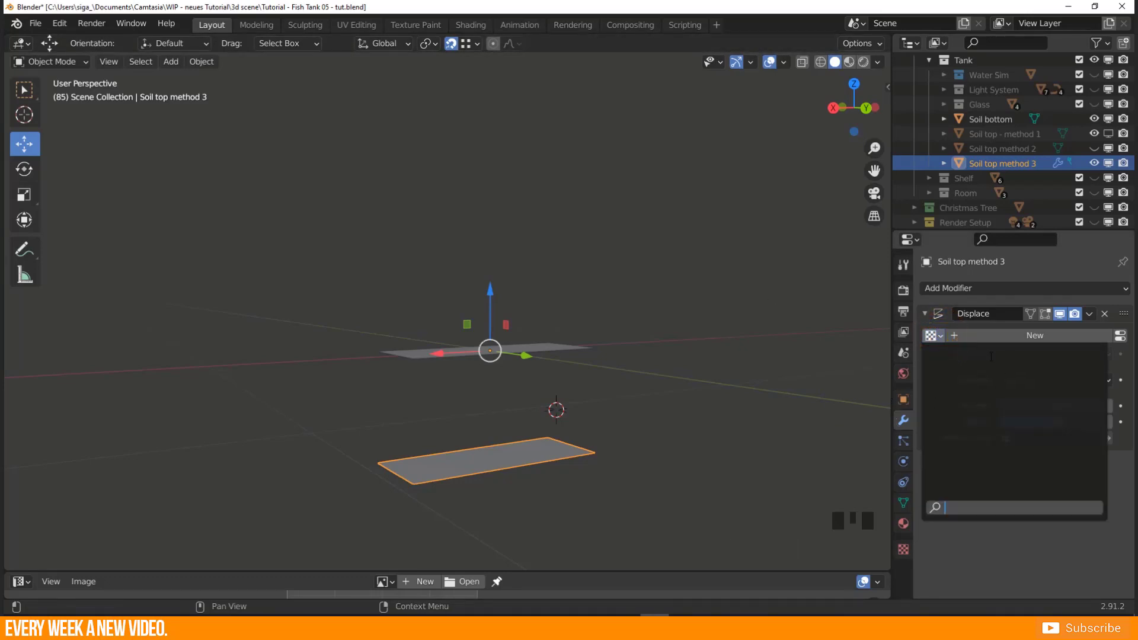
left_click(933, 333)
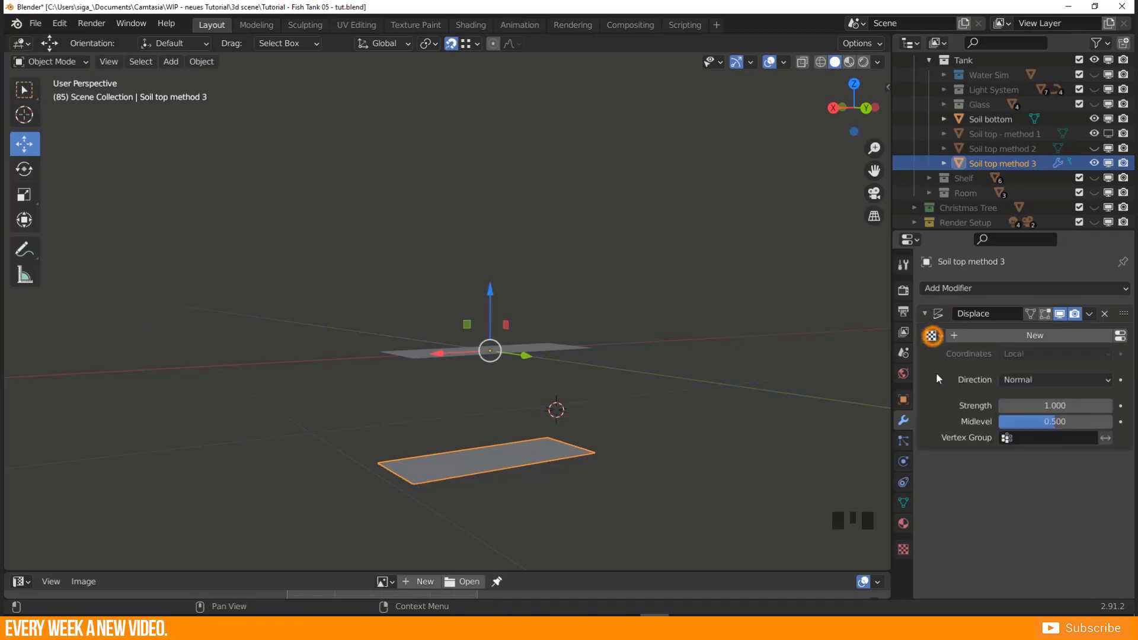
left_click(903, 551)
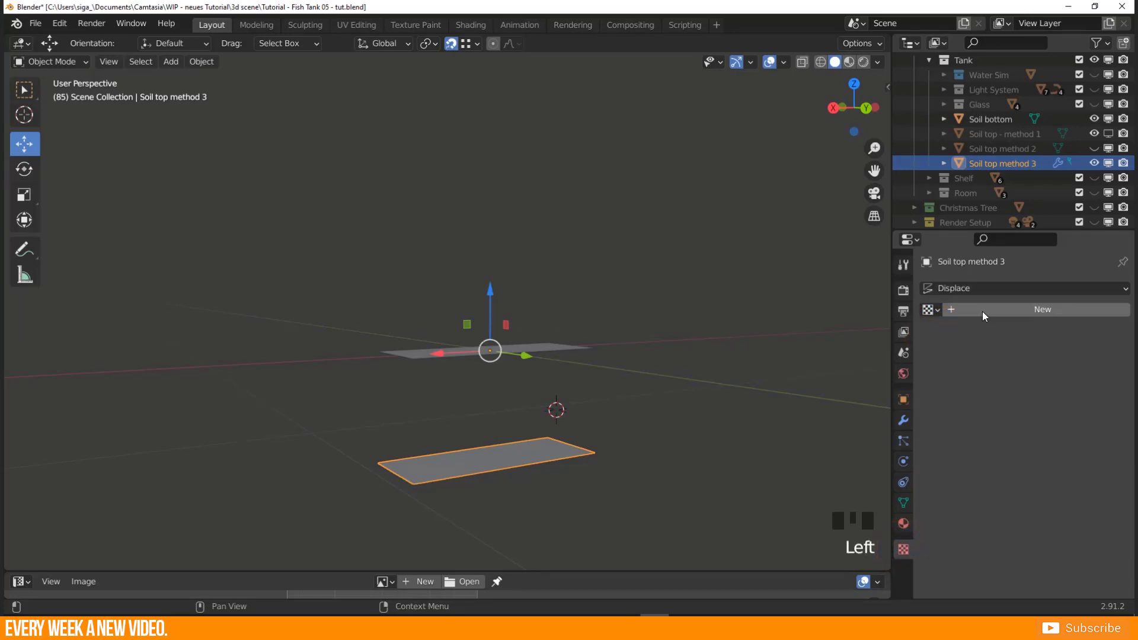
left_click(999, 311)
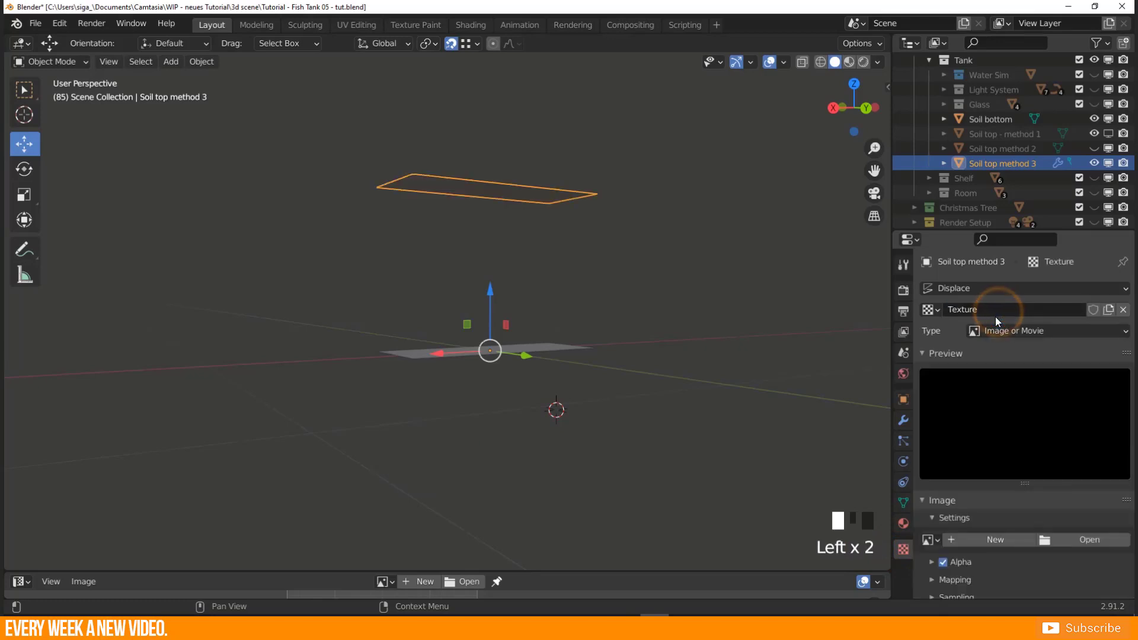
left_click(1000, 332)
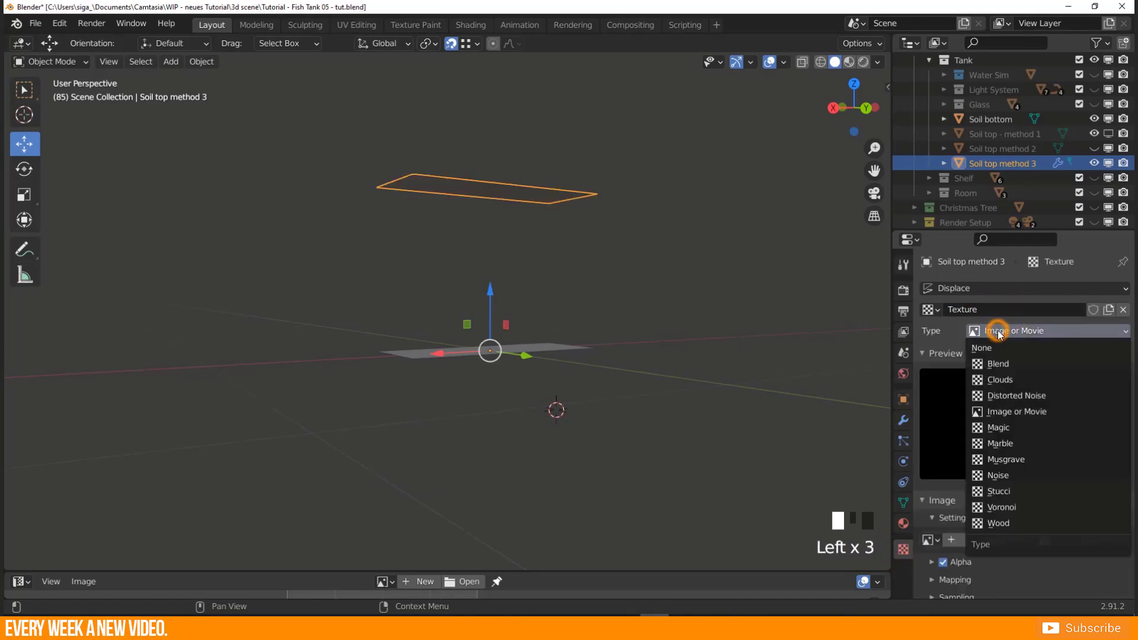
left_click(998, 379)
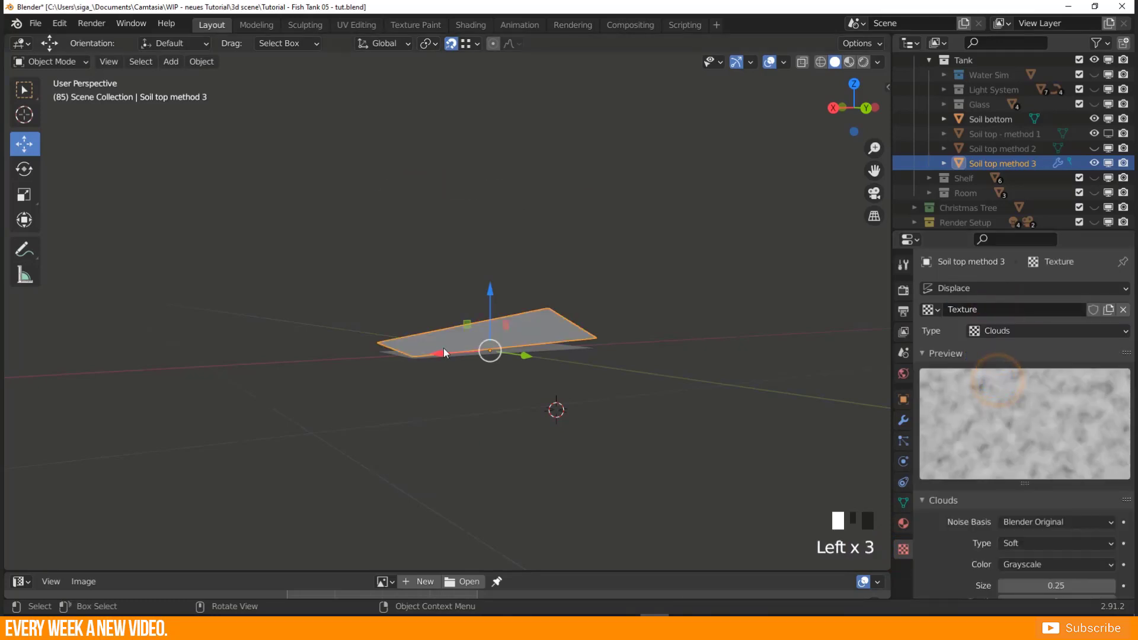
middle_click_drag(444, 348, 495, 379)
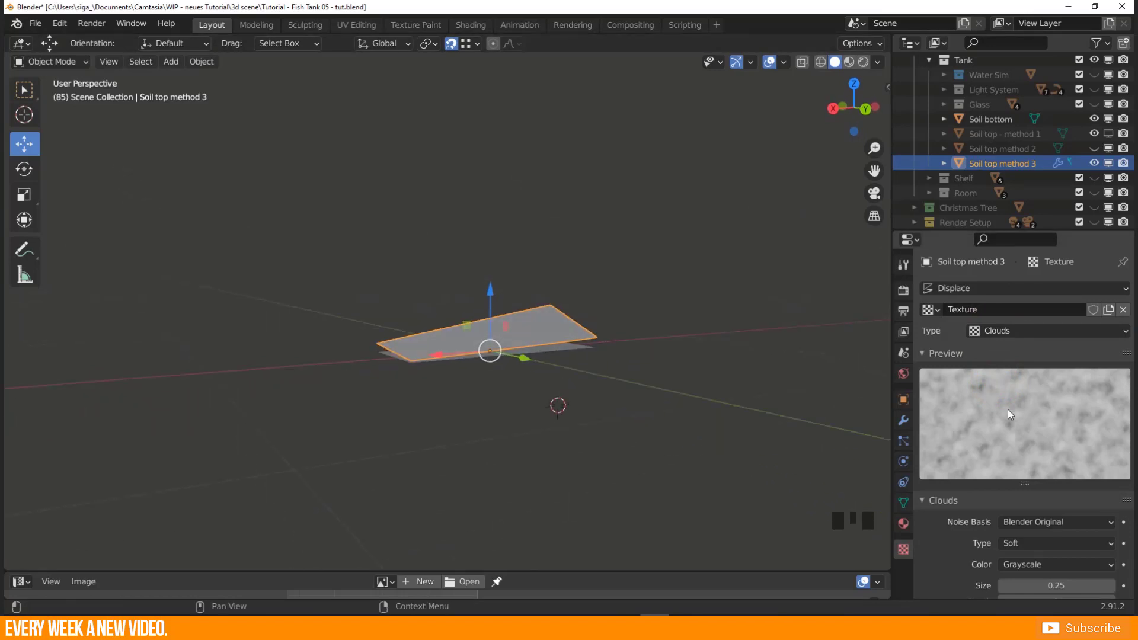
left_click(994, 330)
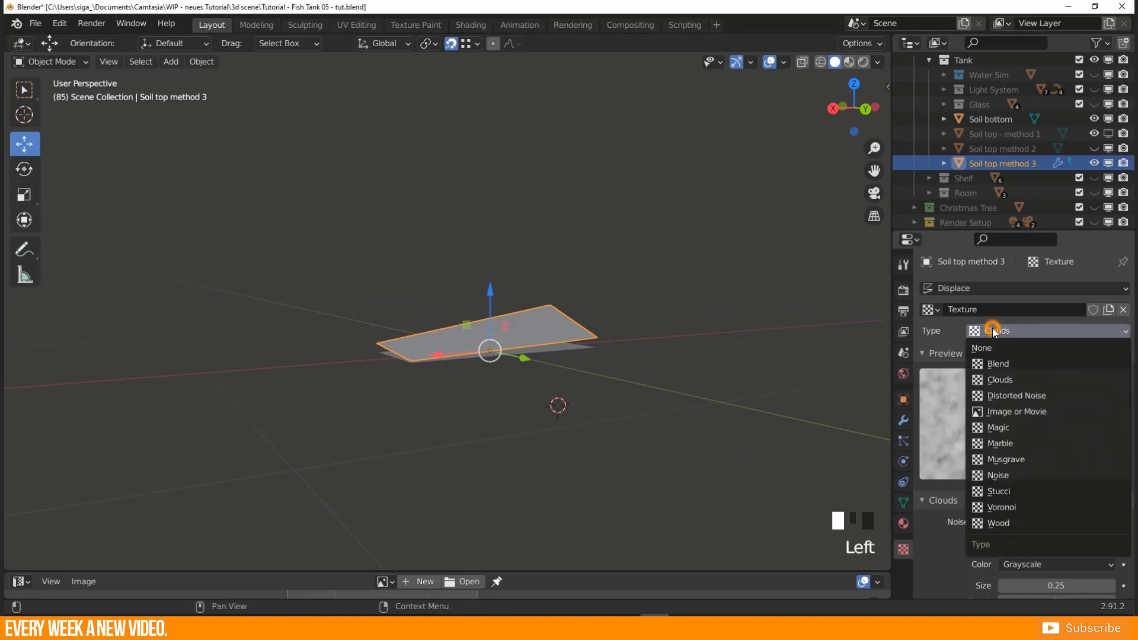
left_click(1005, 383)
Rename the clouds texture as Displ1 and choose it as the Displace modifier's texture.
double_click(962, 310)
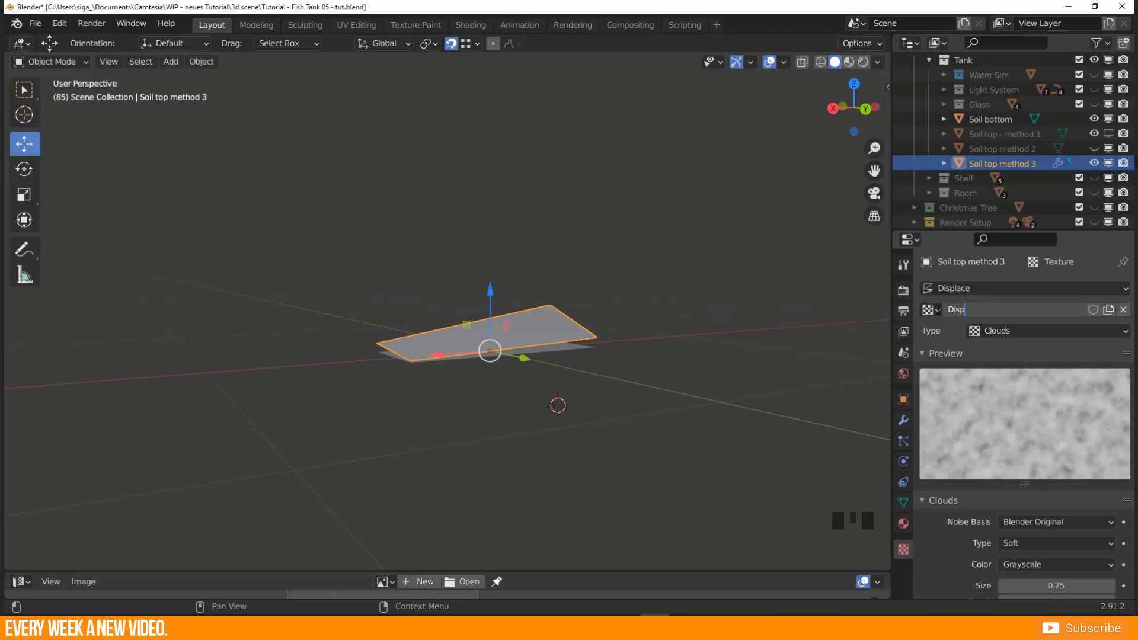
key("Return")
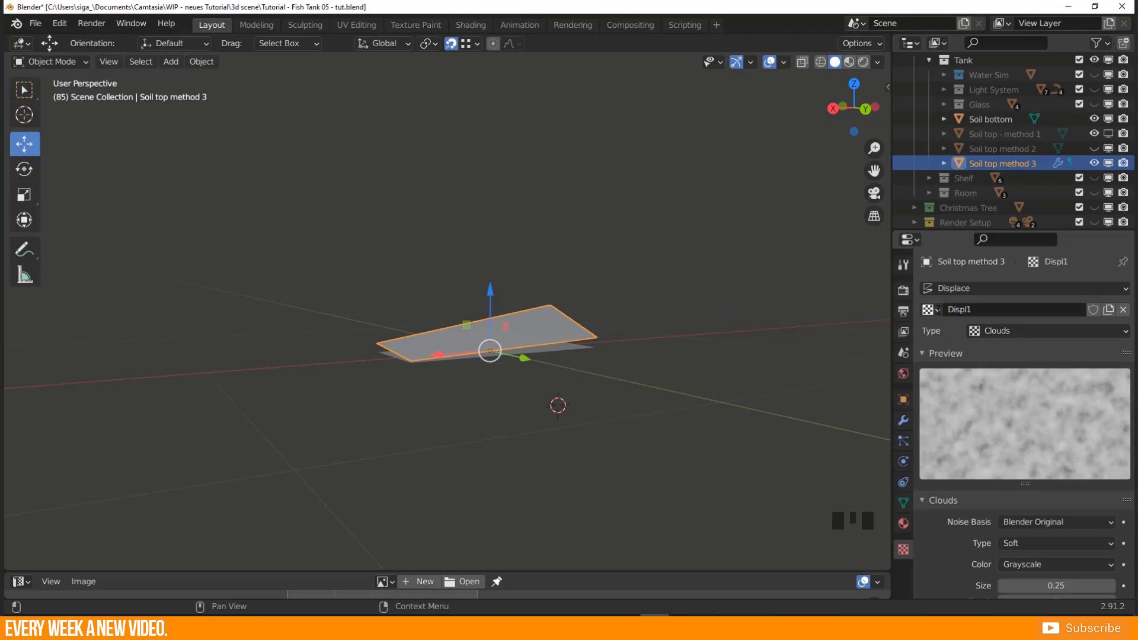
middle_click_drag(844, 332, 851, 332)
scroll(851, 333, "up", 2)
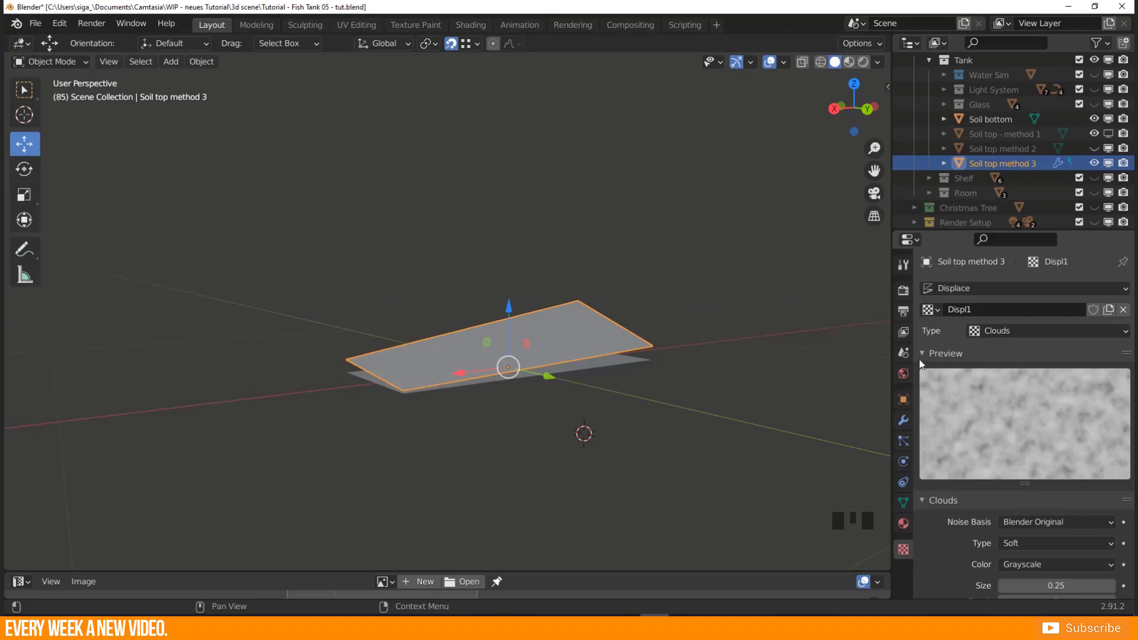
left_click(903, 420)
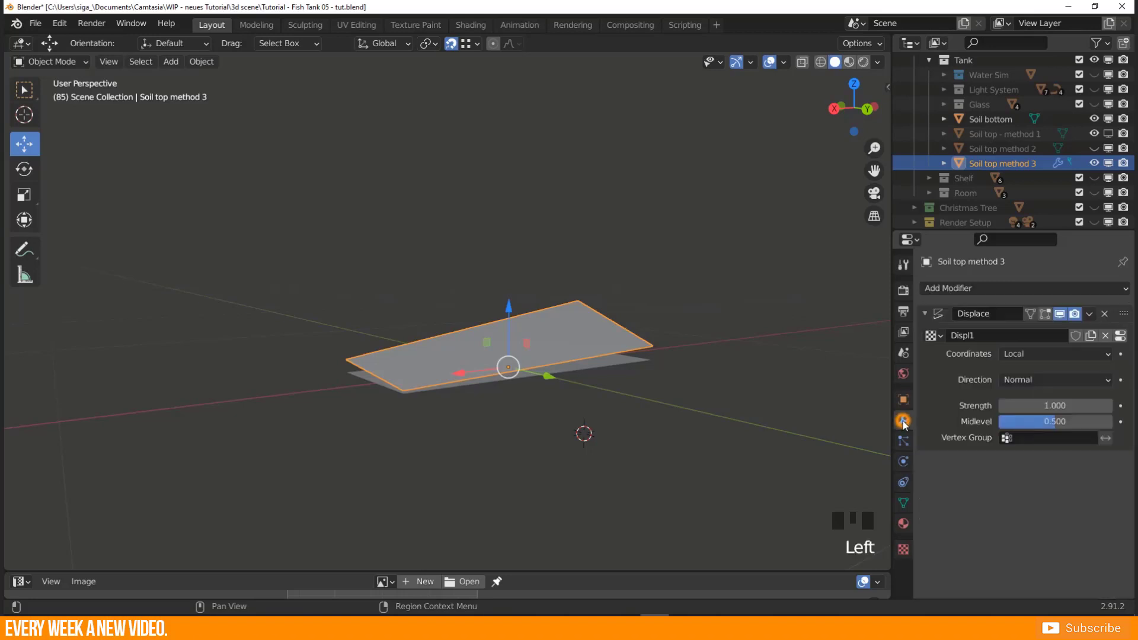
left_click(940, 336)
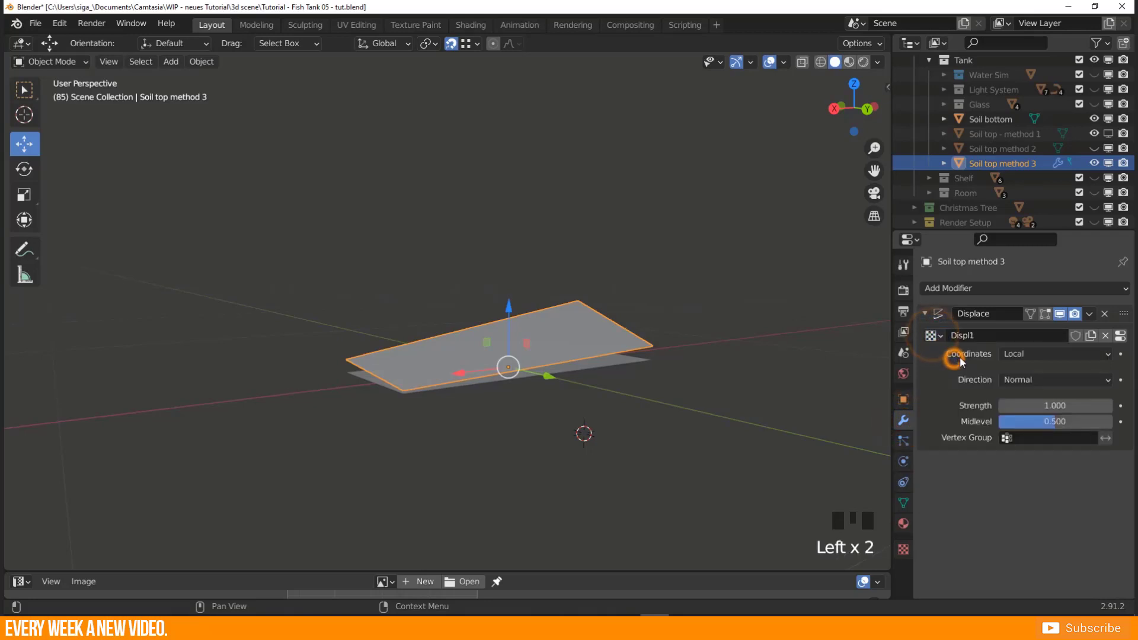
Enter Edit Mode on Soil top method 3 and select its whole mesh.
middle_click_drag(483, 353, 503, 344)
scroll(484, 371, "up", 3)
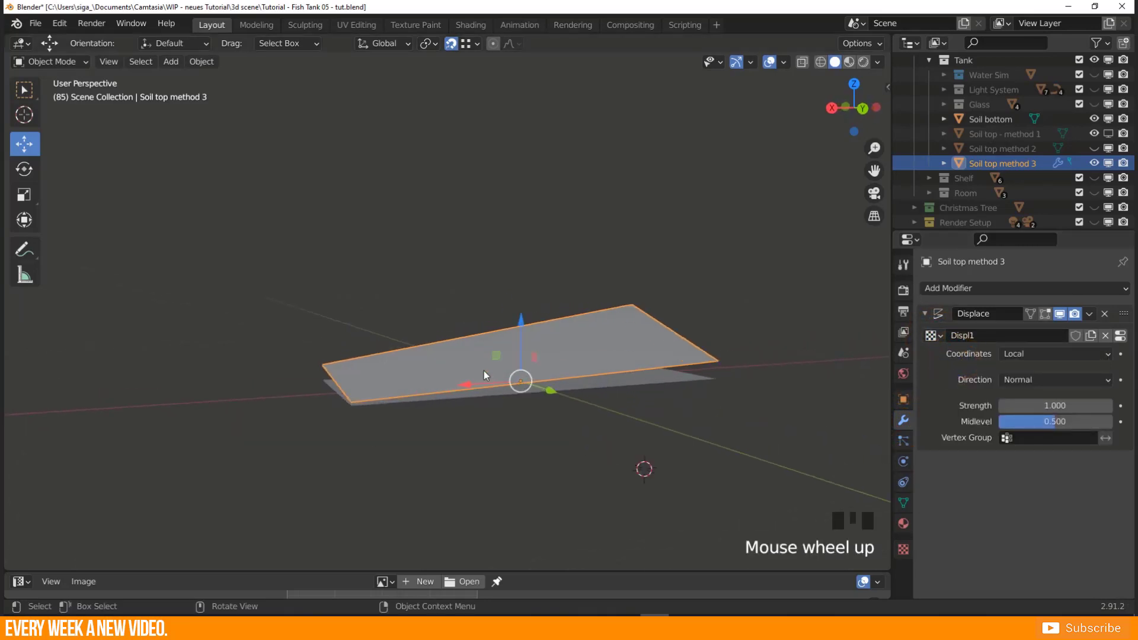
scroll(482, 371, "up", 1)
middle_click_drag(624, 485, 396, 426)
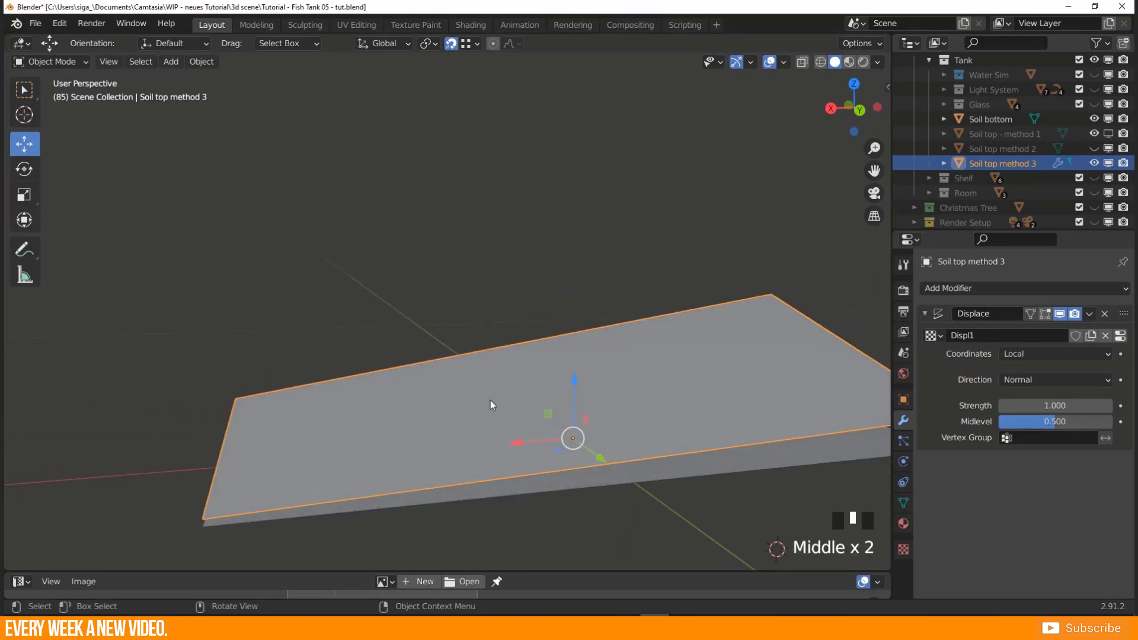
key("Tab")
key("a")
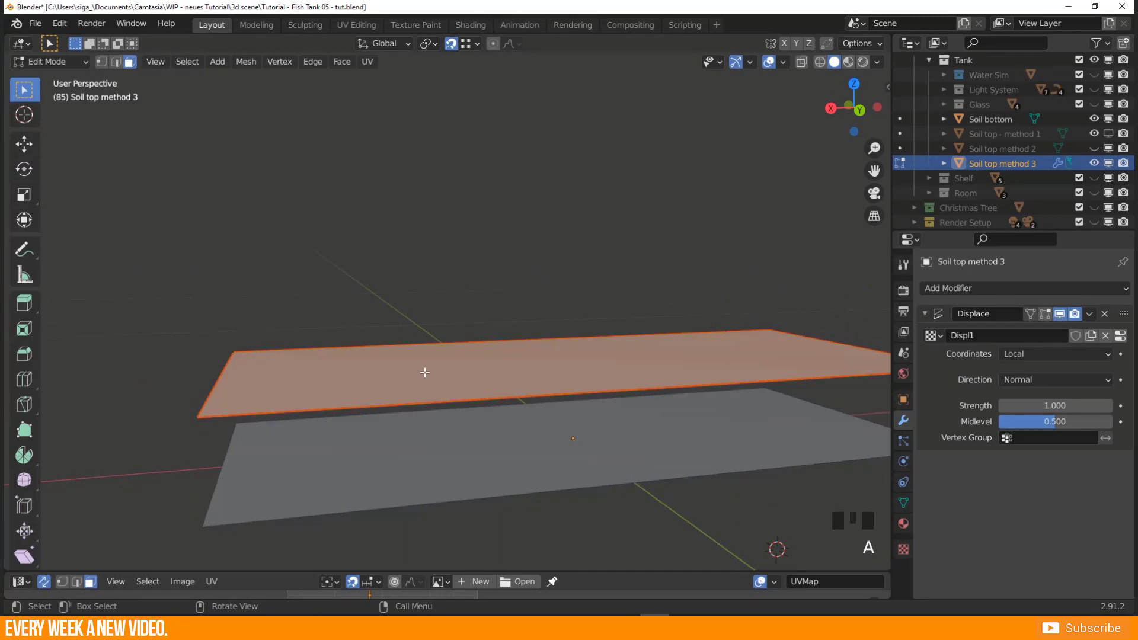
Subdivide the selected plane of Soil top method 3 with 10 cuts.
right_click(436, 364)
left_click(370, 199)
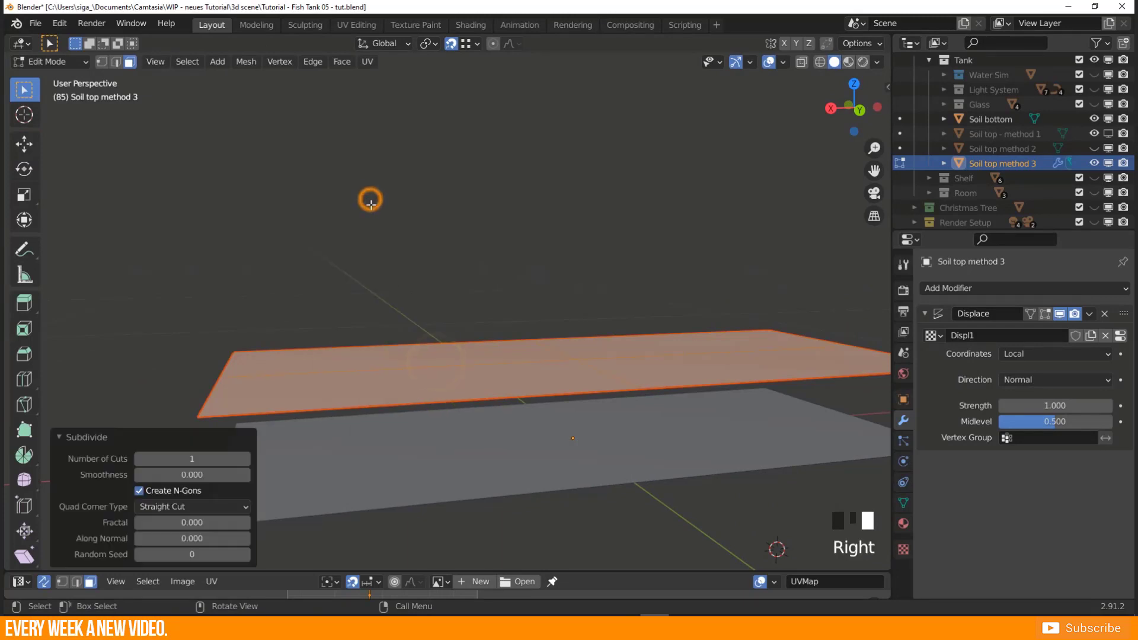
left_click(188, 458)
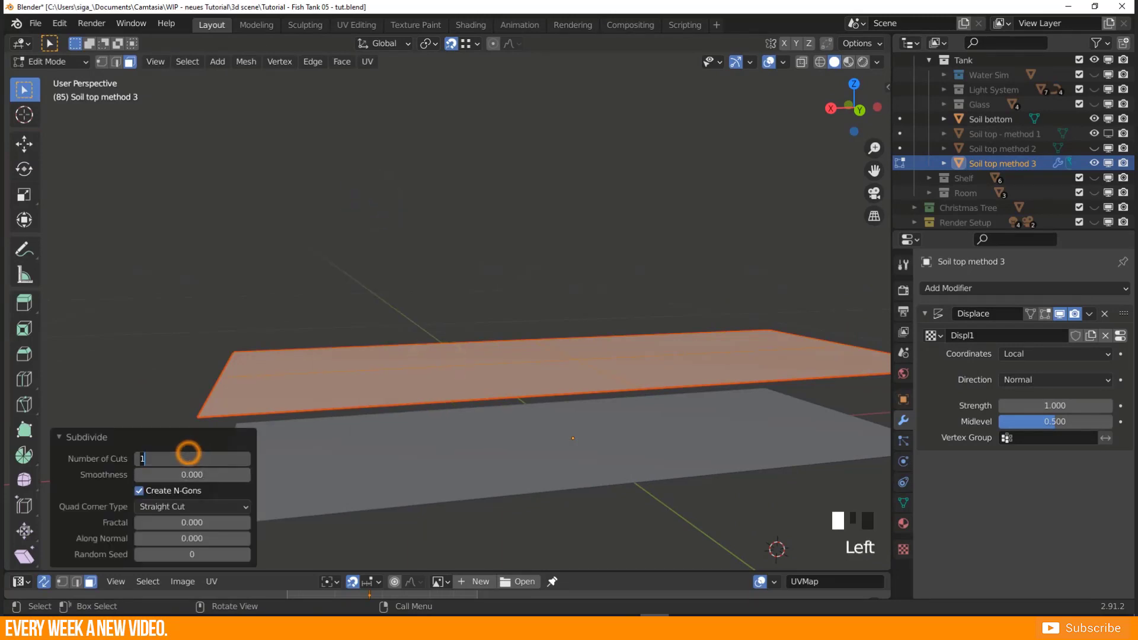
type("10")
key("Return")
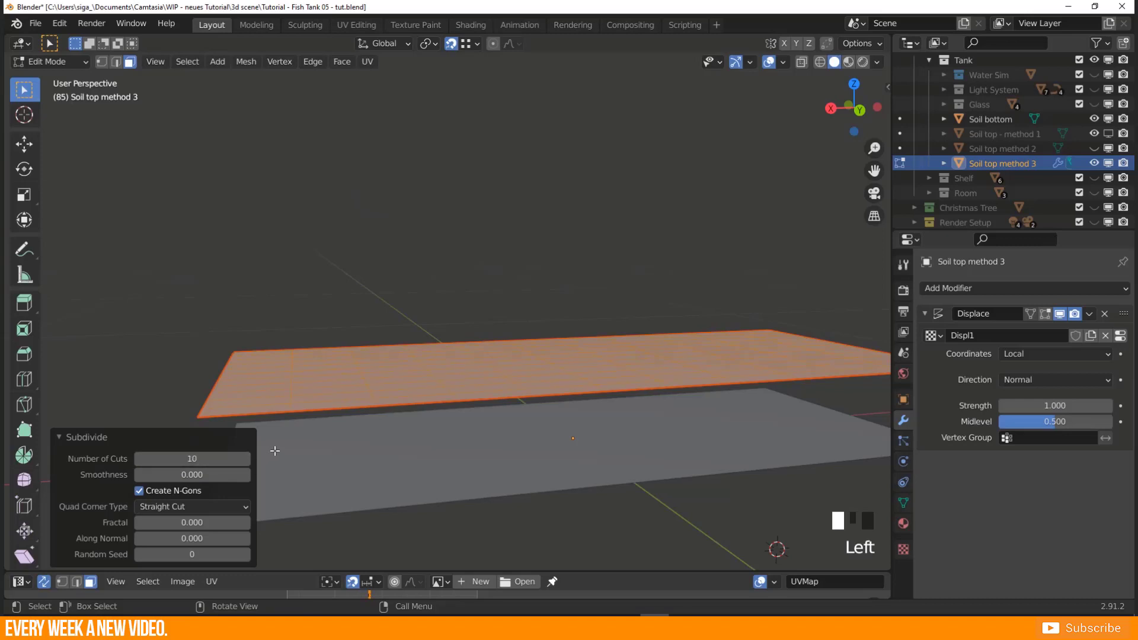
Subdivide the already divided Soil top method 3 mesh a second time with 10 cuts.
right_click(457, 376)
left_click(393, 327)
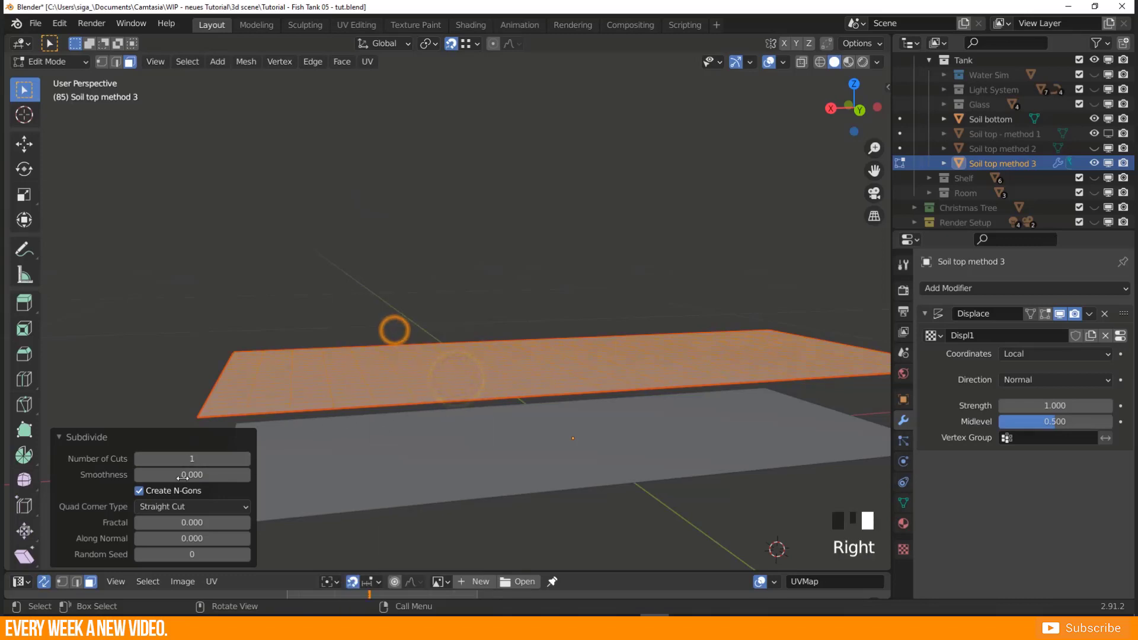
left_click(198, 459)
type("10")
key("Return")
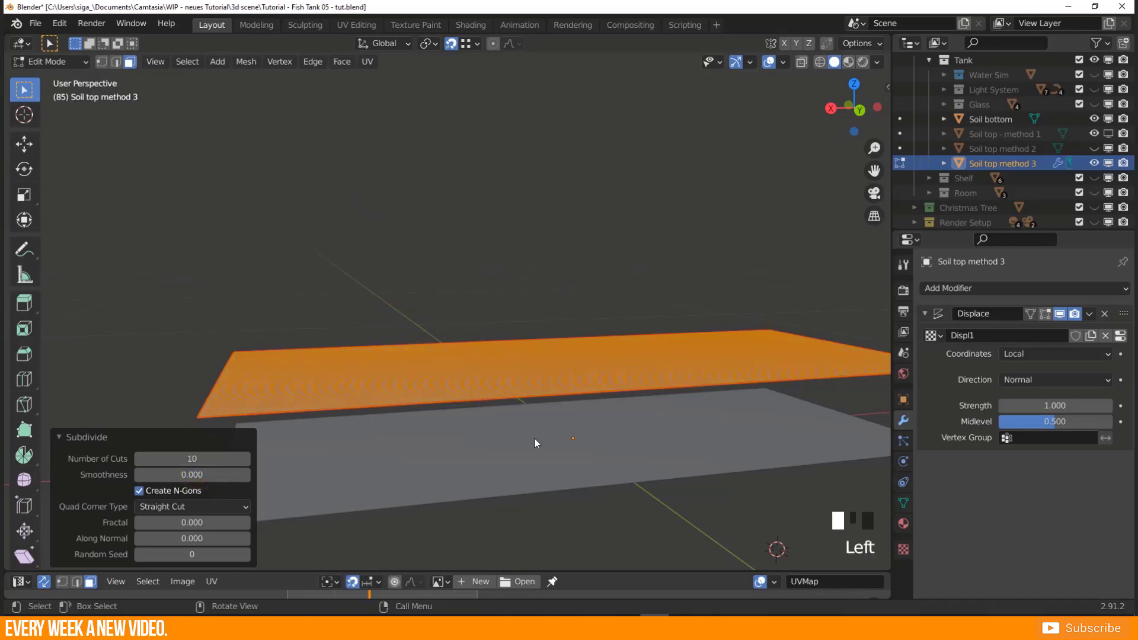
mouse_move(534, 438)
middle_mouse_down()
mouse_move(534, 465)
mouse_move(536, 456)
middle_mouse_up()
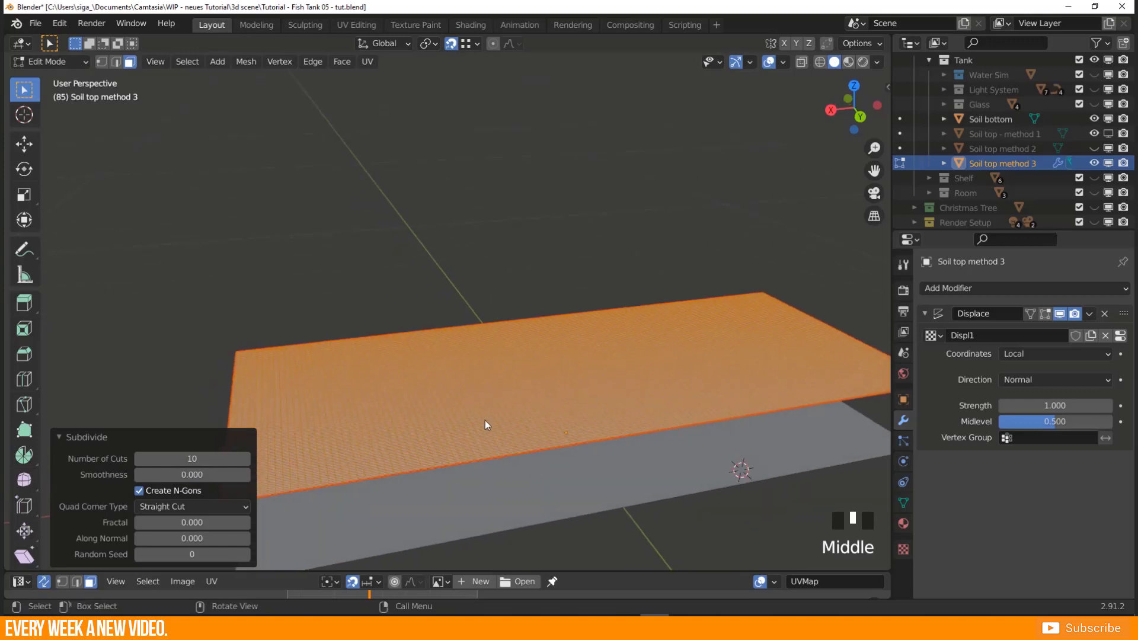
Return to Object Mode and set the Displace modifier's strength to 0.1 on Soil top method 3.
key("Tab")
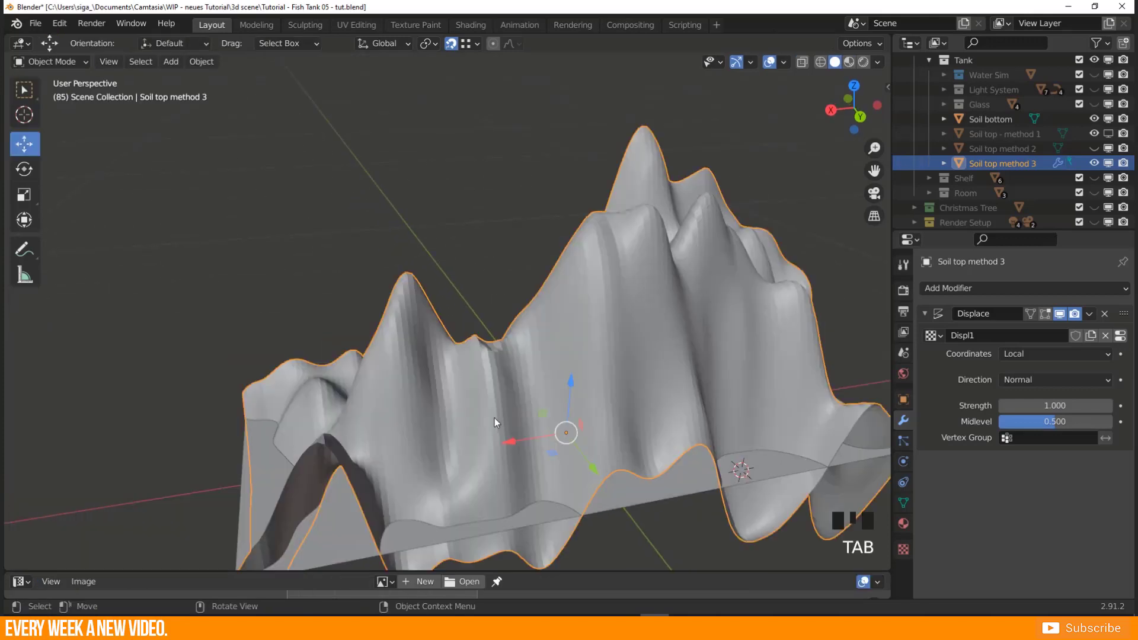
scroll(397, 404, "down", 1)
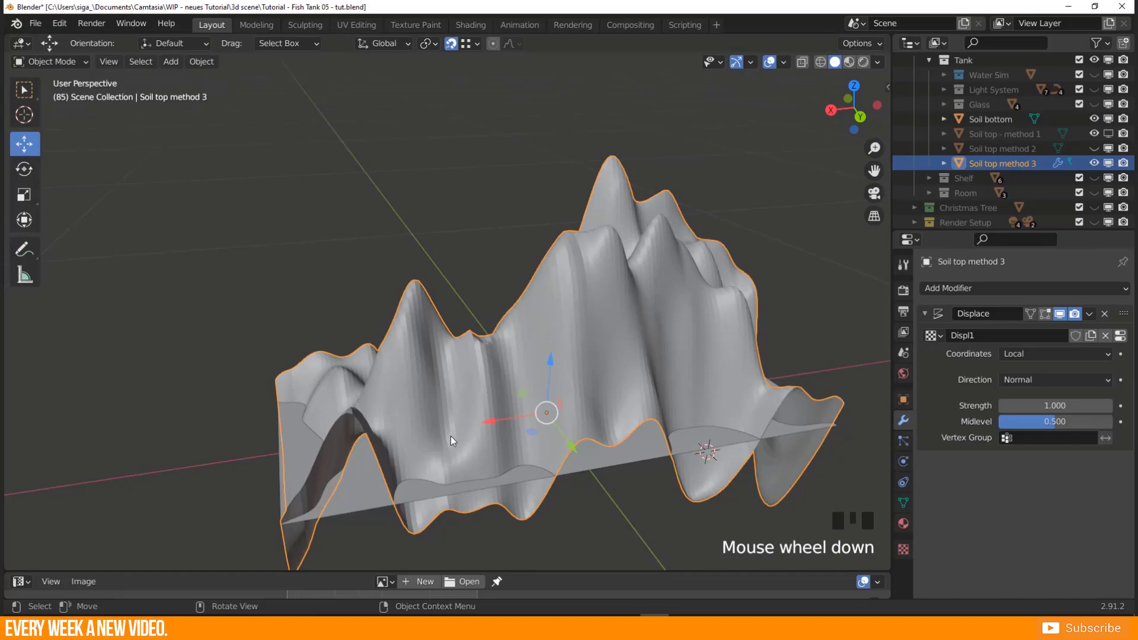
middle_click_drag(452, 437, 713, 369)
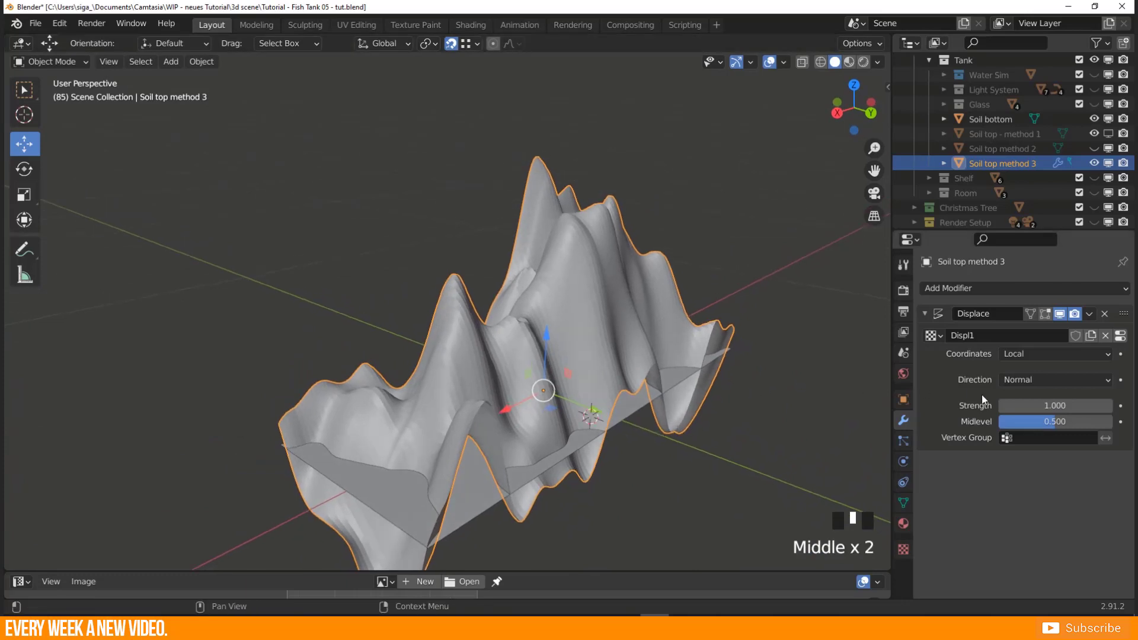
left_click_drag(1009, 405, 955, 406)
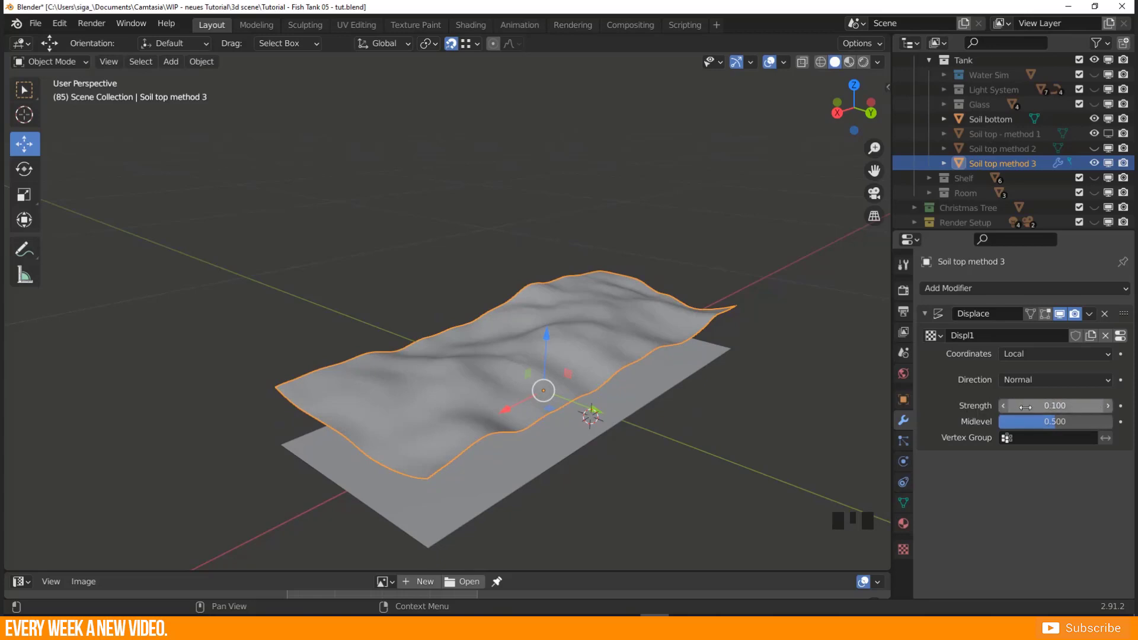
Examine the displaced Soil top method 3 surface from above and from several sides.
middle_click_drag(432, 415, 520, 435)
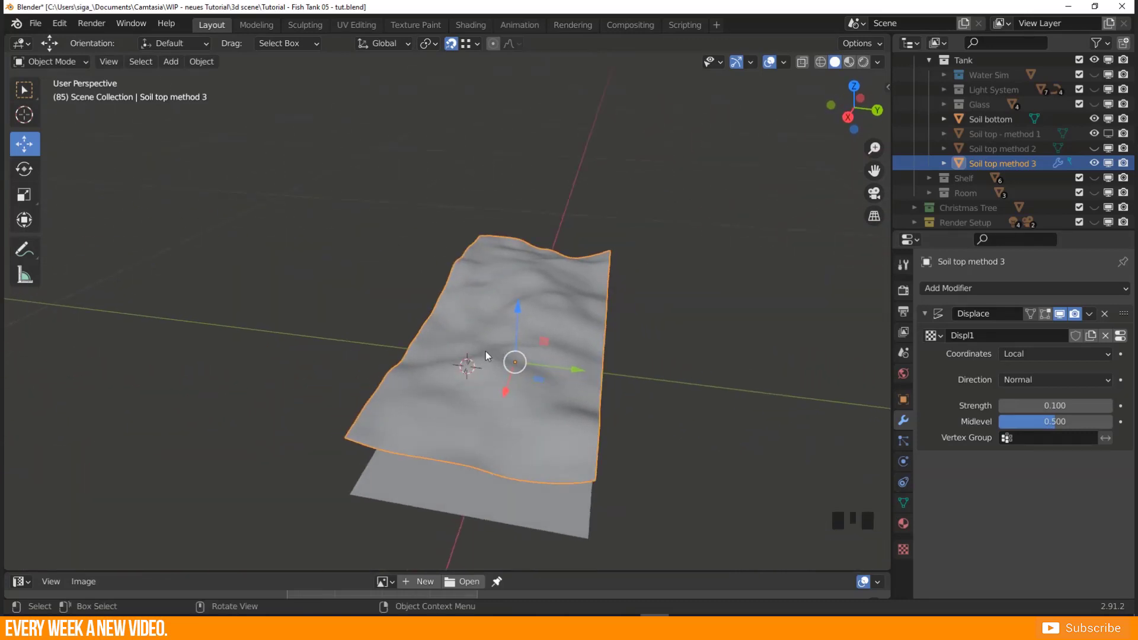
key("KP_7")
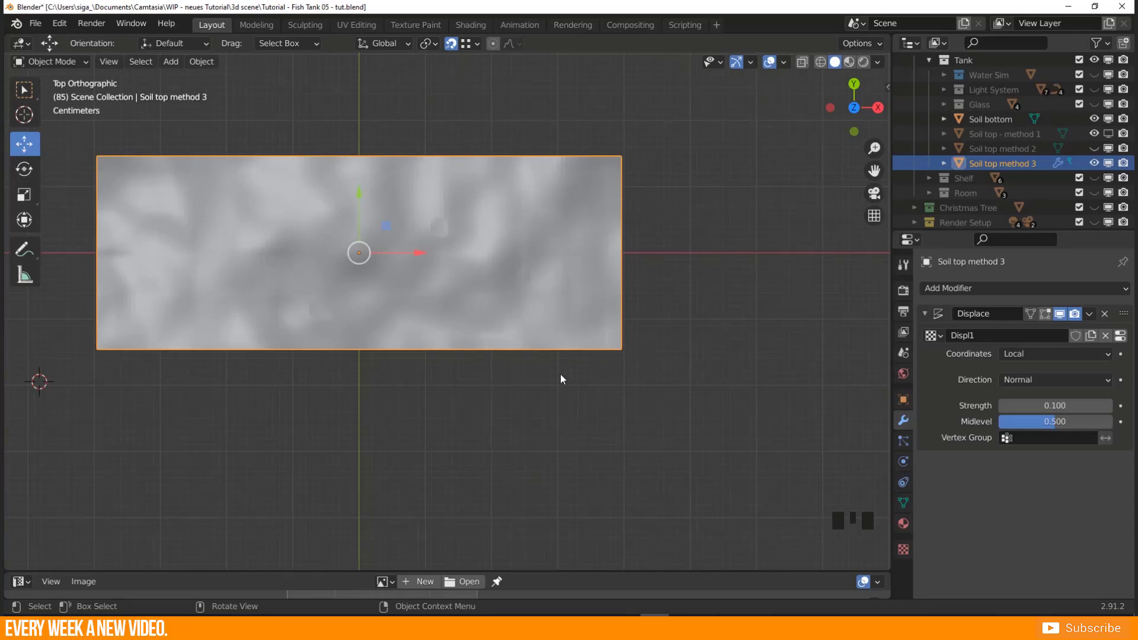
middle_click_drag(575, 384, 522, 373)
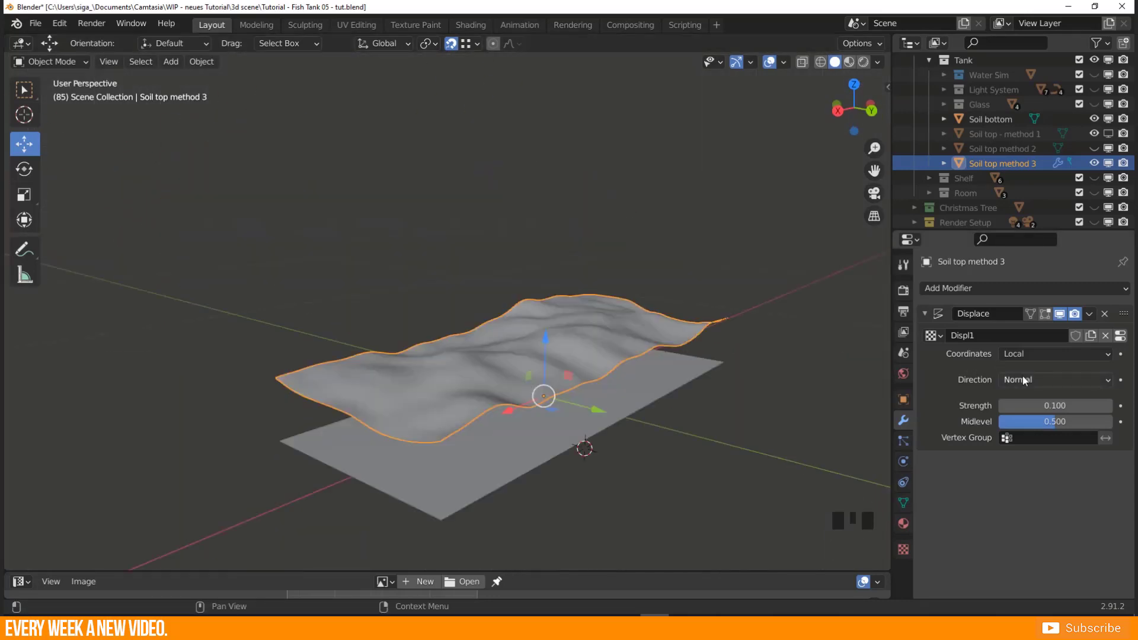
middle_click_drag(627, 461, 882, 436)
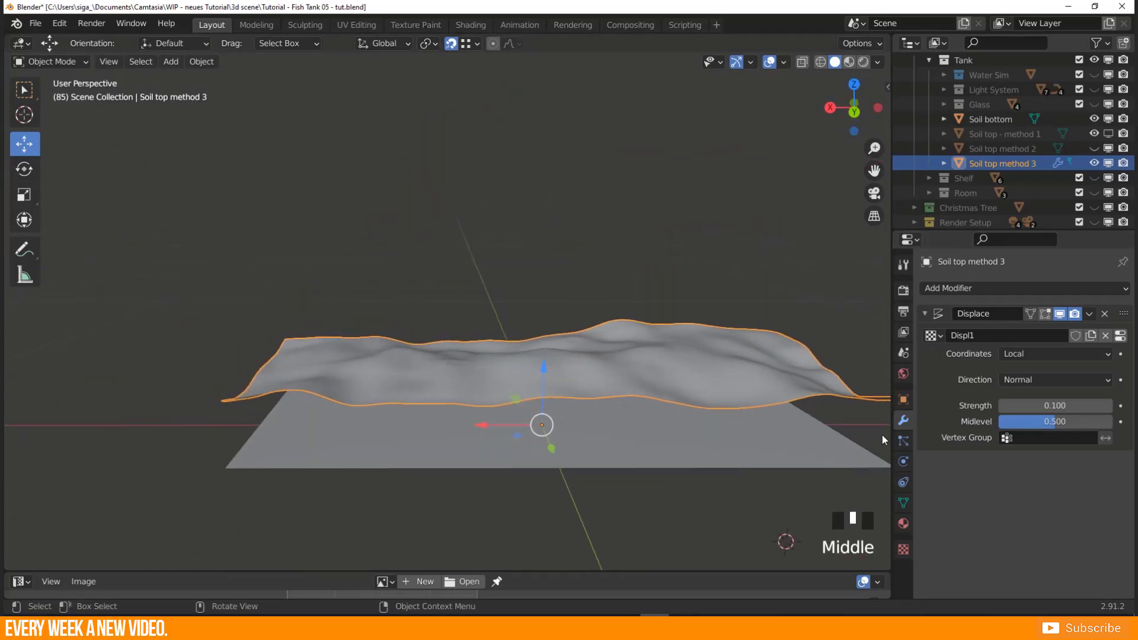
left_click(1062, 405)
mouse_move(1062, 405)
left_mouse_down()
mouse_move(1044, 405)
mouse_move(1085, 404)
mouse_move(1031, 405)
mouse_move(1088, 405)
mouse_move(1067, 404)
left_mouse_up()
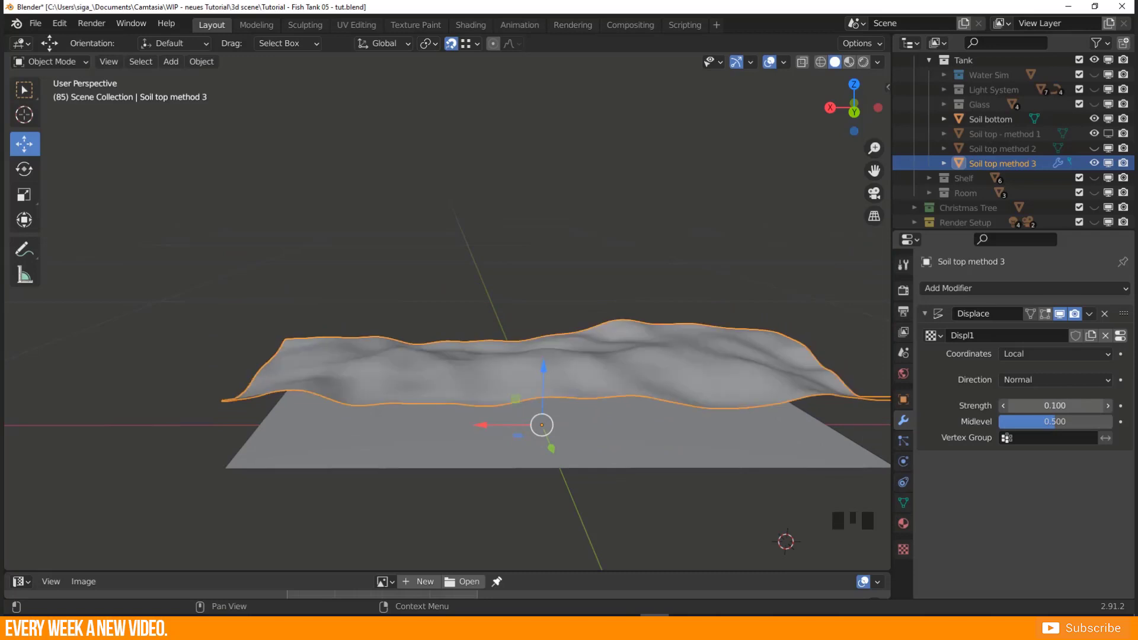
middle_click_drag(340, 334, 437, 444)
middle_click_drag(547, 468, 525, 393, "shift")
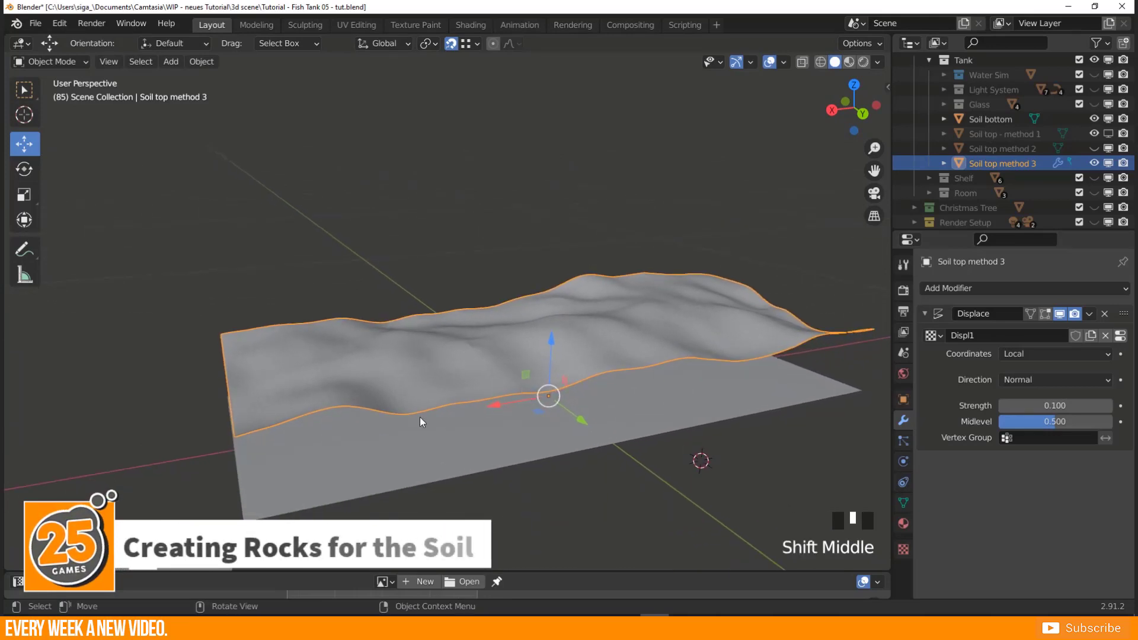
middle_click_drag(420, 422, 467, 426)
scroll(467, 427, "down", 3)
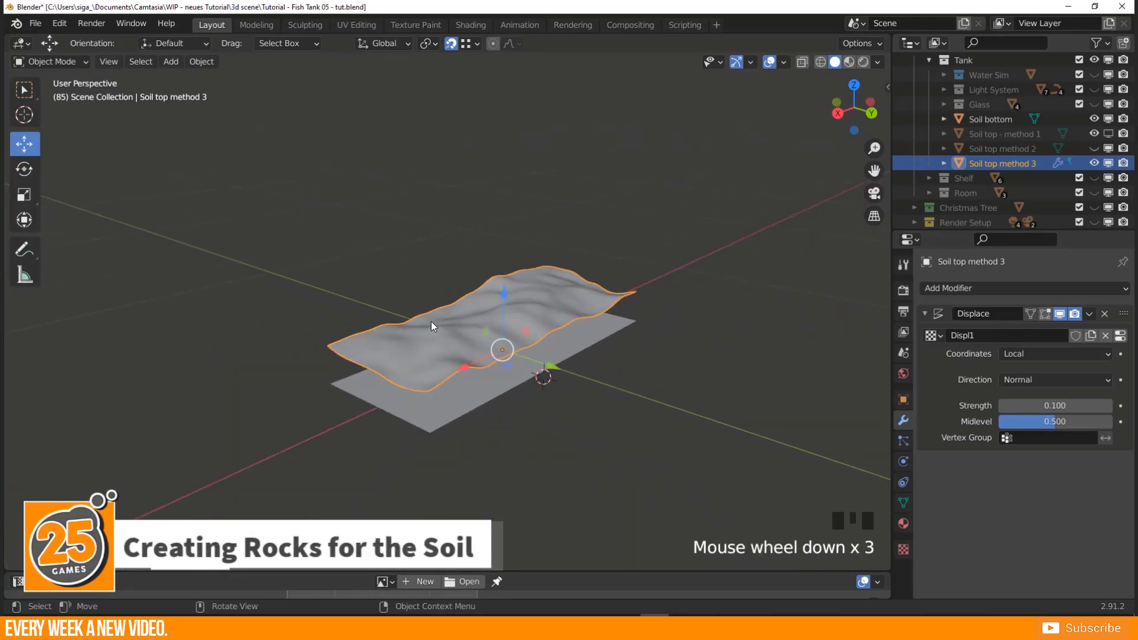
scroll(482, 402, "up", 3)
middle_click_drag(372, 387, 339, 394)
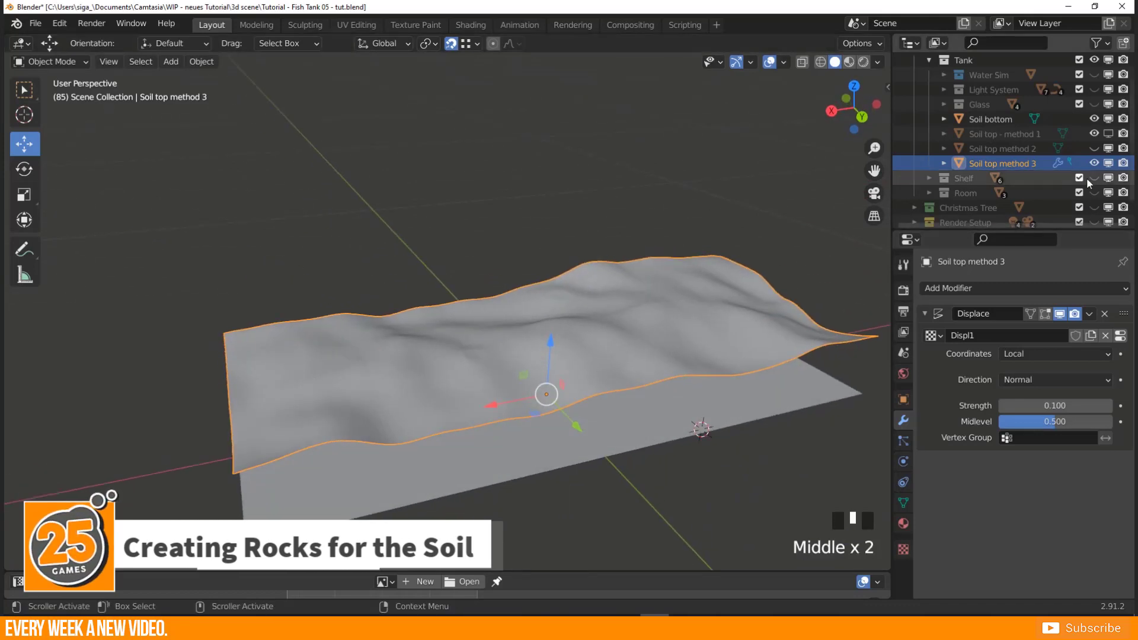
Toggle the visibility of Soil top method 3 and Soil top method 2 to compare the two surfaces.
left_click(1094, 163)
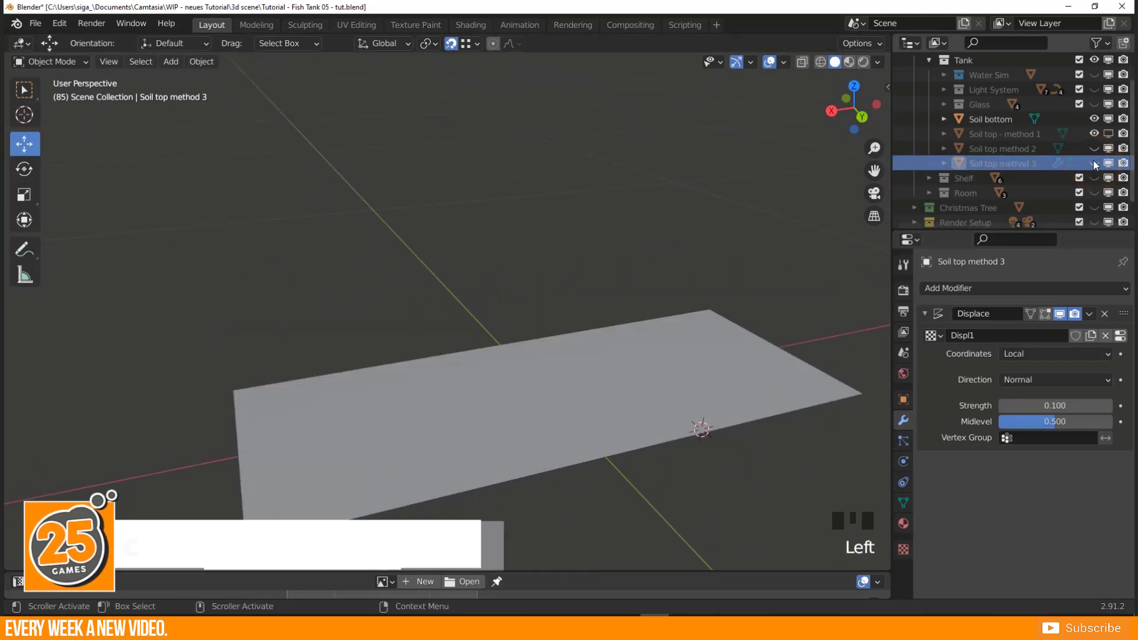
left_click(1094, 163)
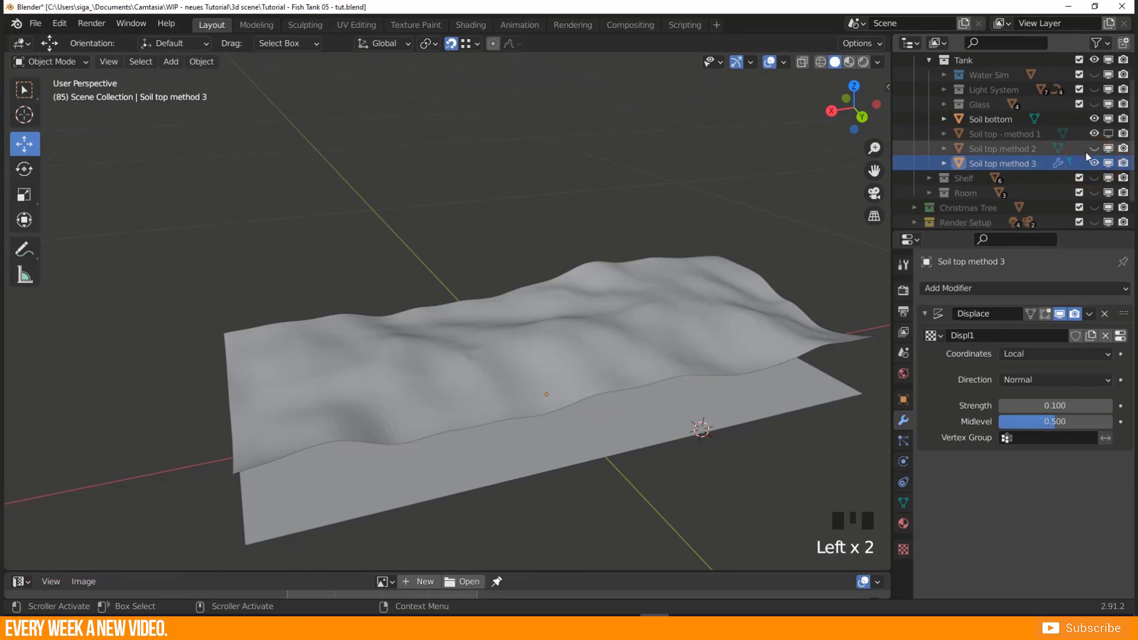
left_click(1094, 163)
left_click(1094, 148)
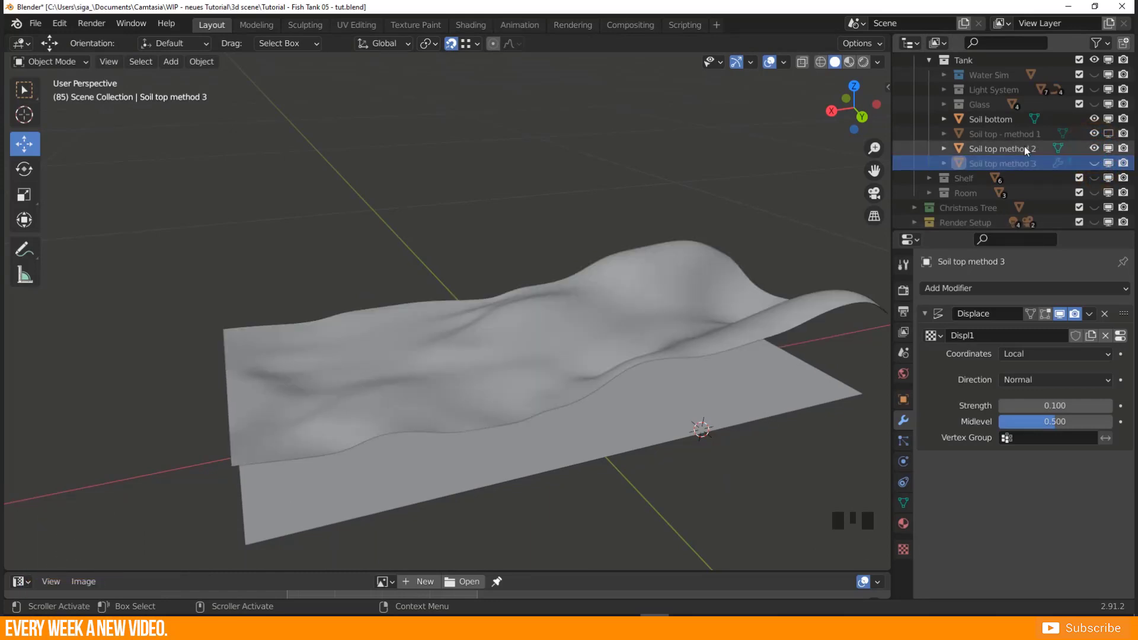
left_click(1095, 150)
Show Soil top - method 1 as the only top surface above Soil bottom and inspect its shape.
left_click(1096, 135)
left_click(1096, 135)
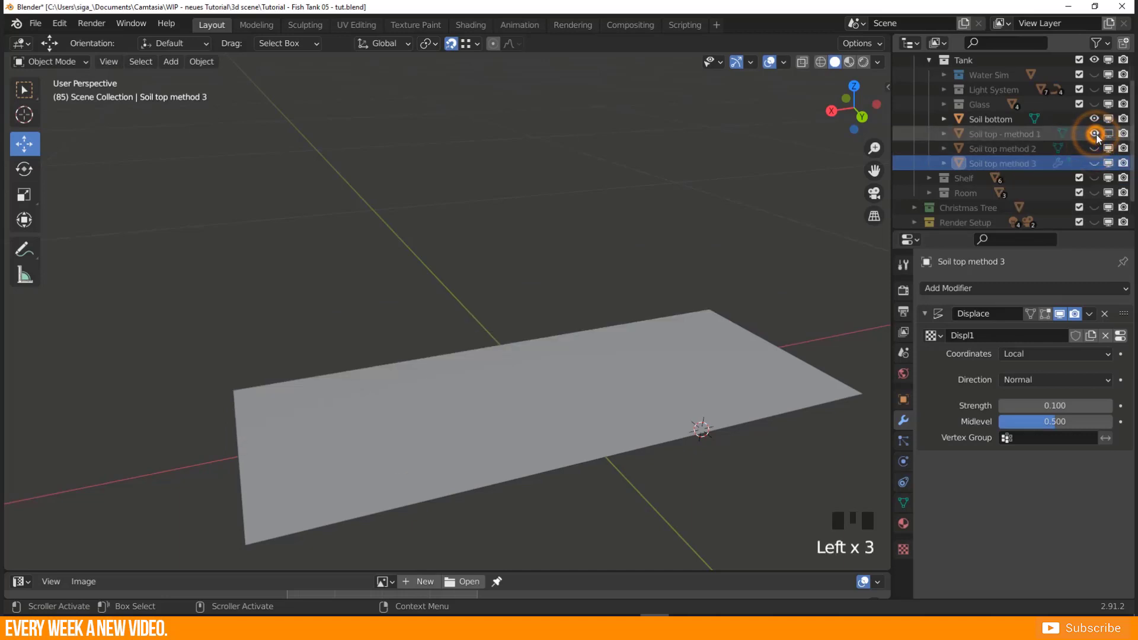
left_click(1096, 135)
left_click(1096, 136)
left_click(1096, 135)
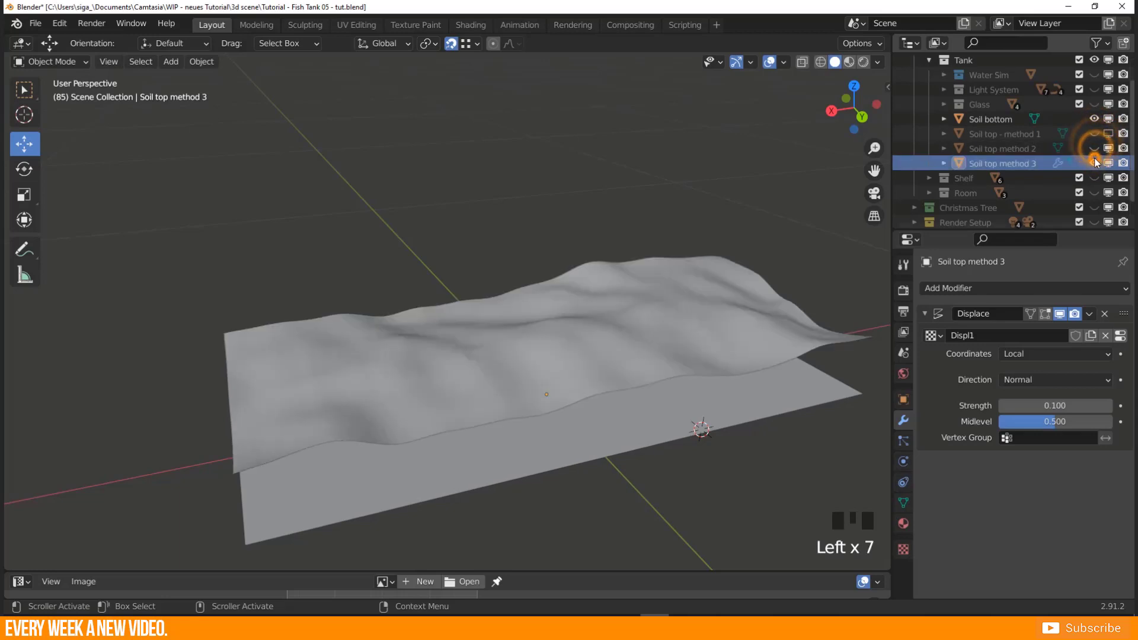
middle_click_drag(561, 335, 568, 339)
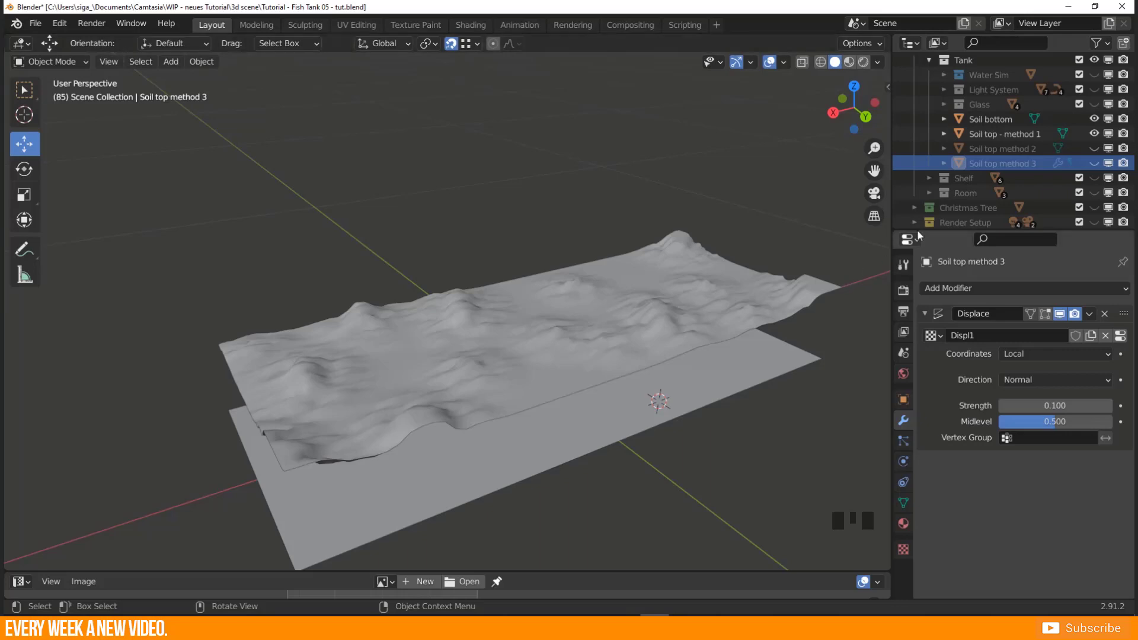
Hide Soil top - method 1, show Soil top method 2 and inspect it from several angles.
left_click(1096, 120)
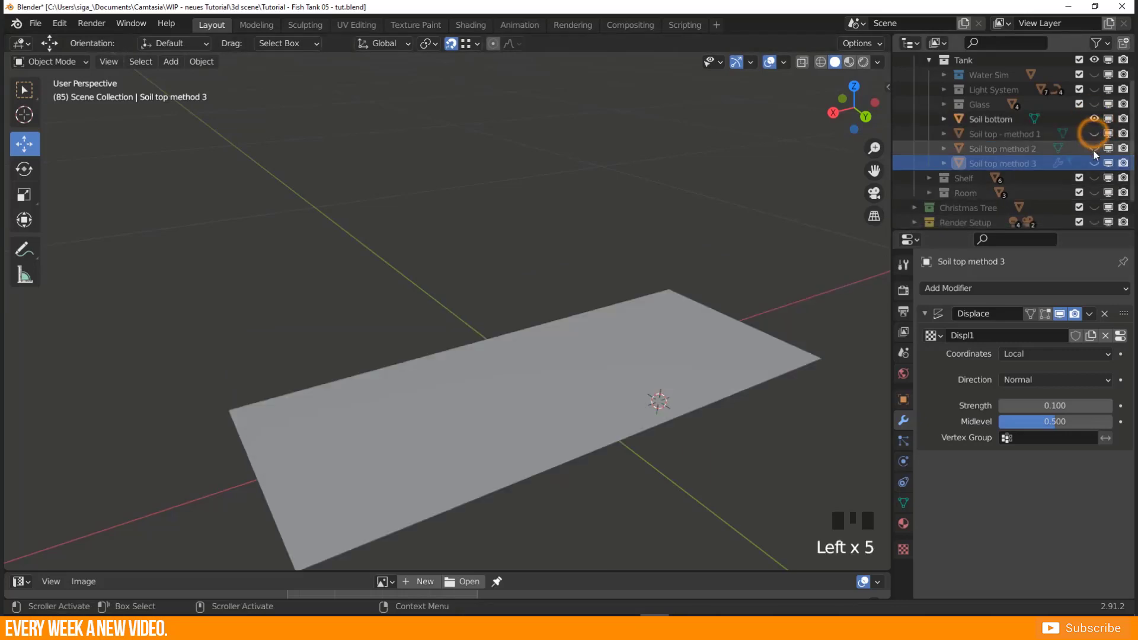
left_click(1094, 150)
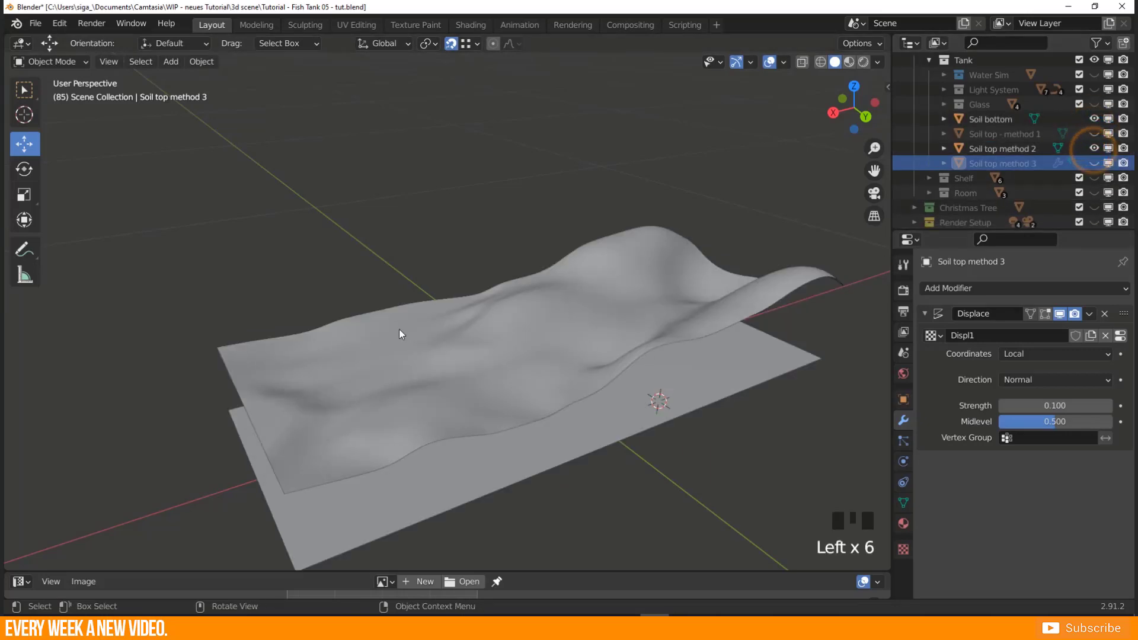
middle_click_drag(399, 329, 486, 342)
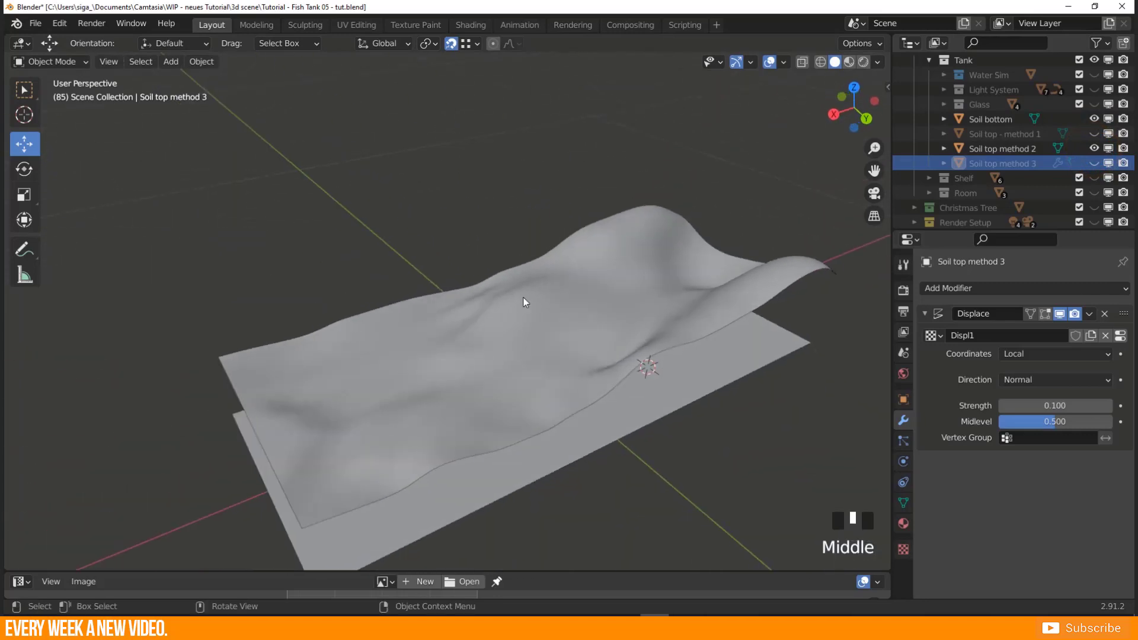
middle_click_drag(649, 302, 682, 279)
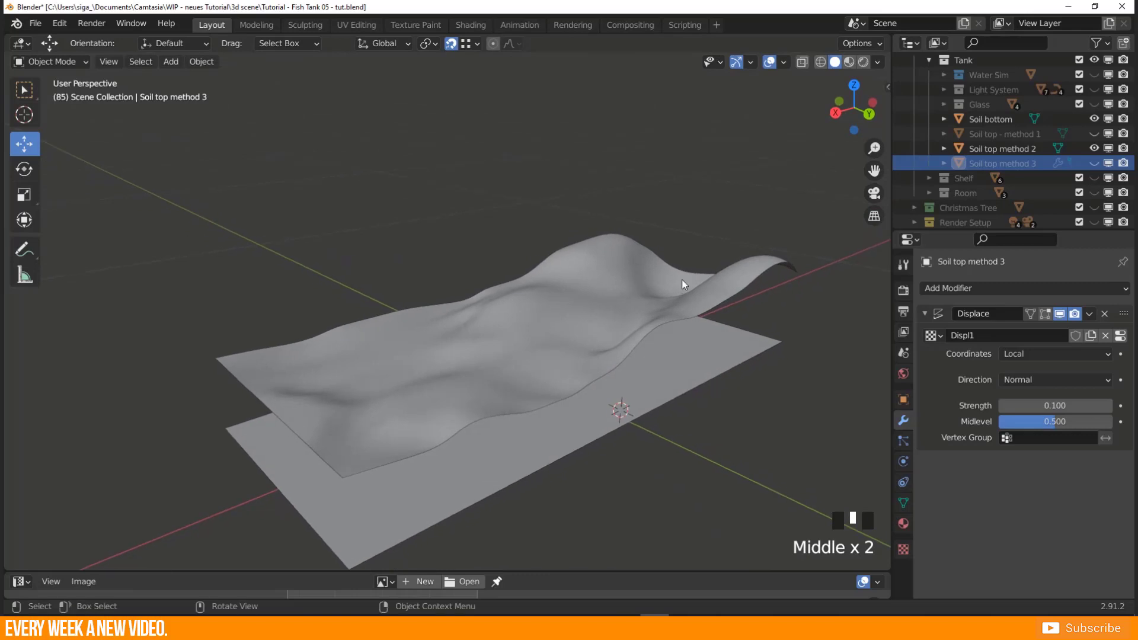
middle_click_drag(623, 313, 662, 304)
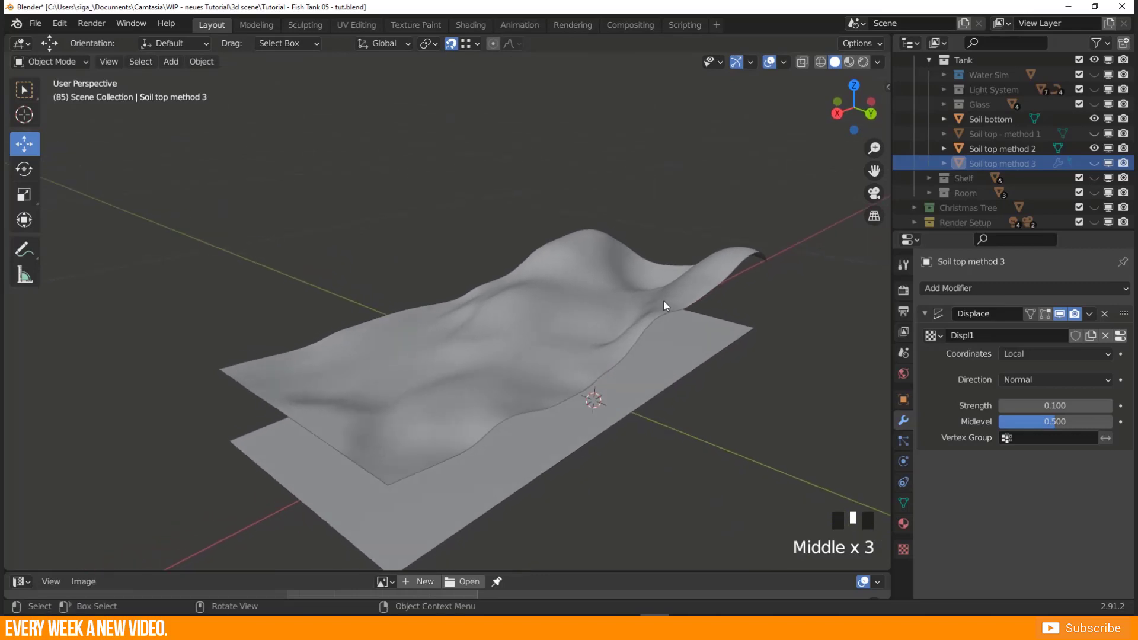
Hide Soil top method 2, show Soil top method 3 again and examine its surface up close.
left_click(1095, 148)
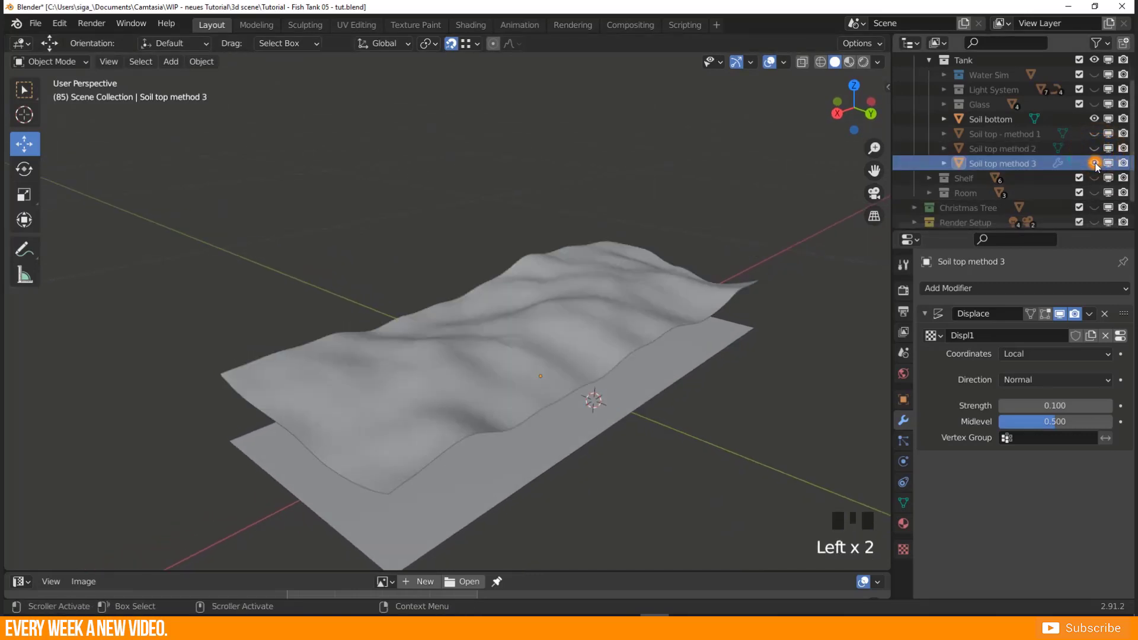
left_click(1095, 163)
middle_click_drag(542, 409, 503, 394)
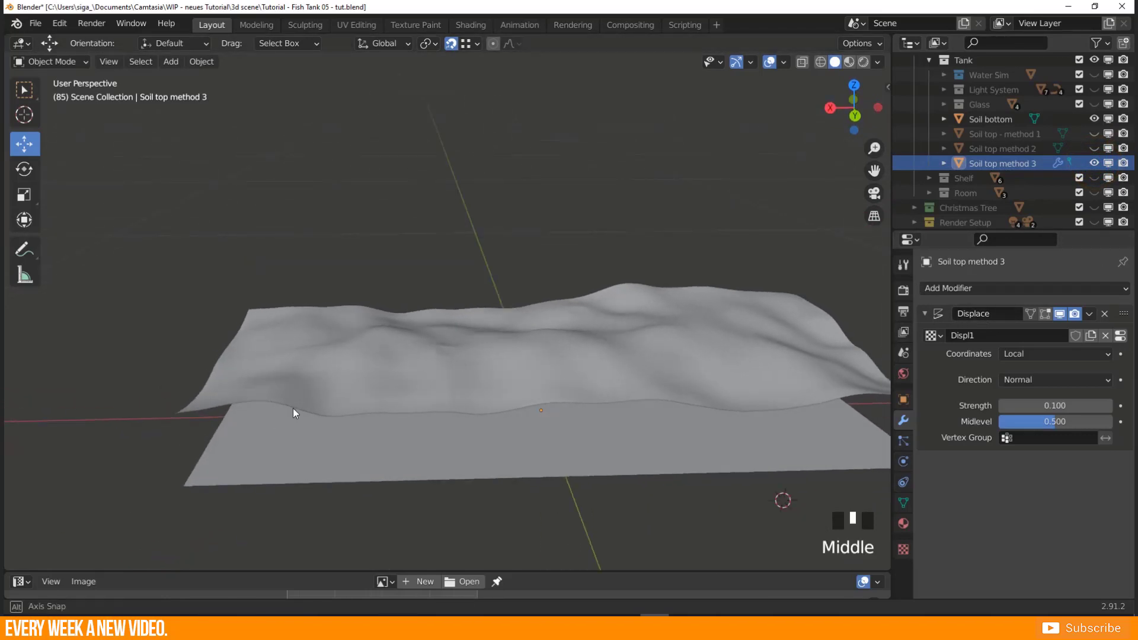
middle_click_drag(293, 408, 450, 406)
middle_click_drag(319, 443, 335, 426, "shift")
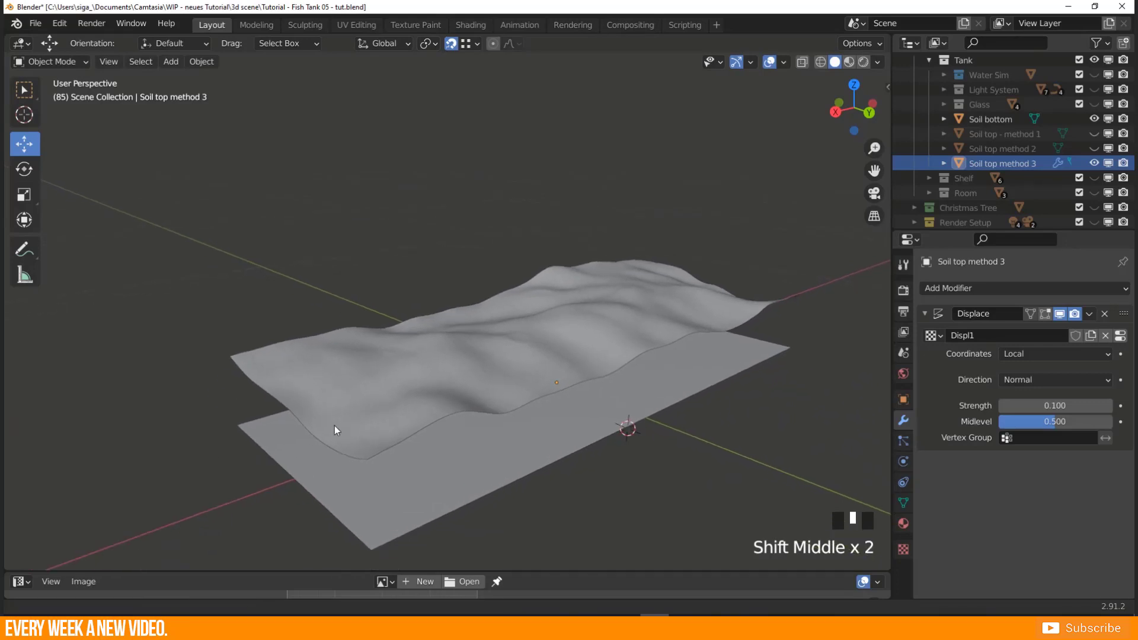
scroll(321, 425, "down", 3)
left_click(606, 463)
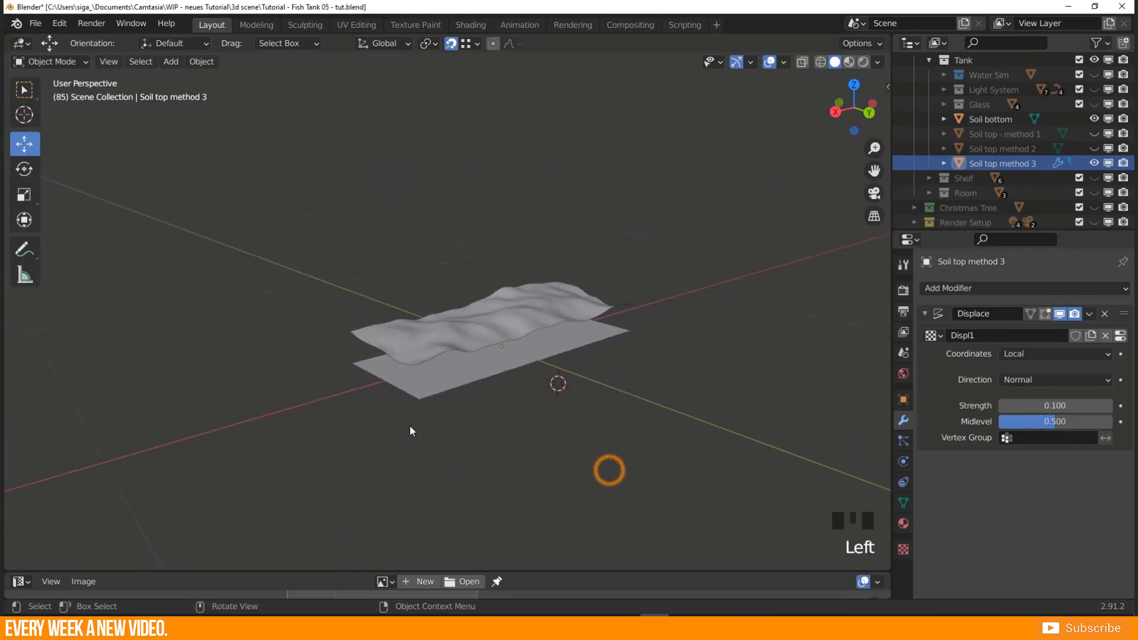
scroll(451, 363, "up", 6)
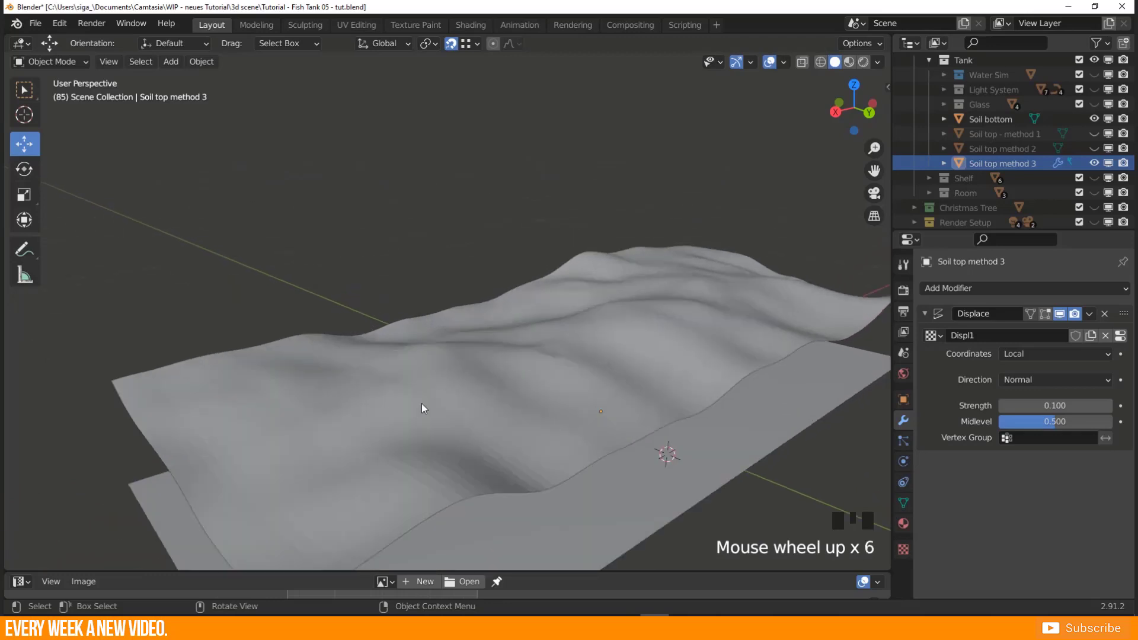
middle_click_drag(339, 445, 322, 426)
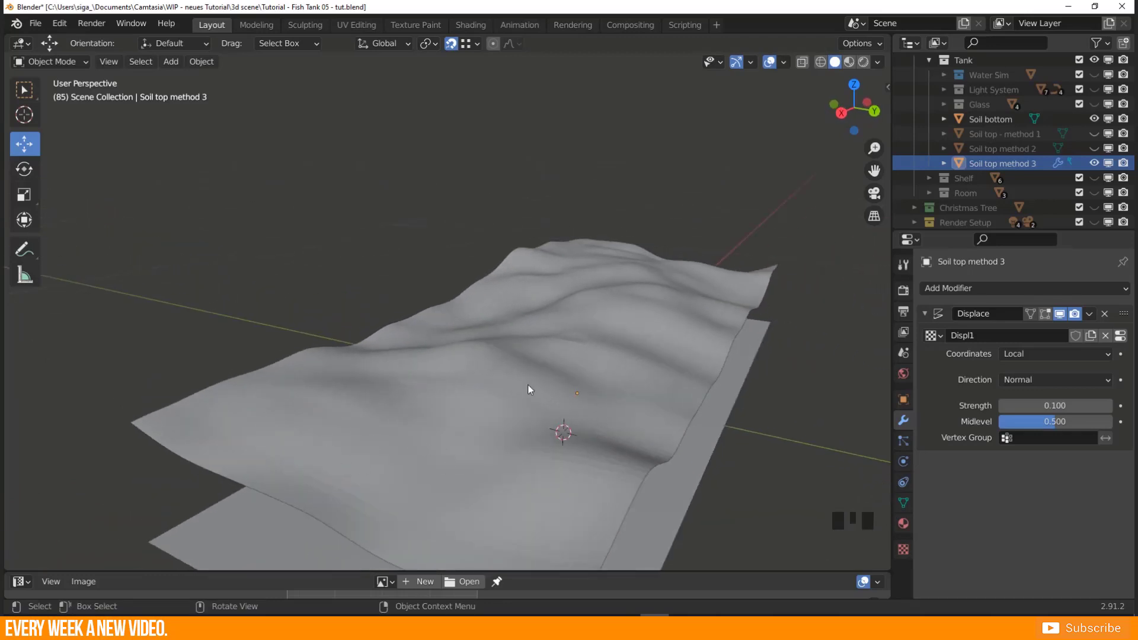
Add a cube mesh at the 3D cursor as the base shape for a rock.
scroll(530, 390, "down", 1)
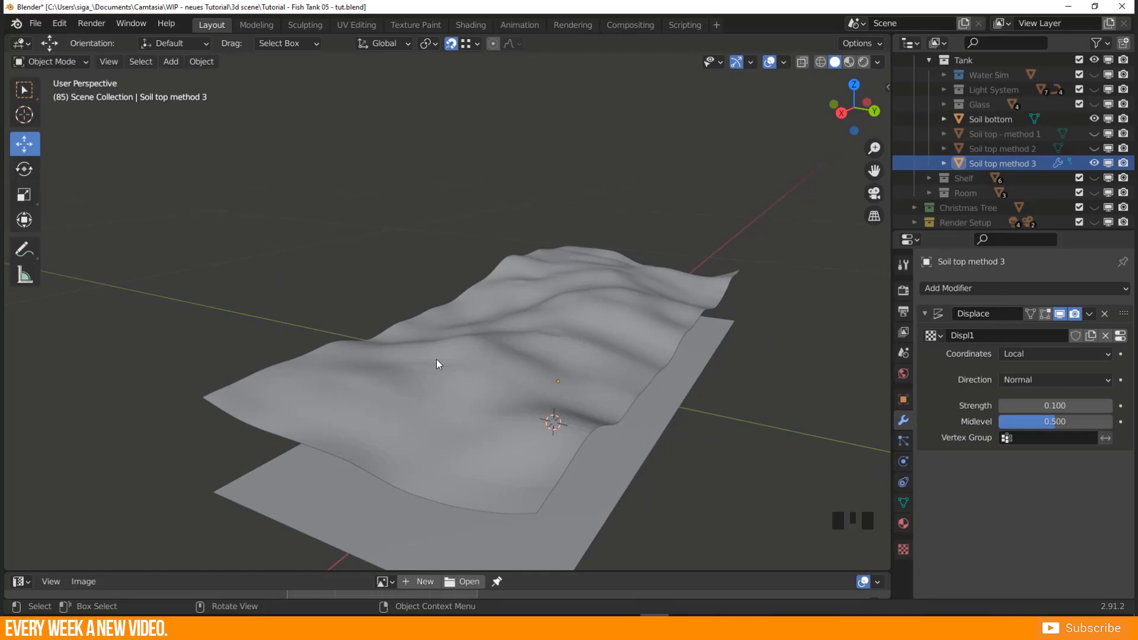
scroll(437, 359, "down", 2)
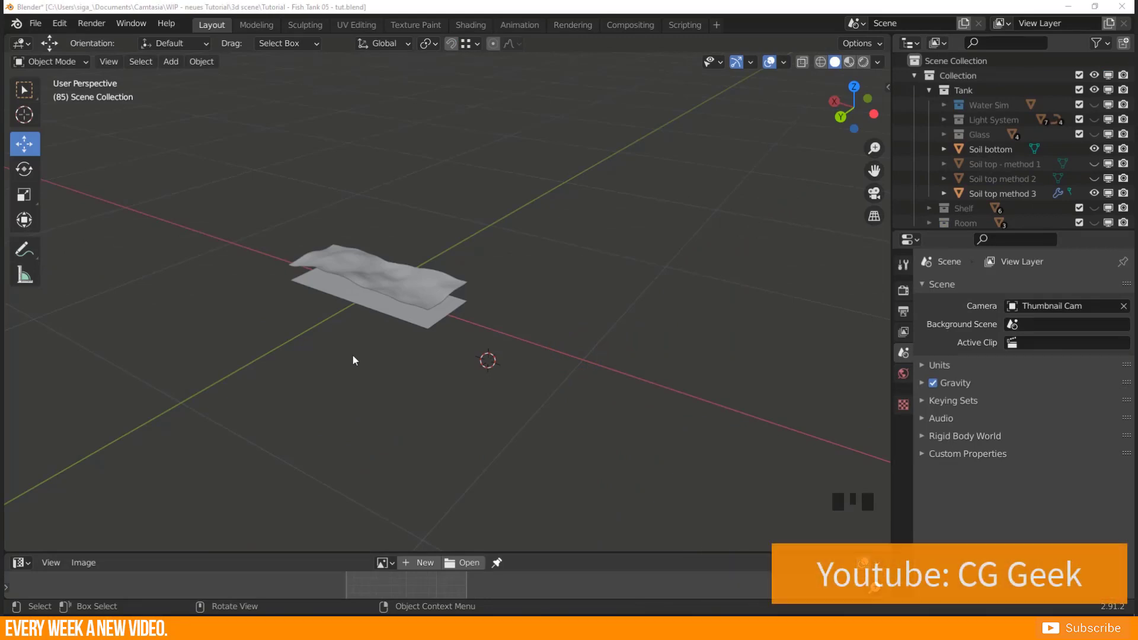
middle_click_drag(353, 358, 144, 351)
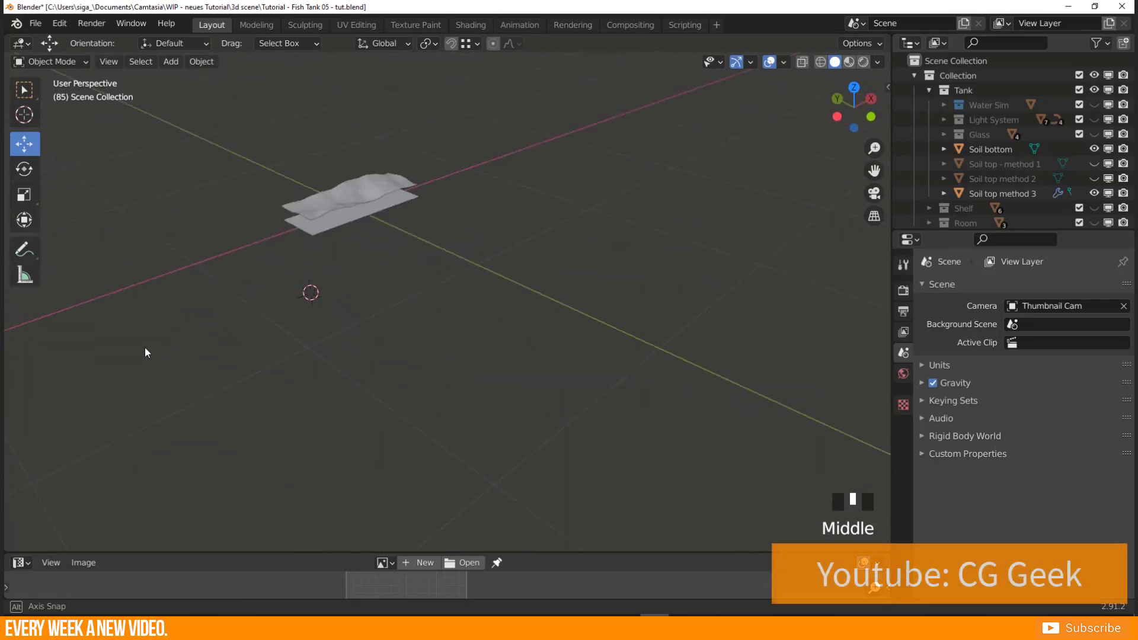
middle_click_drag(370, 228, 373, 303, "shift")
key("shift+a")
mouse_move(372, 298)
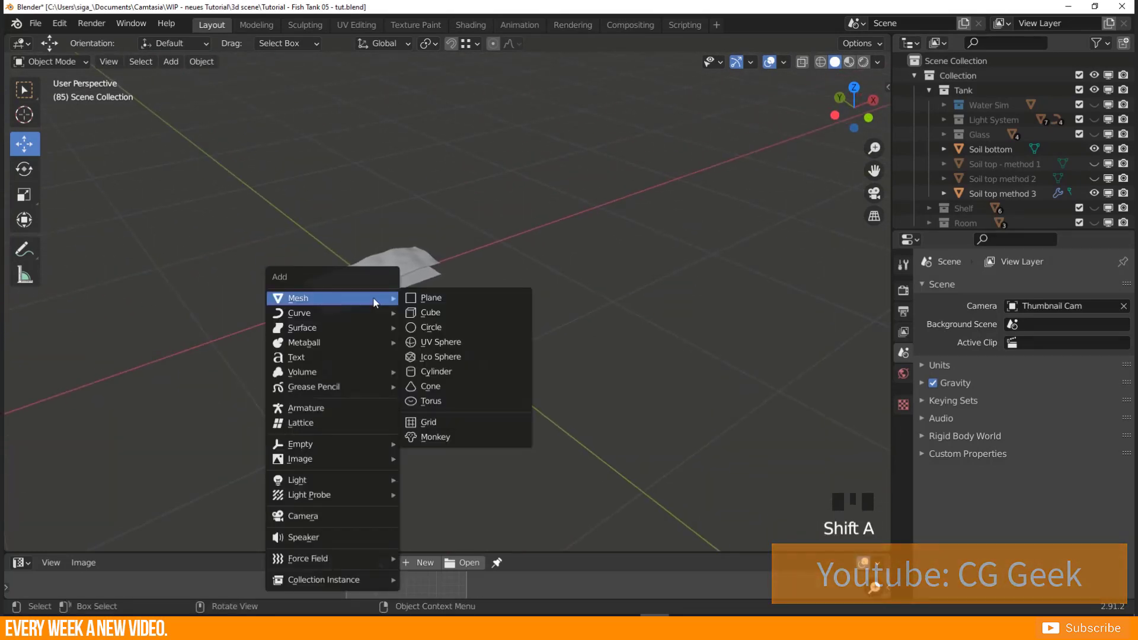
left_click(435, 312)
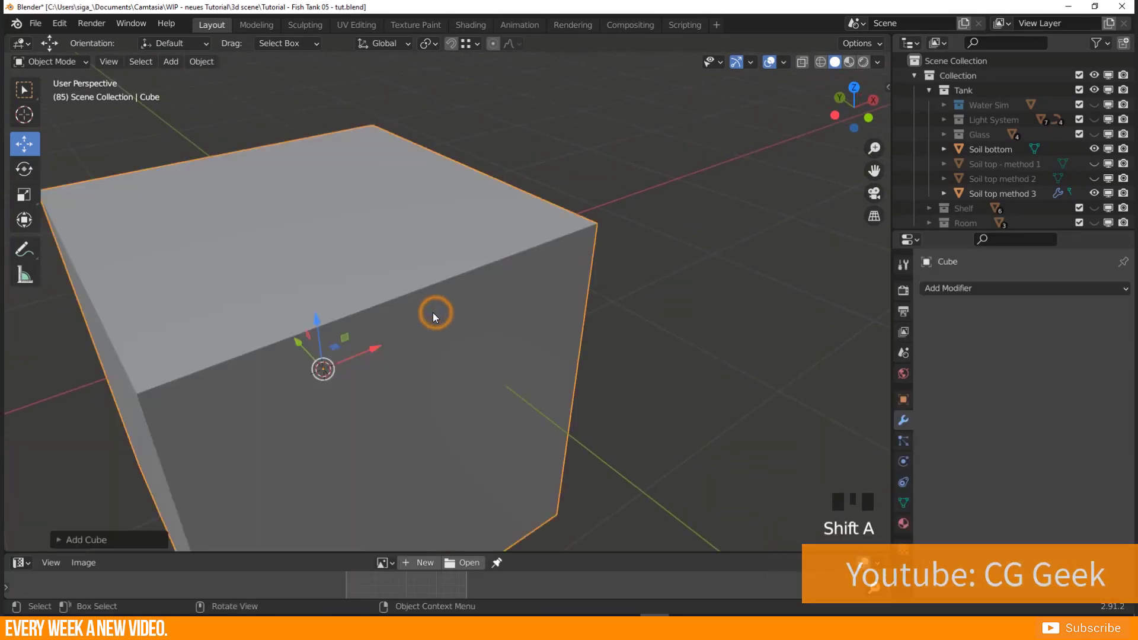
Add a Subdivision Surface modifier to the cube with a viewport level of 4.
scroll(433, 313, "down", 3)
left_click(955, 288)
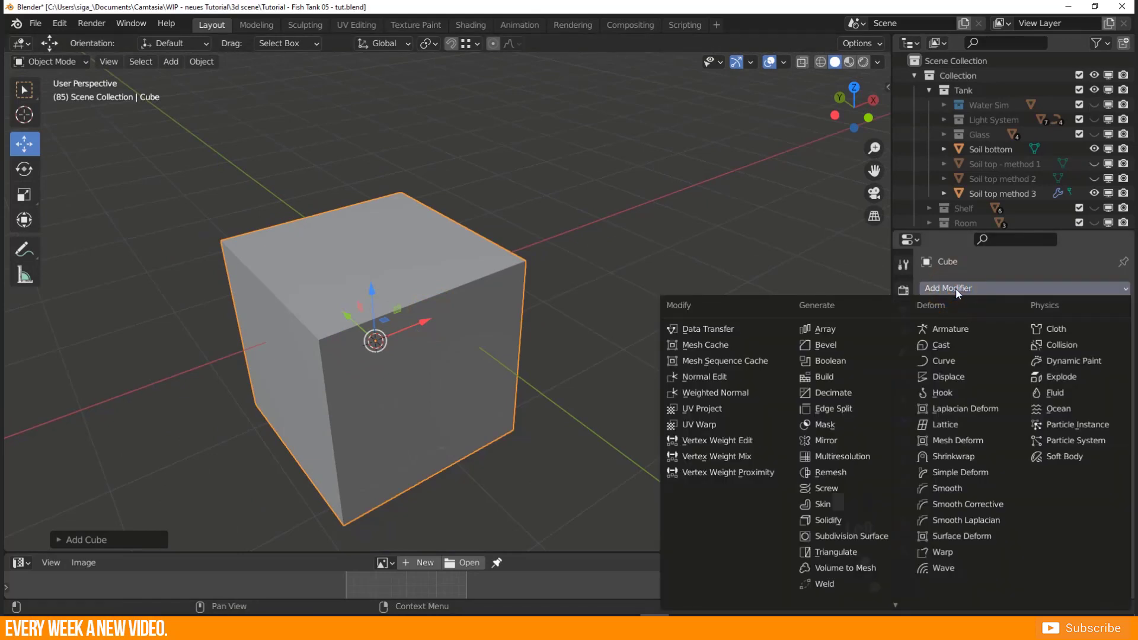
left_click(831, 534)
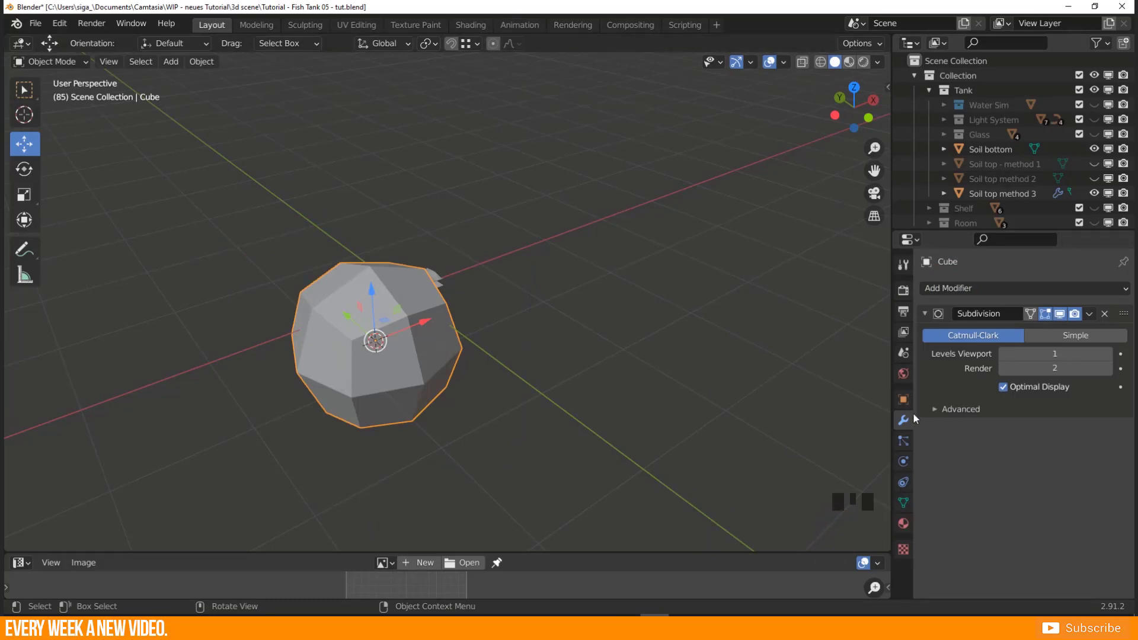
left_click(1108, 354)
left_click(1107, 354)
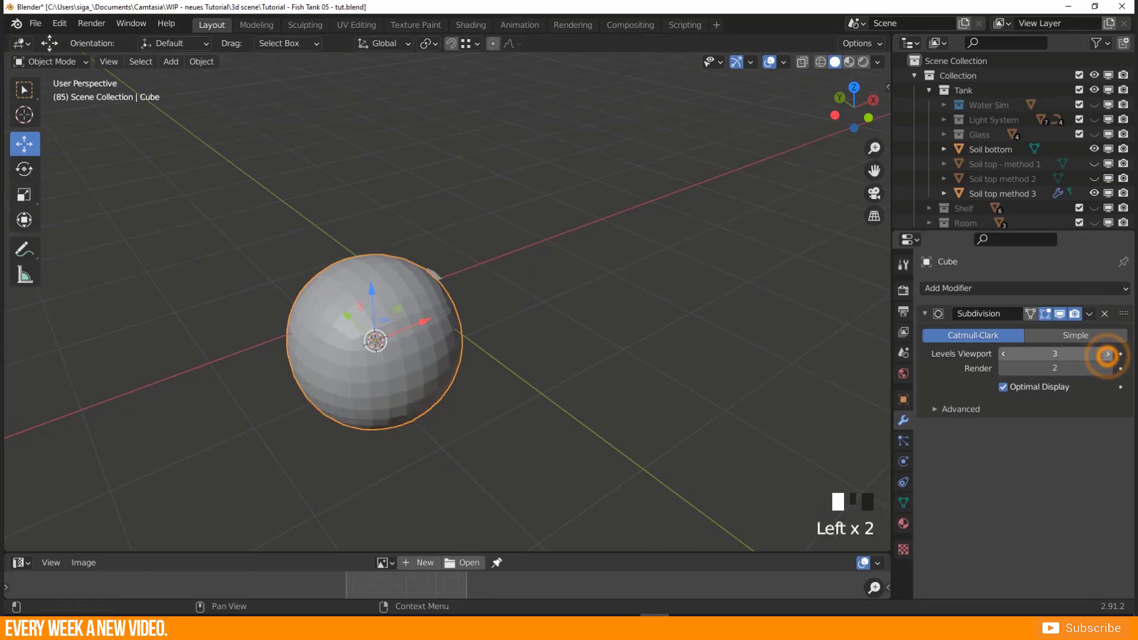
left_click(1108, 354)
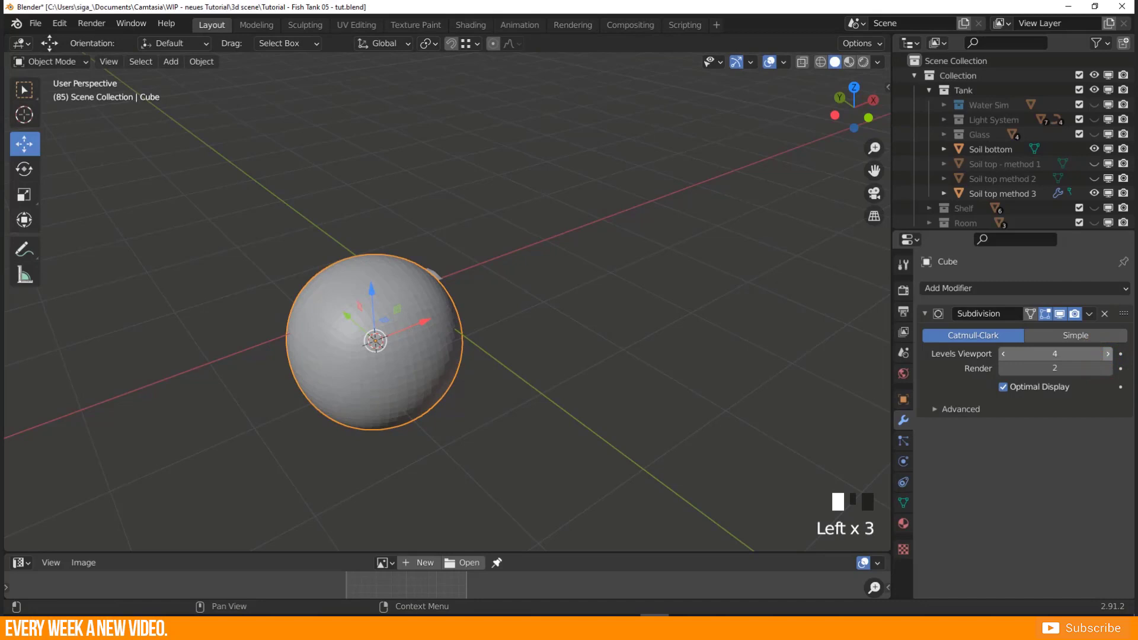
middle_click_drag(403, 389, 339, 354)
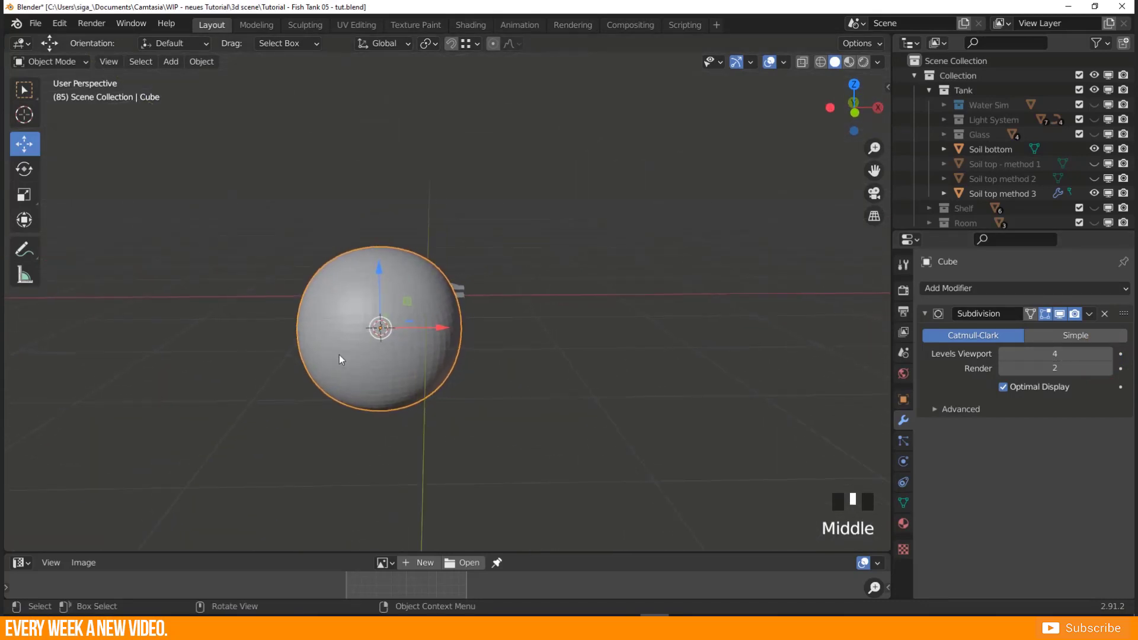
scroll(339, 355, "up", 2)
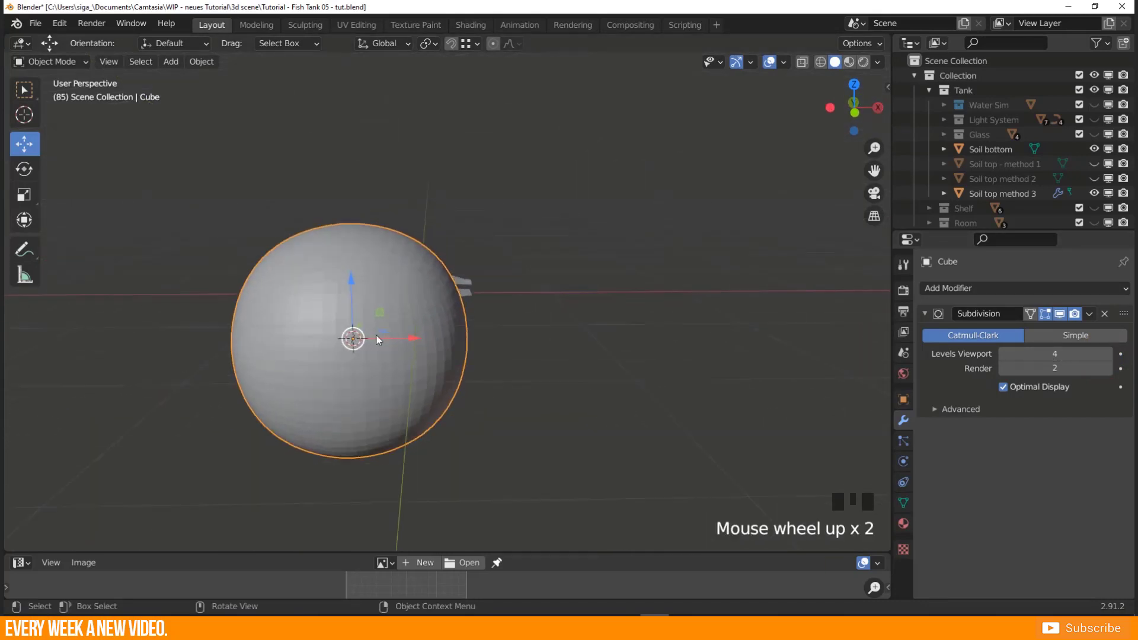
Add a Displace modifier below the cube's Subdivision modifier and create a new texture for it.
left_click(923, 314)
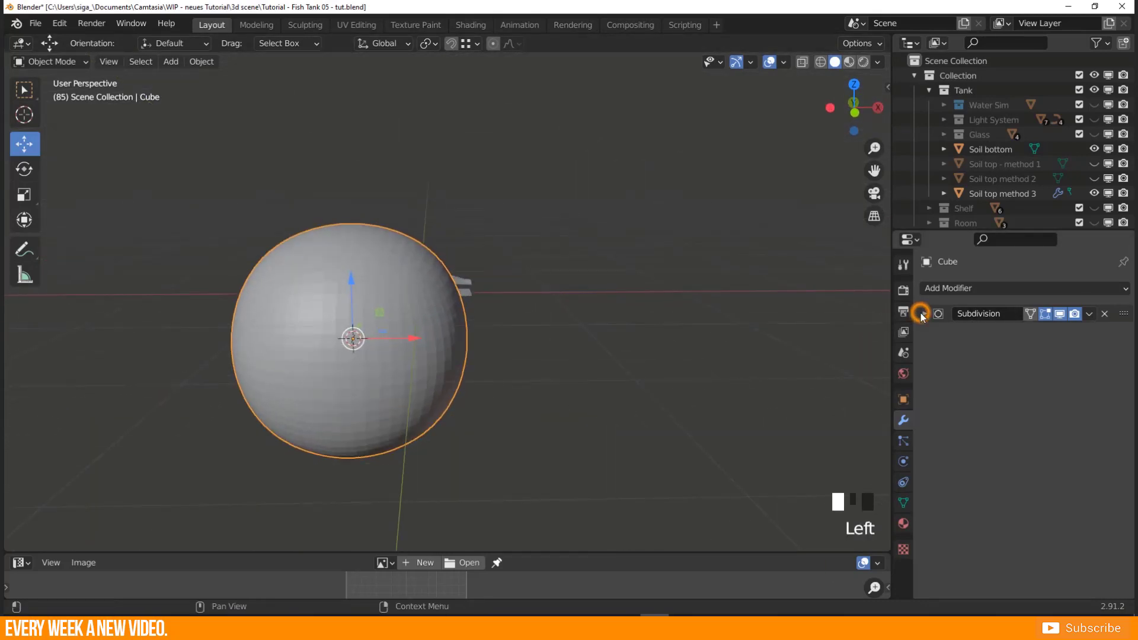
left_click(946, 289)
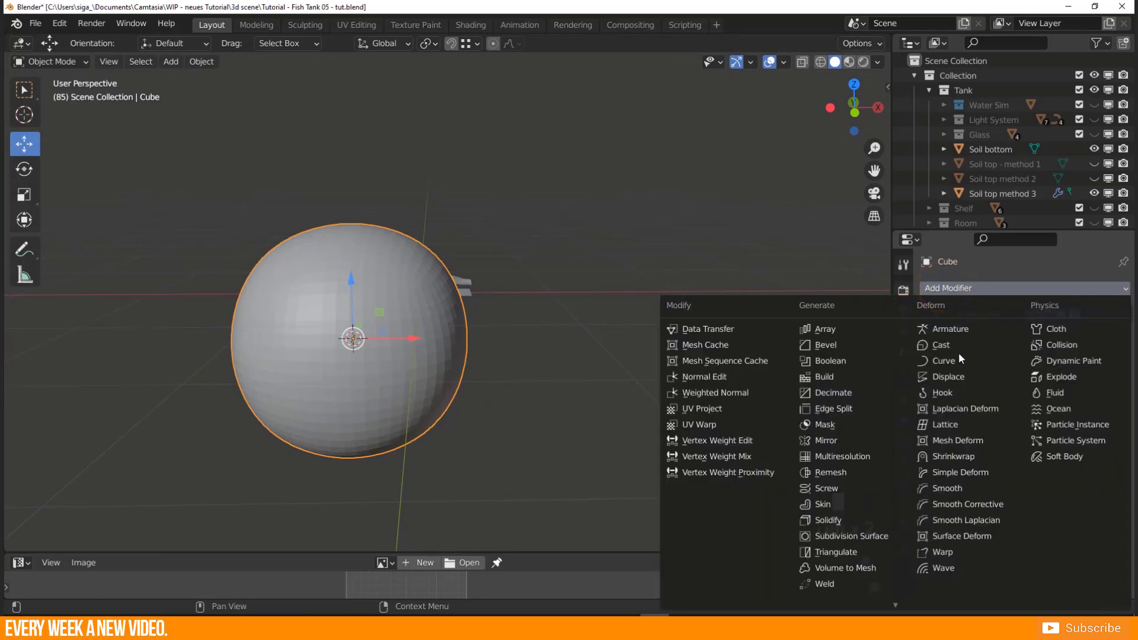
left_click(952, 376)
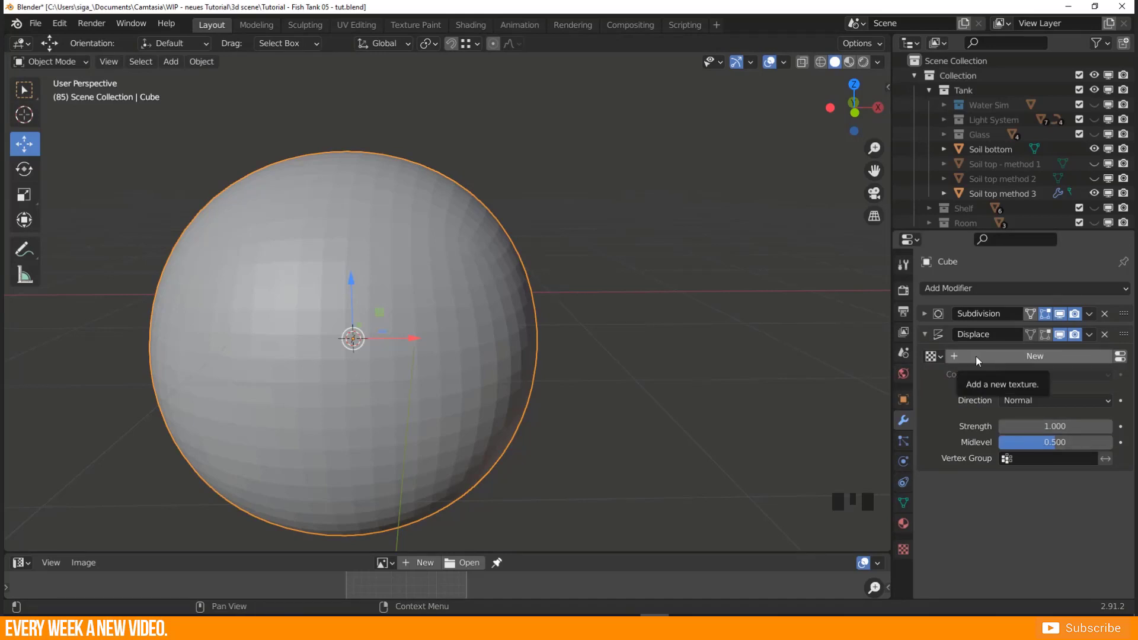
left_click(1029, 359)
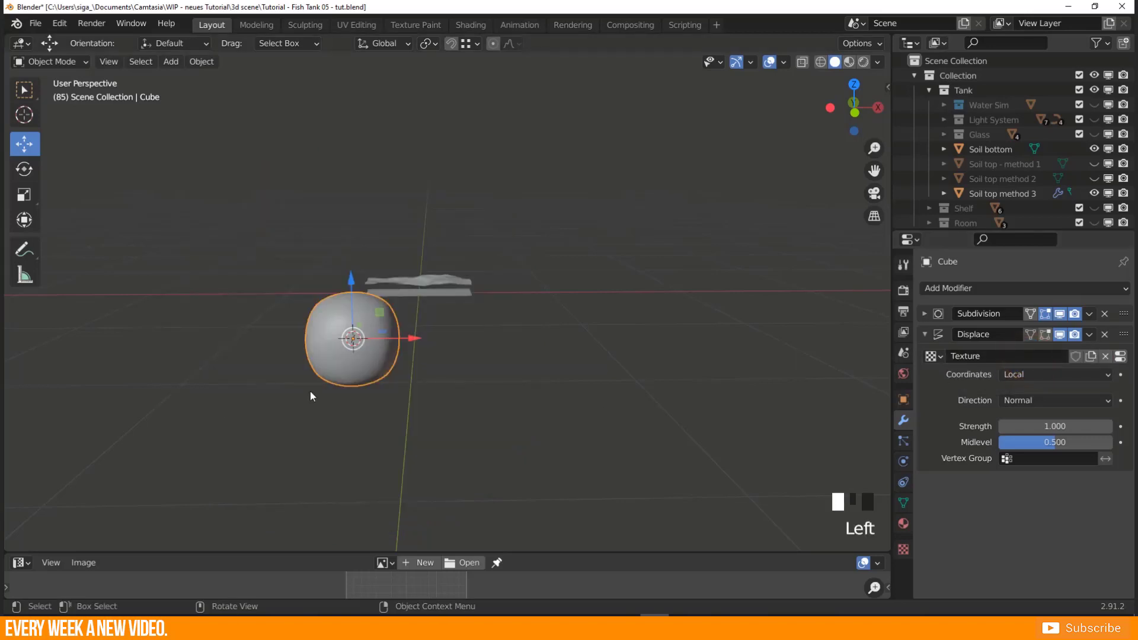
Change the displacement texture's type to Voronoi and inspect the cube's deformed shape.
left_click(904, 551)
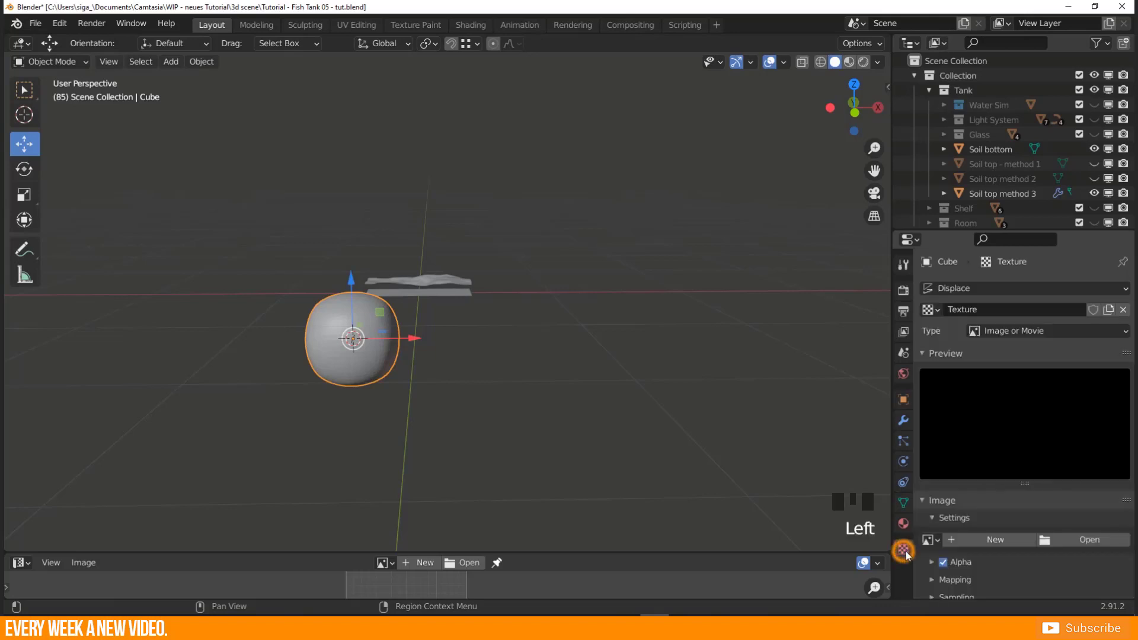
left_click(1007, 331)
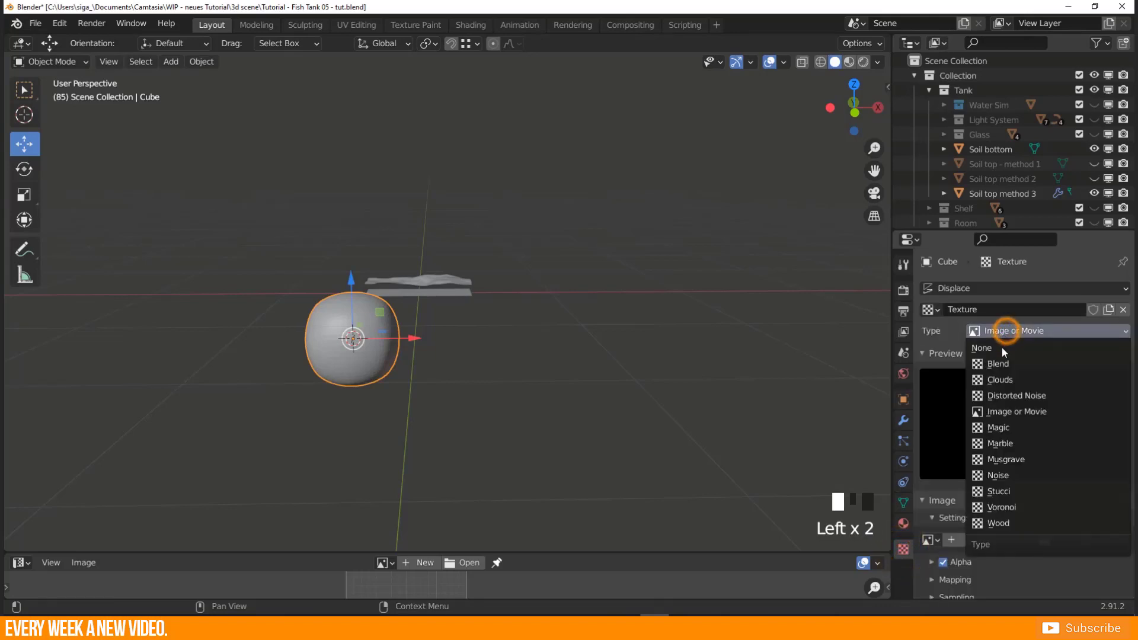
left_click(1009, 508)
middle_click_drag(379, 355, 433, 361)
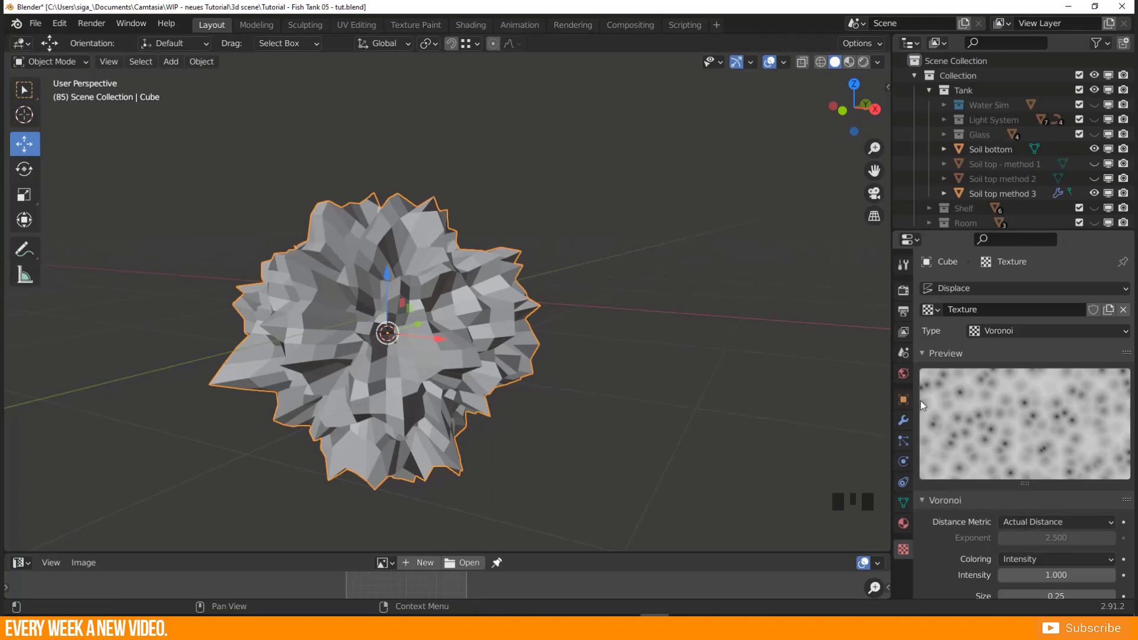
middle_click_drag(413, 336, 724, 519)
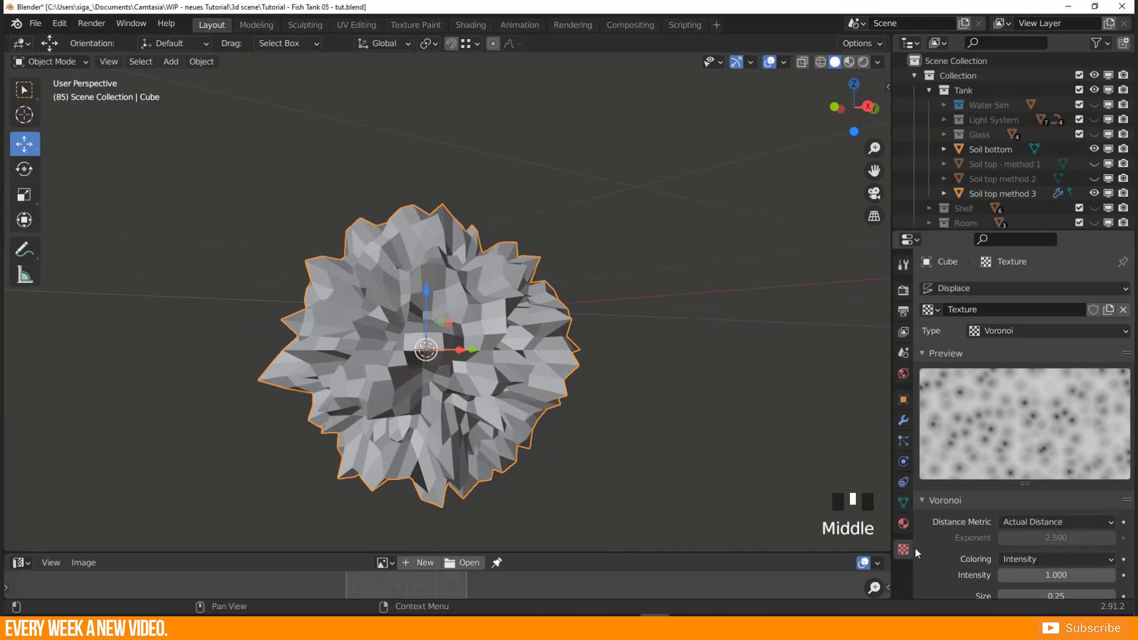
Set the Voronoi texture's intensity to 0.7 and its size to 1.06.
scroll(927, 549, "down", 4)
left_click(1050, 480)
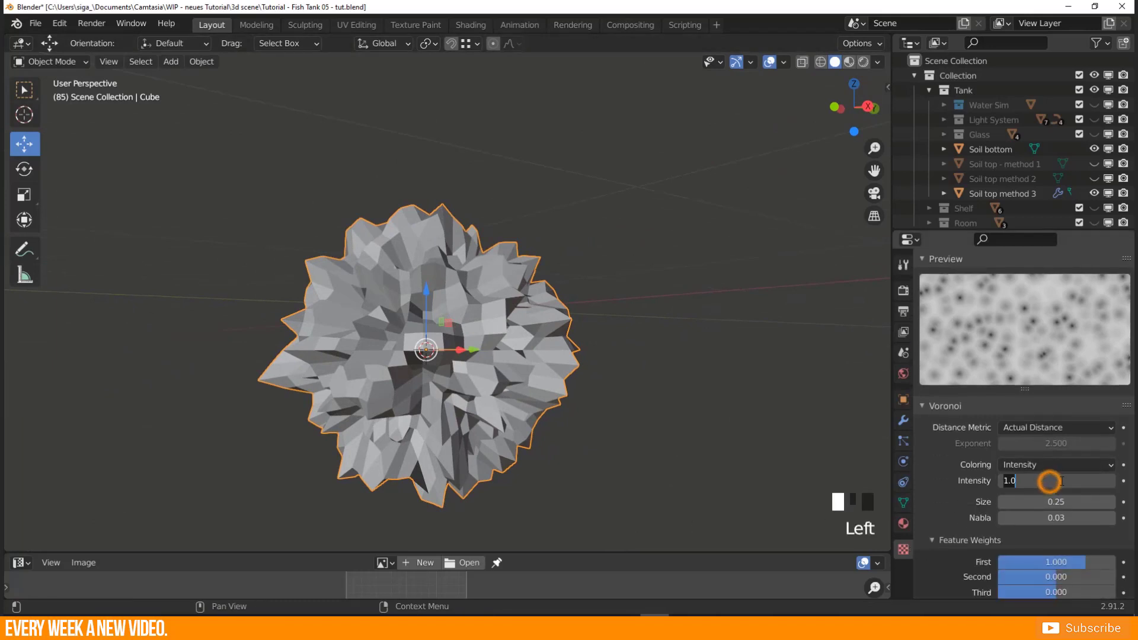
left_click(925, 497)
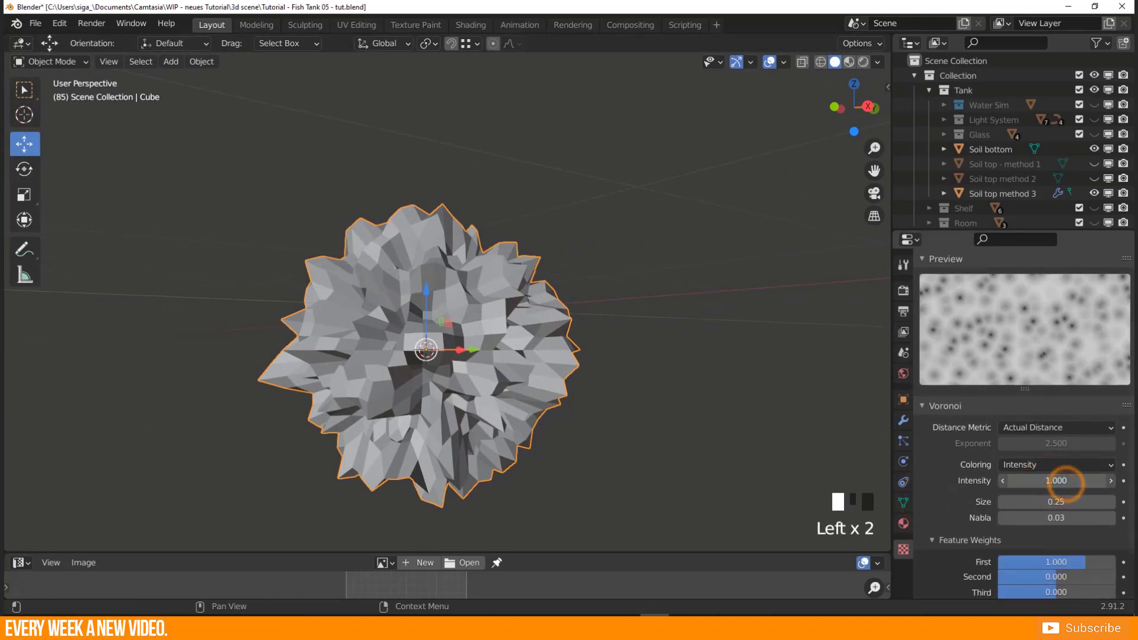
left_click_drag(1064, 482, 1028, 483)
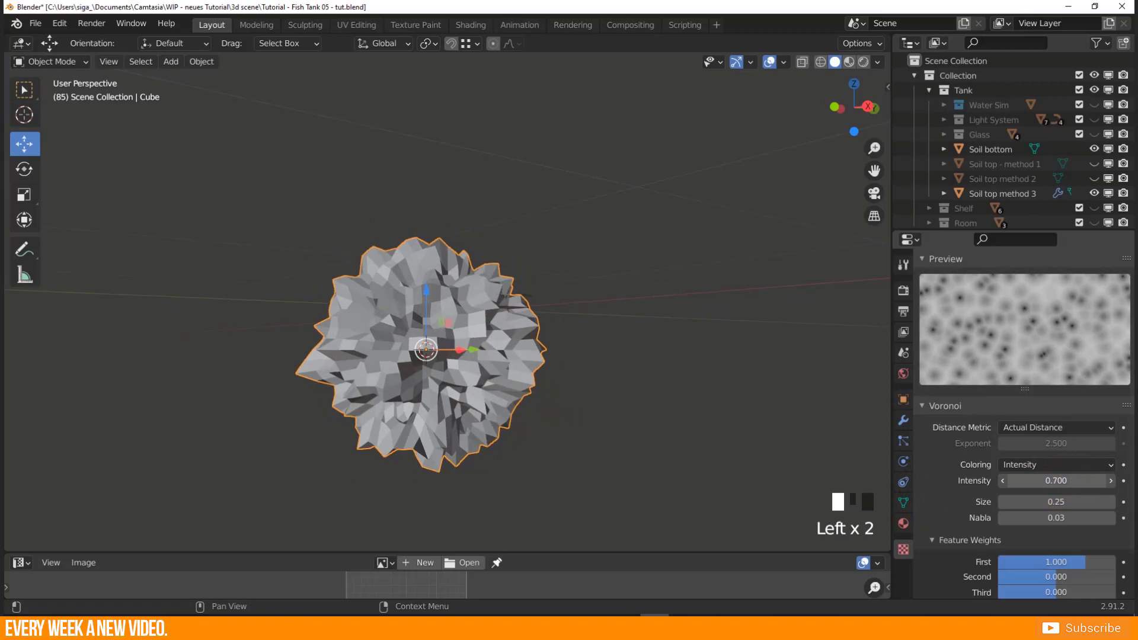
left_click(1036, 503)
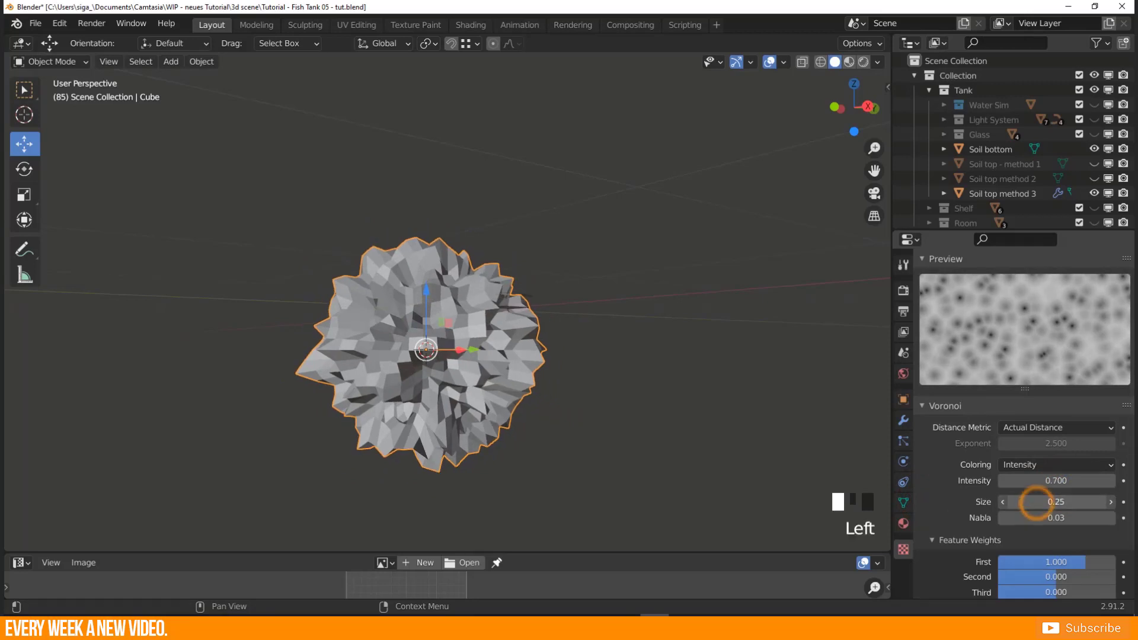
left_click_drag(1036, 503, 1108, 503)
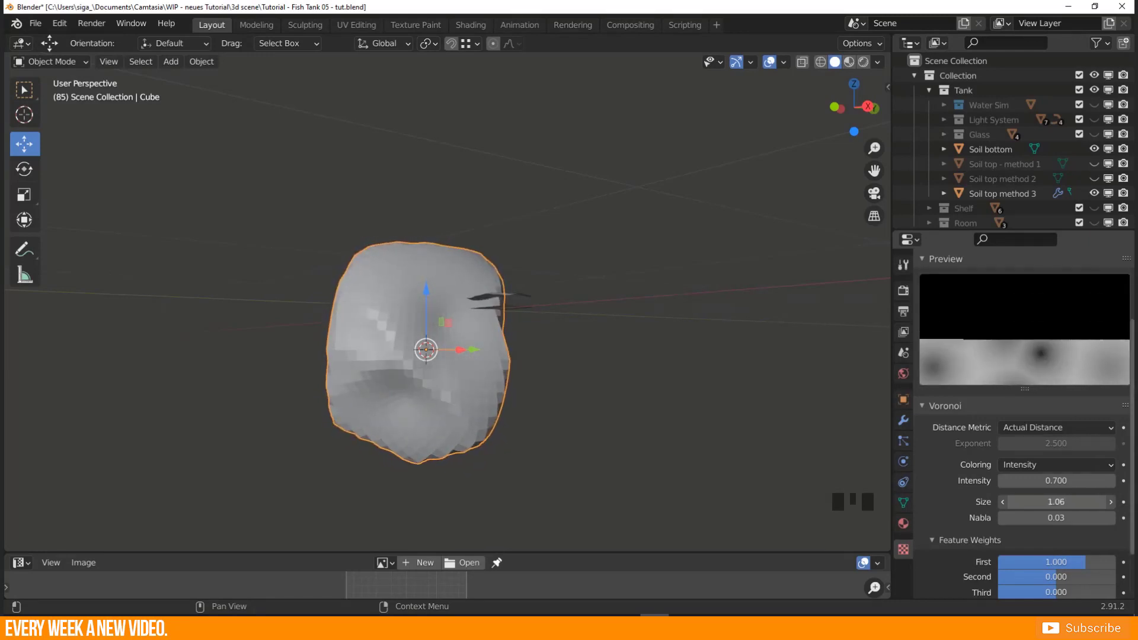
middle_click_drag(385, 425, 349, 425)
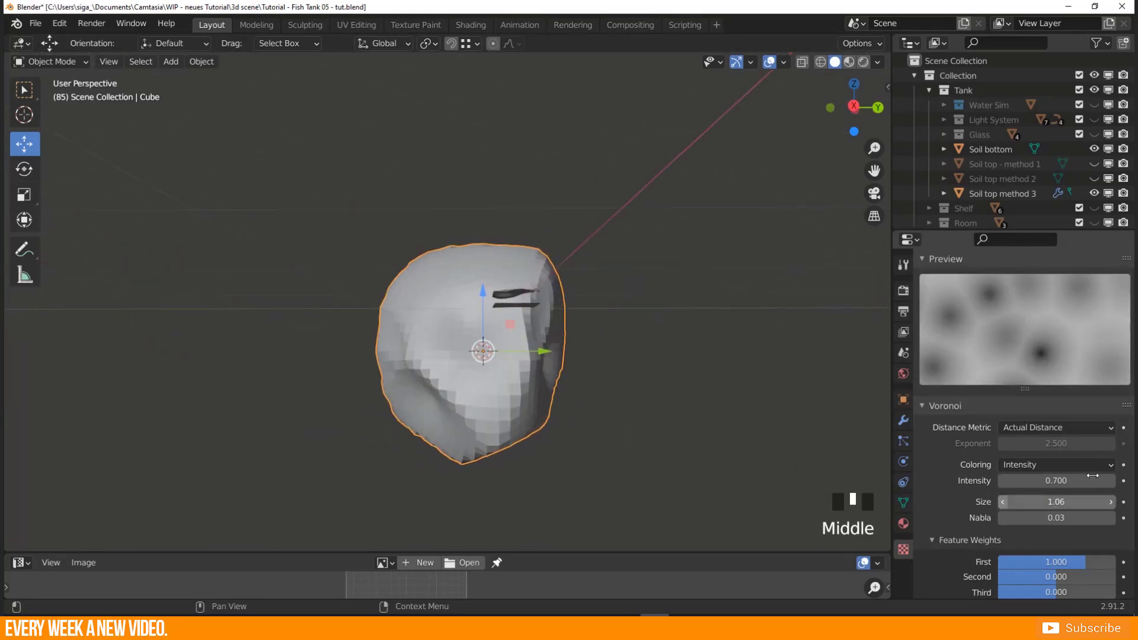
Raise the cube's viewport subdivision level to 5 and set the Displace strength to 0.9.
left_click(903, 421)
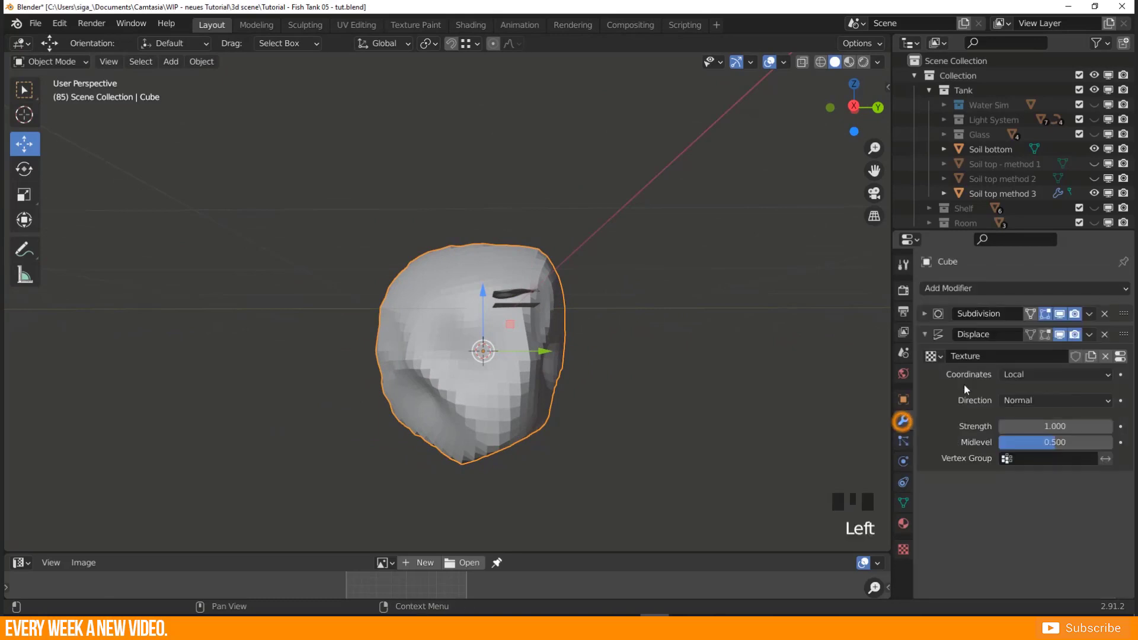
left_click(926, 315)
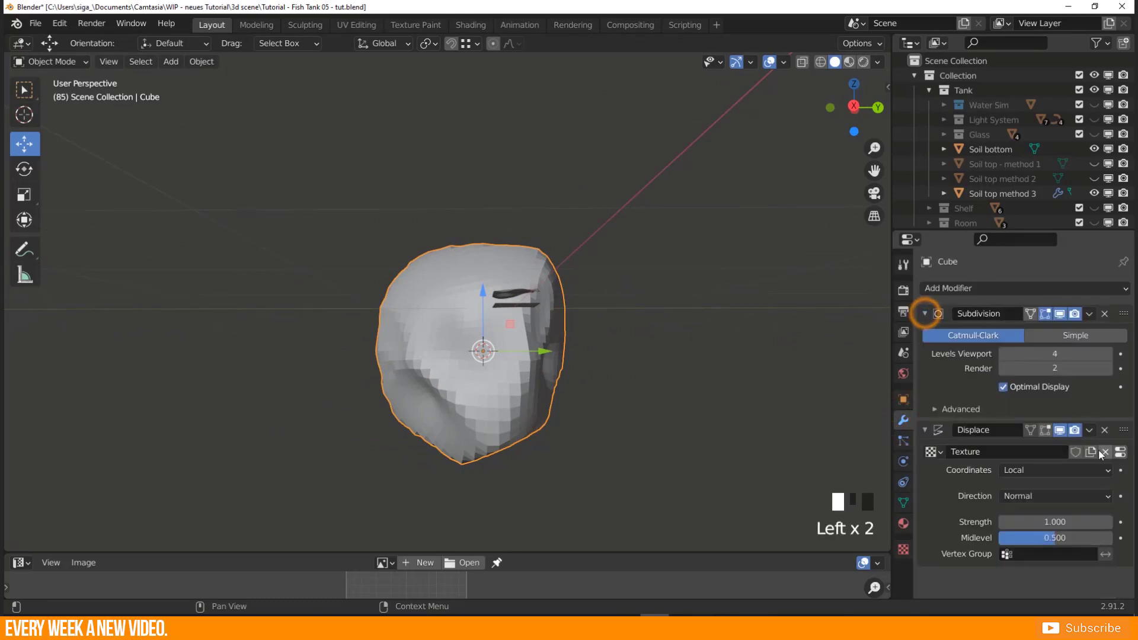
left_click(1107, 353)
middle_click_drag(492, 481, 320, 488)
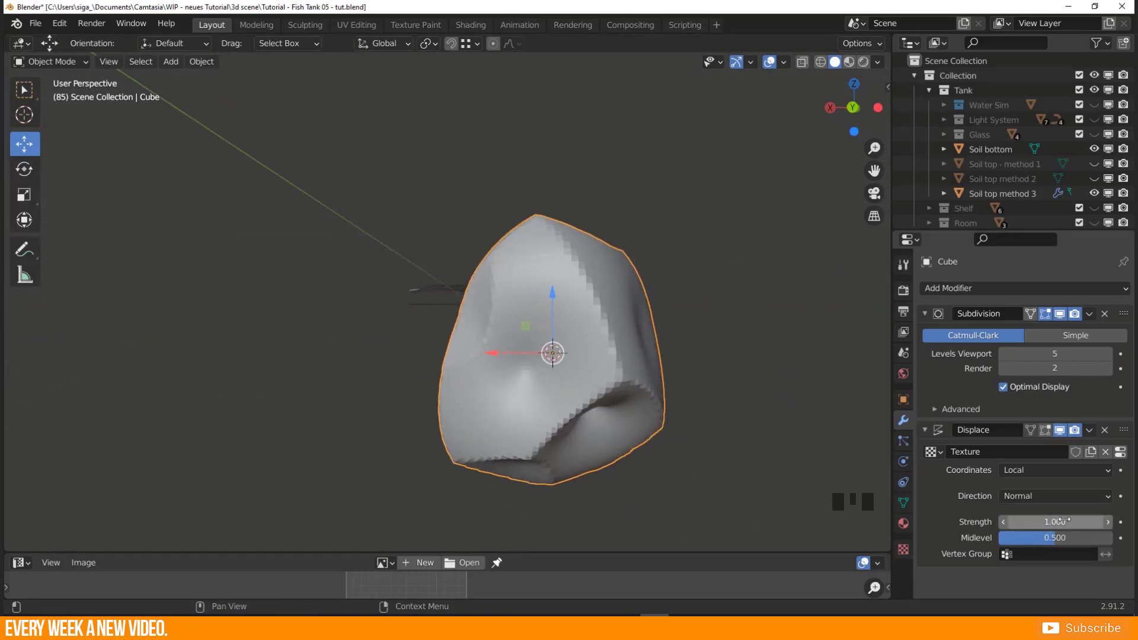
left_click_drag(1061, 521, 1038, 521)
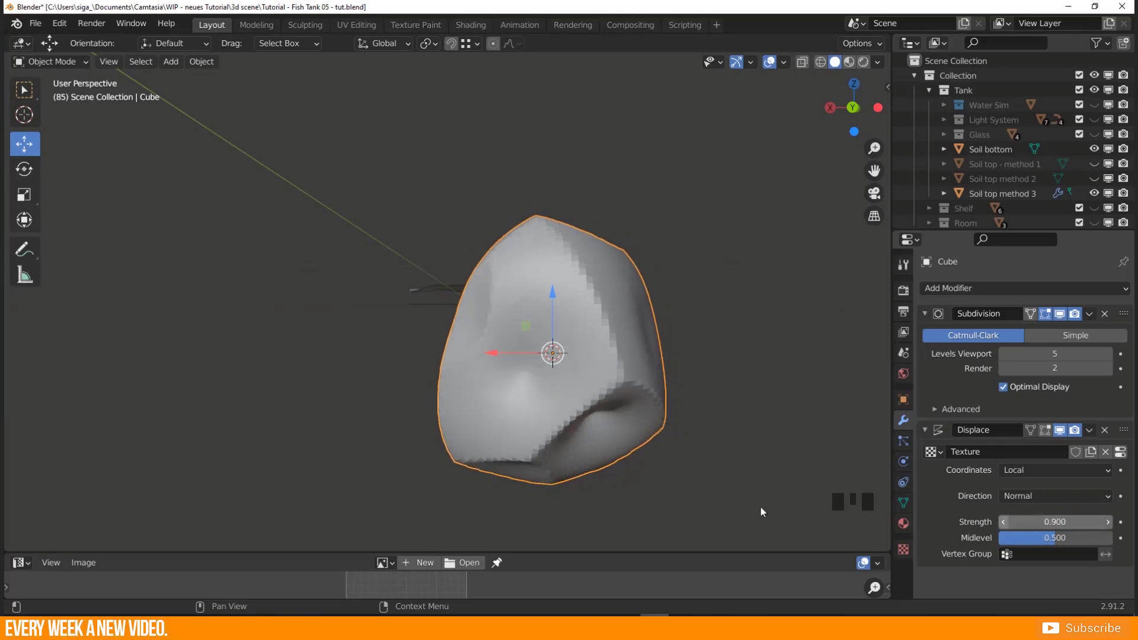
middle_click_drag(762, 512, 391, 409)
Fine-tune the Voronoi texture, setting its size to 1.07, and inspect the rock from several sides.
left_click(904, 550)
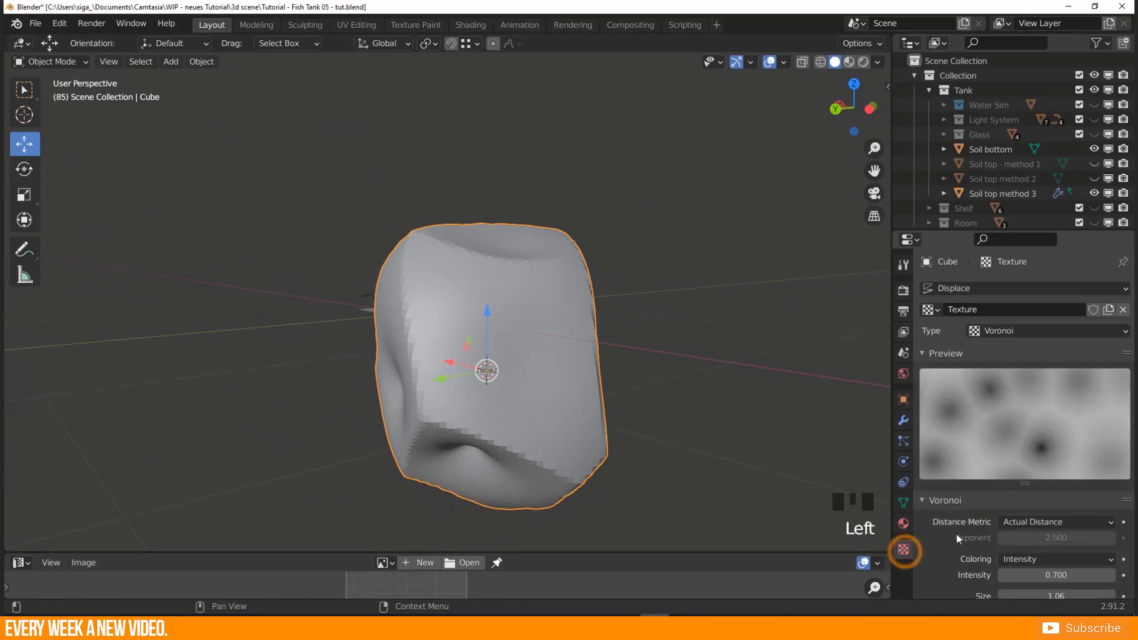
scroll(948, 567, "down", 4)
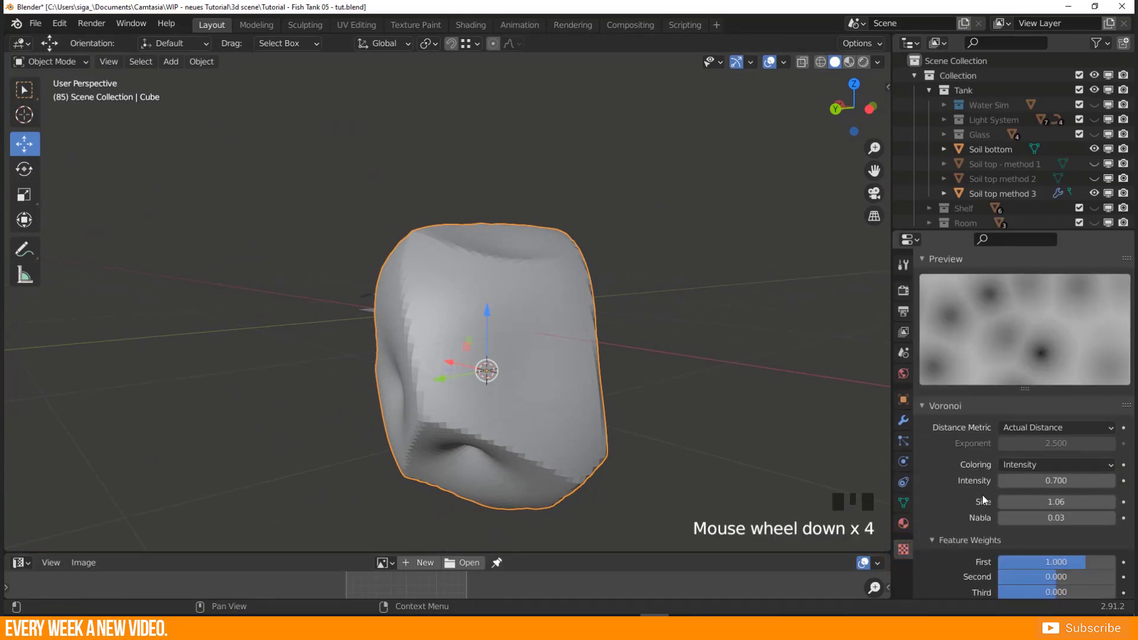
left_click(1058, 482)
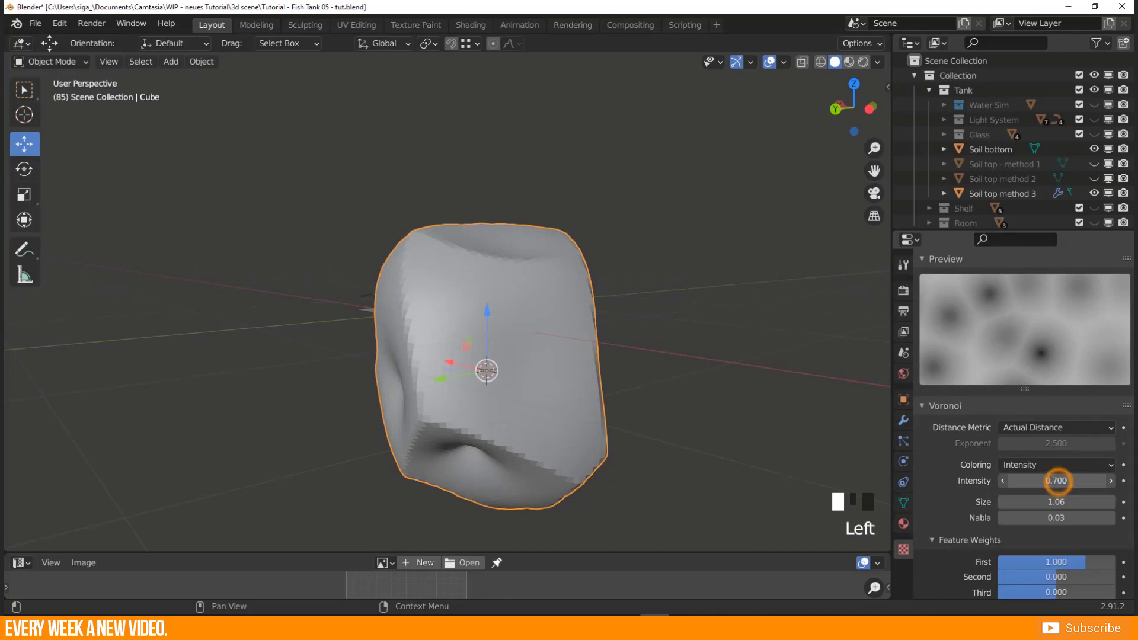
left_click_drag(1057, 481, 1014, 485)
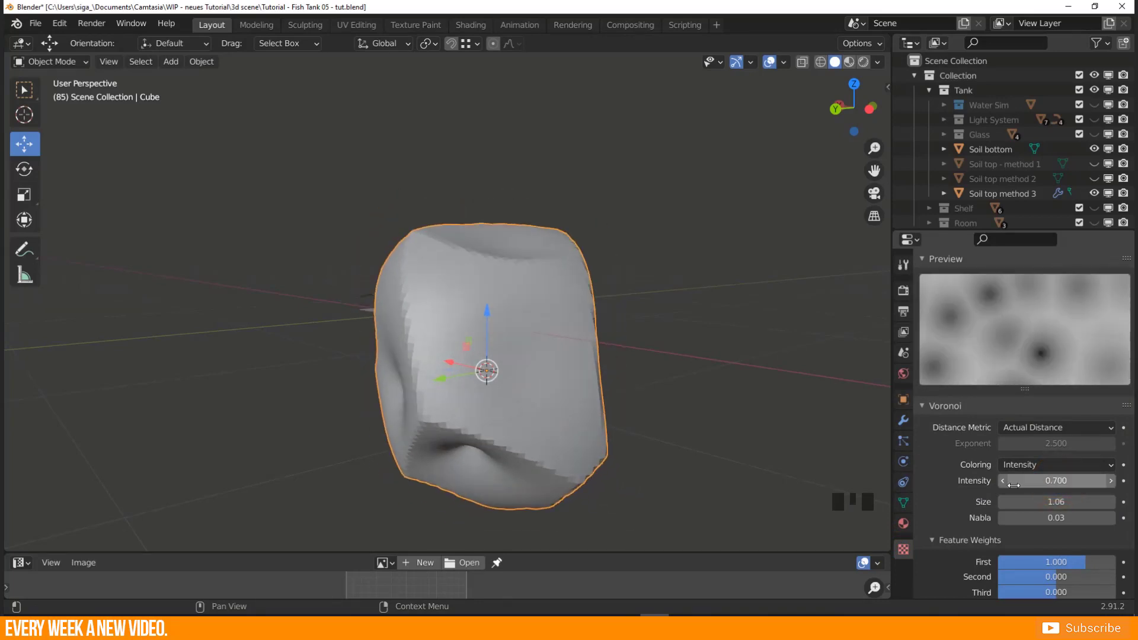
middle_click_drag(415, 385, 418, 415)
mouse_move(1039, 505)
left_mouse_down()
mouse_move(1008, 506)
mouse_move(1051, 501)
left_mouse_up()
middle_click_drag(569, 373, 197, 386)
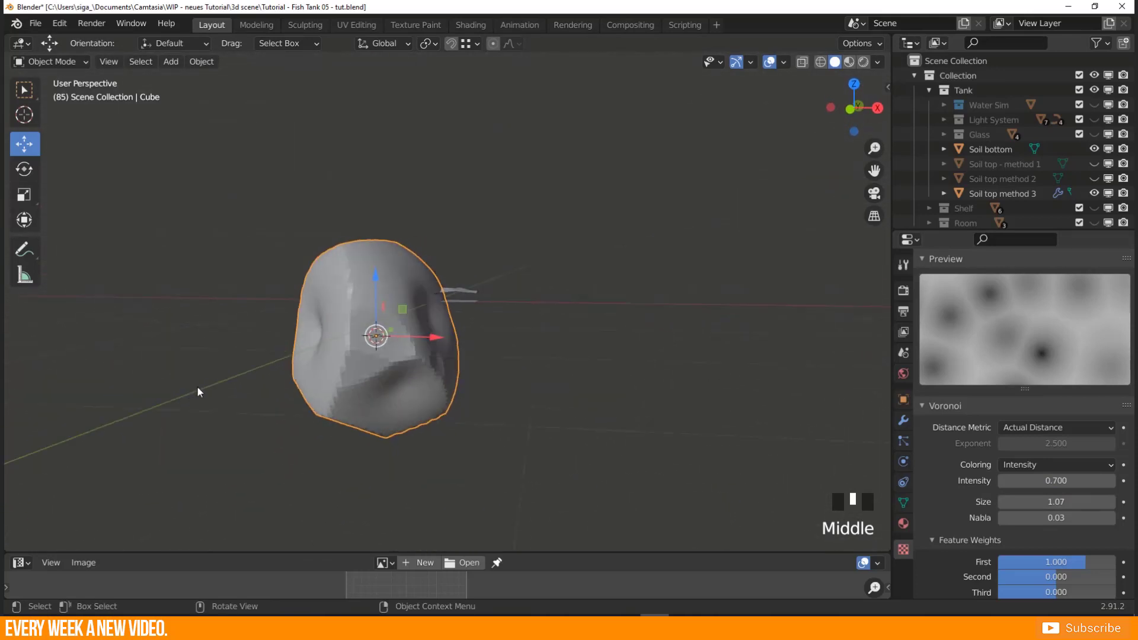
mouse_move(378, 405)
middle_mouse_down()
mouse_move(397, 410)
mouse_move(385, 400)
middle_mouse_up()
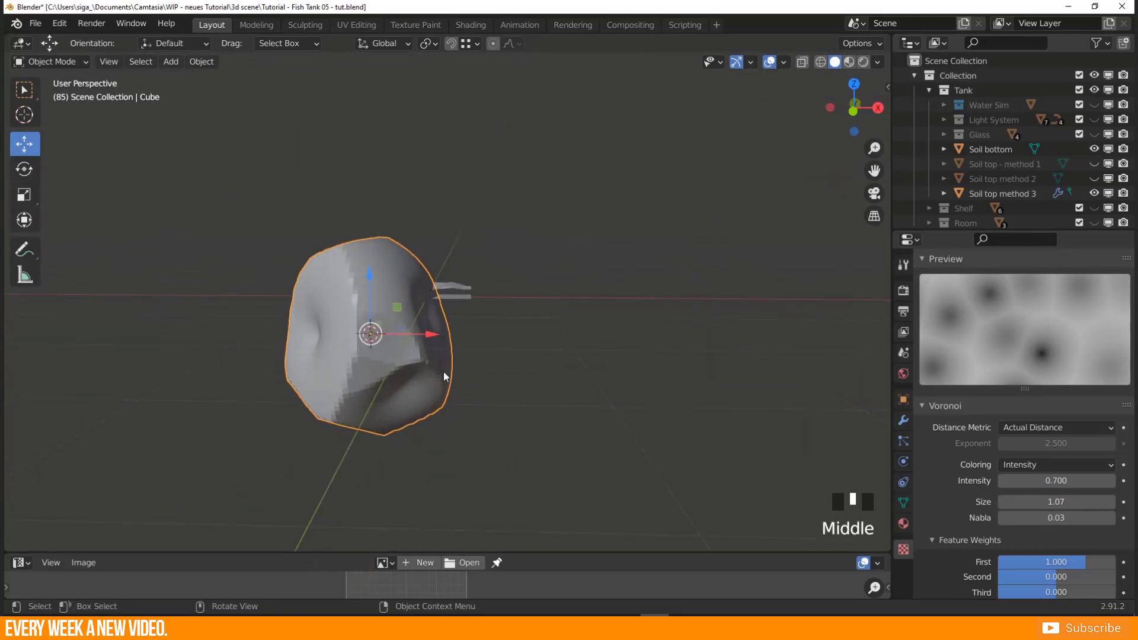
Apply smooth shading to all faces of the rock and inspect its surface.
key("Tab")
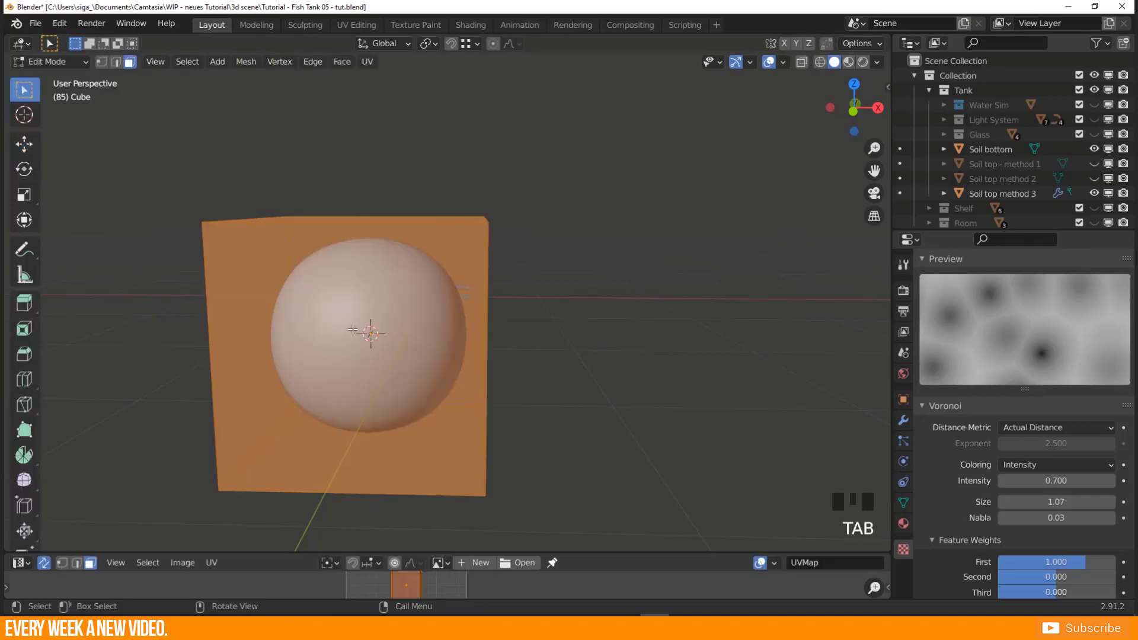
right_click(342, 307)
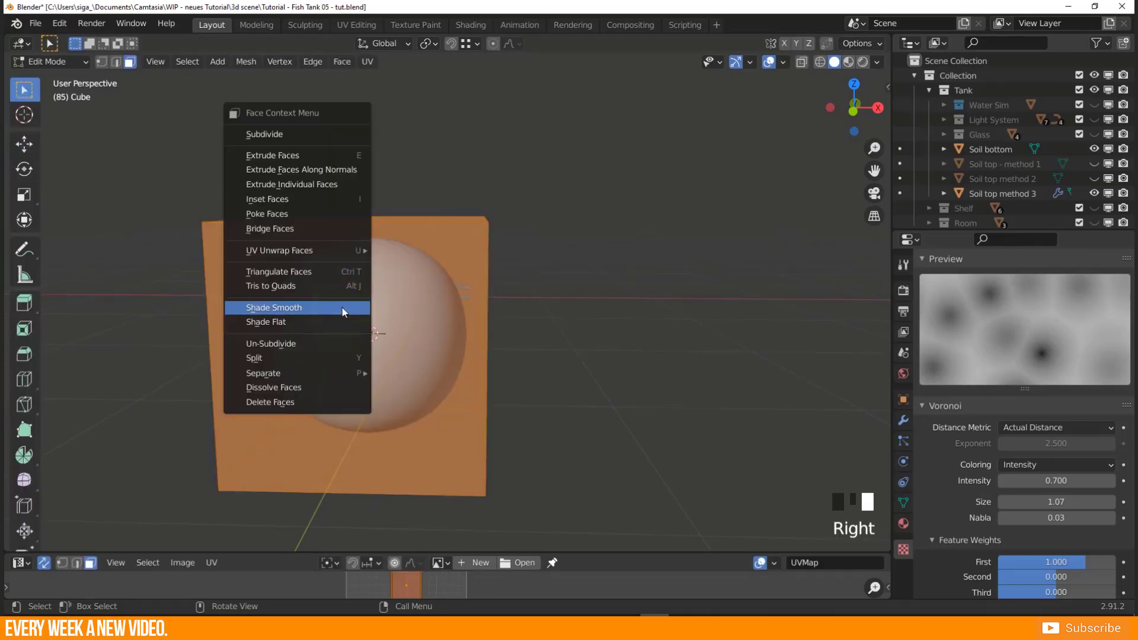
left_click(343, 308)
key("Tab")
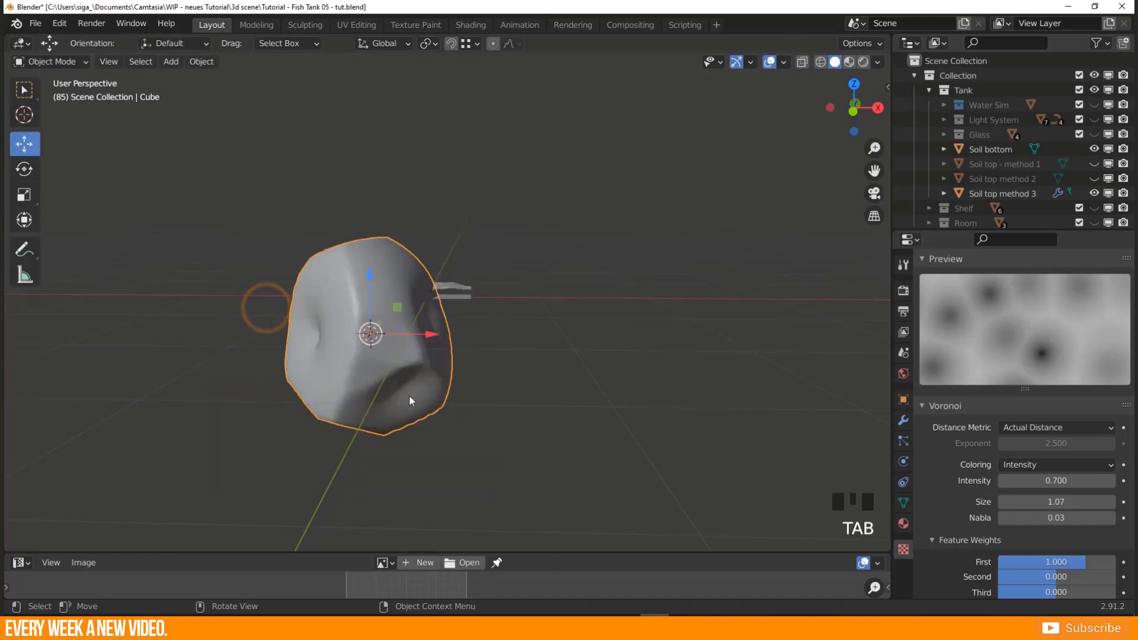
middle_click_drag(409, 396, 512, 368)
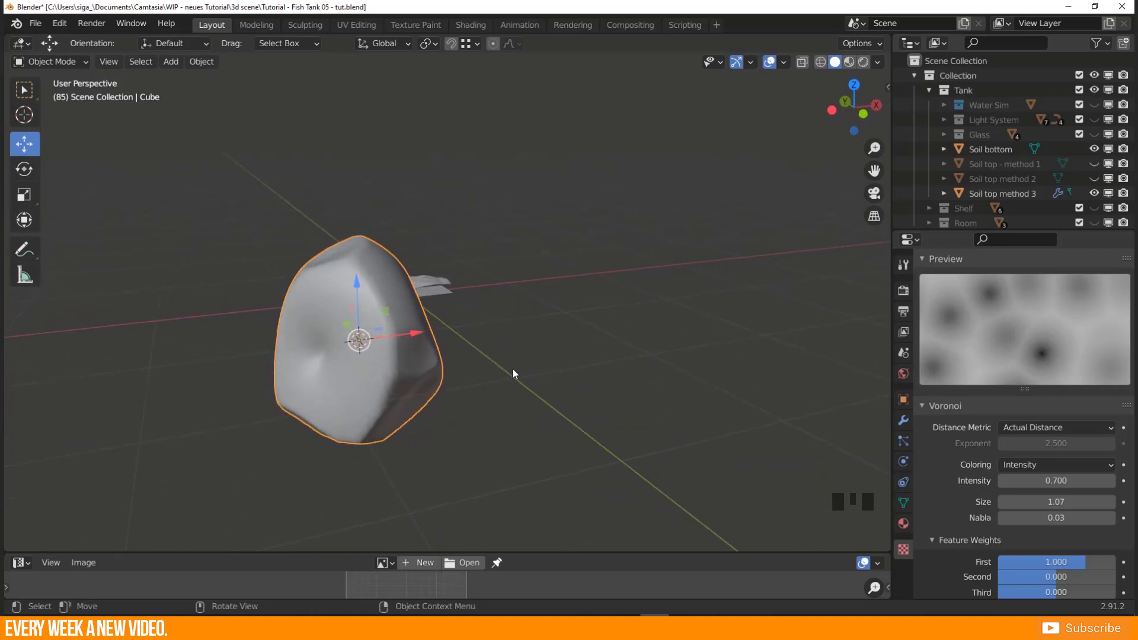
Enable edit-mode display for the Displace modifier and enter mesh editing on the rock's cube.
left_click(904, 421)
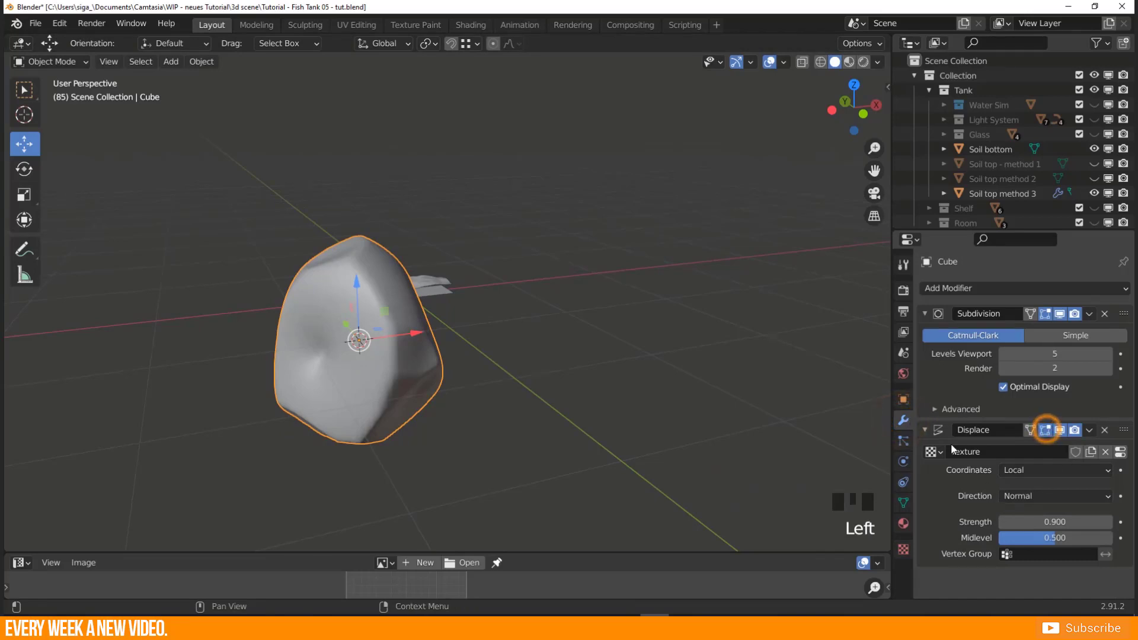
key("Tab")
middle_click_drag(405, 454, 367, 406)
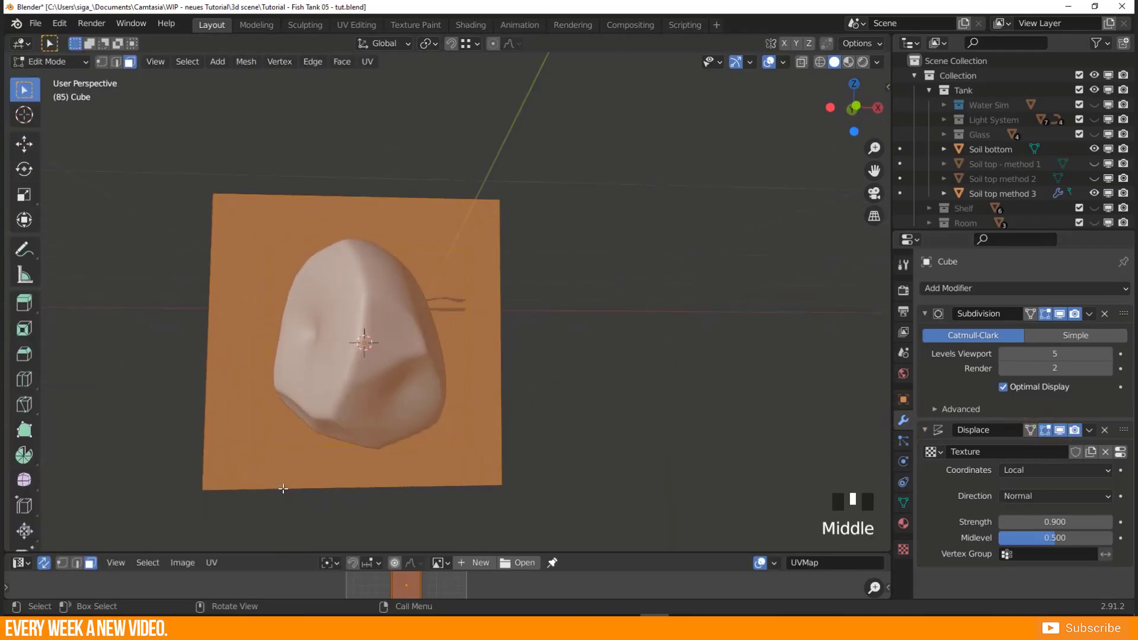
middle_click_drag(283, 488, 268, 447)
key("Tab")
key("Tab")
Switch to vertex selection and move the cube cage's lower front corner on the negative X side inward.
key("1")
left_click(187, 460)
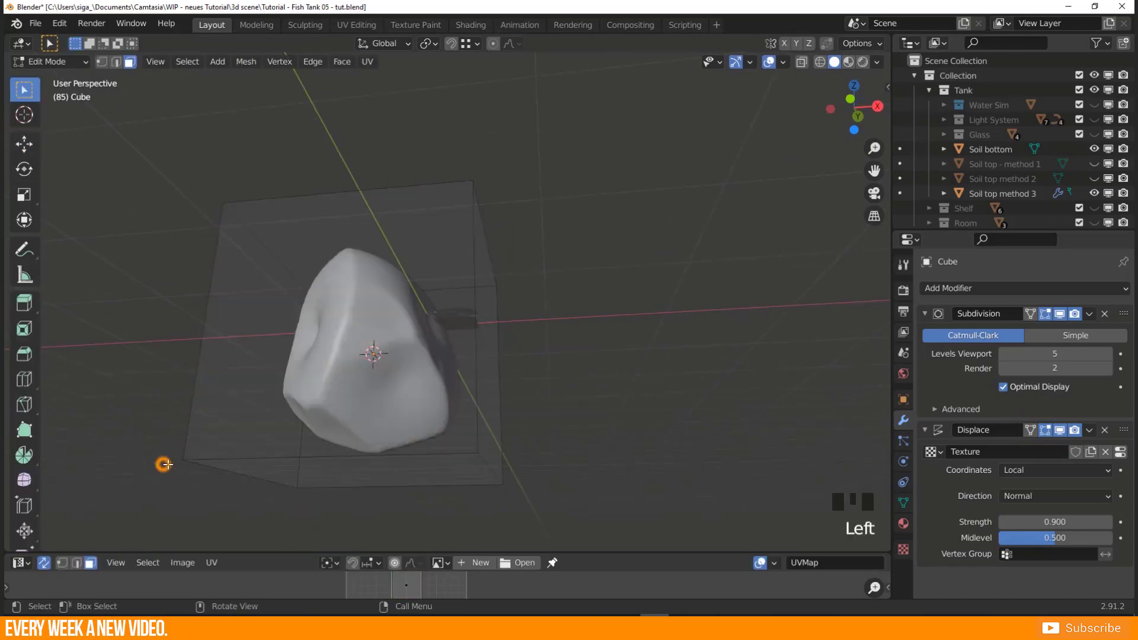
middle_click_drag(187, 460, 268, 472)
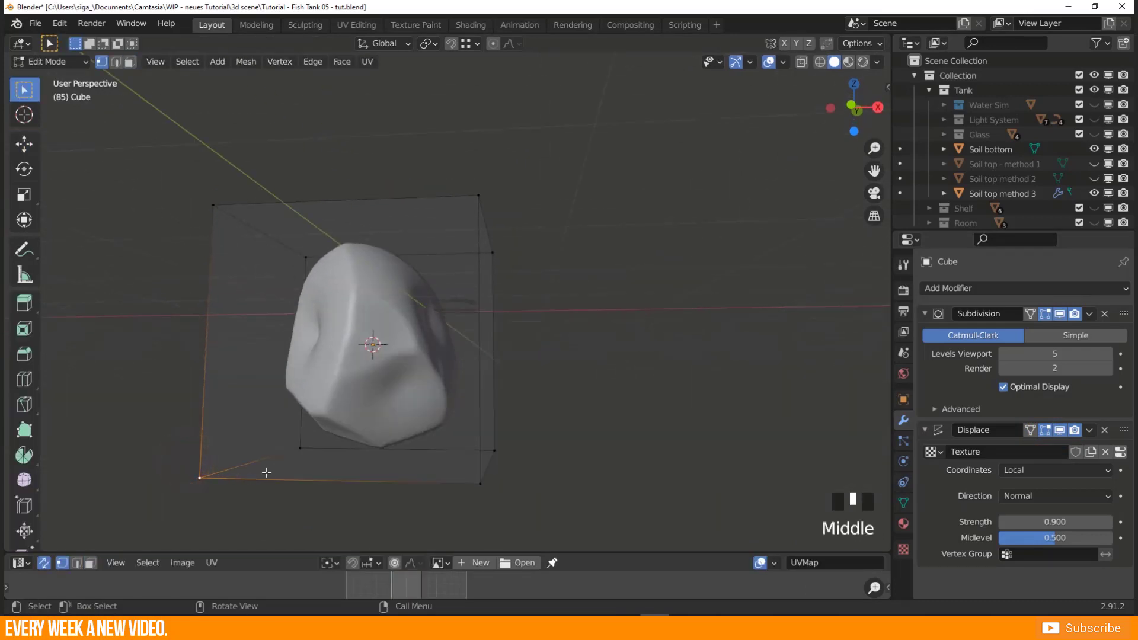
left_click(296, 445, "shift")
key("g")
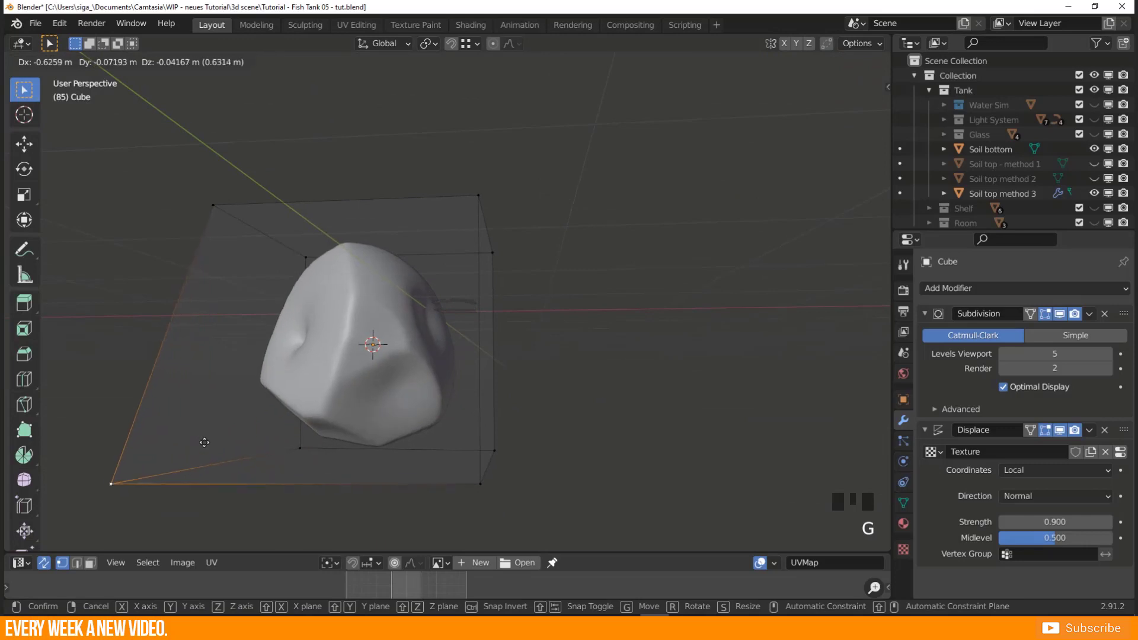
left_click(368, 450)
Move the two lower corner vertices on the cage's positive X side outward and up, and inspect the reshaped rock.
left_click(461, 483)
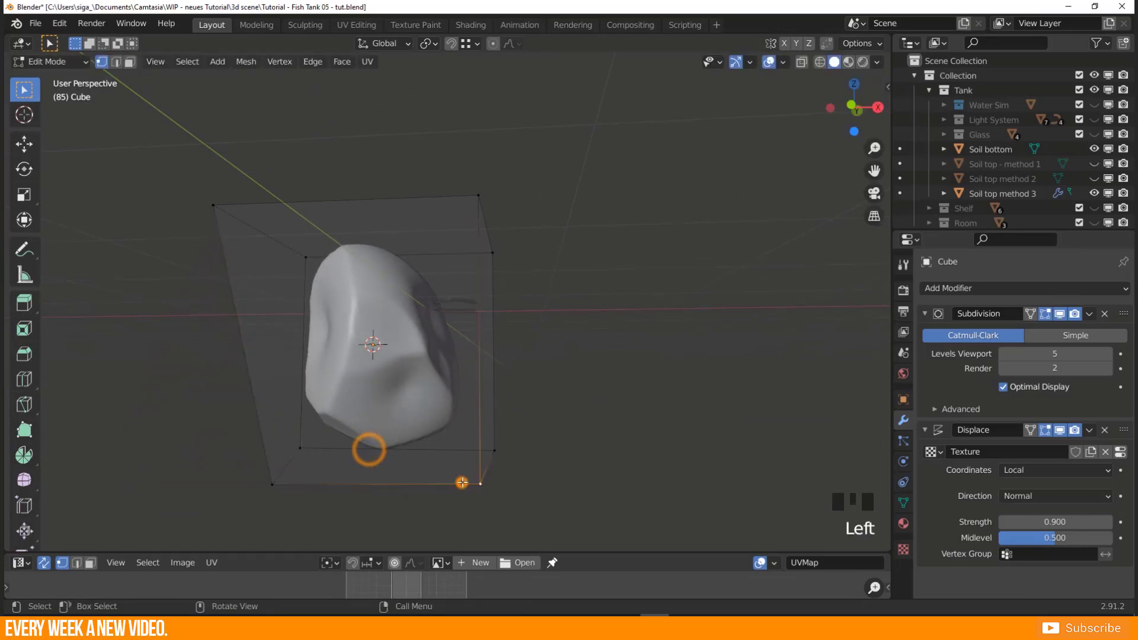
left_click(493, 455, "shift")
key("g")
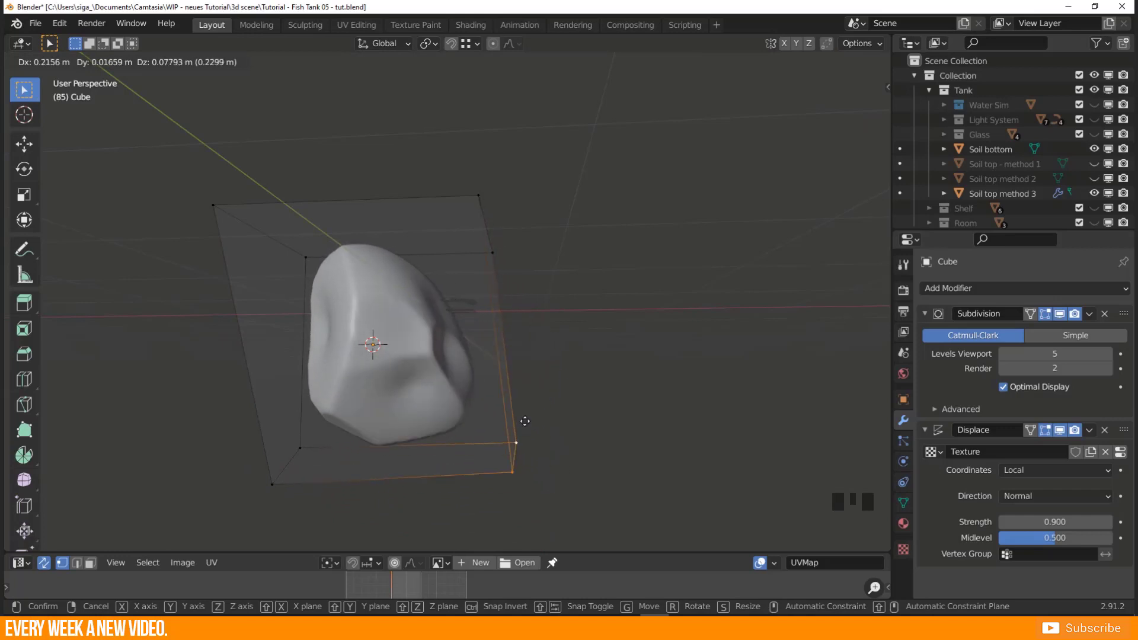
left_click(553, 381)
middle_click_drag(445, 368, 444, 404)
key("Tab")
scroll(405, 408, "down", 2)
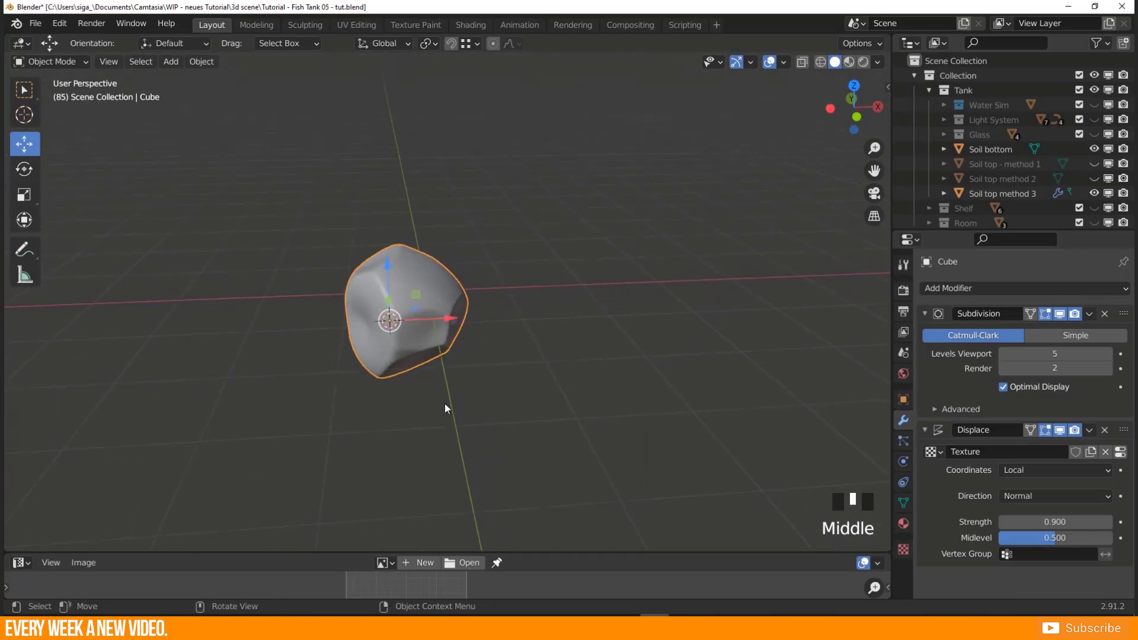
Collapse the existing modifiers and add an Array modifier with a count of 4 to the rock.
left_click(924, 430)
left_click(925, 313)
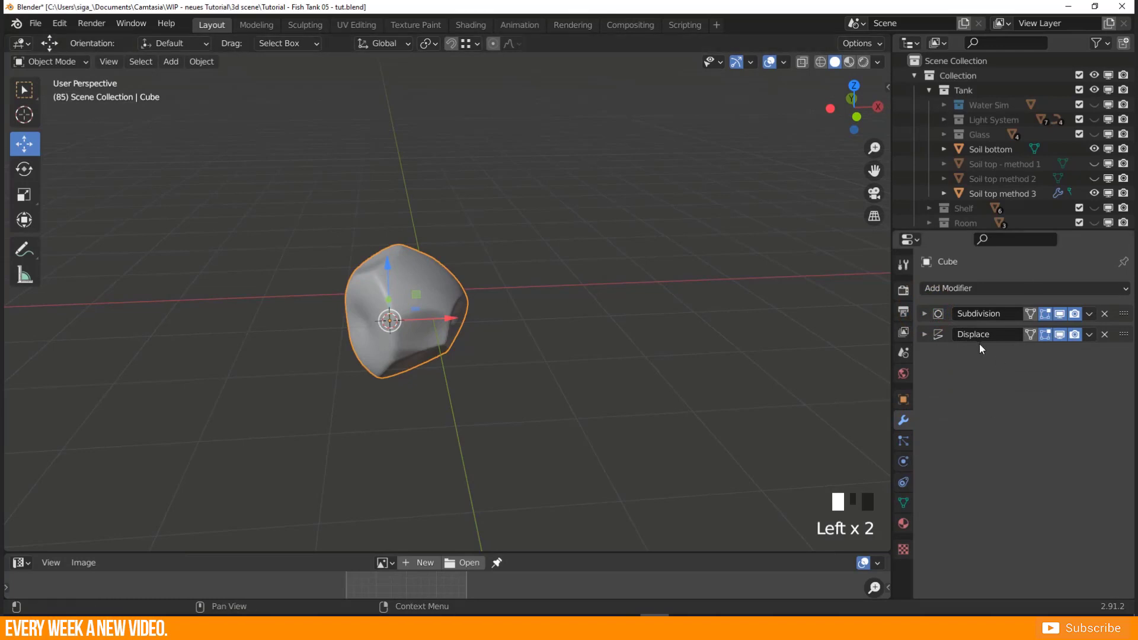
left_click(961, 288)
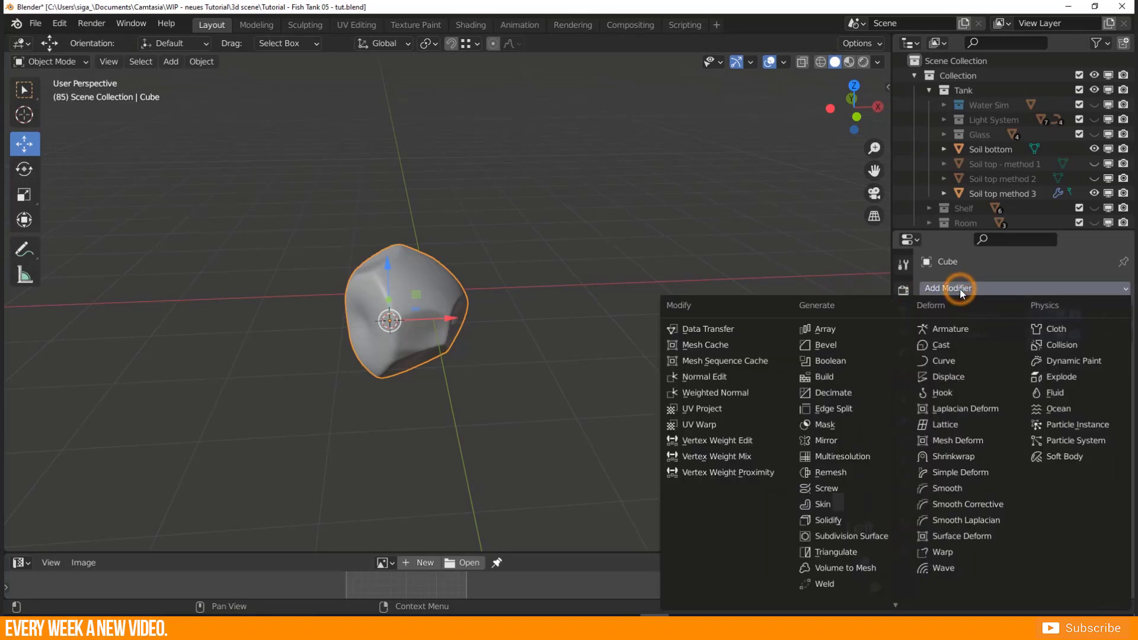
left_click(823, 330)
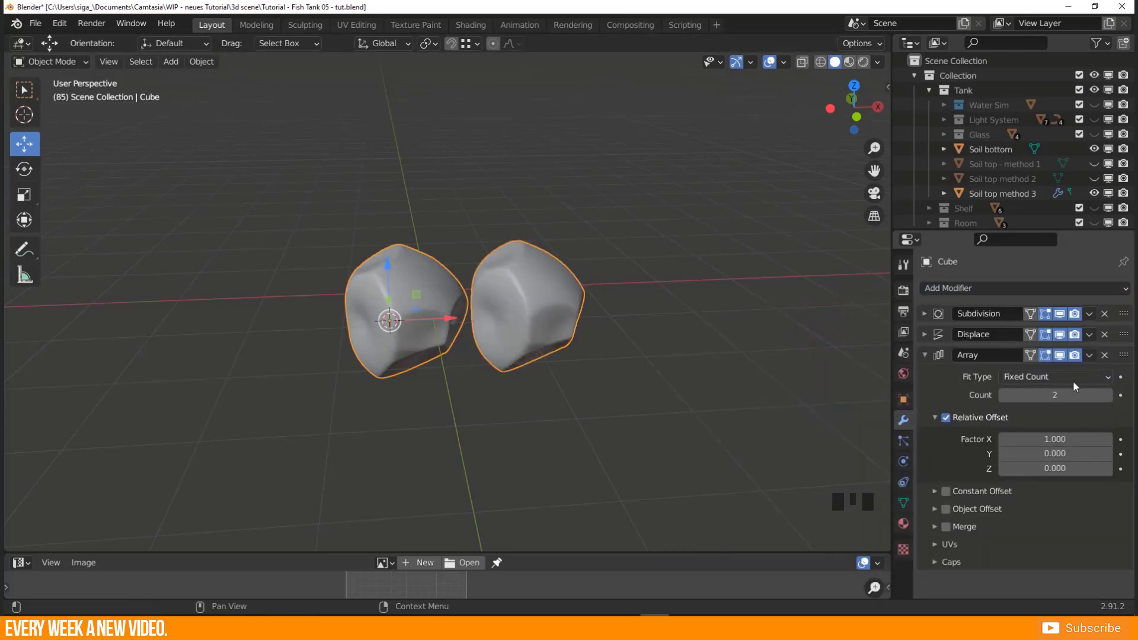
left_click(1107, 395)
left_click(1107, 395)
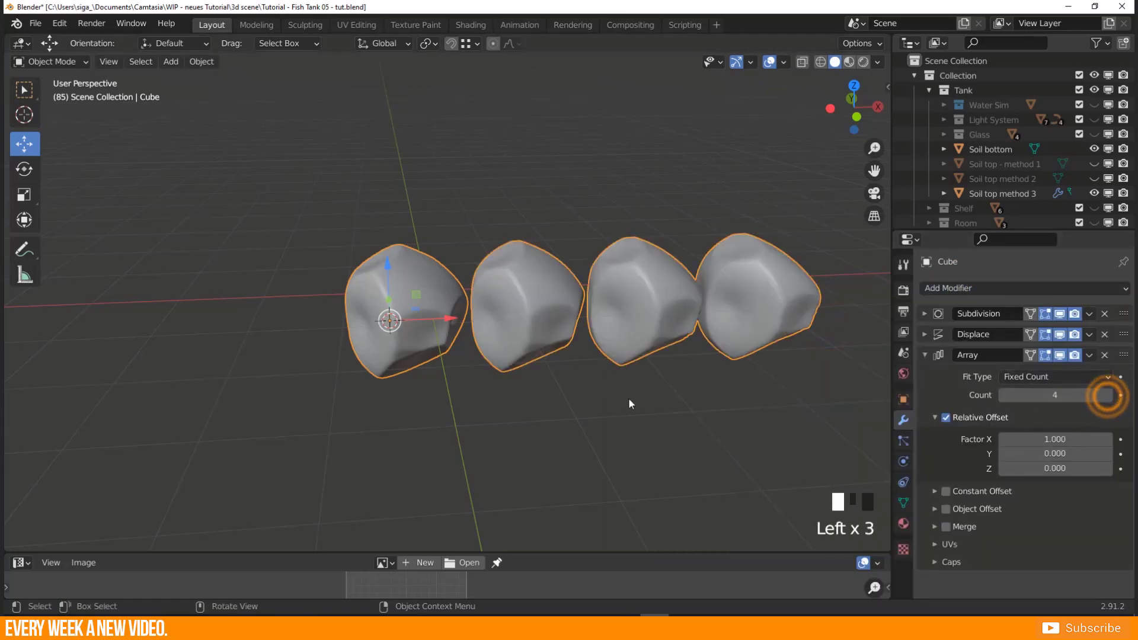
Apply the Array modifier so the copies become part of the rock's mesh, and inspect the four rocks.
middle_click_drag(628, 397, 460, 389, "shift")
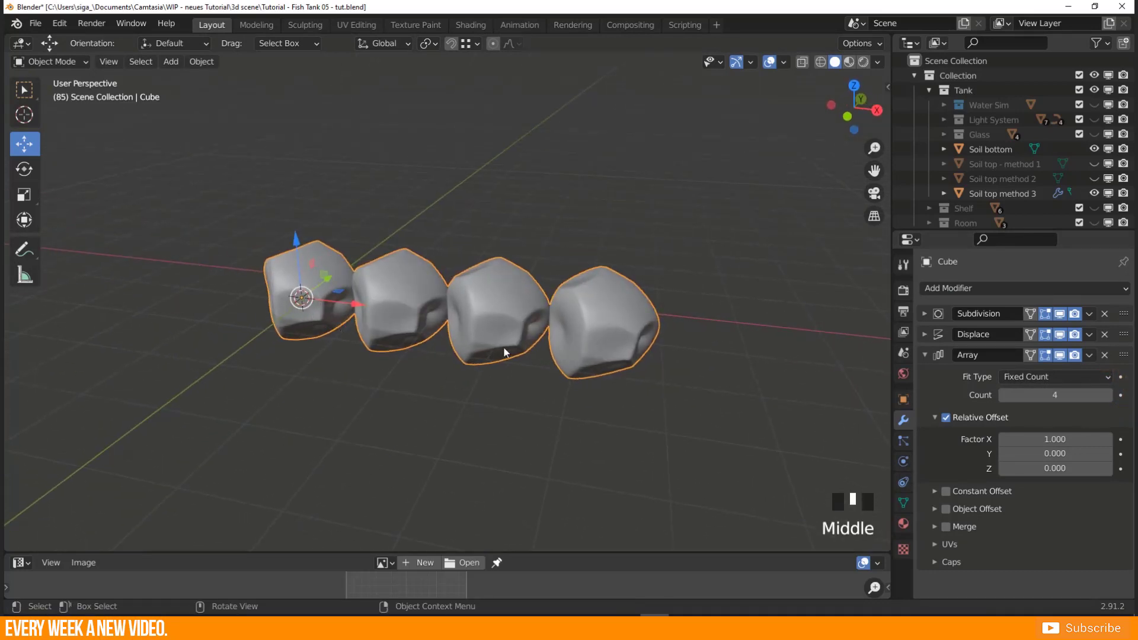
middle_click_drag(503, 351, 636, 372)
scroll(636, 372, "down", 2)
middle_click_drag(509, 363, 633, 319)
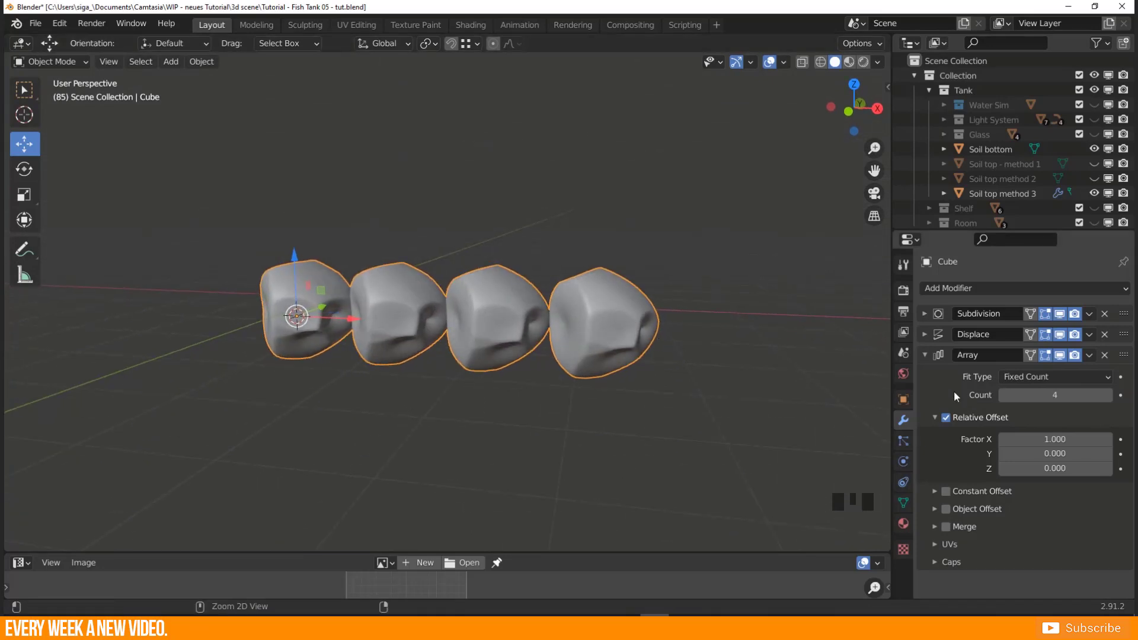
key("ctrl+a")
scroll(573, 336, "down", 3)
middle_click_drag(574, 336, 520, 328)
scroll(476, 326, "up", 3)
left_click(440, 322)
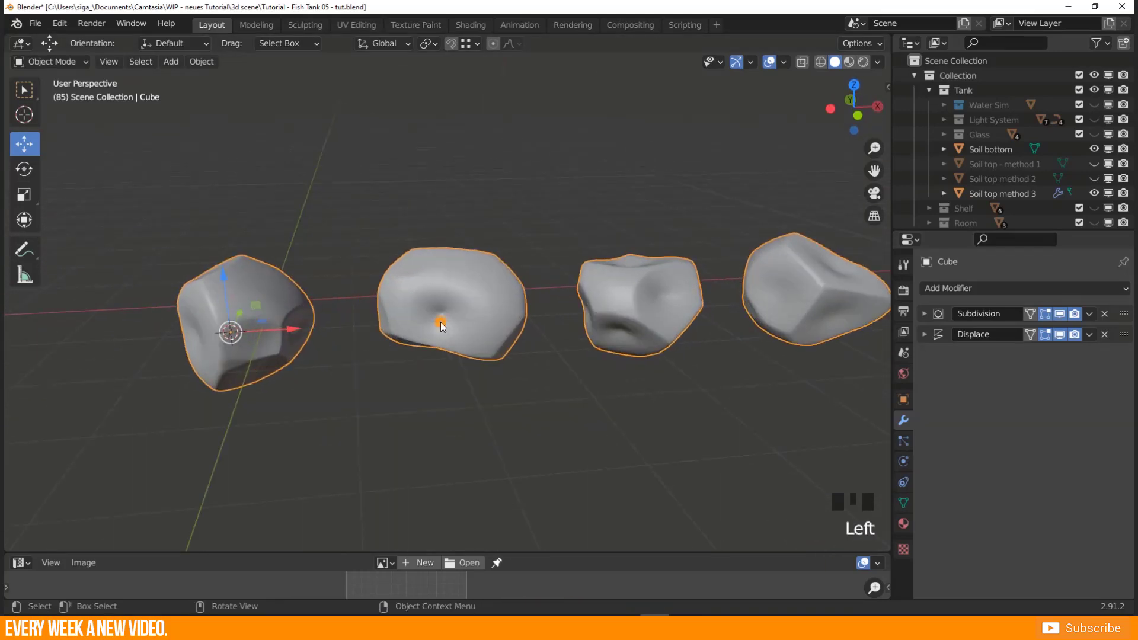
Enter mesh editing and raise the second rock's two lower cage vertices on the side facing the first rock.
key("Tab")
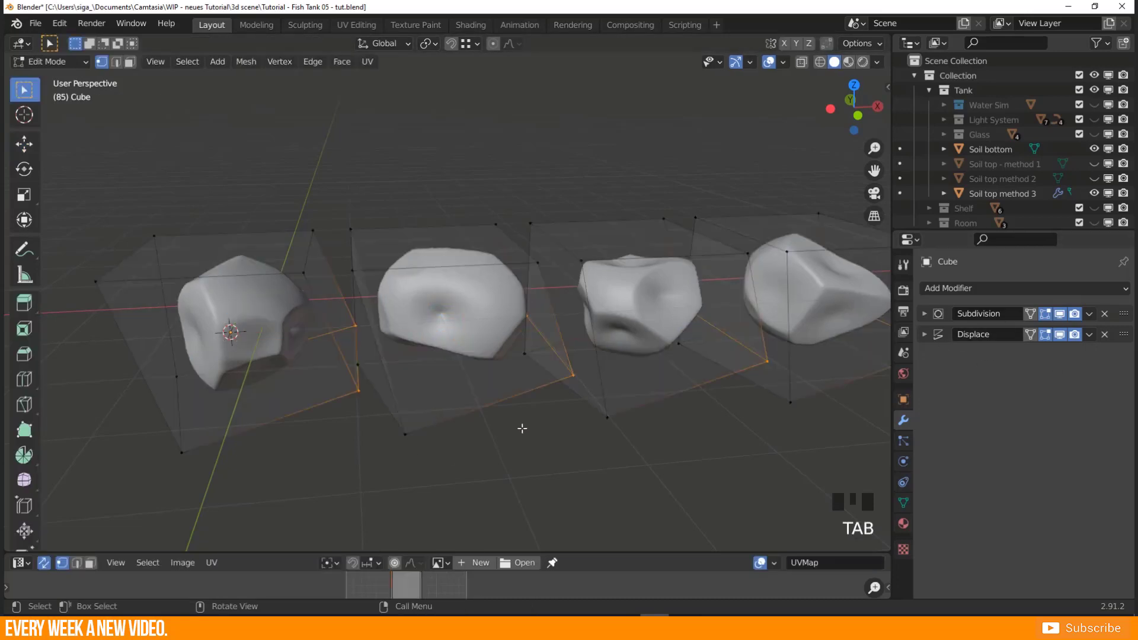
middle_click_drag(521, 427, 397, 425)
left_click(368, 387)
left_click(394, 430)
key("g")
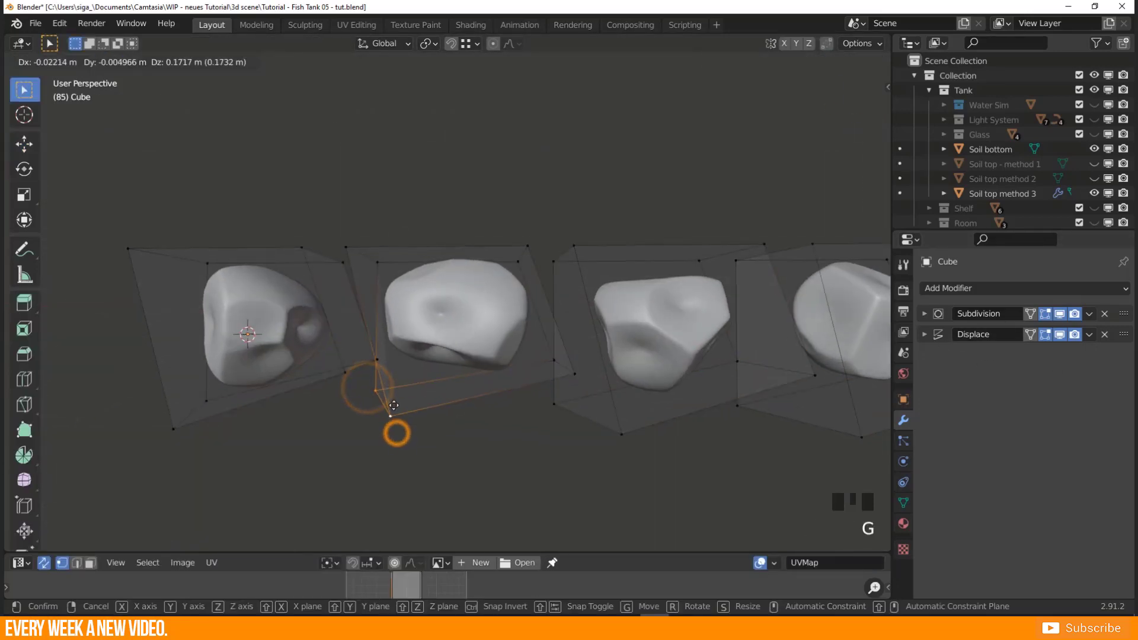
left_click(397, 352)
left_click(572, 373)
left_click(551, 358, "shift")
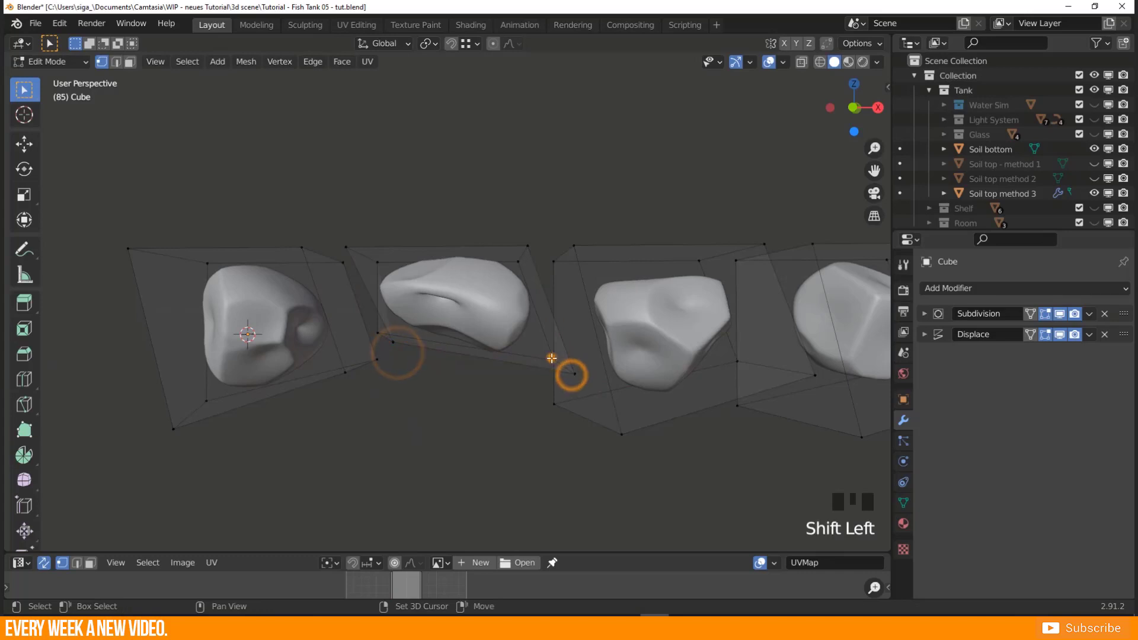
key("g")
left_click(566, 373)
left_click(563, 366, "shift")
left_click(550, 359, "shift")
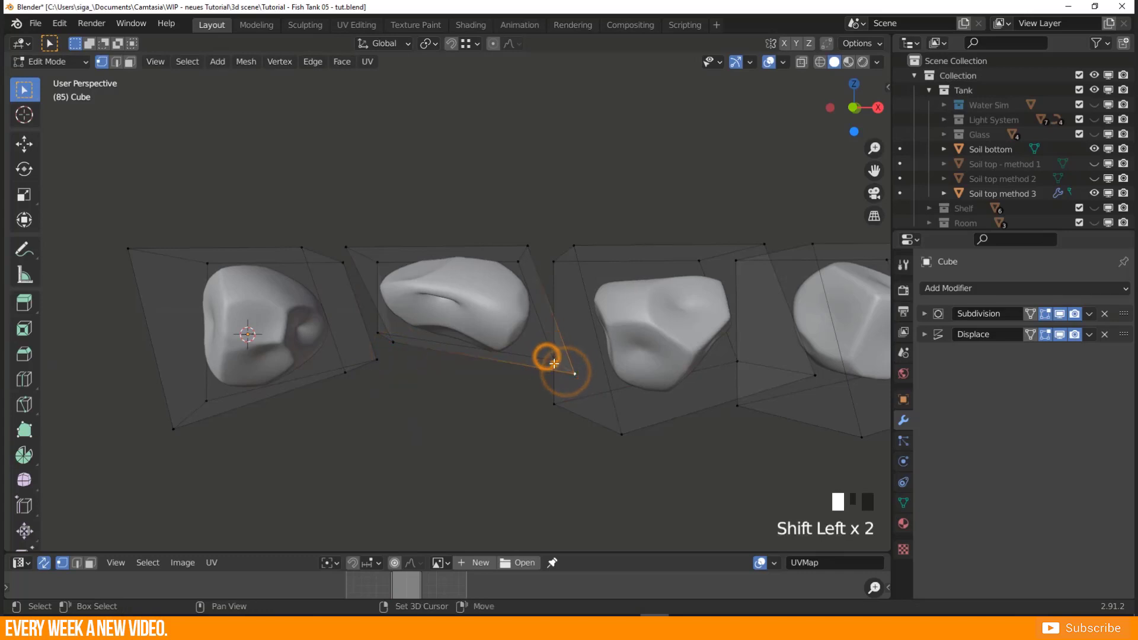
middle_click_drag(552, 361, 563, 394)
middle_click_drag(601, 353, 547, 452)
left_click(495, 406)
left_click(495, 407)
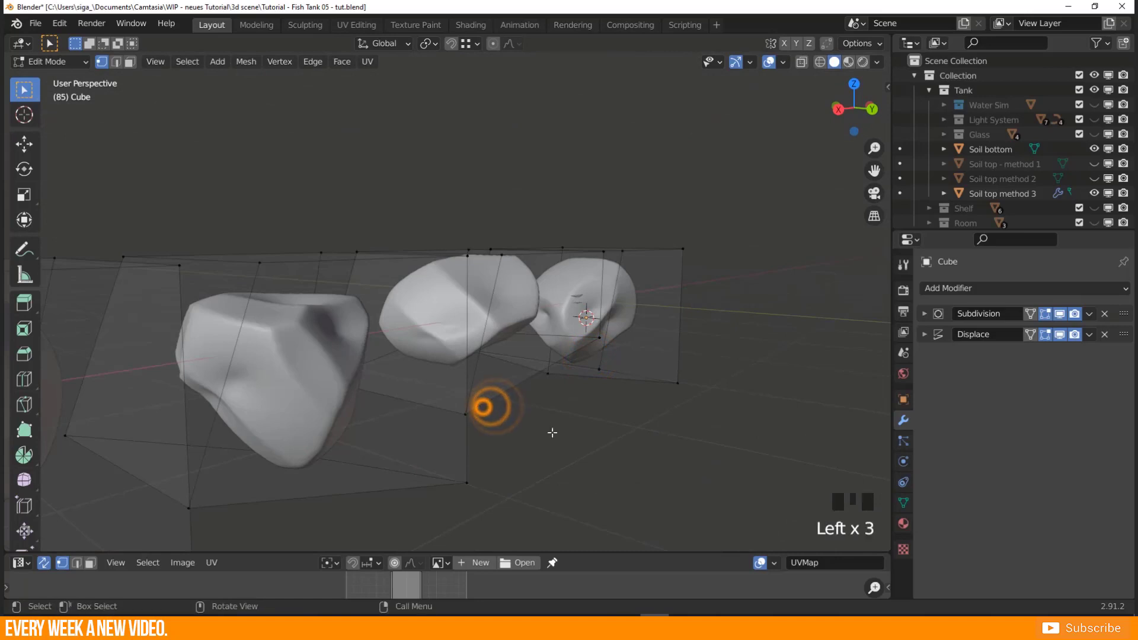
middle_click_drag(495, 407, 481, 407)
Move the second rock's lower cage corner on the third rock's side inward and up.
left_click(355, 407)
middle_click_drag(354, 407, 445, 419)
key("g")
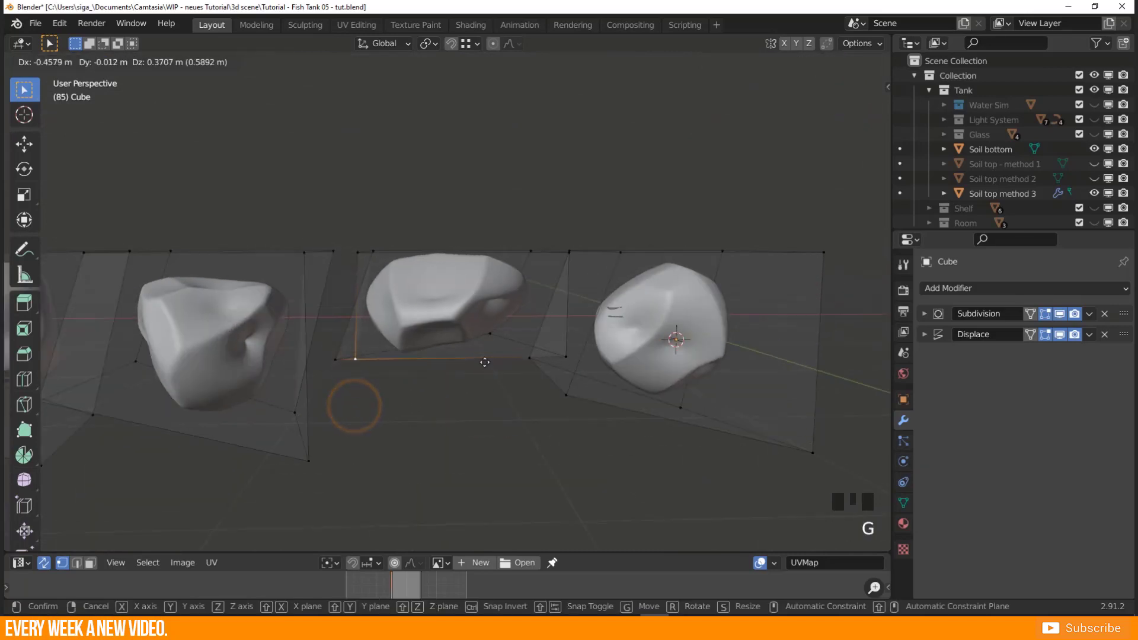
left_click(546, 333)
Move the second rock's two upper cage corners on the third rock's side in toward the first rock.
left_click(367, 251)
key("g")
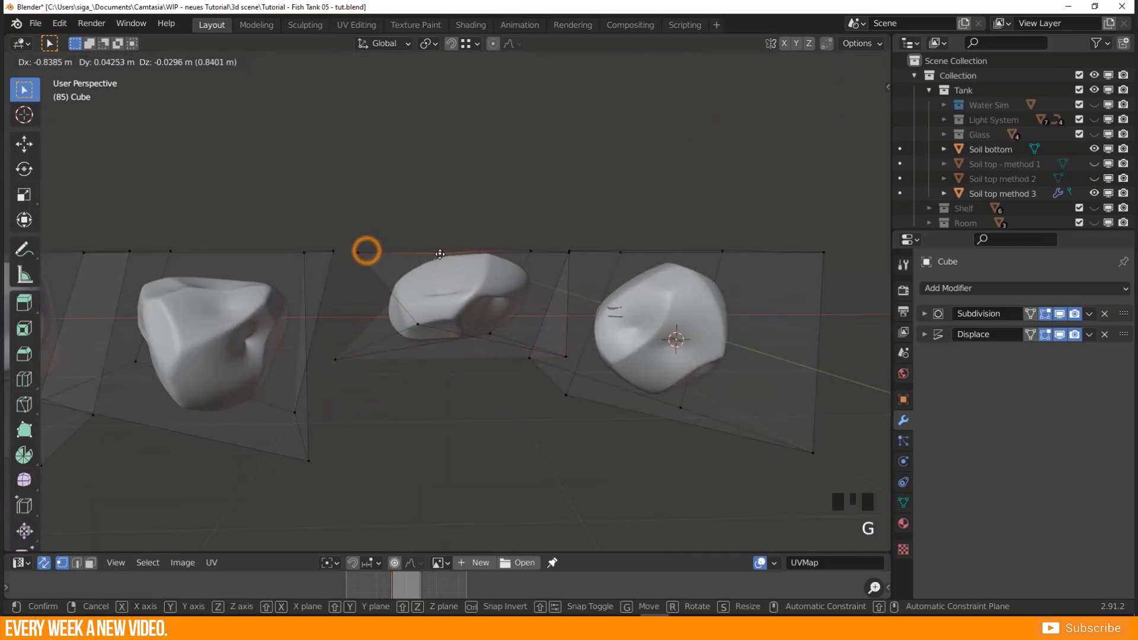
left_click(436, 254)
left_click(357, 247)
key("g")
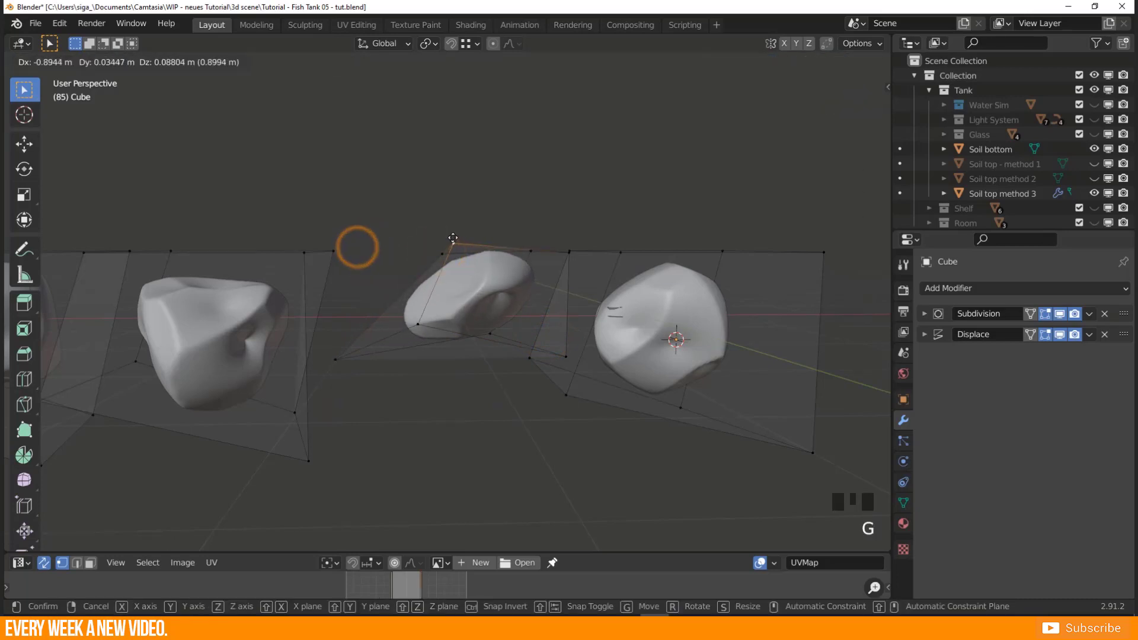
left_click(450, 238)
Select the whole linked mesh of the fourth rock and scale it down, leaving mesh editing.
scroll(449, 239, "down", 2)
middle_click_drag(426, 290, 427, 329)
key("Tab")
key("Tab")
key("s")
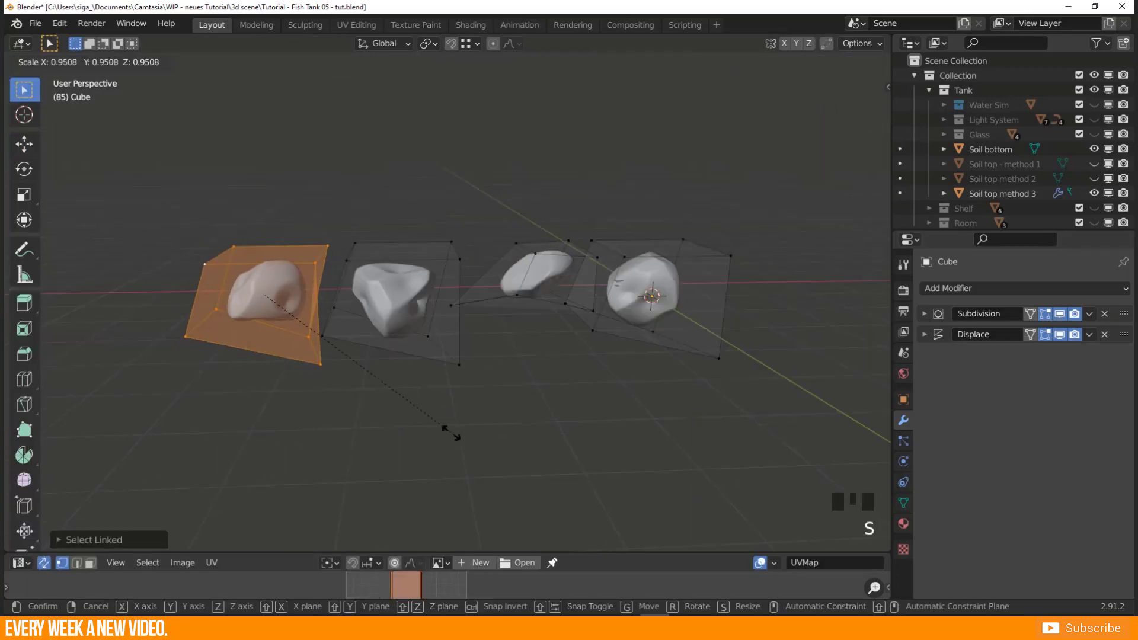
left_click(388, 396)
key("Tab")
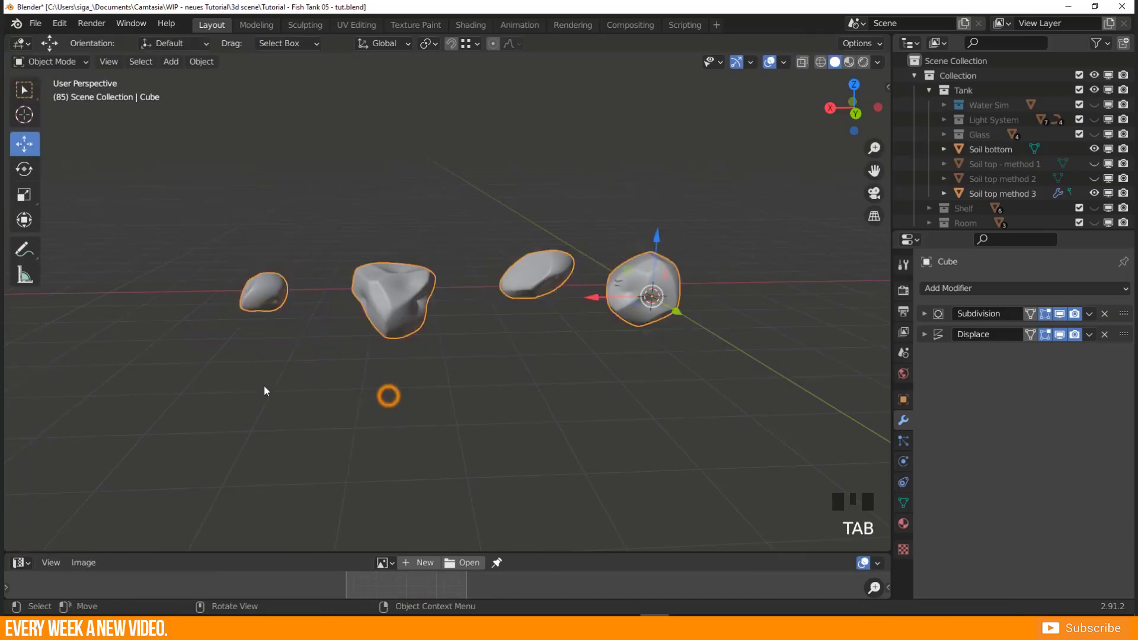
Reenter mesh editing, select the whole linked mesh of the first rock and scale it up.
middle_click_drag(264, 388, 386, 308)
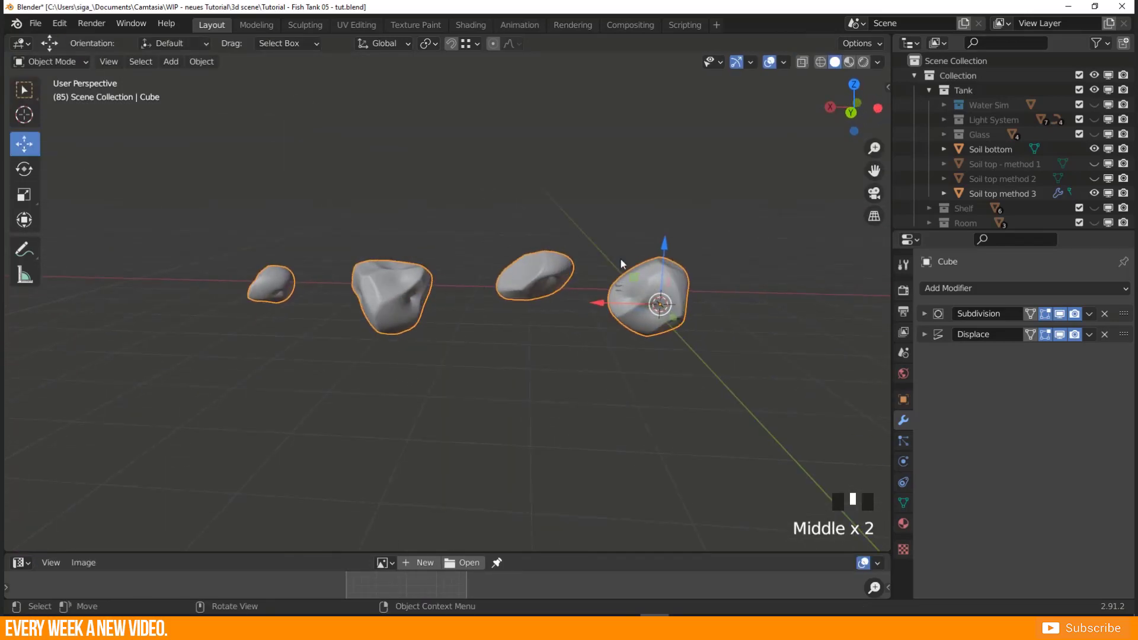
key("a")
key("Tab")
left_click(711, 262)
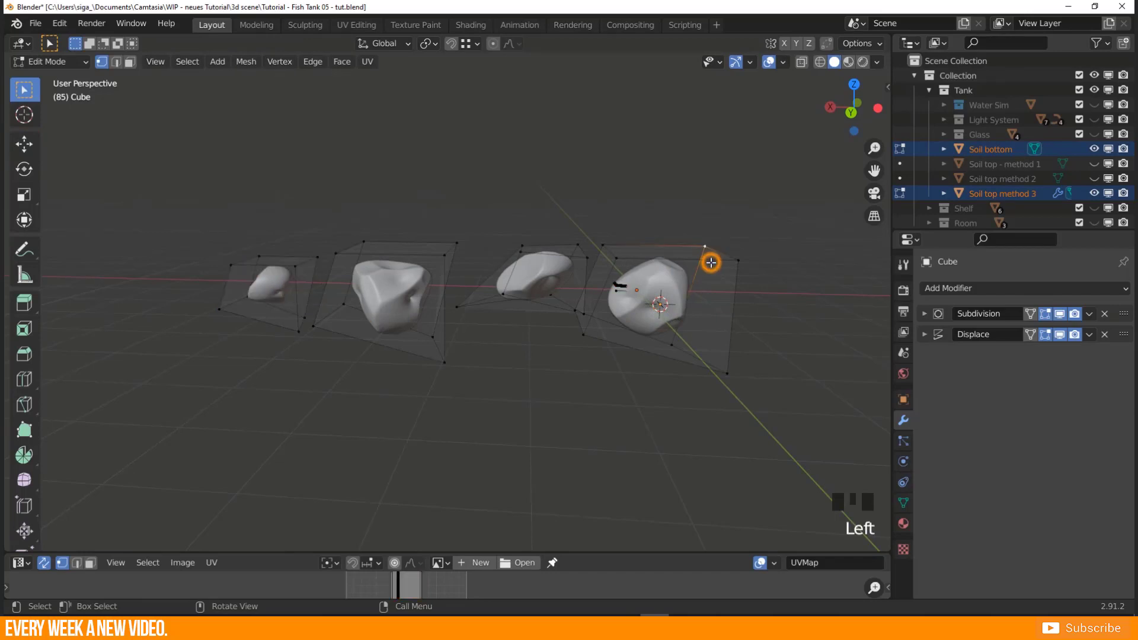
key("ctrl+l")
key("s")
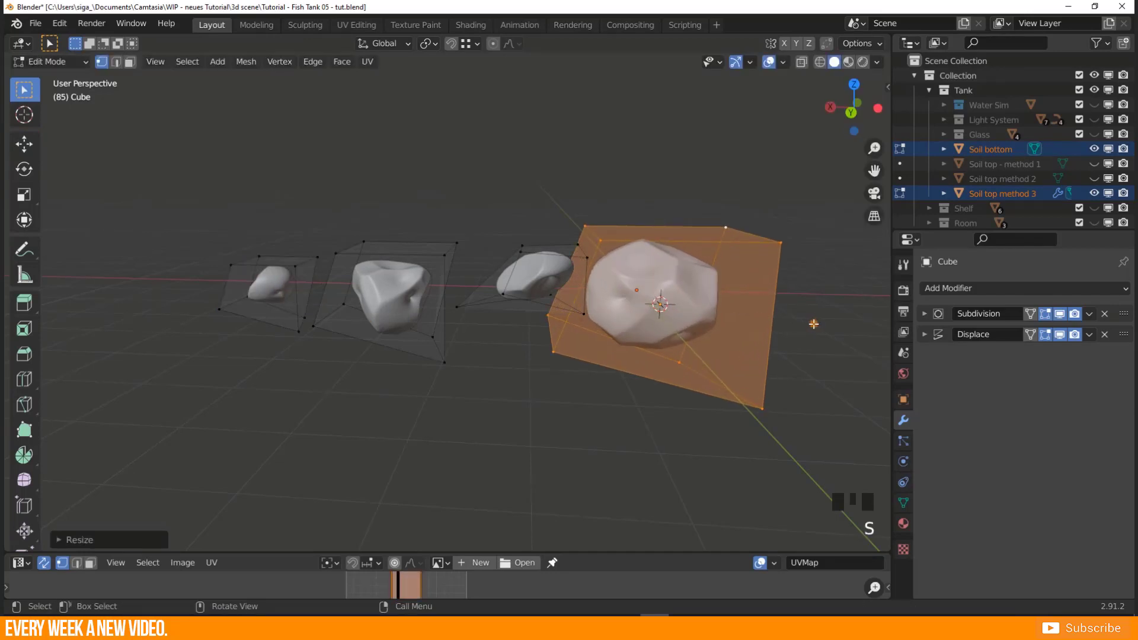
left_click(814, 324)
Move the enlarged first rock up and farther away from the second rock.
key("g")
left_click(695, 344)
key("g")
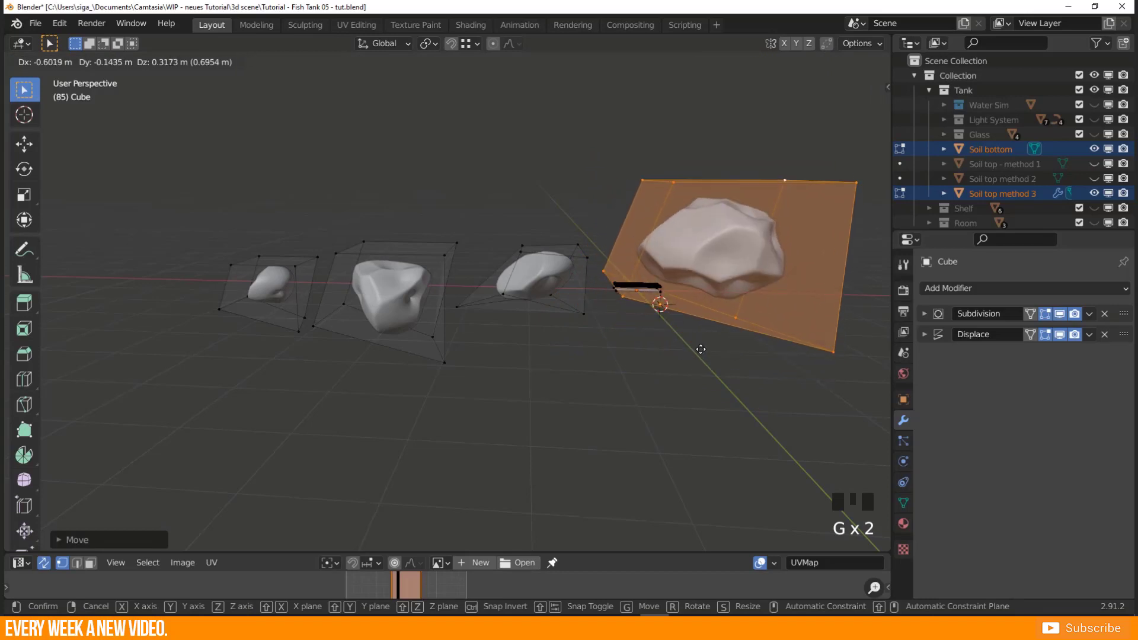
left_click(695, 341)
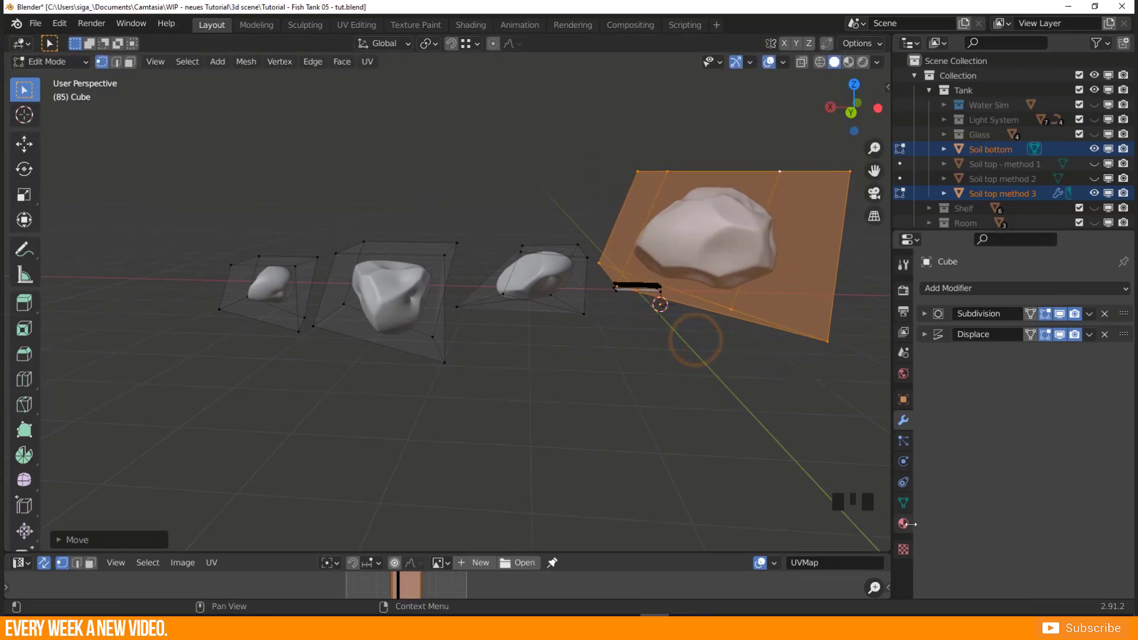
Check the rocks' displacement texture, reposition the enlarged first rock slightly, and leave mesh editing.
left_click(907, 556)
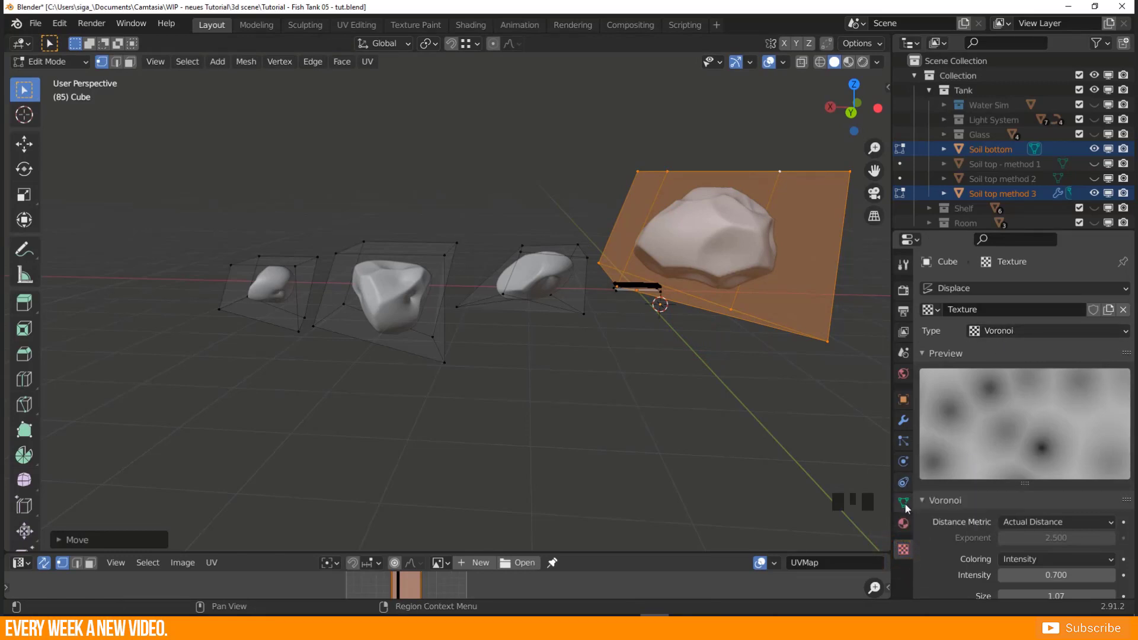
left_click(904, 421)
middle_click_drag(634, 323, 542, 298)
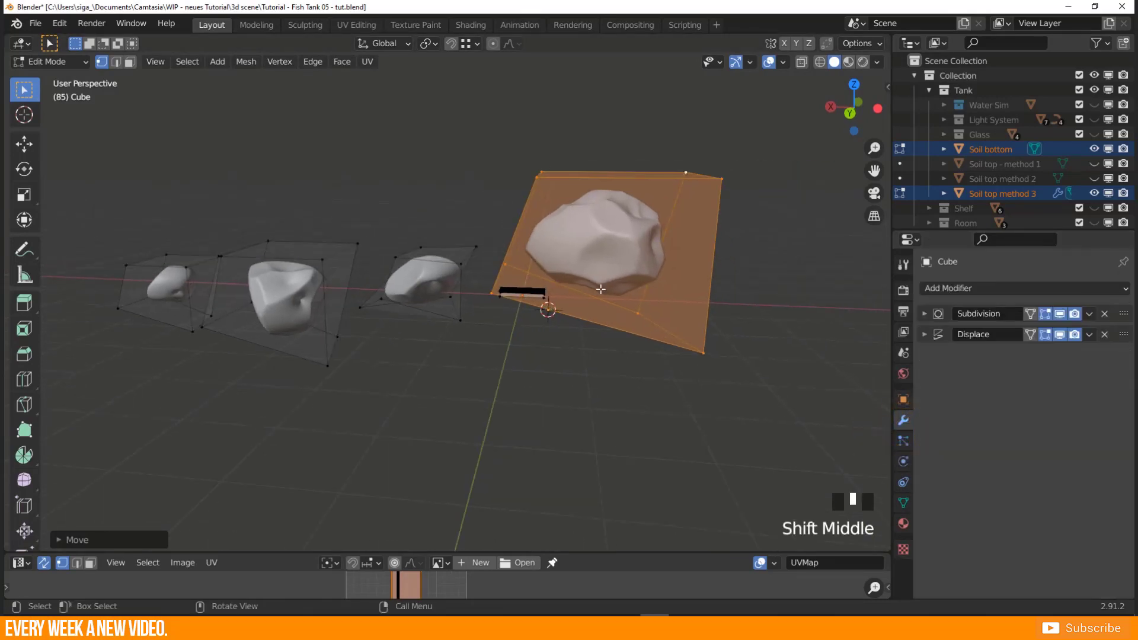
key("g")
left_click(616, 278)
middle_click_drag(616, 278, 418, 283)
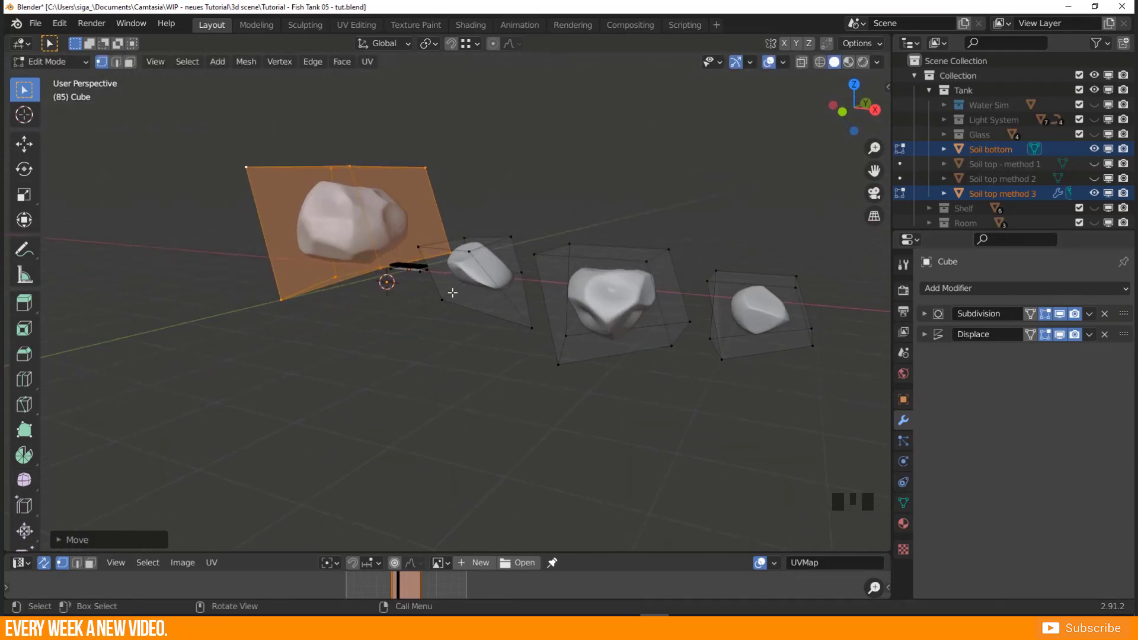
key("Tab")
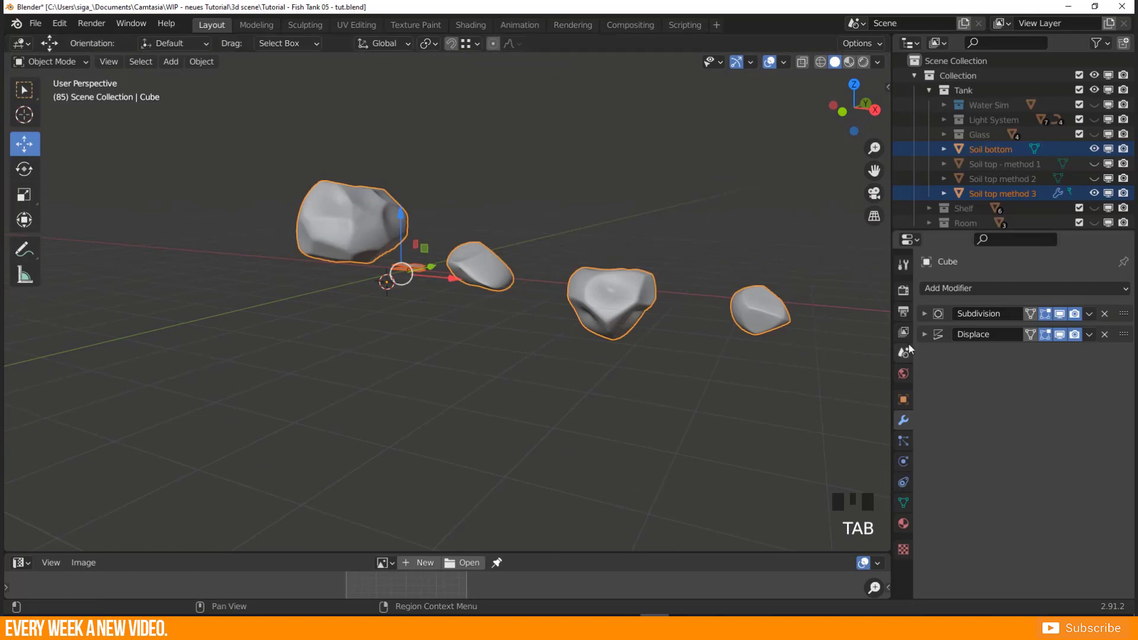
Select only the combined rocks object, without the soil pieces, and scale it down toward the soil's size.
middle_click_drag(468, 315, 469, 334)
left_click(469, 334)
left_click(482, 260)
left_click(351, 234)
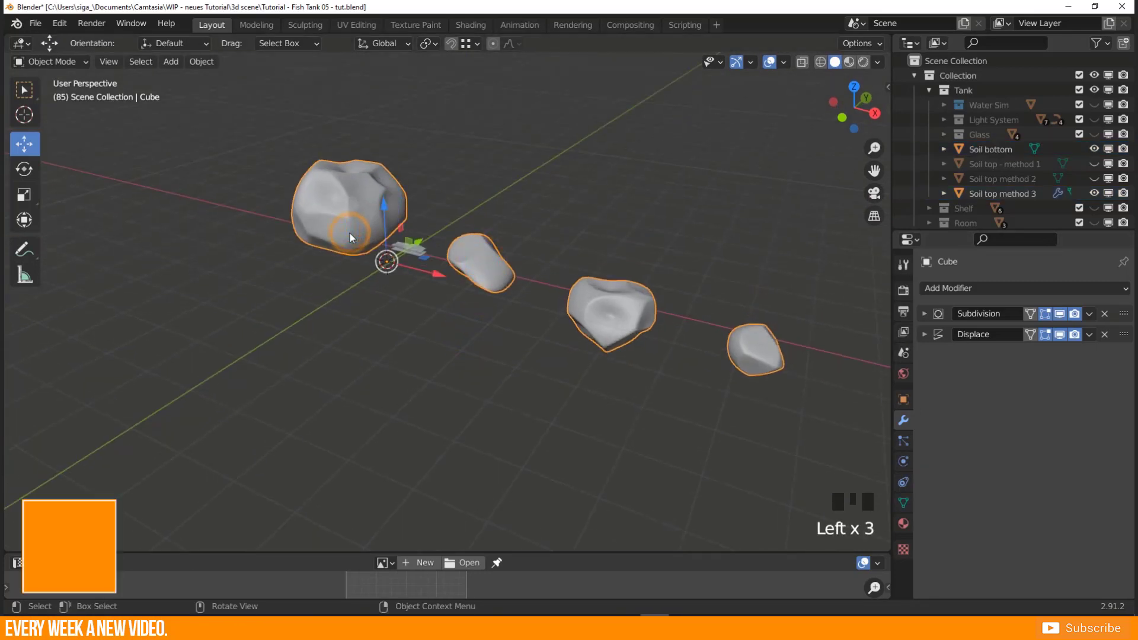
middle_click_drag(350, 233, 567, 353)
key("s")
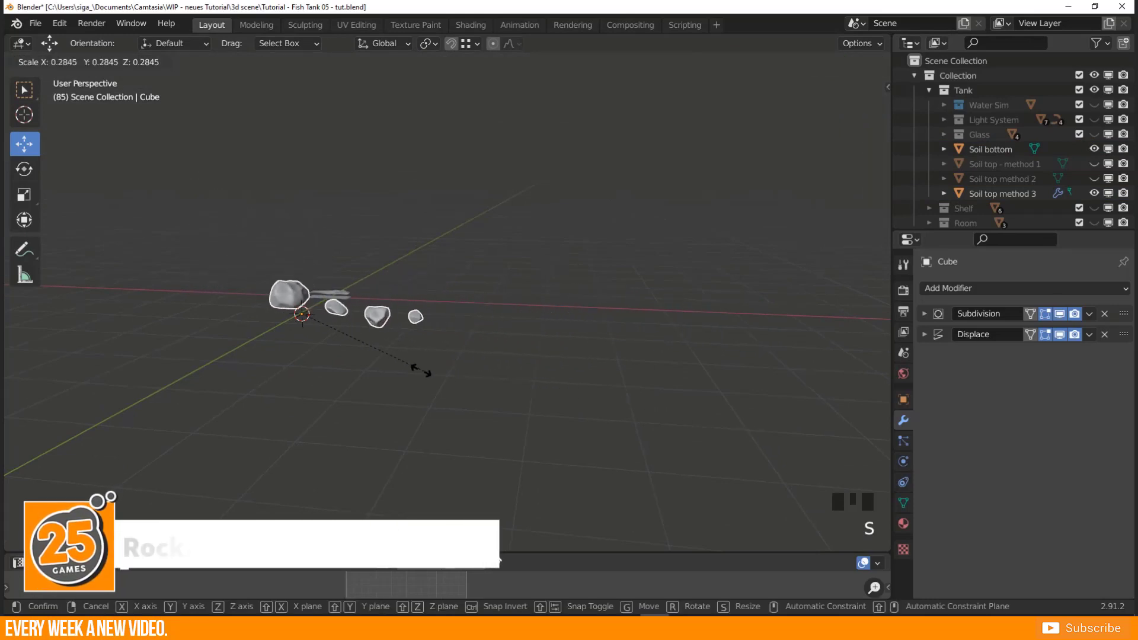
left_click(329, 364)
Move the scaled-down rocks object over to the two soil surfaces.
middle_click_drag(330, 363, 254, 327)
scroll(478, 298, "up", 9)
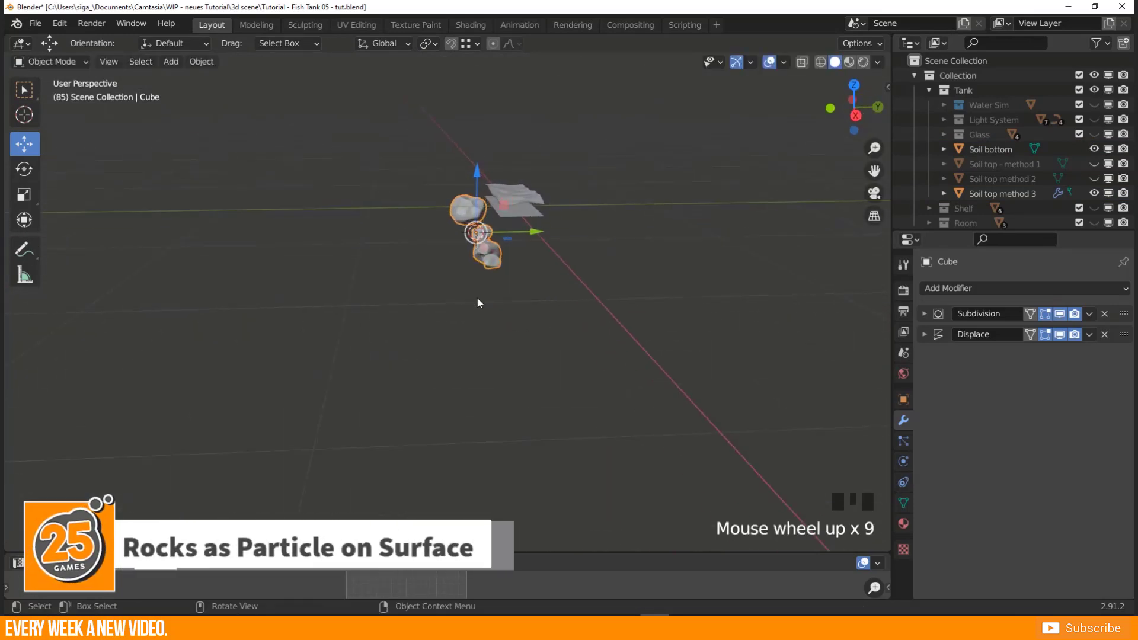
middle_click_drag(478, 298, 431, 276, "shift")
key("KP_Decimal")
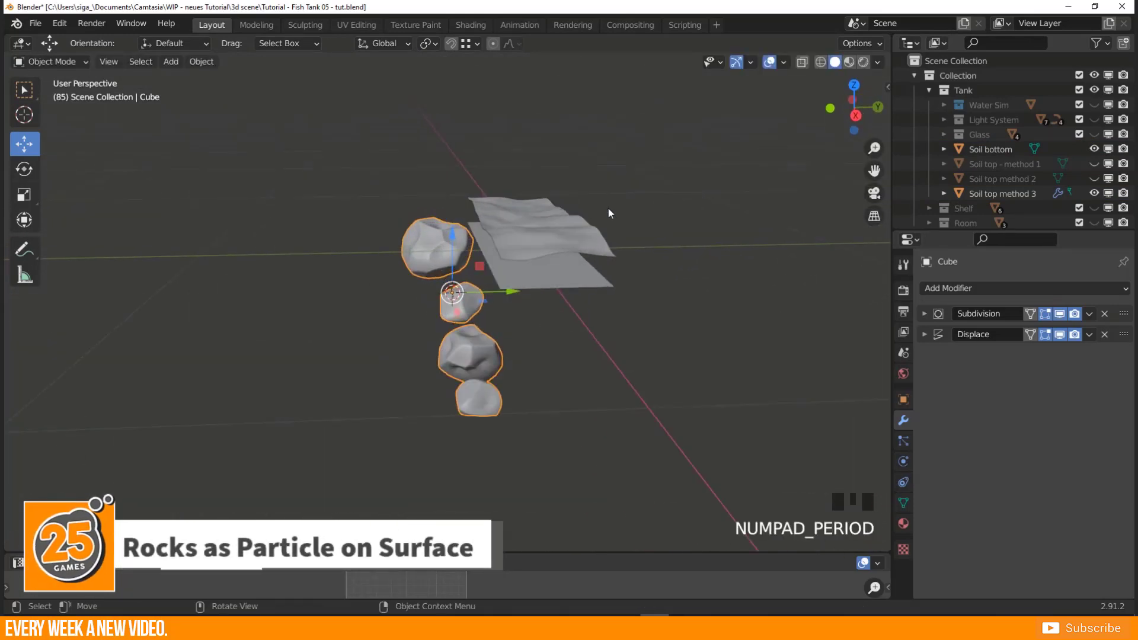
middle_click_drag(608, 208, 386, 384)
key("g")
left_click(426, 292)
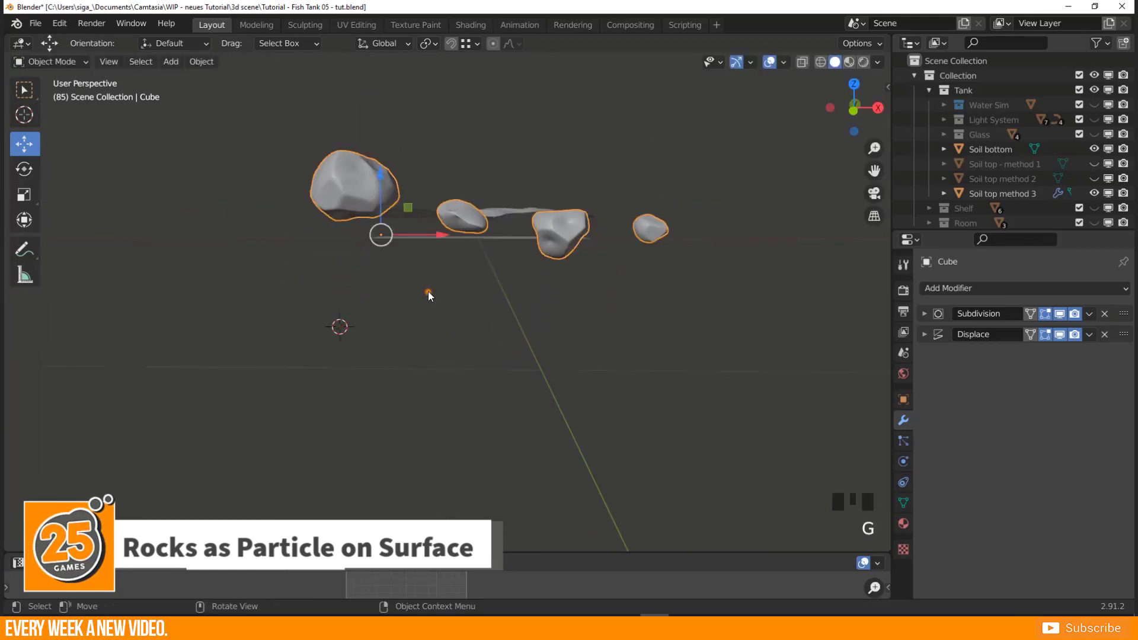
middle_click_drag(426, 292, 122, 312)
key("g")
left_click(300, 330)
Scale the rocks object down further and move it to hover above the back of the soil.
key("s")
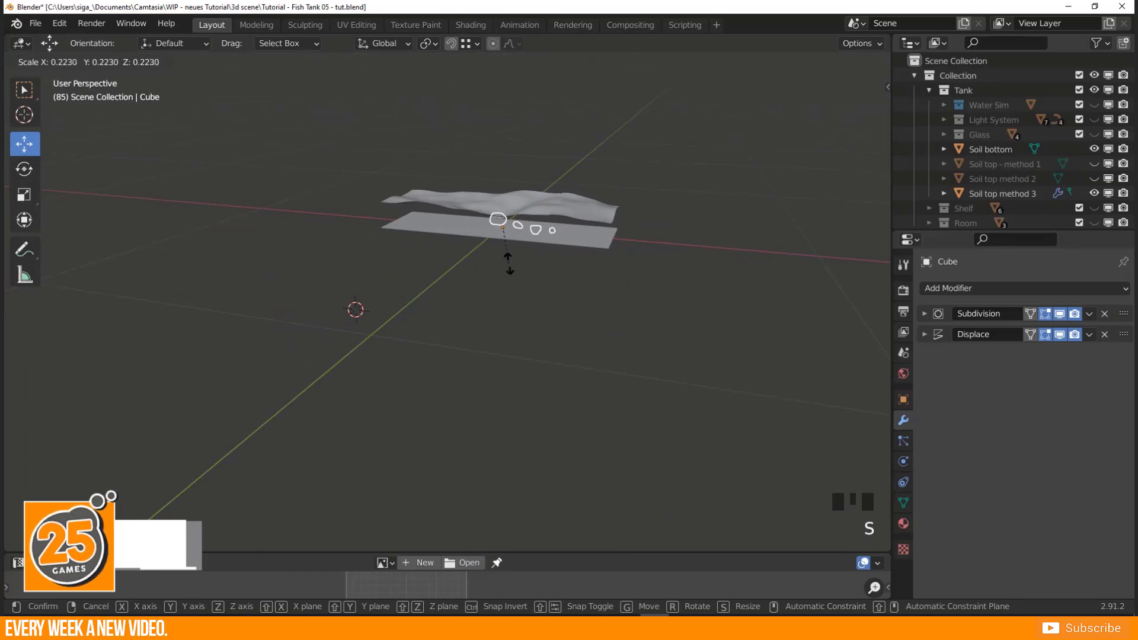
left_click(533, 263)
key("g")
left_click(483, 211)
middle_click_drag(483, 212, 414, 200)
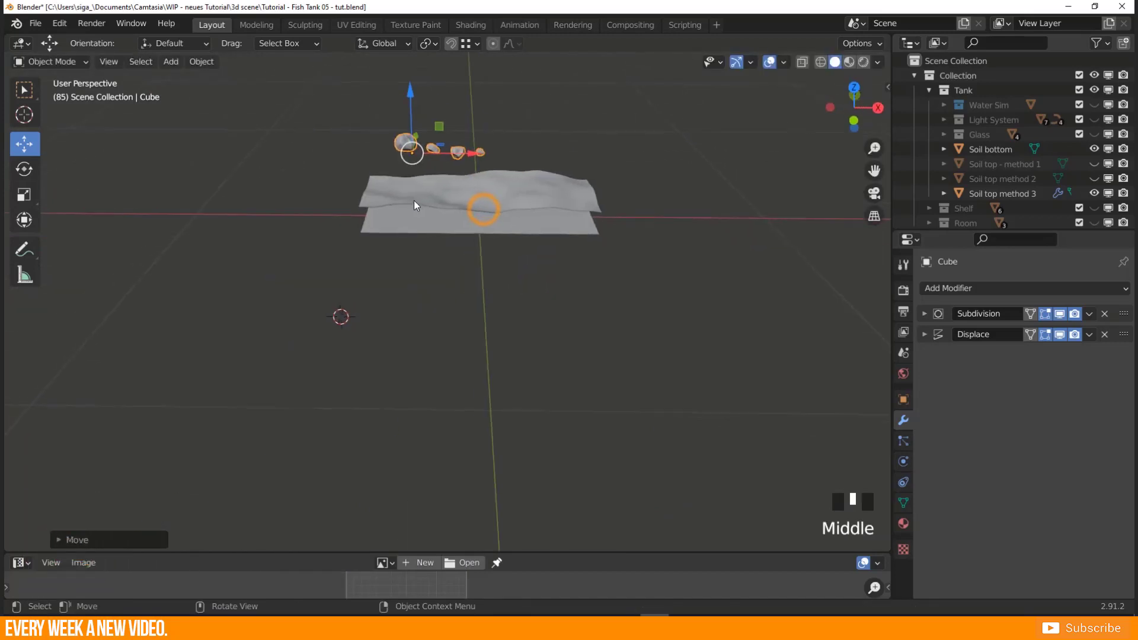
scroll(414, 200, "up", 5)
middle_click_drag(472, 95, 432, 376, "shift")
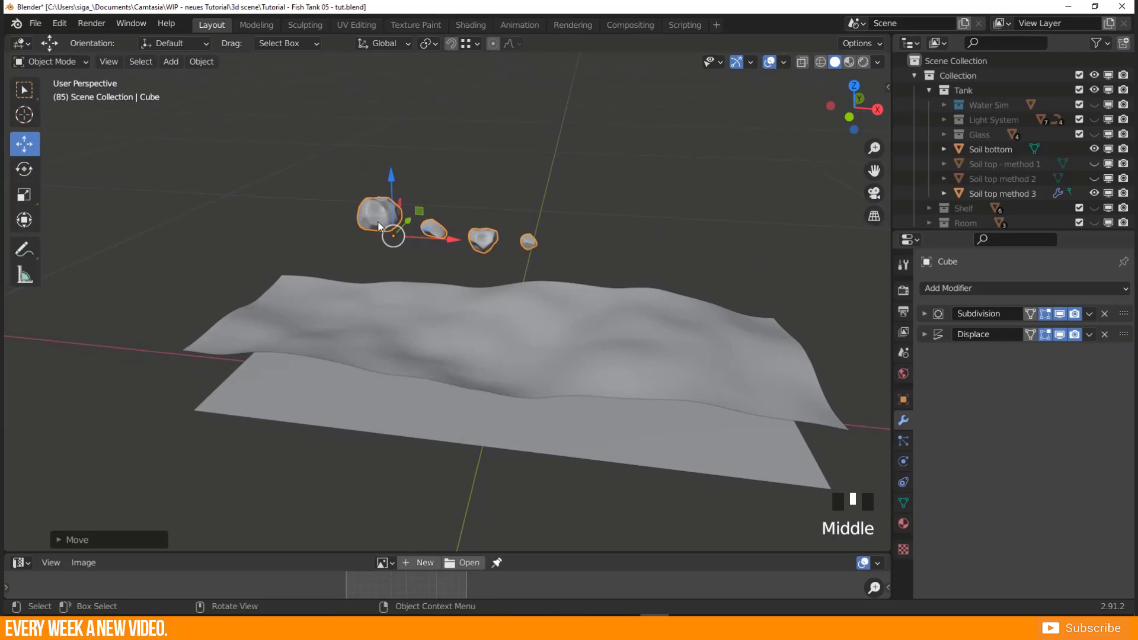
Separate the entire rocks mesh by loose parts into individual objects and return to Object Mode.
left_click(529, 240)
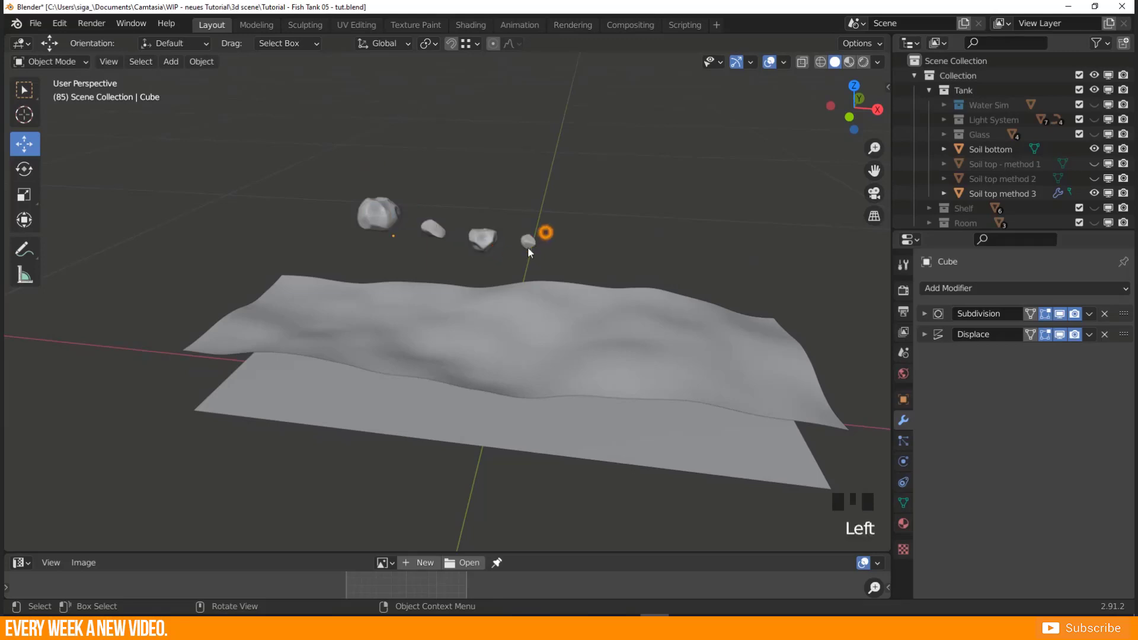
left_click(526, 249)
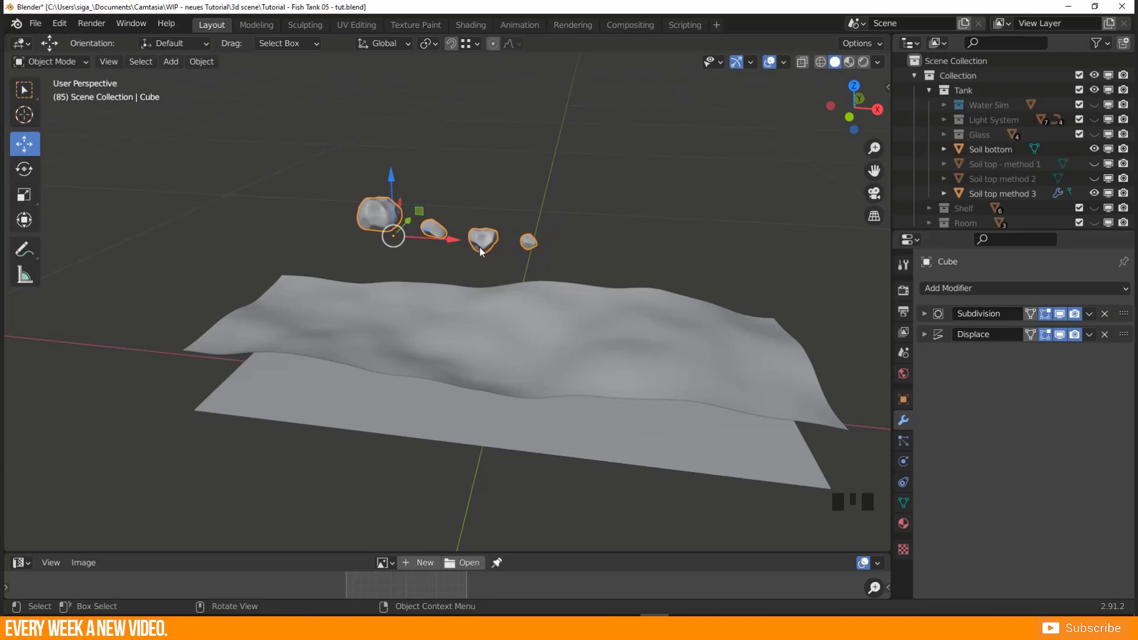
key("Tab")
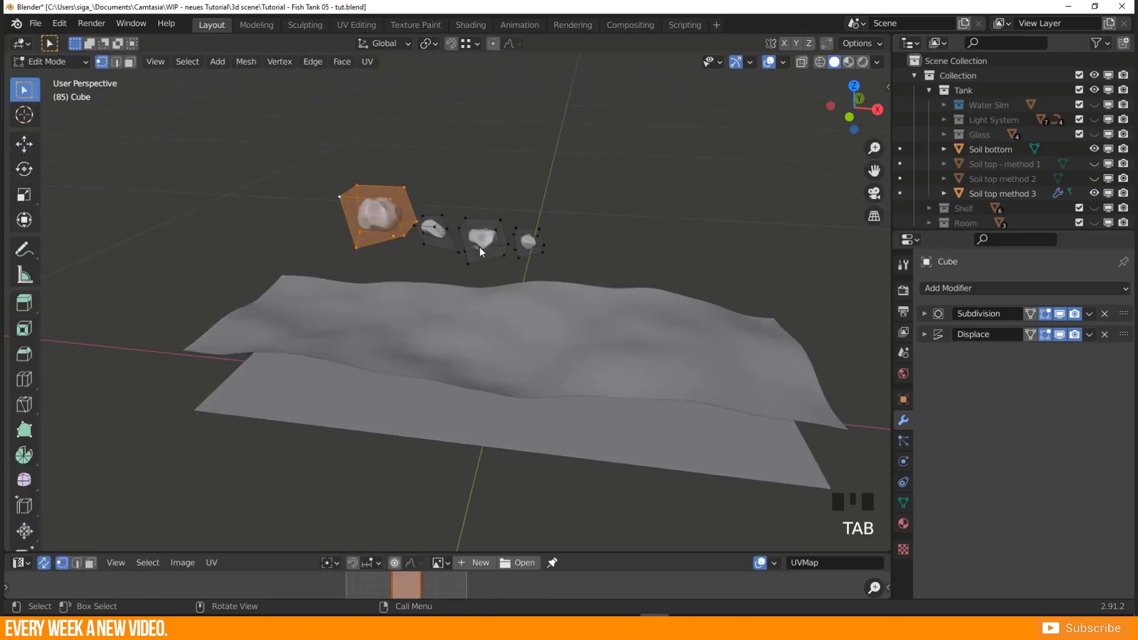
key("a")
key("p")
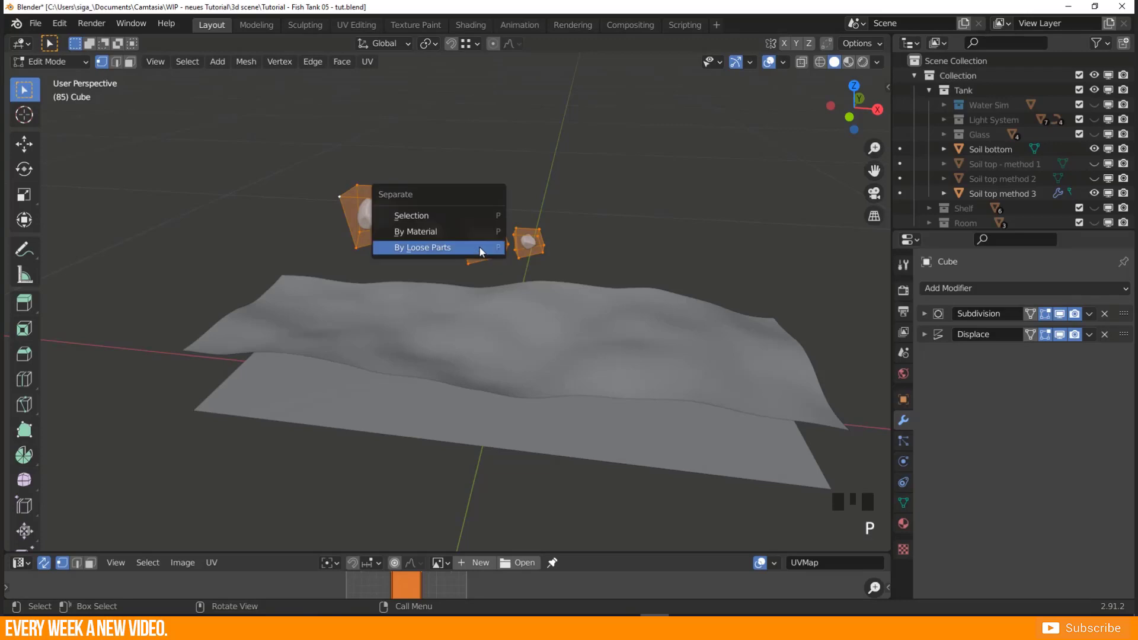
left_click(481, 249)
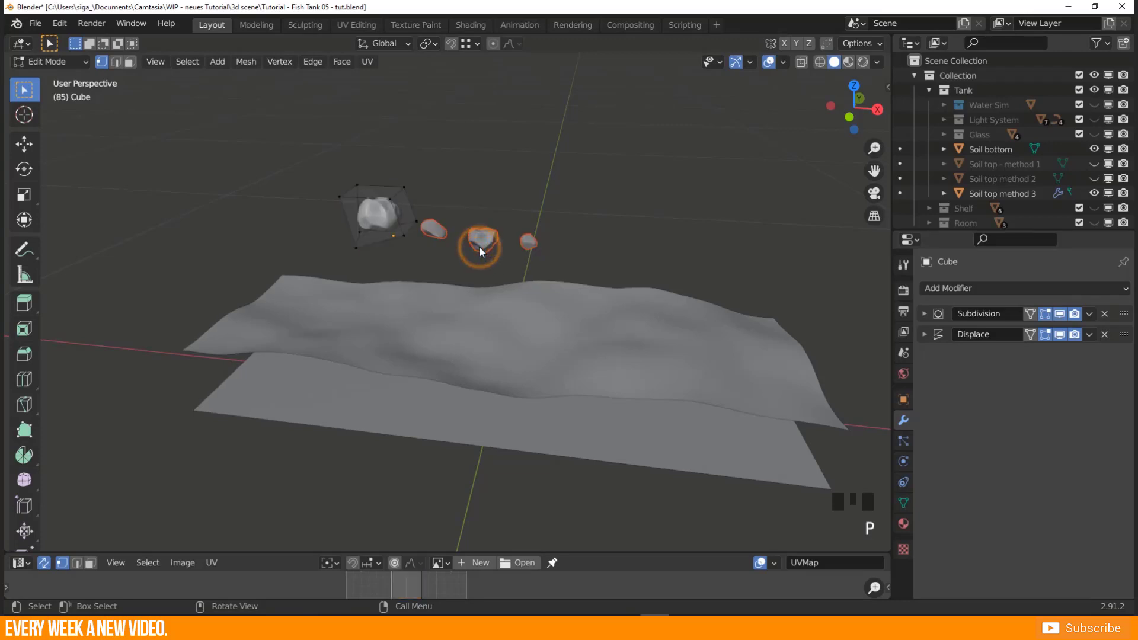
key("Tab")
Select all four separated rocks and set their origins to their geometry.
left_click(605, 229)
left_click(485, 240)
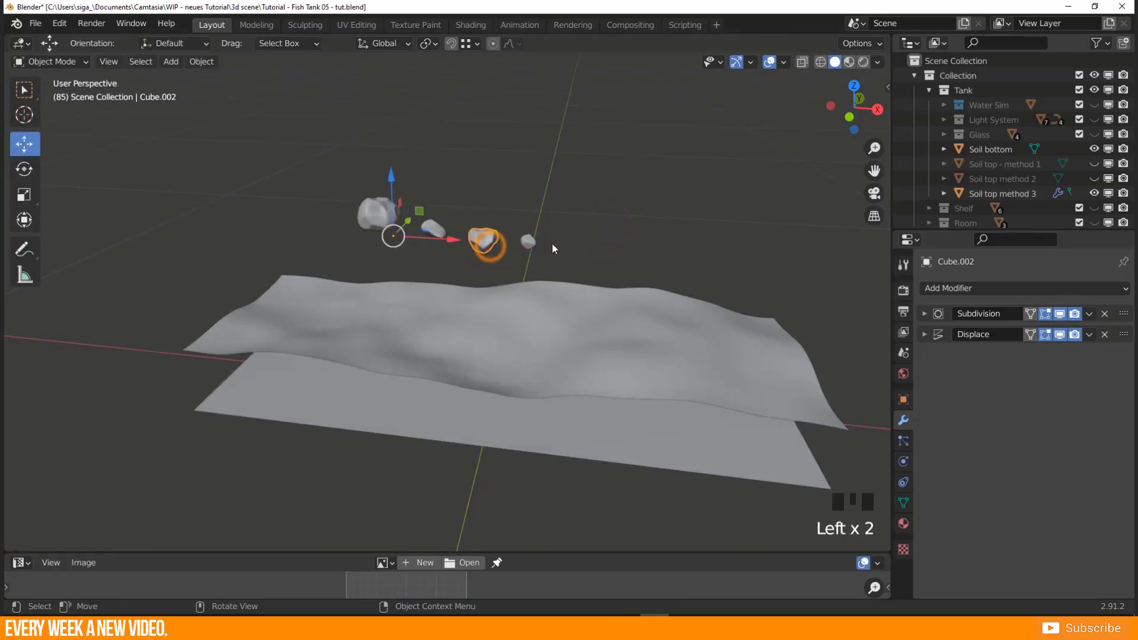
left_click_drag(578, 188, 311, 247)
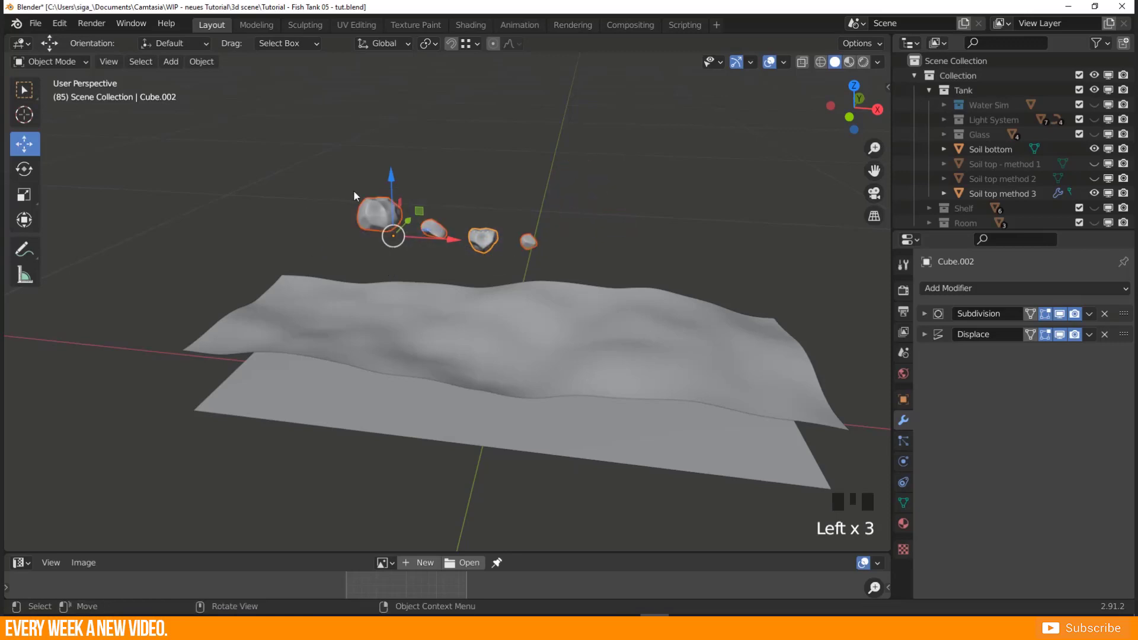
right_click(385, 219)
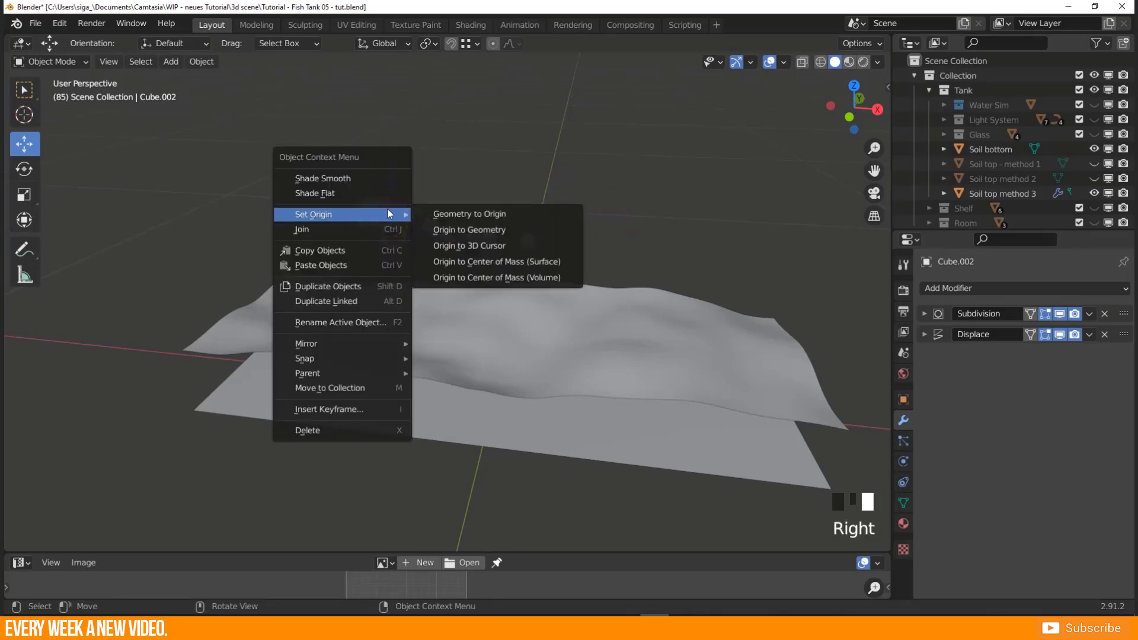
left_click(485, 229)
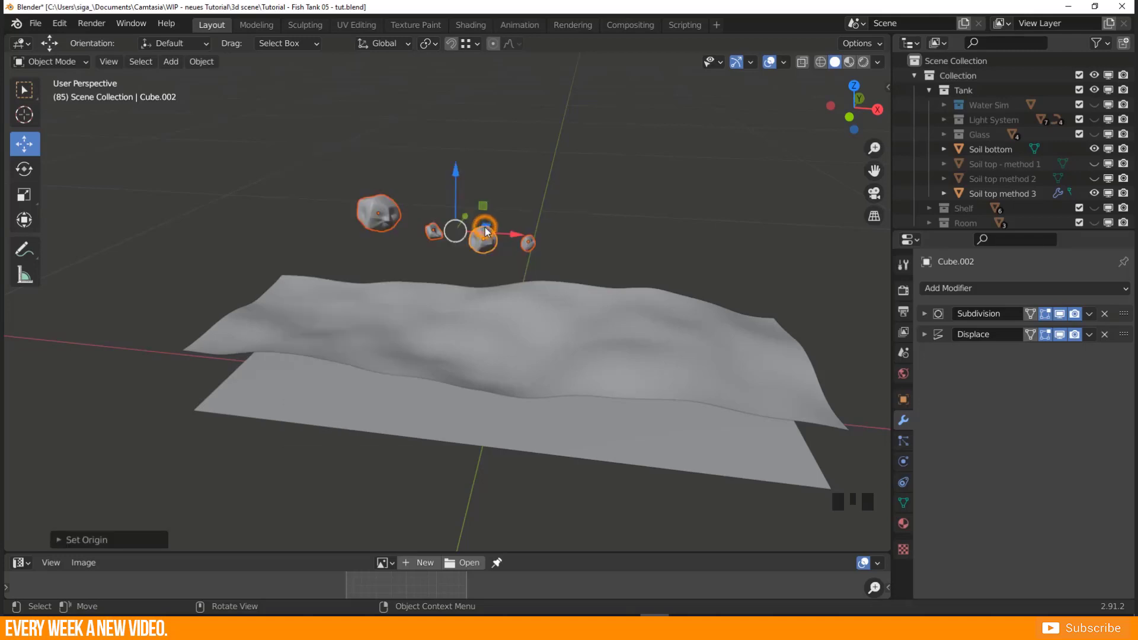
Examine the four separated rocks and their origins above the soil.
left_click(357, 250)
left_click(382, 216)
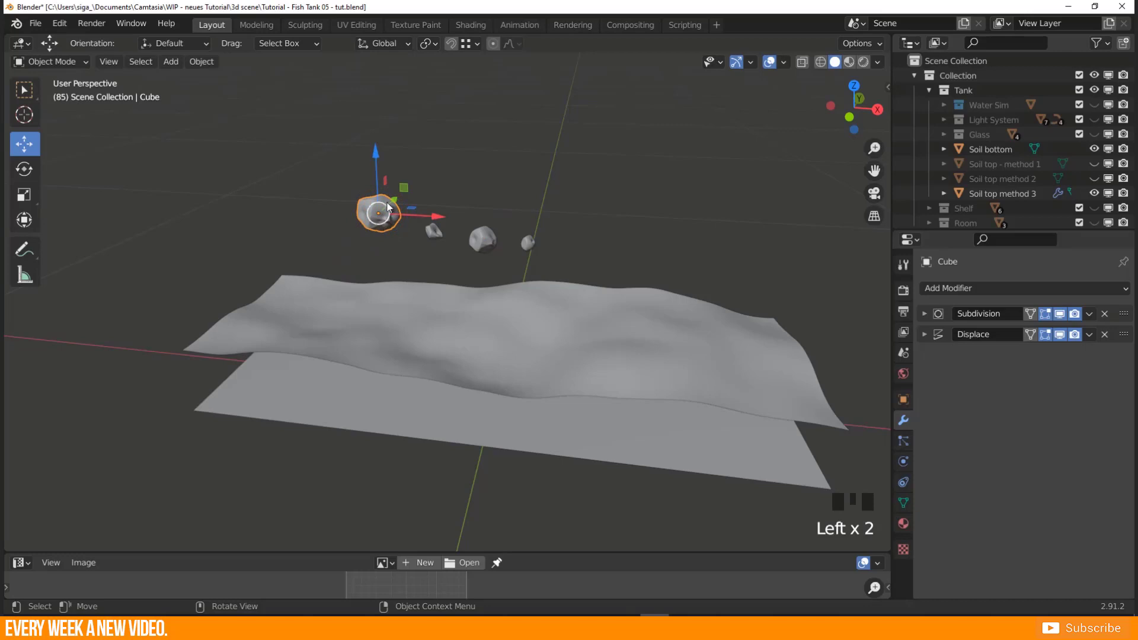
middle_click_drag(487, 251, 489, 240)
left_click_drag(289, 178, 334, 195)
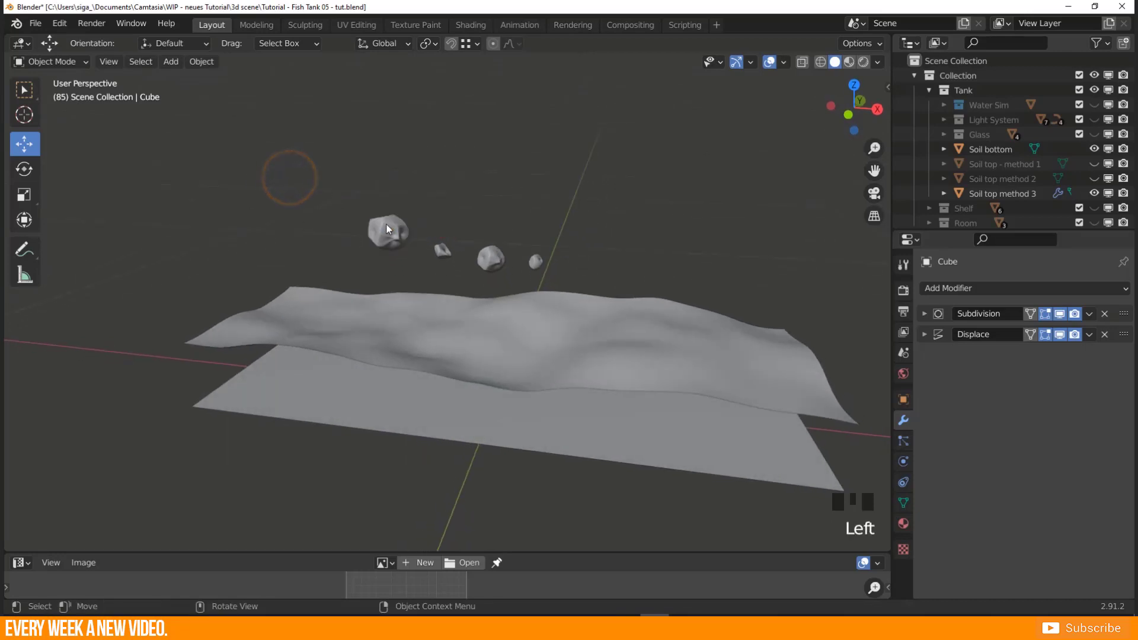
middle_click_drag(388, 229, 389, 239)
left_click_drag(329, 175, 579, 252)
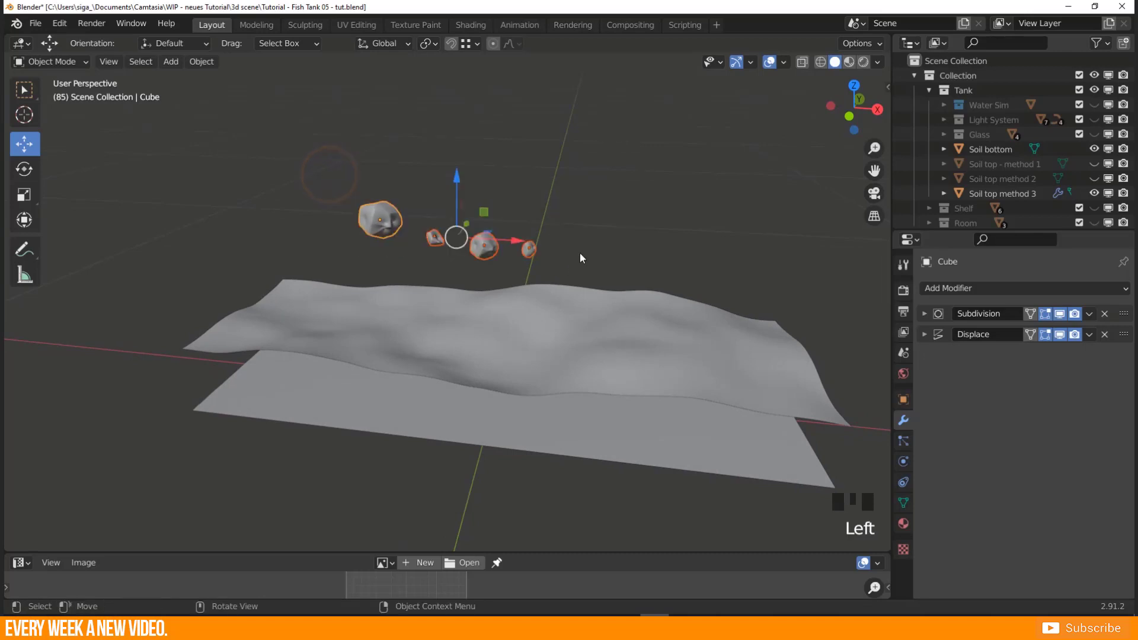
middle_click_drag(375, 292, 516, 315)
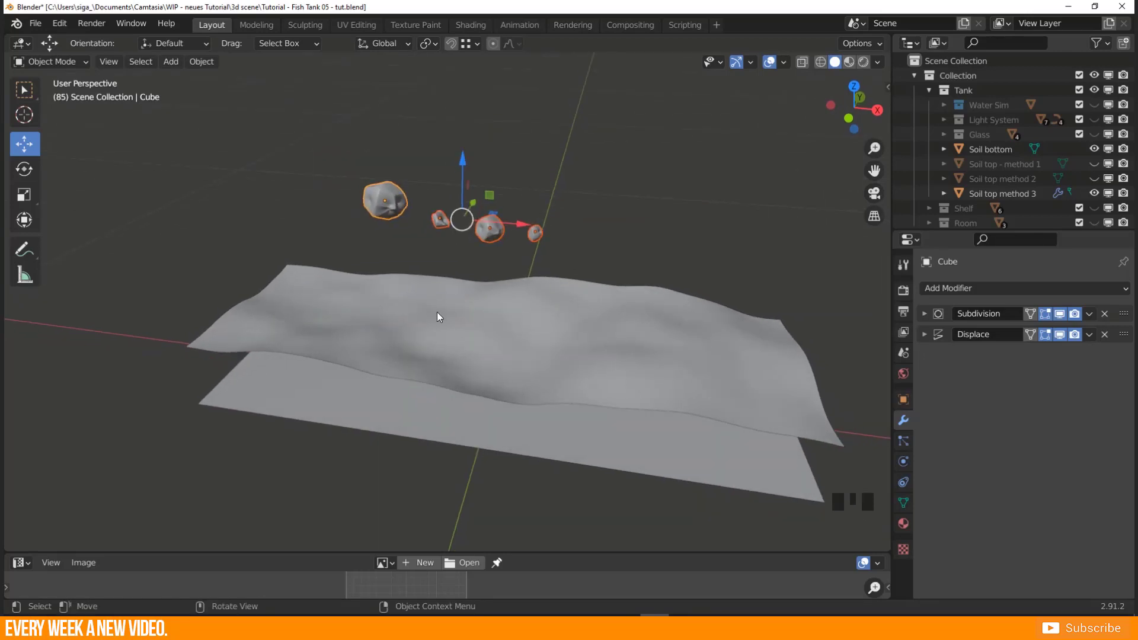
left_click(544, 214)
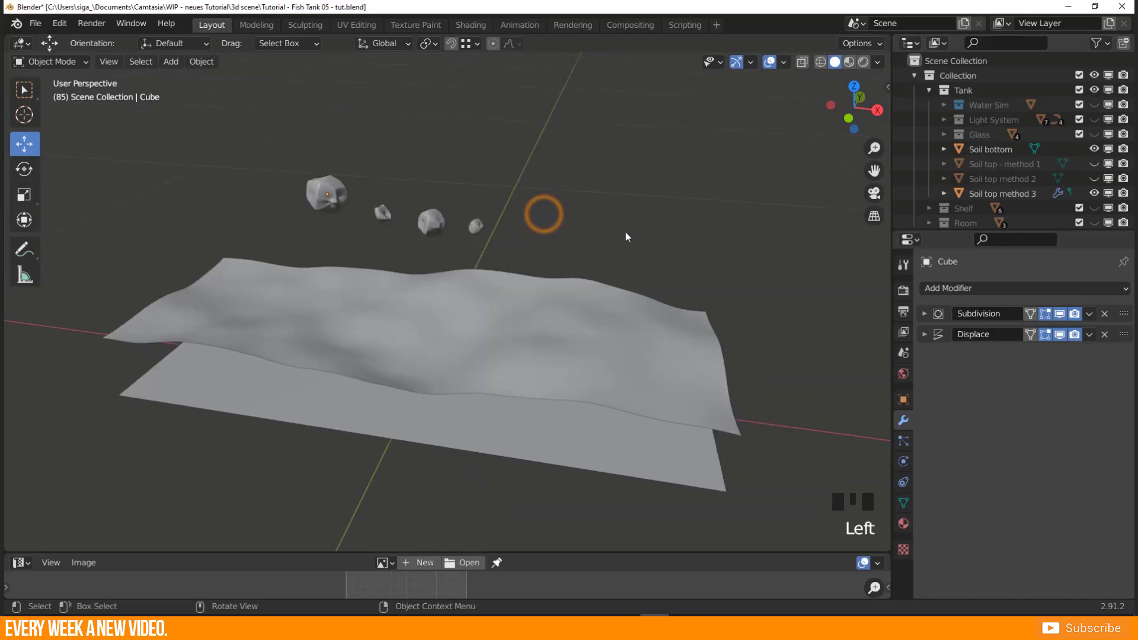
middle_click_drag(624, 230, 628, 240)
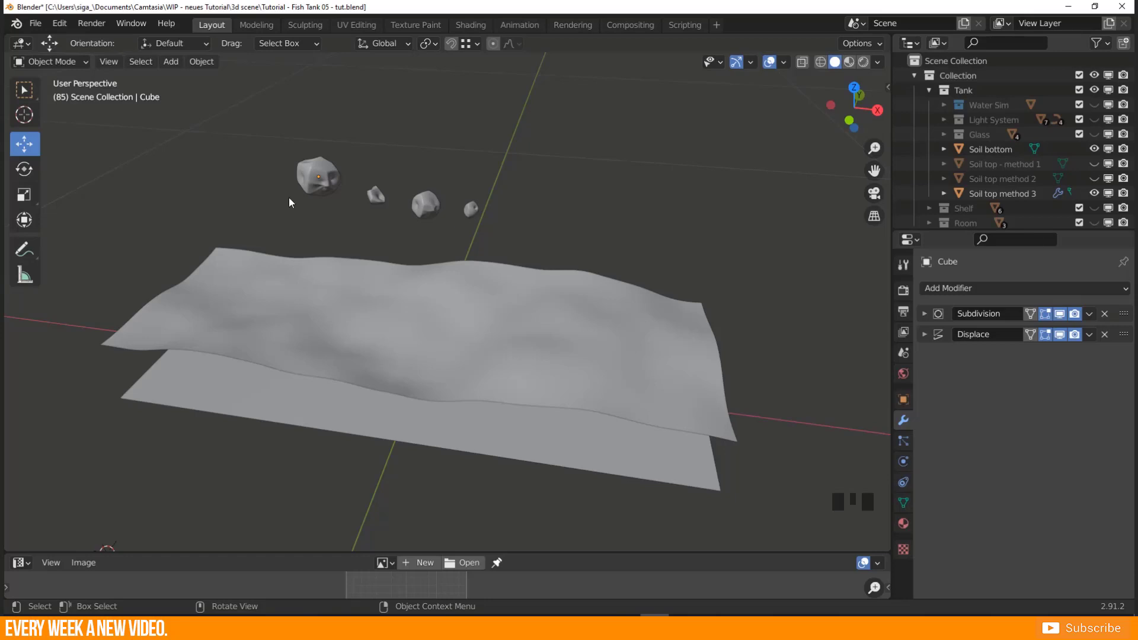
Select all four rocks, create a new collection directly under the scene collection, and put the rocks into it.
left_click_drag(264, 121, 480, 226)
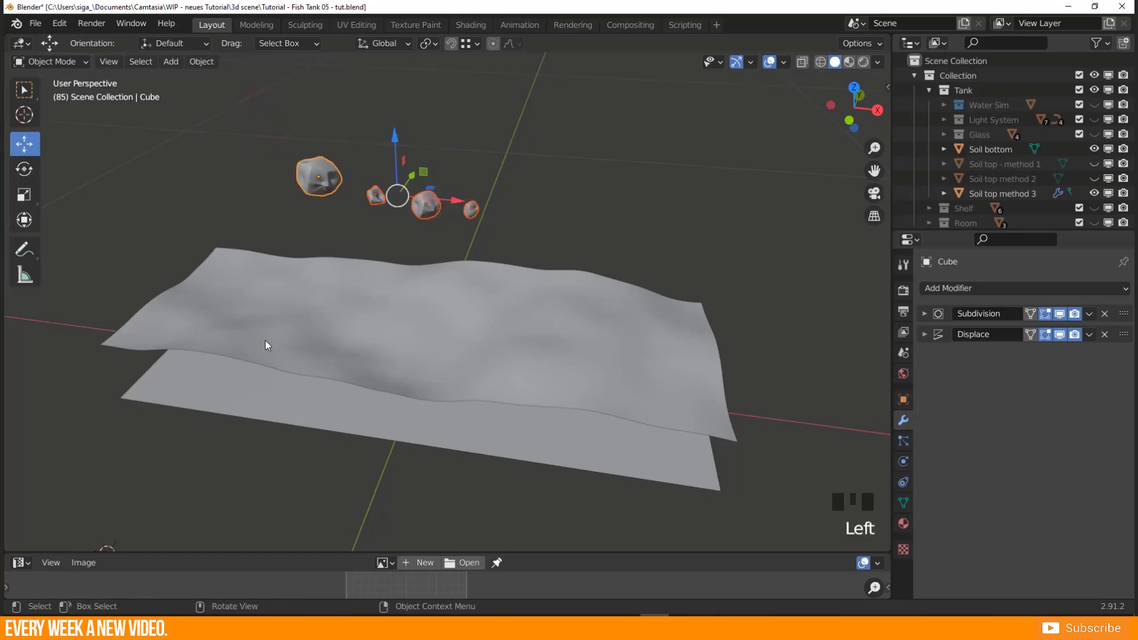
left_click_drag(310, 161, 478, 237)
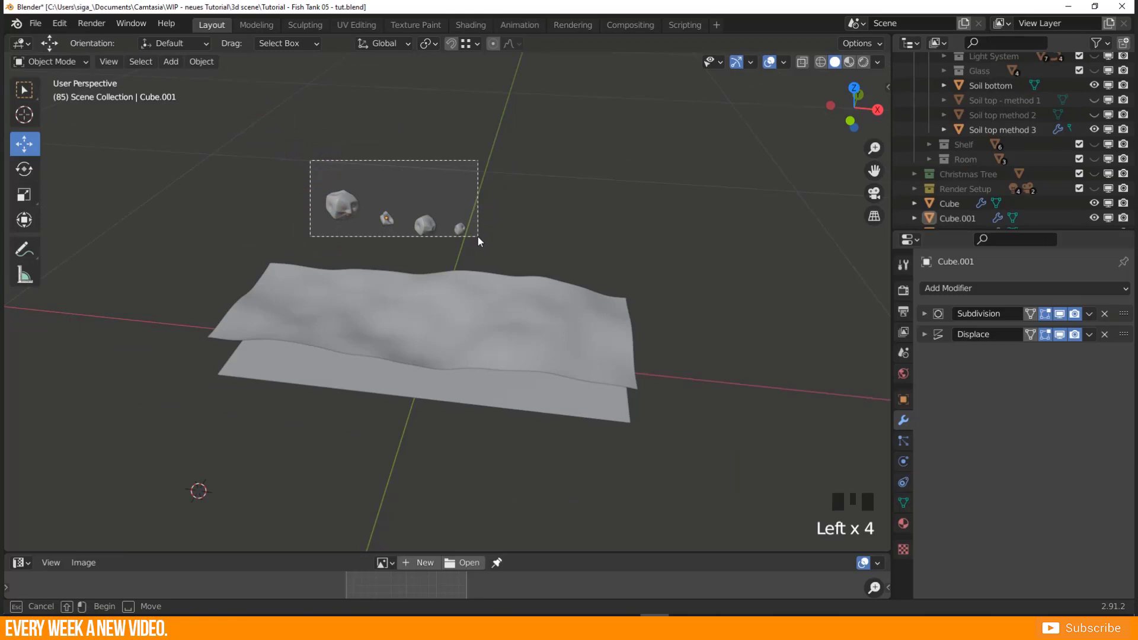
scroll(978, 196, "down", 4)
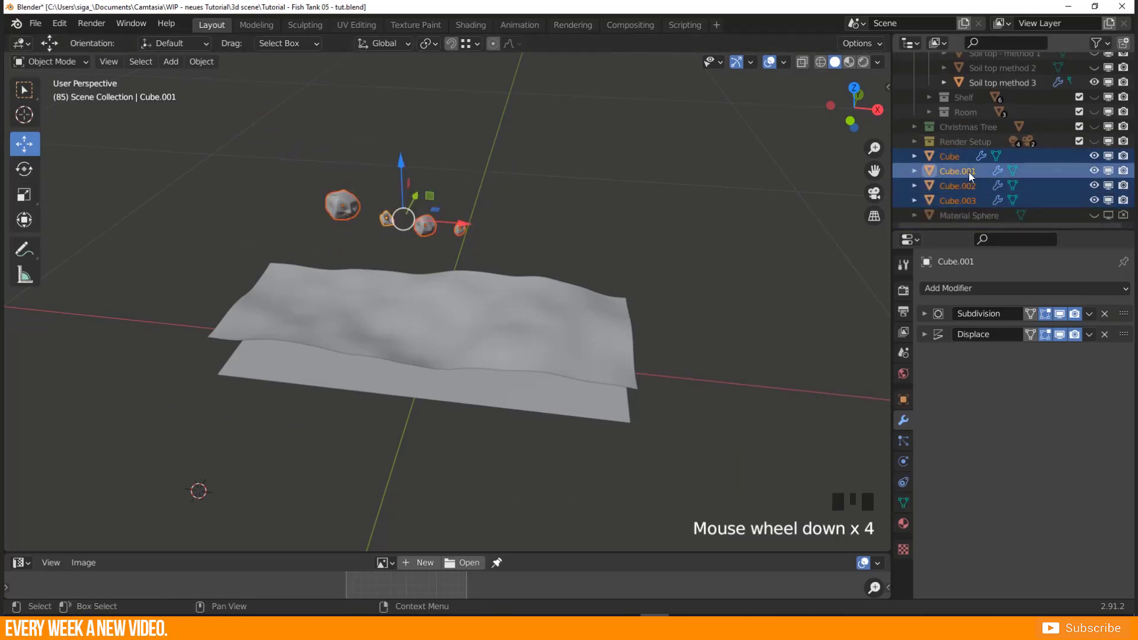
key("c")
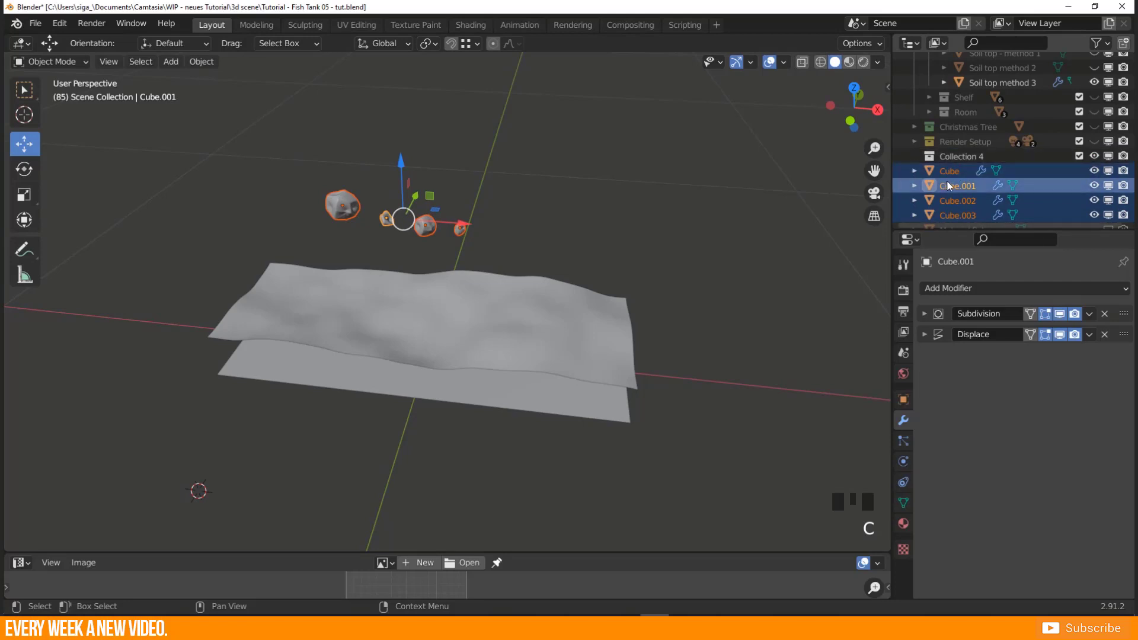
left_click_drag(947, 174, 949, 157)
Rename the collection holding the four rocks to Rocks.
double_click(952, 157)
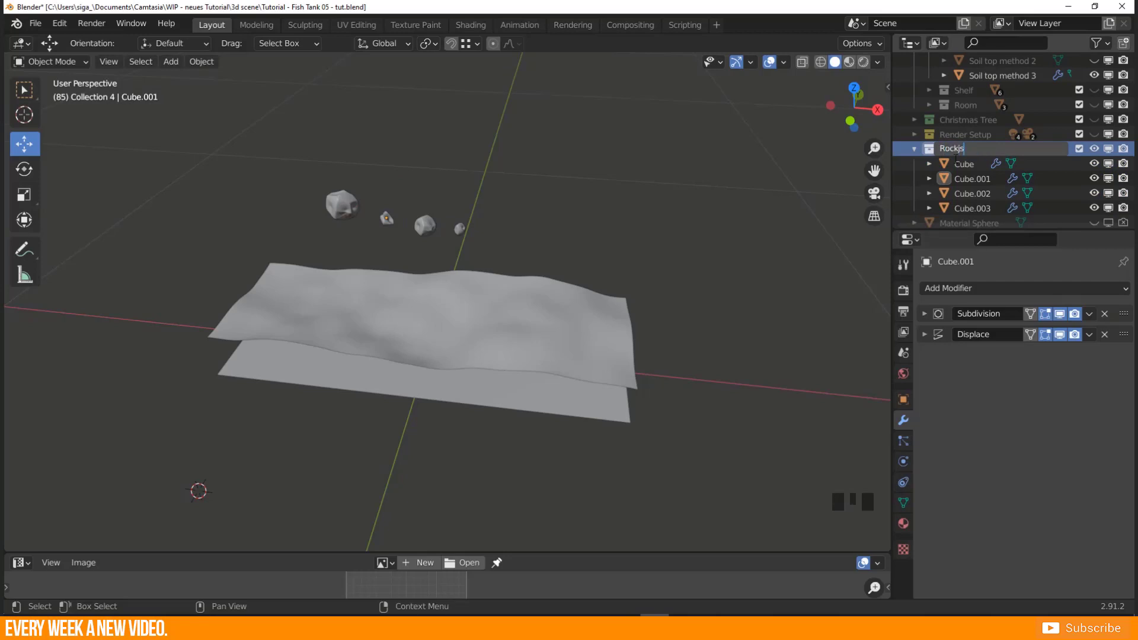
type("Rocks")
key("Return")
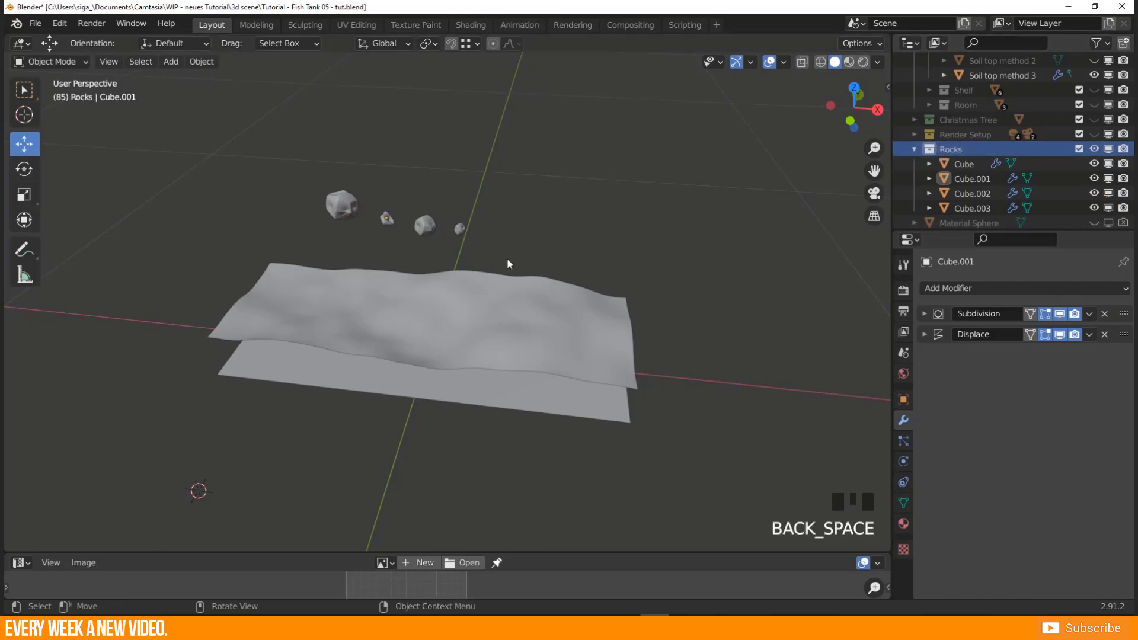
Select the Soil top method 3 surface and add a new emitter particle system to it.
scroll(371, 298, "up", 3)
middle_click_drag(371, 298, 402, 290)
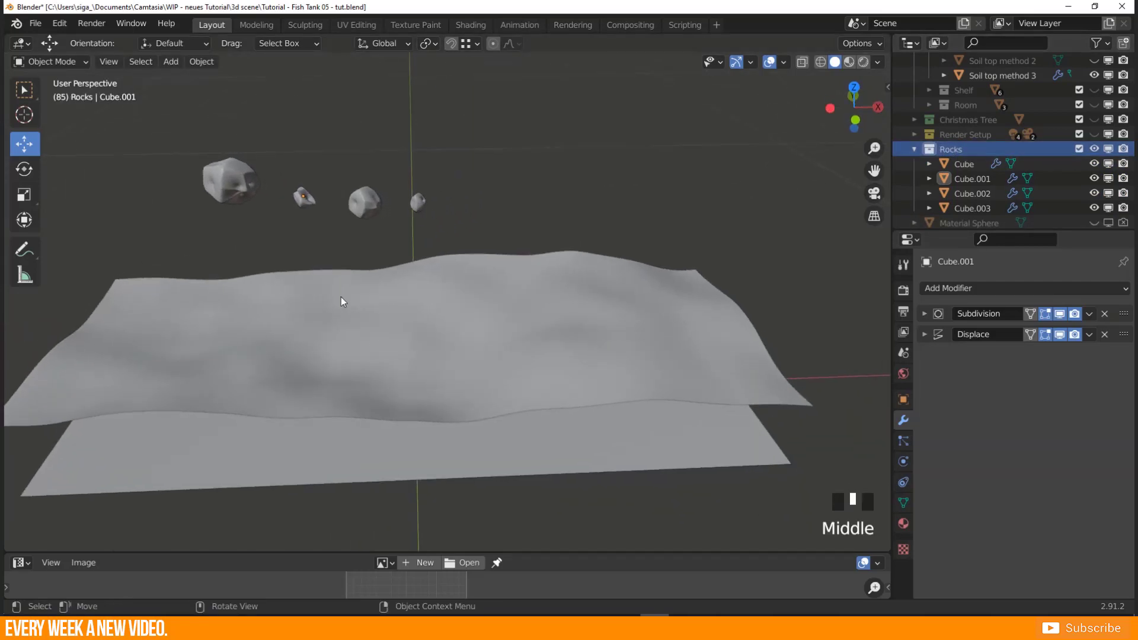
left_click(472, 281)
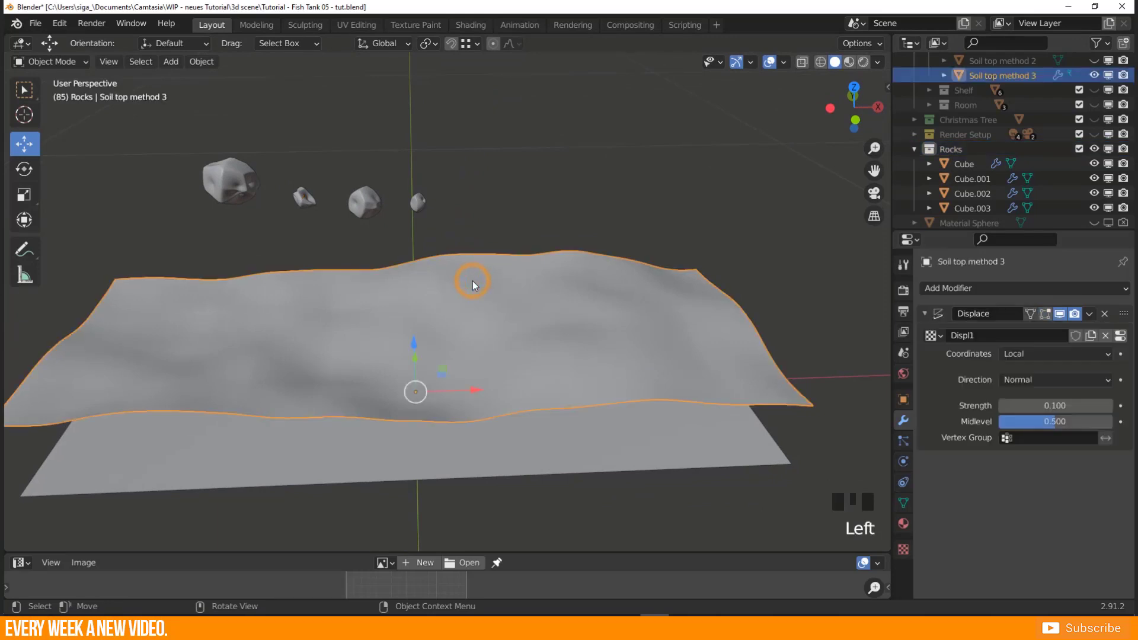
left_click(925, 314)
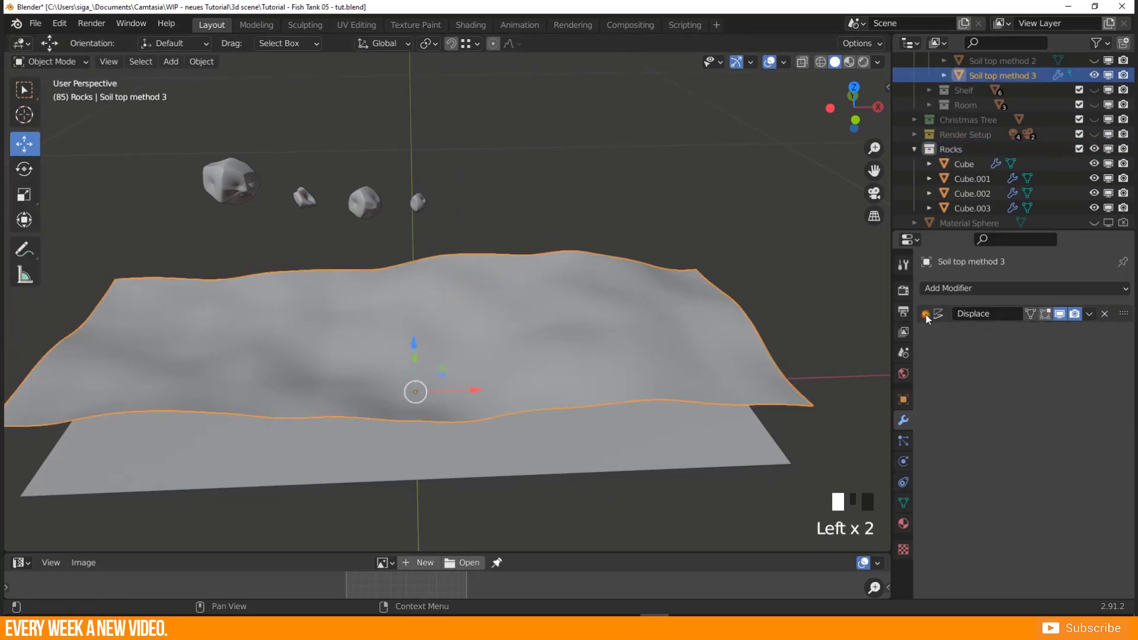
left_click(903, 442)
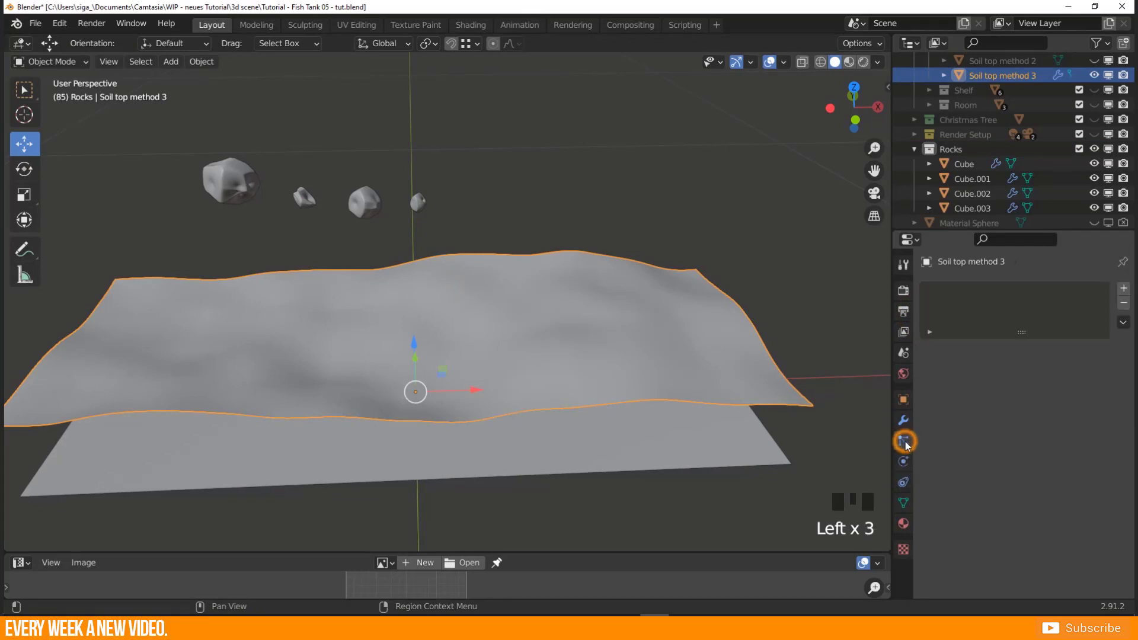
left_click(1122, 289)
scroll(556, 342, "down", 2)
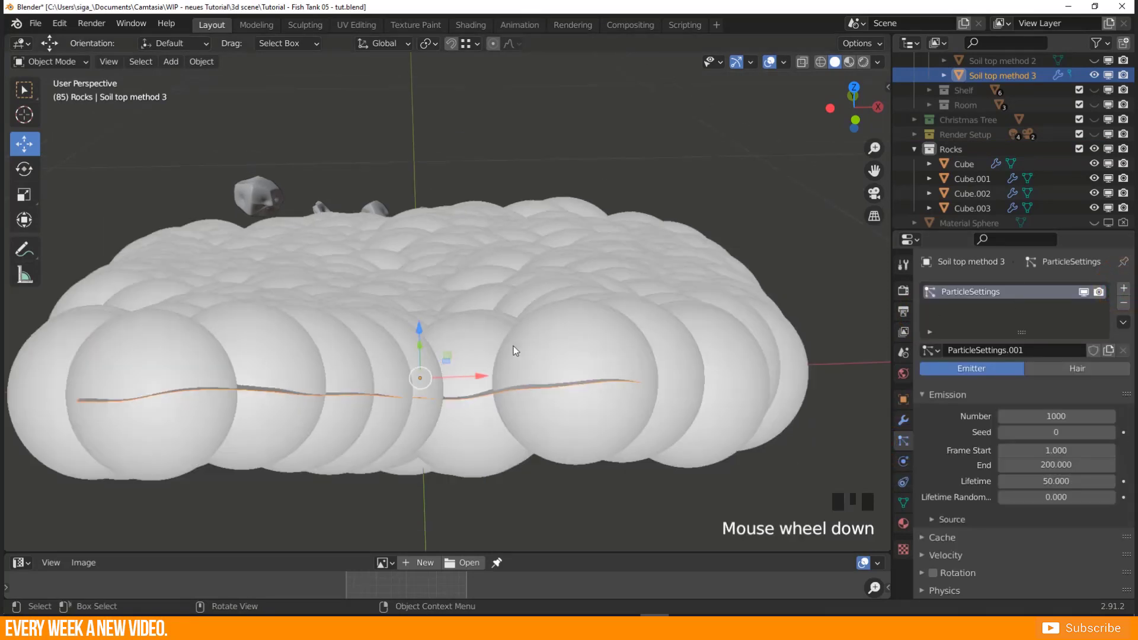
middle_click_drag(515, 348, 473, 340)
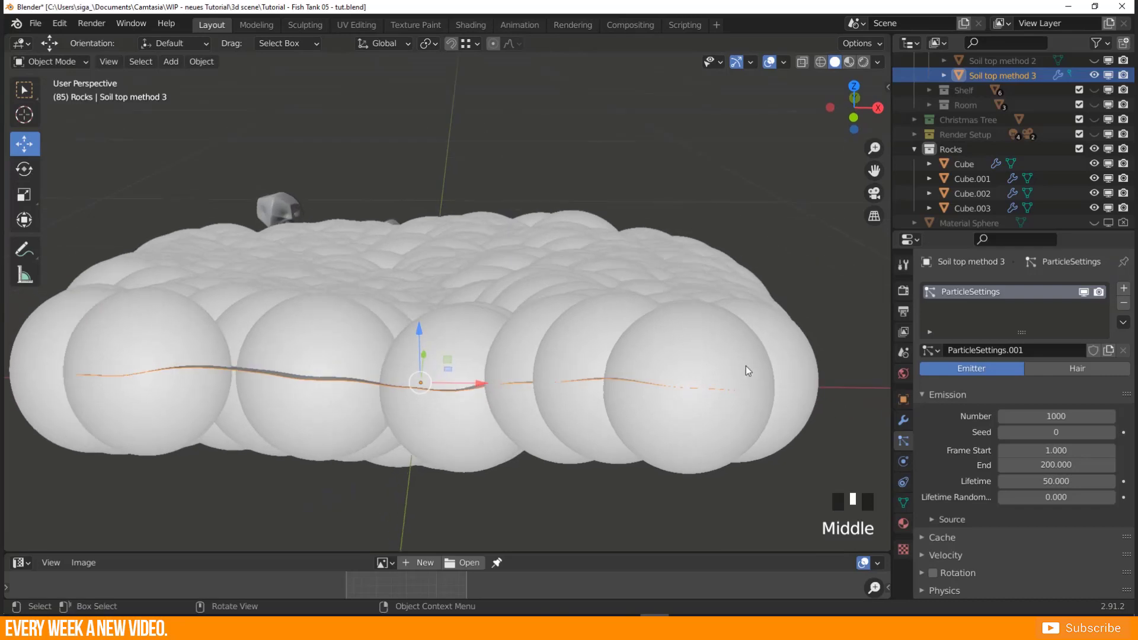
Set the soil emitter's particle number to 20 and the particle lifetime to 20.
left_click(1030, 415)
type("20")
key("Return")
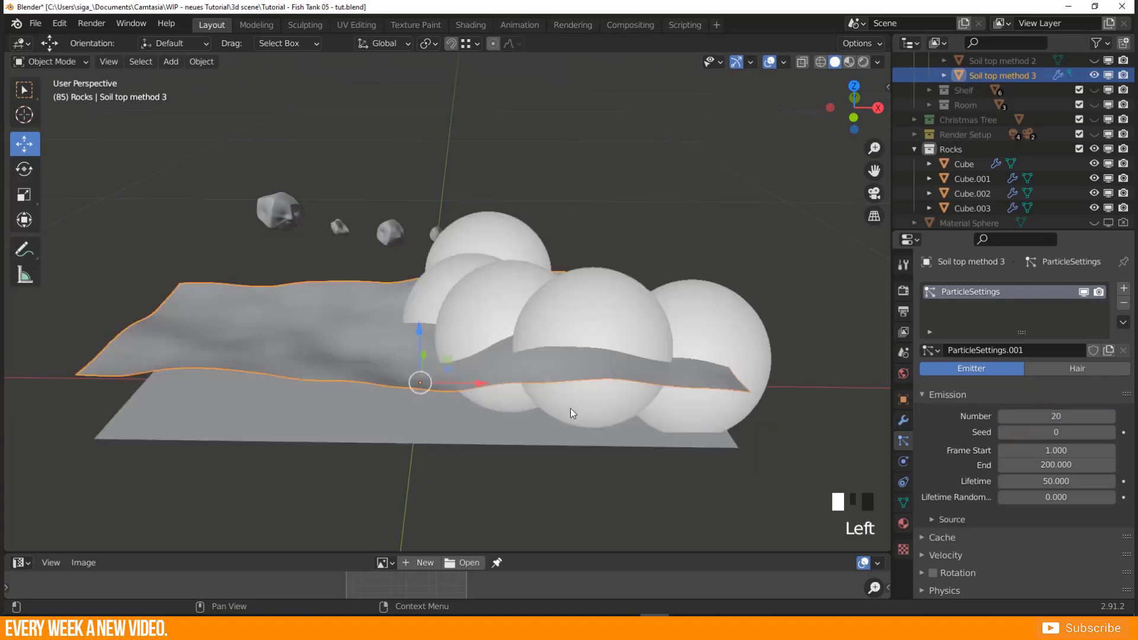
middle_click_drag(569, 414, 563, 399)
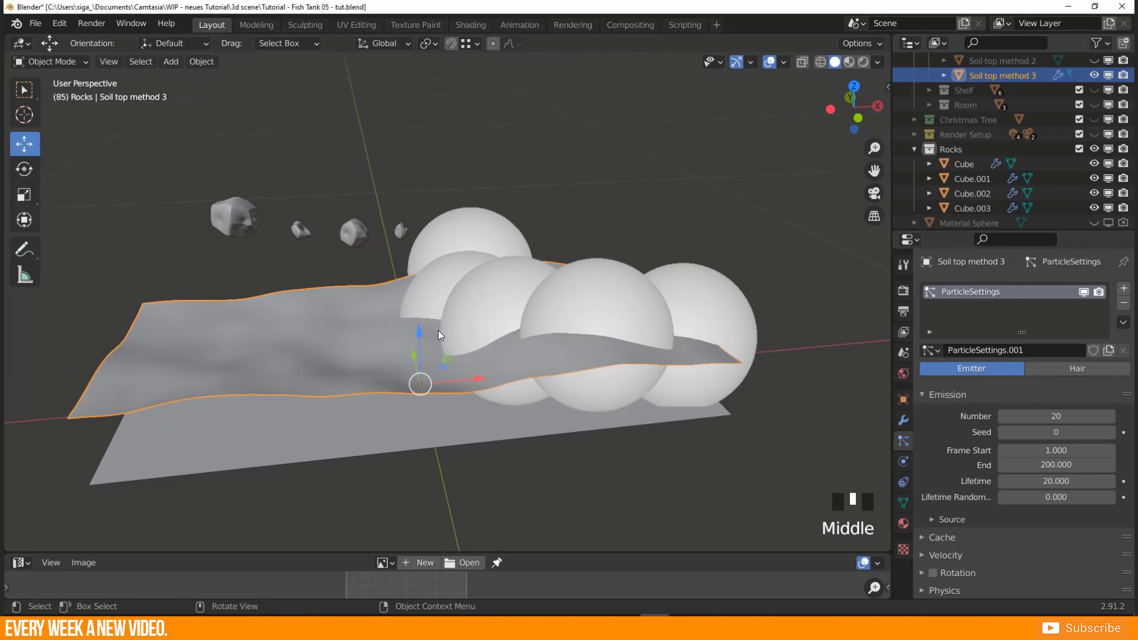
middle_click_drag(438, 331, 525, 351)
scroll(447, 334, "down", 3)
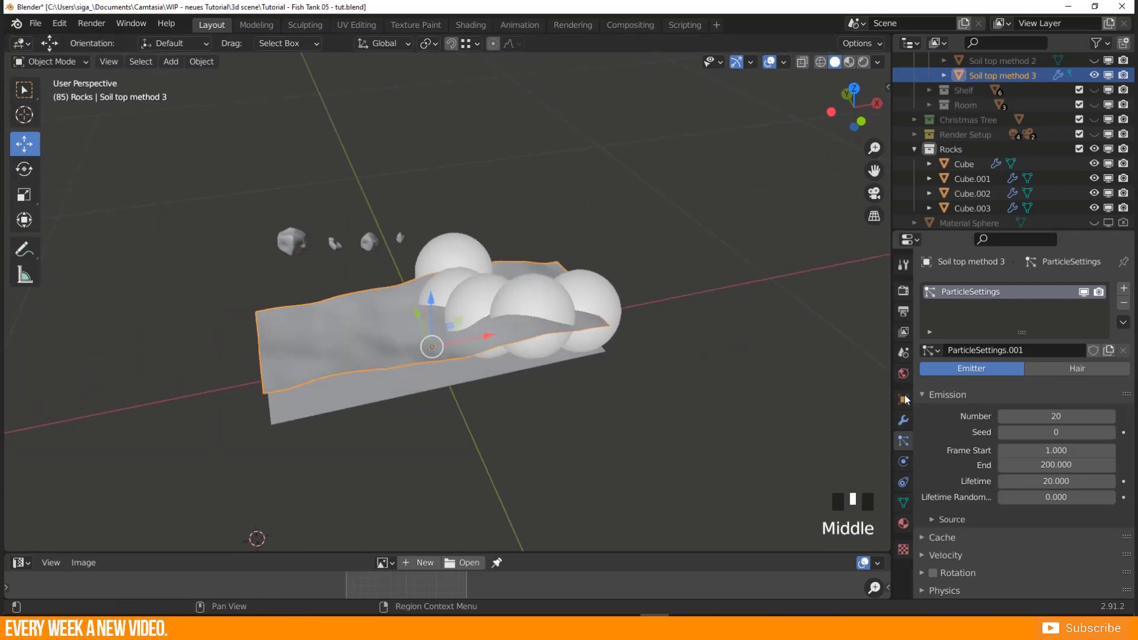
Raise the soil emitter's particle number to 200 and check the distribution across the surface.
left_click(1042, 416)
type("2")
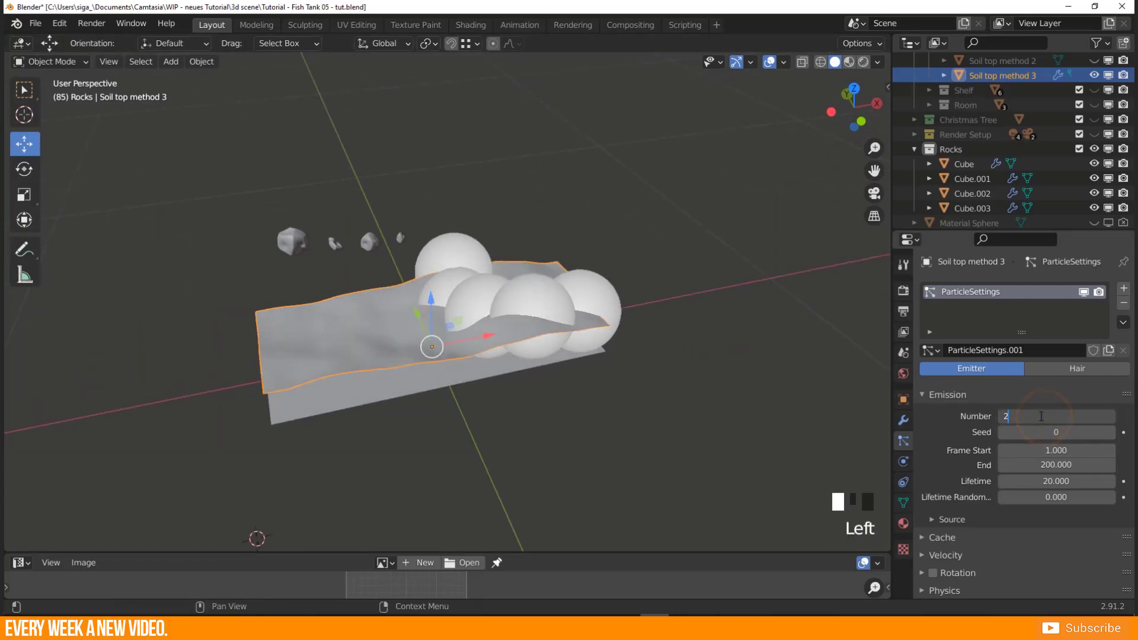
type("00")
key("Return")
middle_click_drag(472, 409, 451, 332)
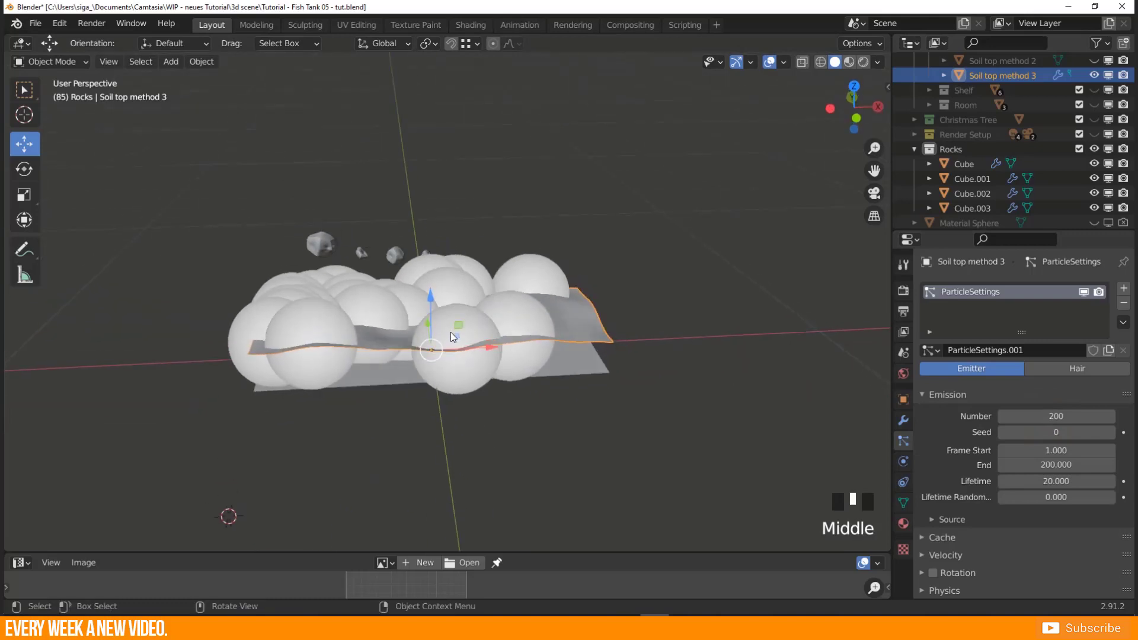
scroll(450, 333, "up", 4)
middle_click_drag(388, 422, 328, 376)
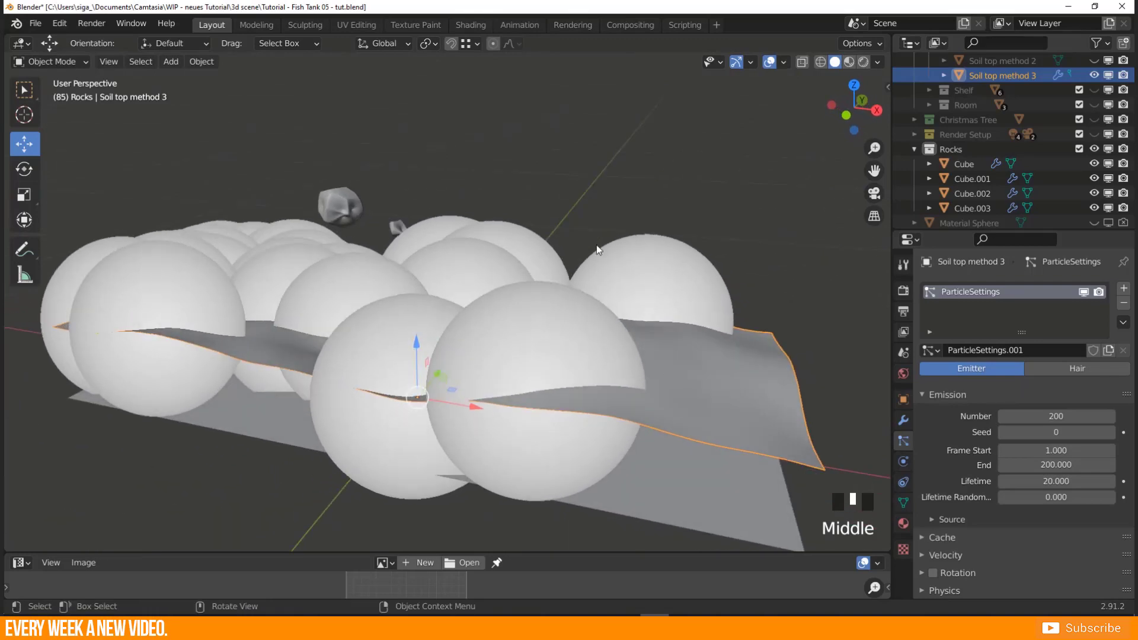
middle_click_drag(589, 356, 230, 159)
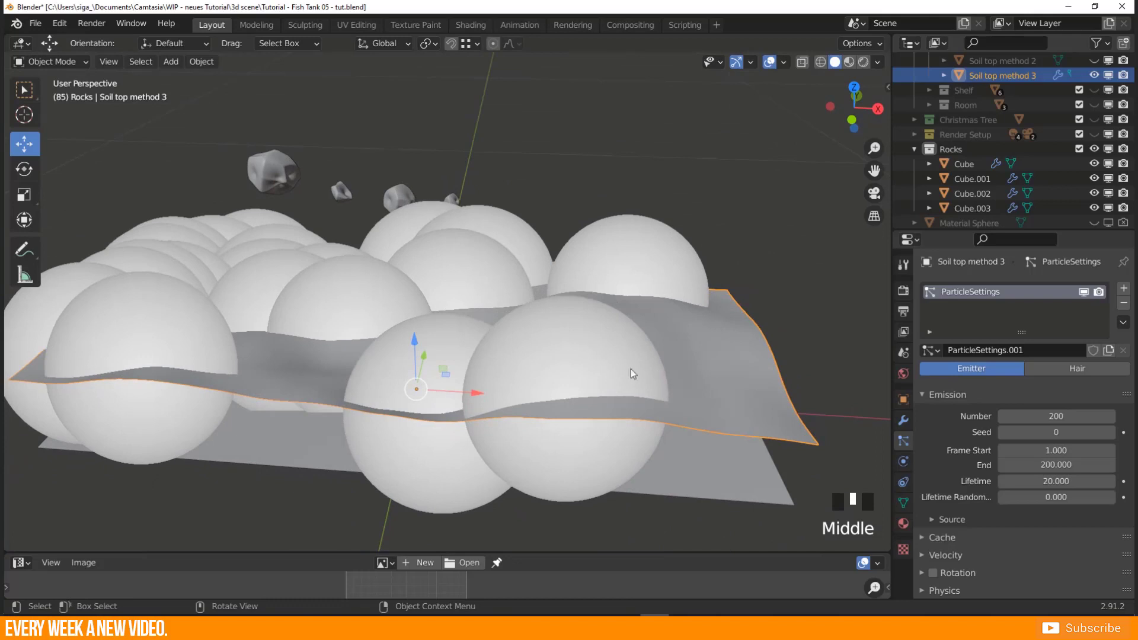
Render the soil particles as a collection, using Rocks as the instance collection.
scroll(1013, 476, "down", 4)
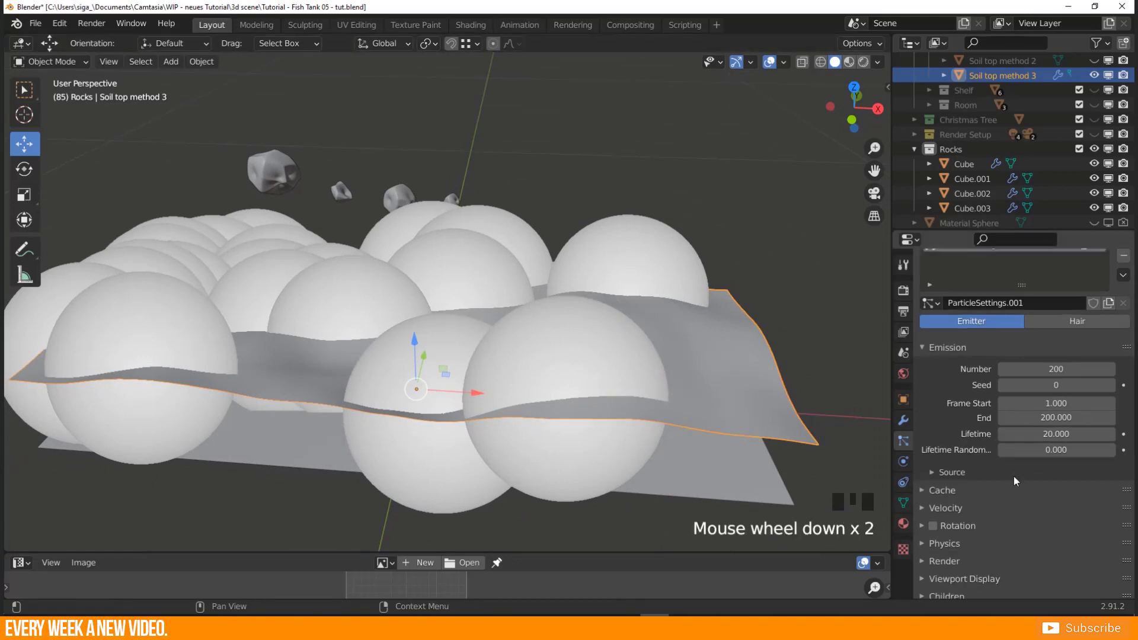
left_click(938, 514)
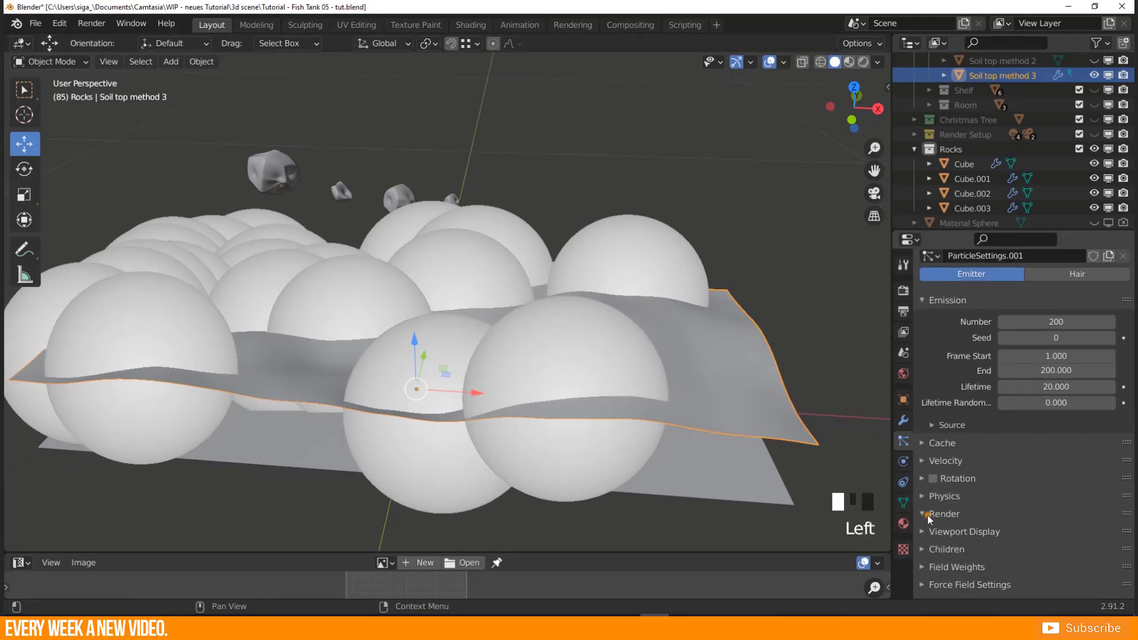
scroll(954, 509, "down", 3)
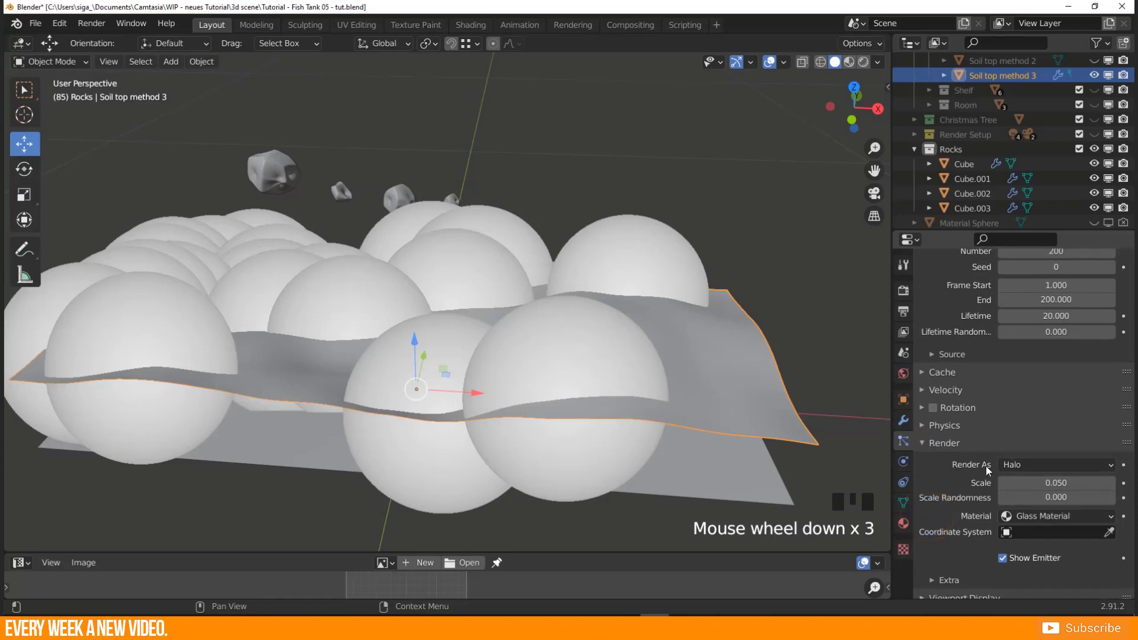
left_click(1018, 466)
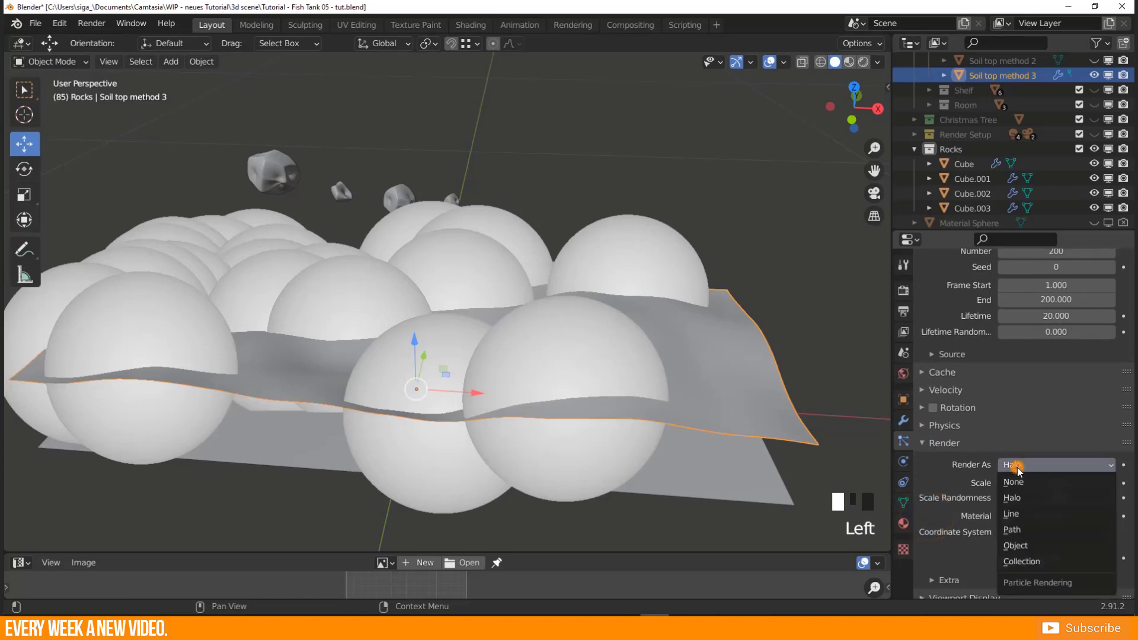
left_click(1029, 562)
middle_click_drag(452, 300, 467, 302)
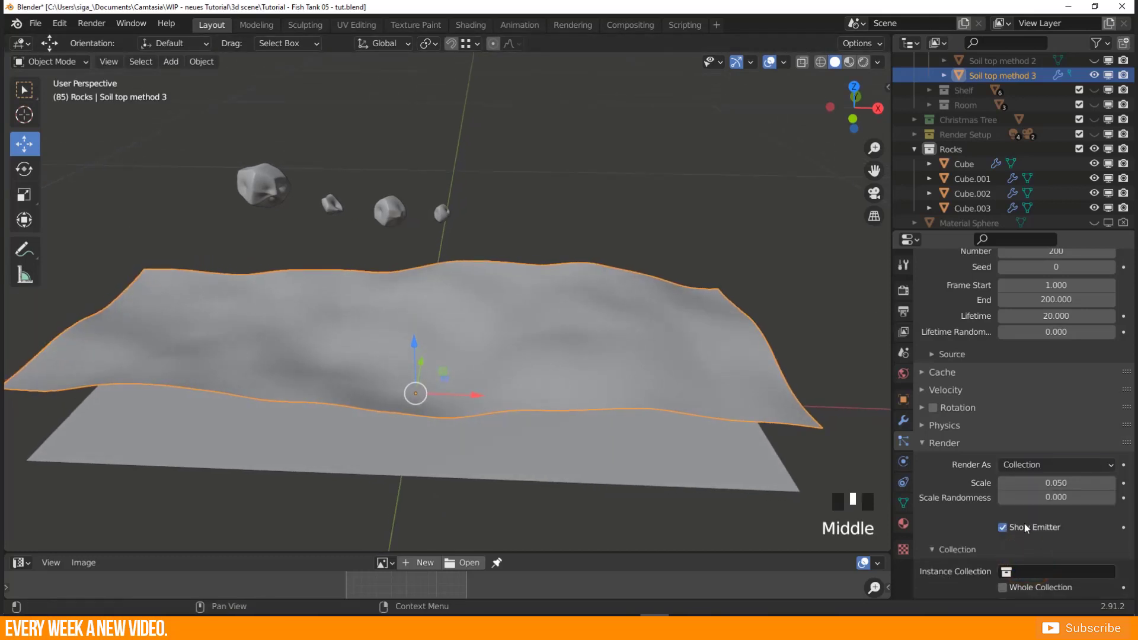
scroll(996, 551, "down", 1)
scroll(1034, 540, "down", 2)
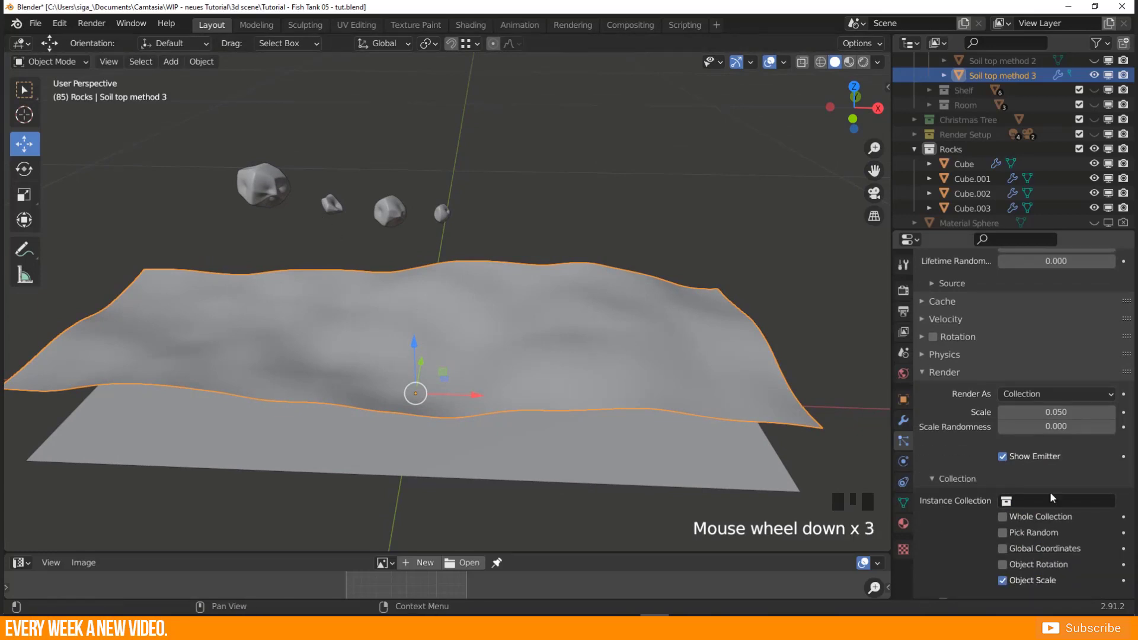
left_click(1019, 502)
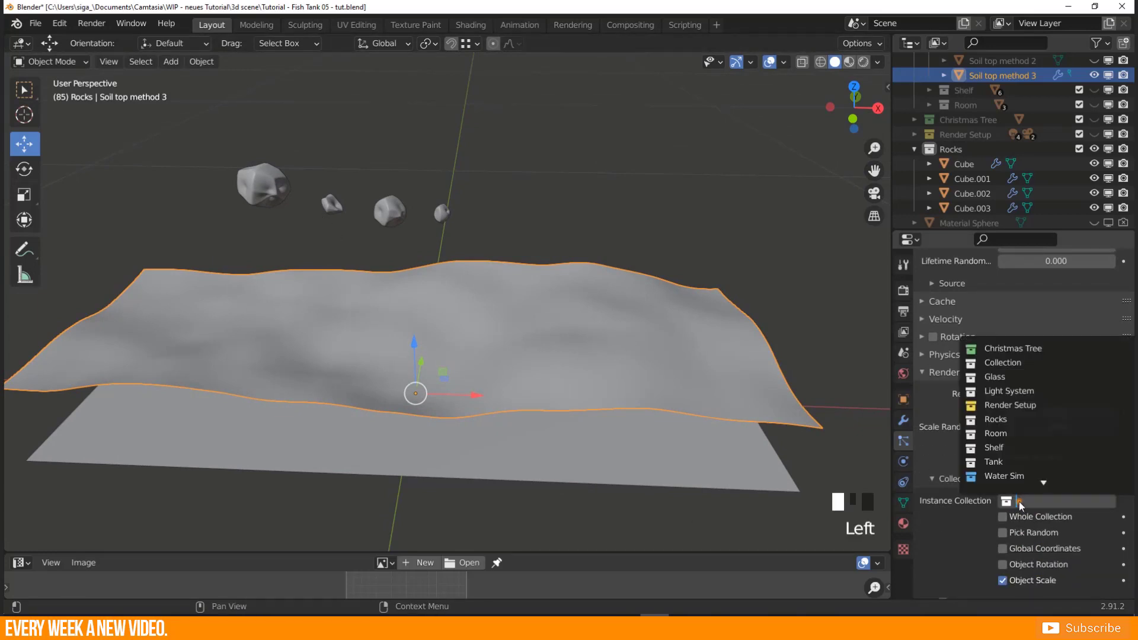
left_click(996, 419)
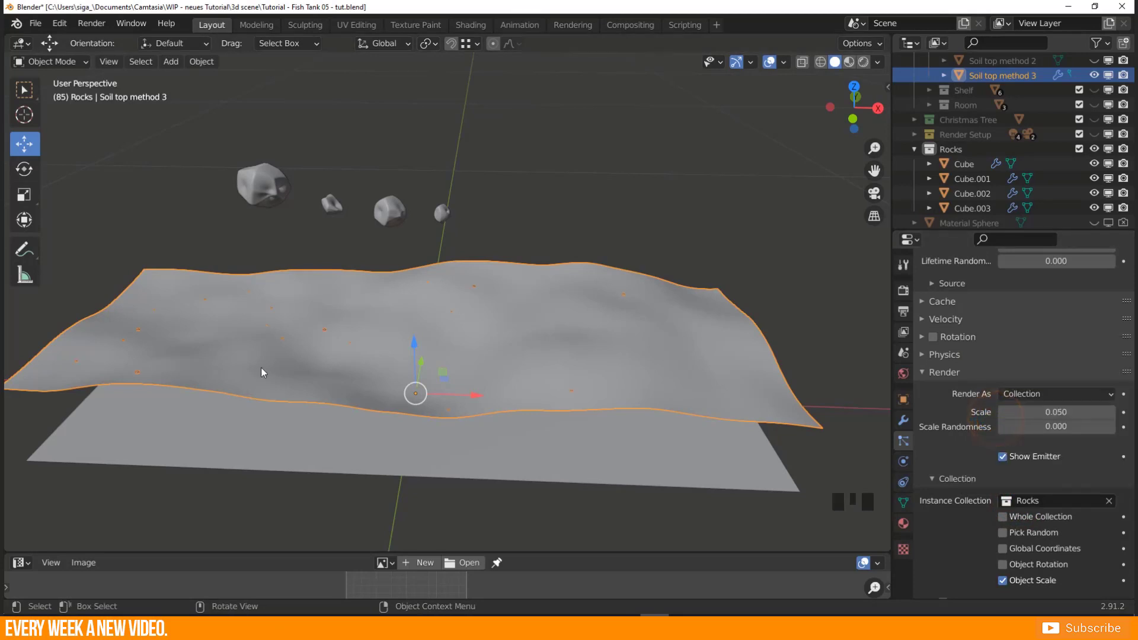
Set the render scale of the scattered rock particles to 0.63.
middle_click_drag(261, 367, 284, 371)
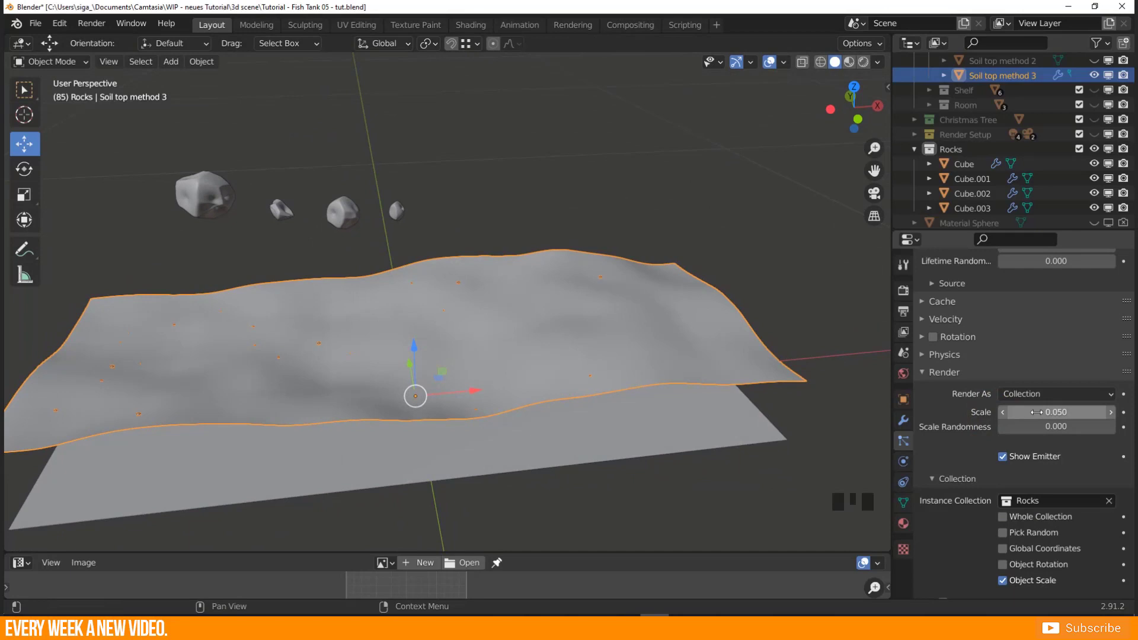
left_click_drag(1037, 412, 1102, 412)
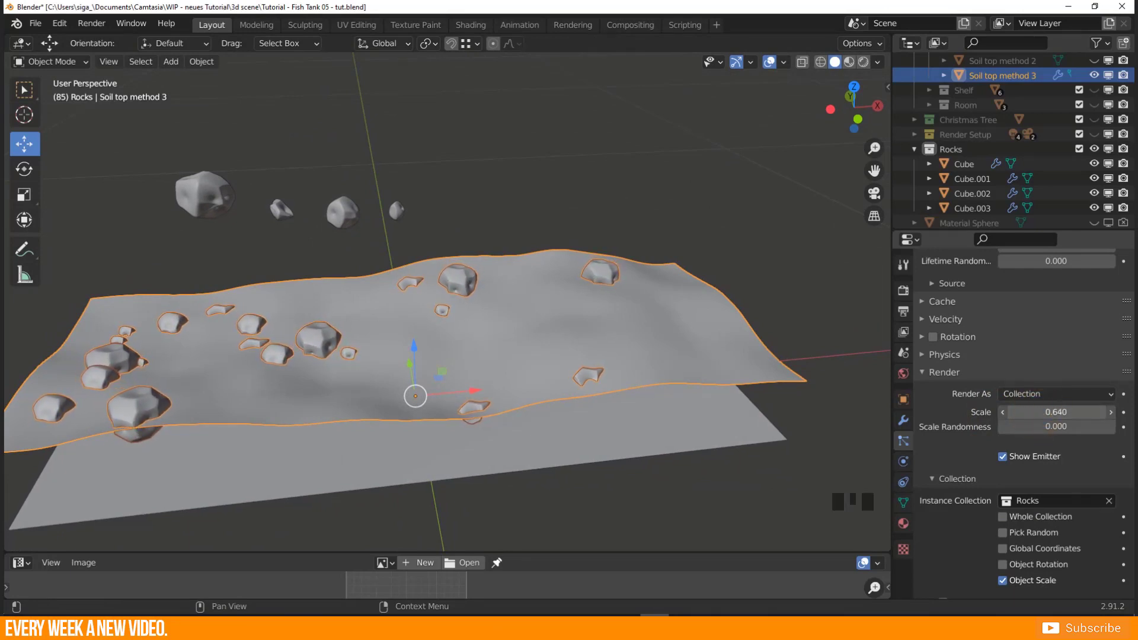
middle_click_drag(723, 436, 308, 435)
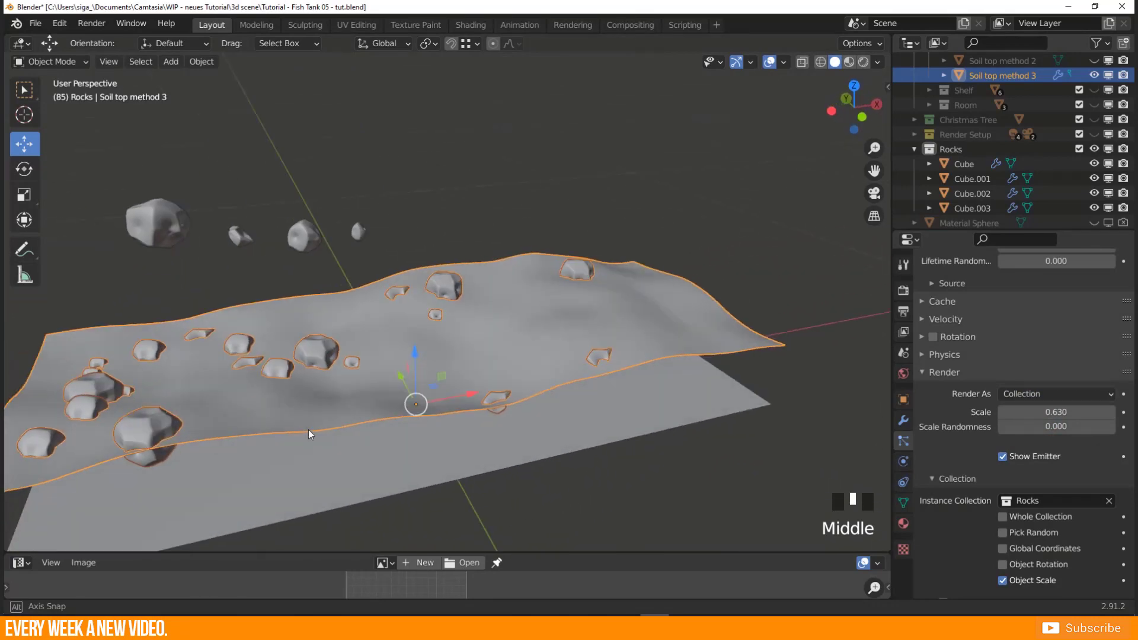
Scale the largest source rock, Cube, down uniformly to about 0.89 of its size.
left_click(161, 236)
key("s")
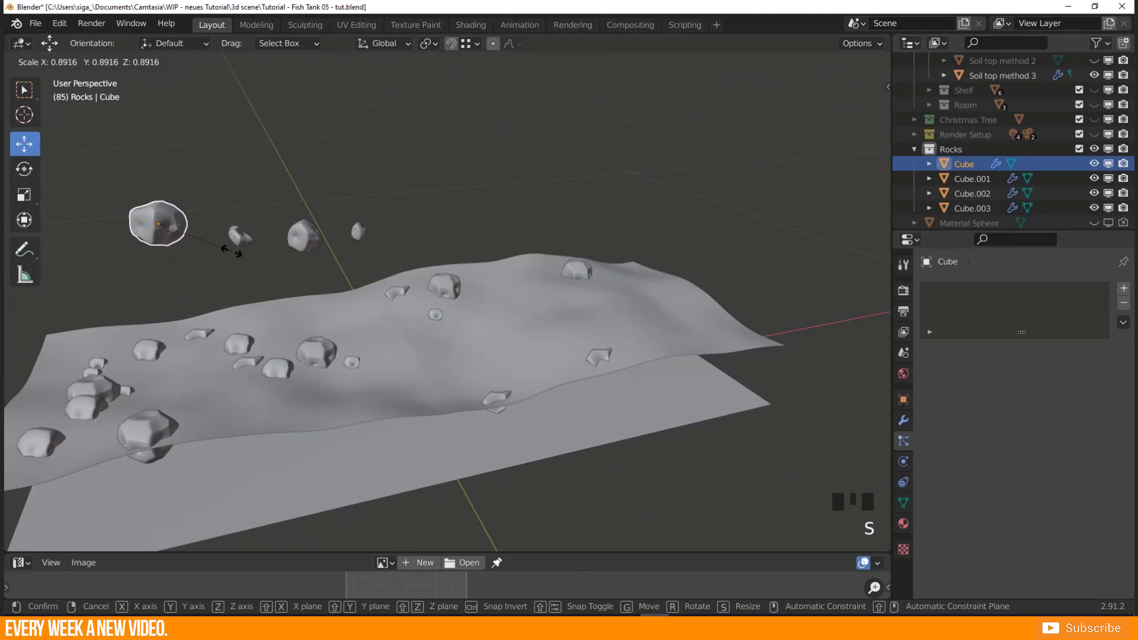
left_click(231, 252)
middle_click_drag(564, 375, 374, 330)
Reselect the Soil top method 3 surface and set its particle number to 220, keeping seed 0.
left_click(409, 371)
middle_click_drag(548, 370, 528, 387)
scroll(942, 380, "up", 6)
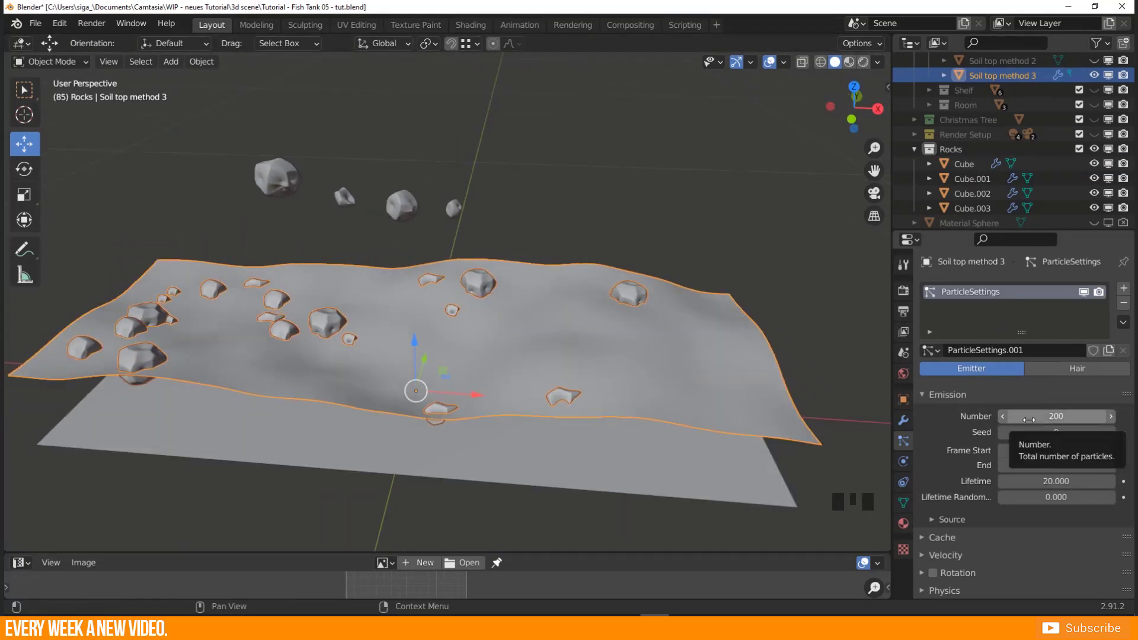
left_click(1041, 436)
left_click(1061, 434)
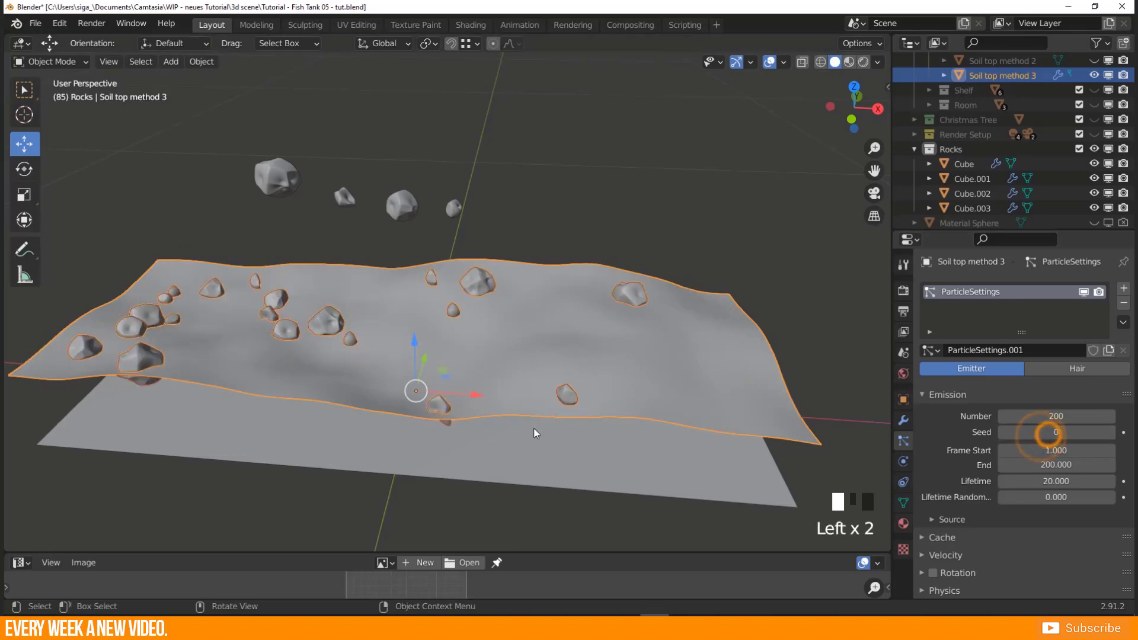
middle_click_drag(533, 428, 569, 415)
left_click_drag(1046, 416, 1112, 415)
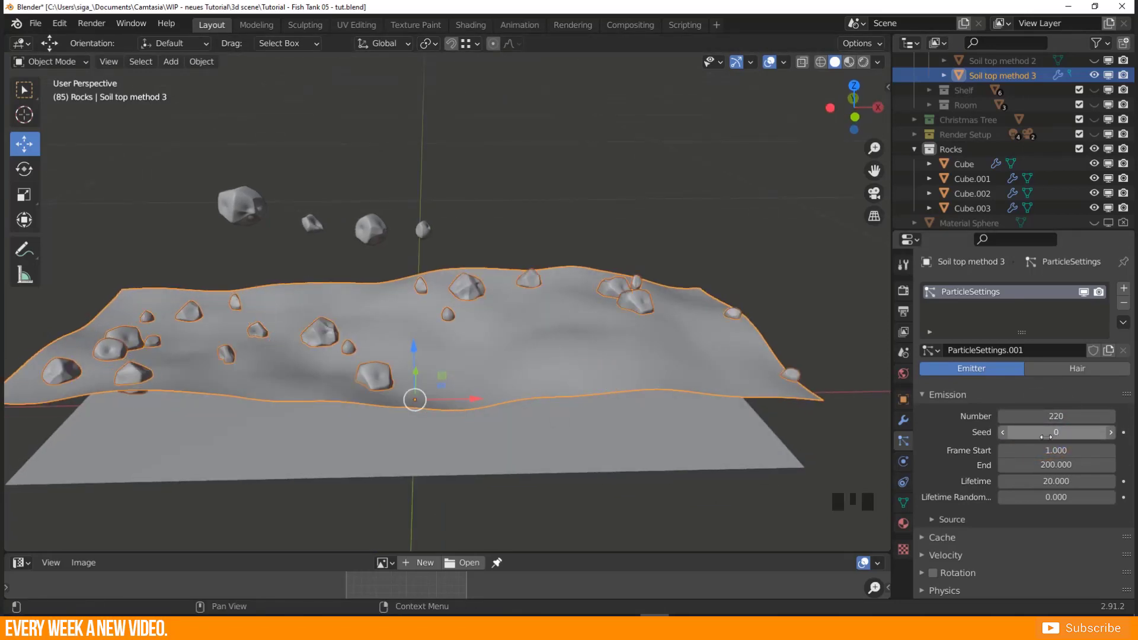
Try different particle seeds for the rock distribution and settle on seed 3.
left_click_drag(1046, 437, 1061, 437)
middle_click_drag(803, 451, 261, 415)
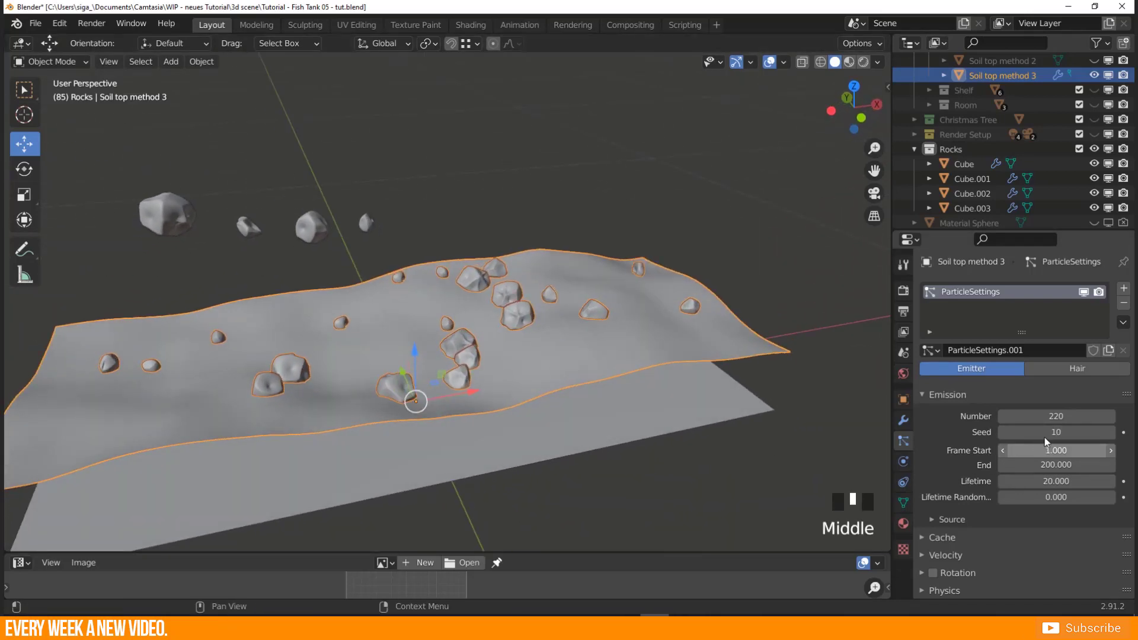
left_click_drag(1048, 433, 1038, 432)
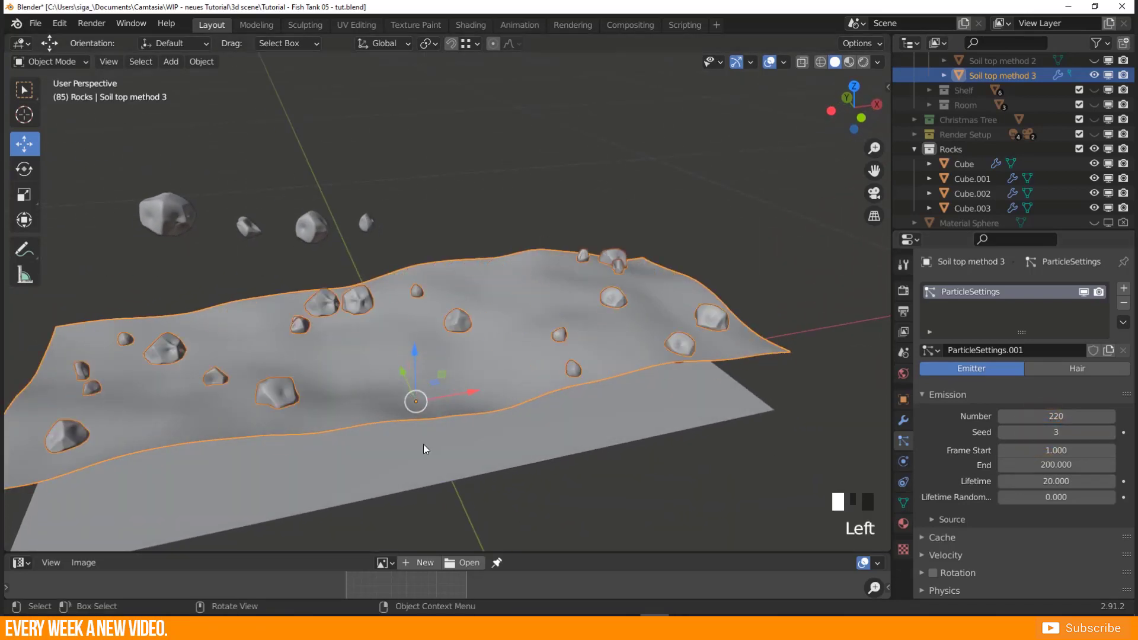
middle_click_drag(425, 449, 364, 432)
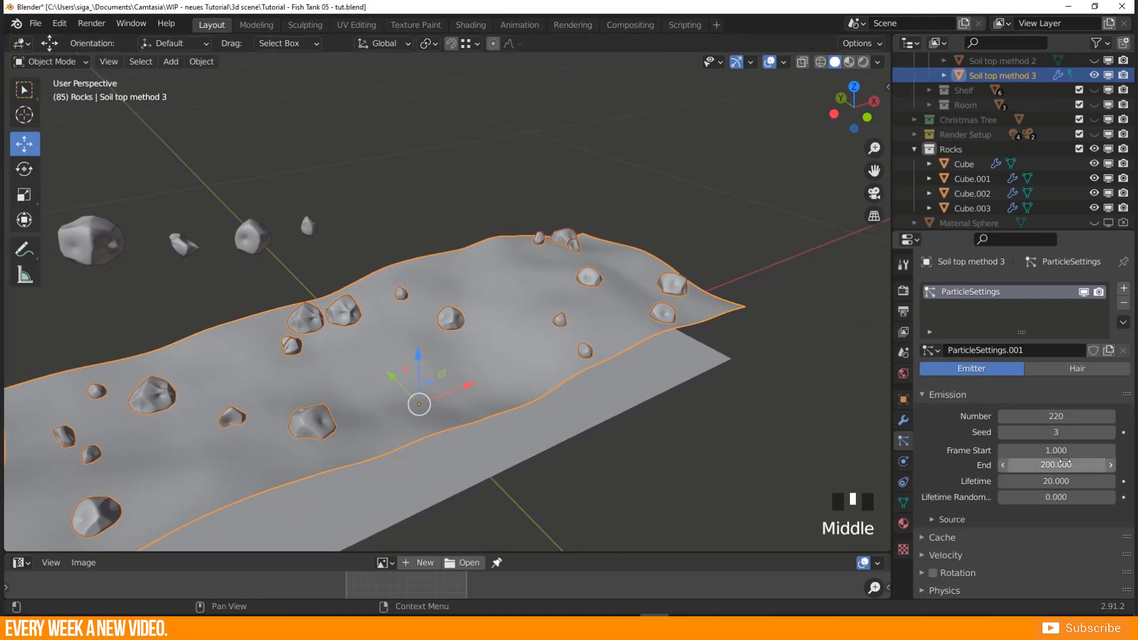
Set the rock particles' scale randomness to 0.527 and their render scale to 0.7.
scroll(1016, 496, "down", 6)
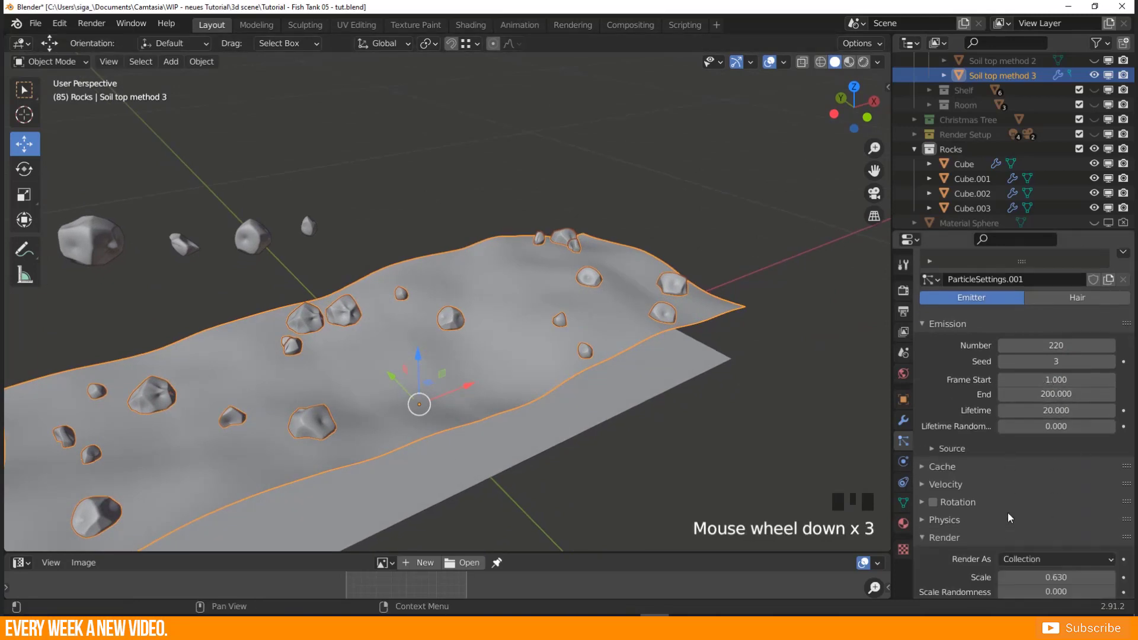
scroll(944, 490, "down", 2)
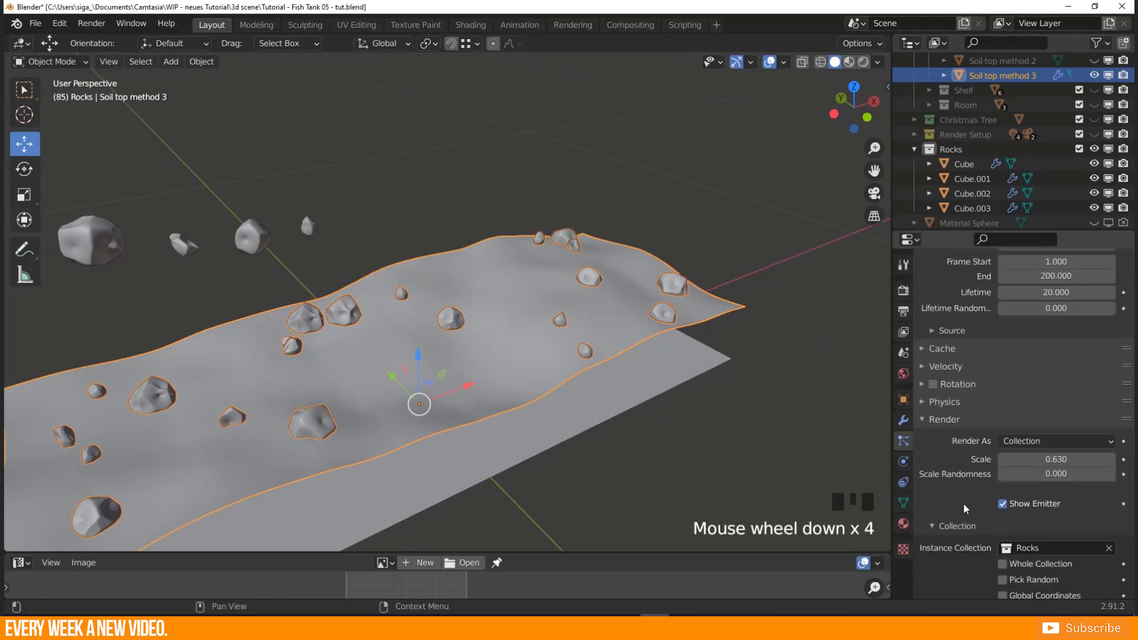
left_click_drag(1038, 474, 1063, 474)
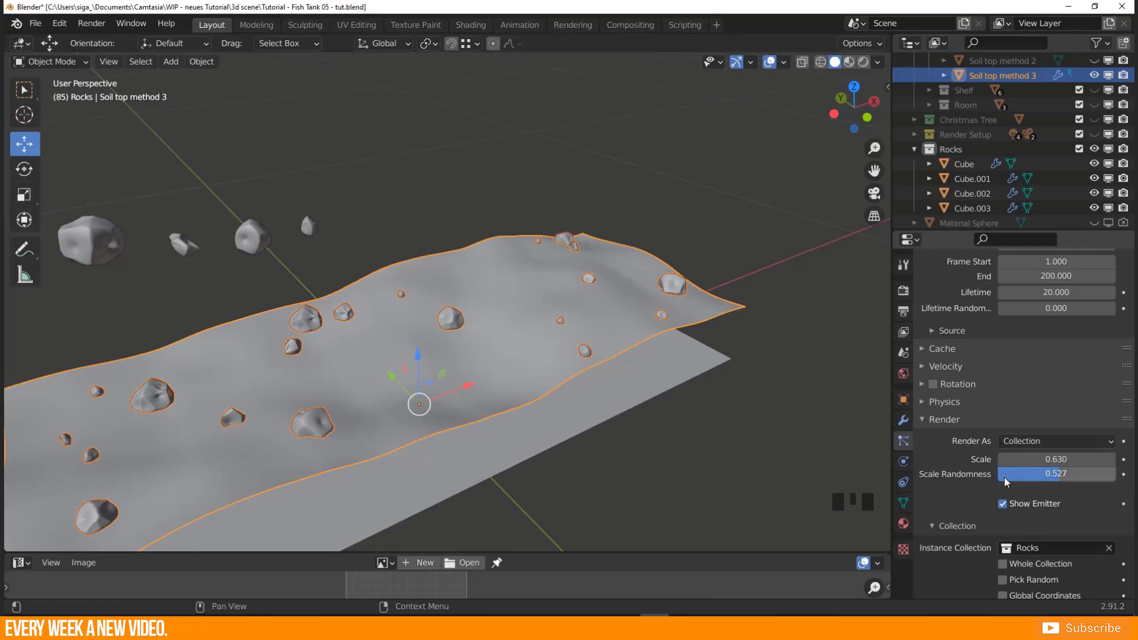
left_click(1046, 461)
mouse_move(1047, 461)
left_mouse_down()
mouse_move(1075, 461)
mouse_move(1056, 461)
left_mouse_up()
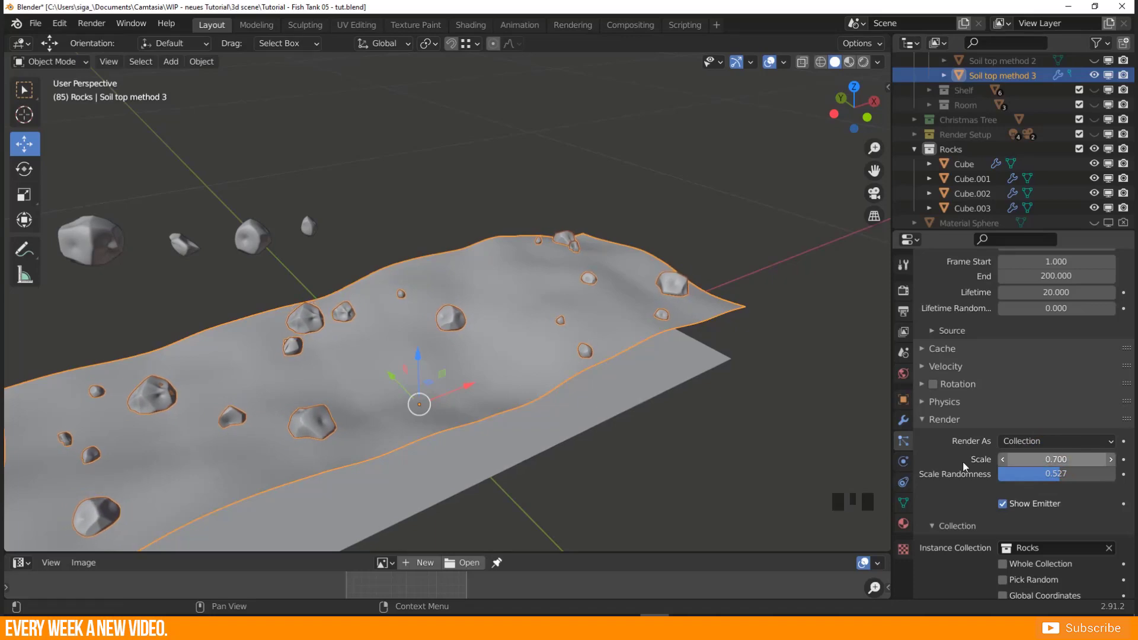
Examine the particle modifier on Soil top method 3 and its option for converting the particles.
middle_click_drag(172, 404, 253, 408)
scroll(330, 413, "up", 3)
middle_click_drag(272, 476, 332, 409, "shift")
left_click(904, 421)
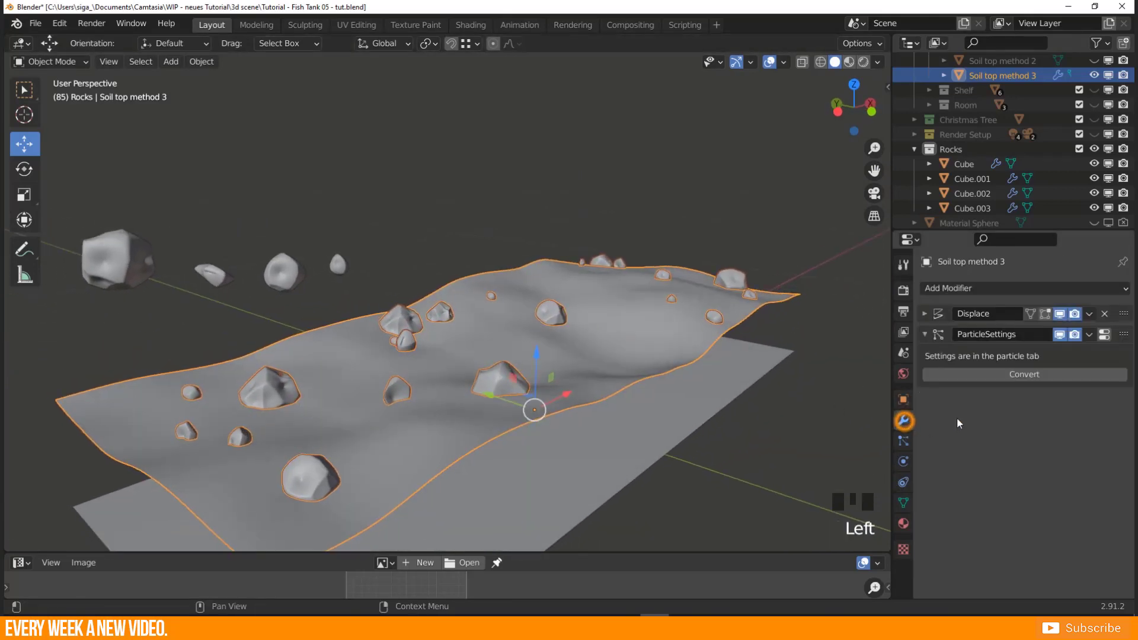
left_click(924, 334)
left_click(924, 334)
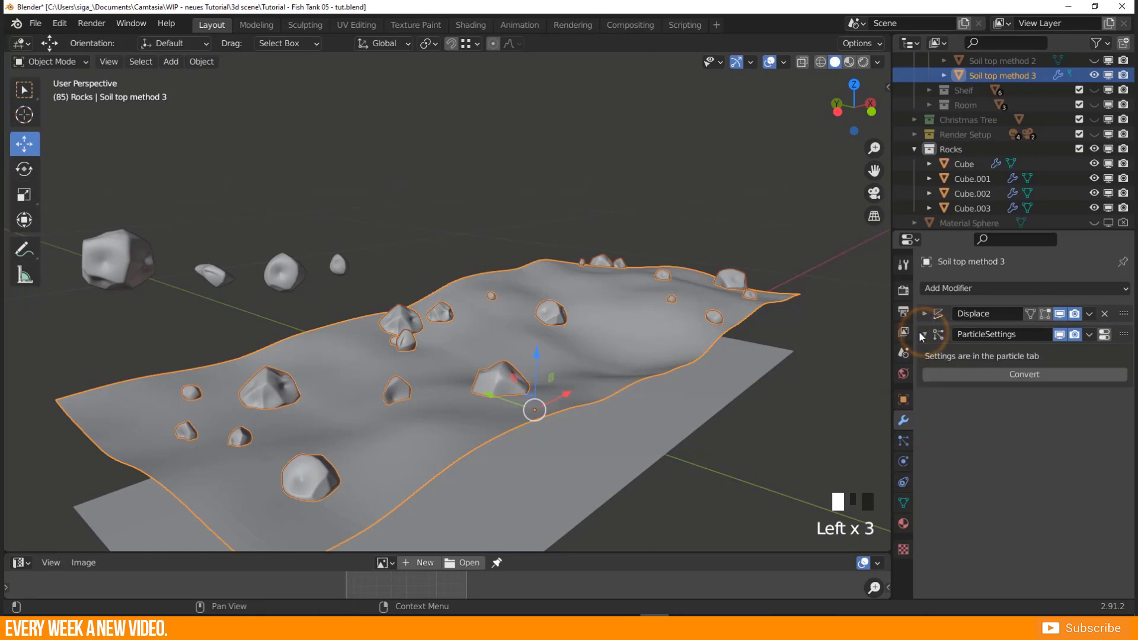
left_click(923, 334)
Increase the number of rock particles on Soil top method 3 to 661.
left_click(902, 441)
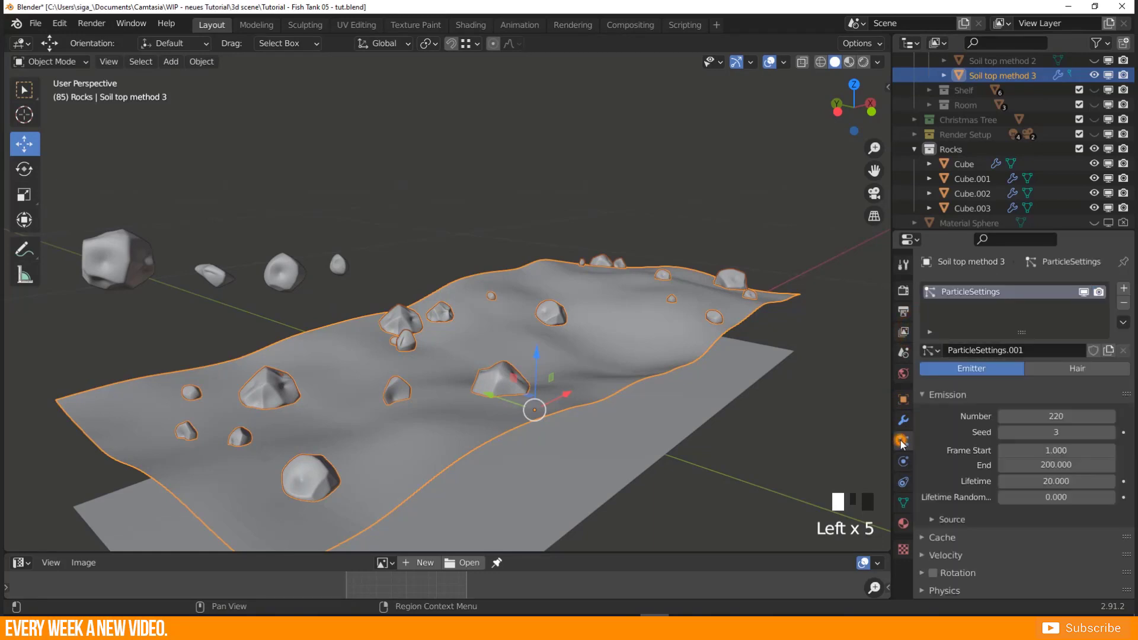
scroll(1020, 409, "down", 1)
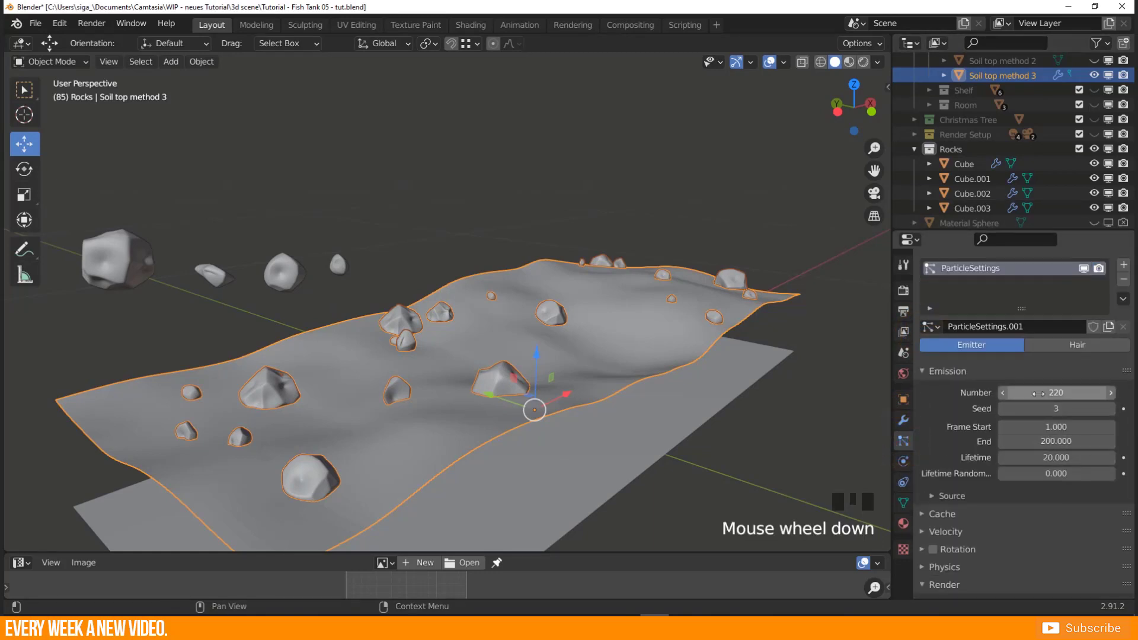
left_click_drag(1037, 393, 1102, 392)
middle_click_drag(563, 415, 531, 385)
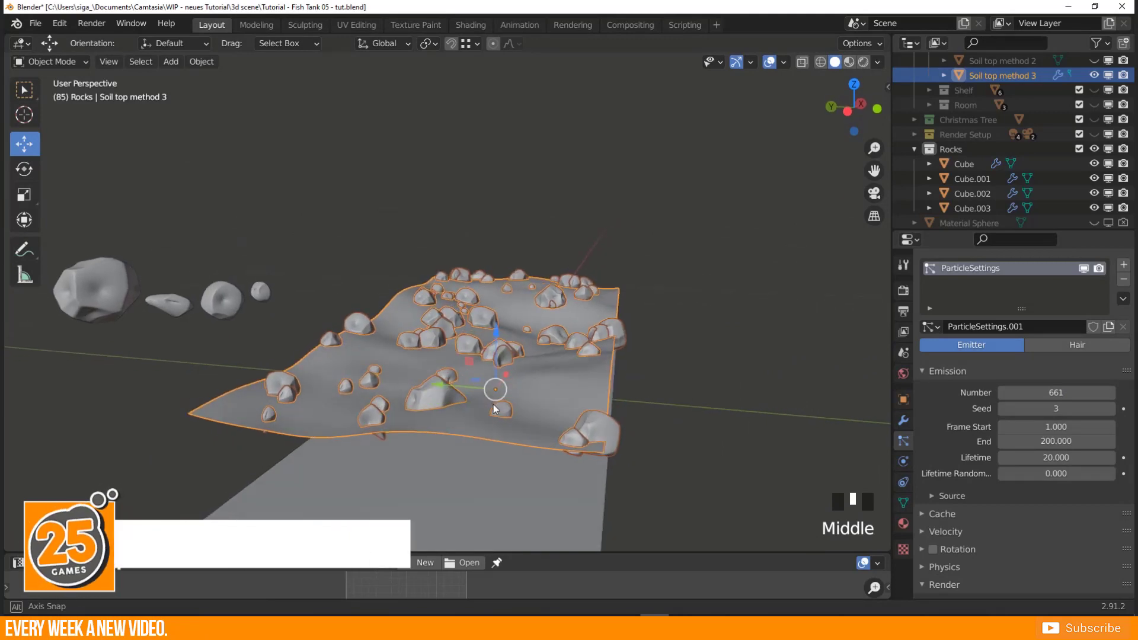
middle_click_drag(600, 424, 592, 360, "shift")
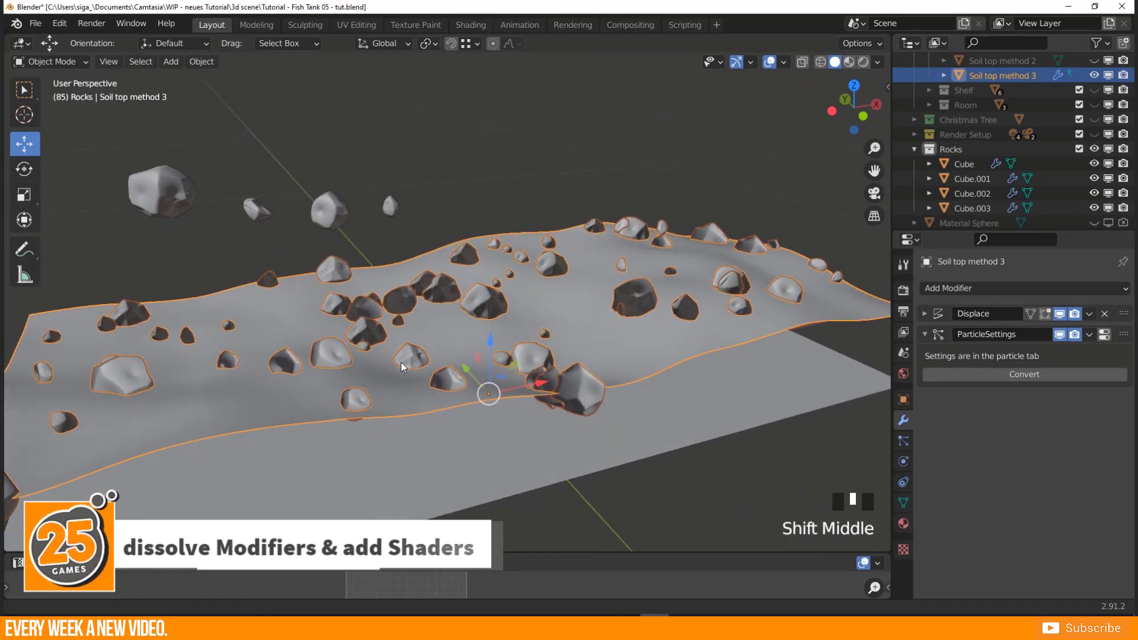
middle_click_drag(401, 362, 311, 393, "shift")
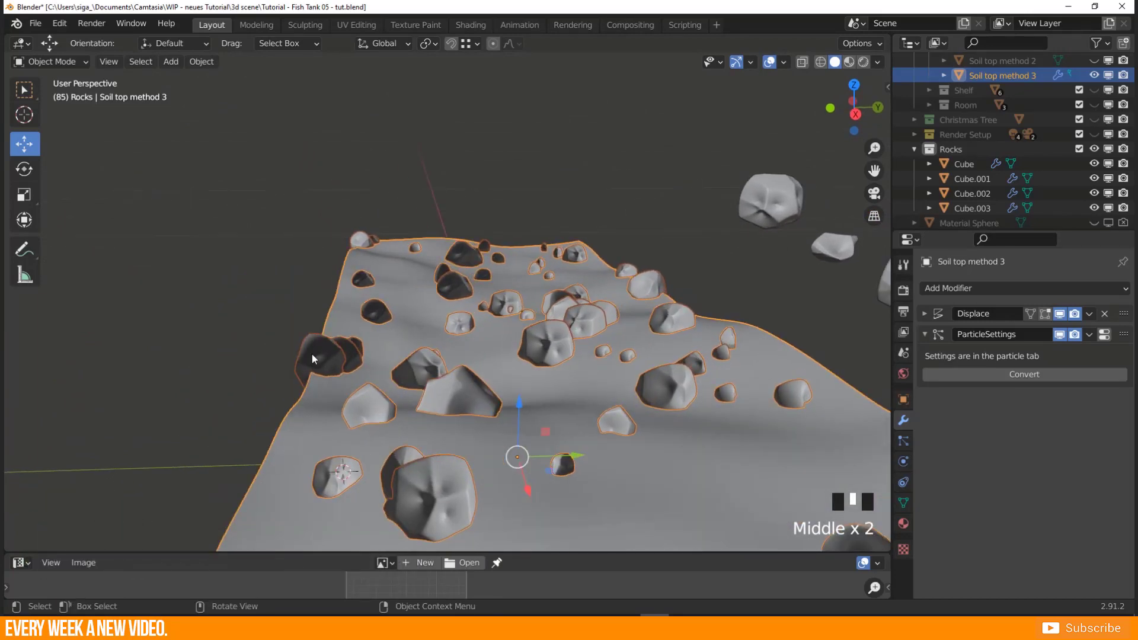
Try to move a single scattered rock near the front edge of the soil surface.
middle_click_drag(312, 354, 559, 318)
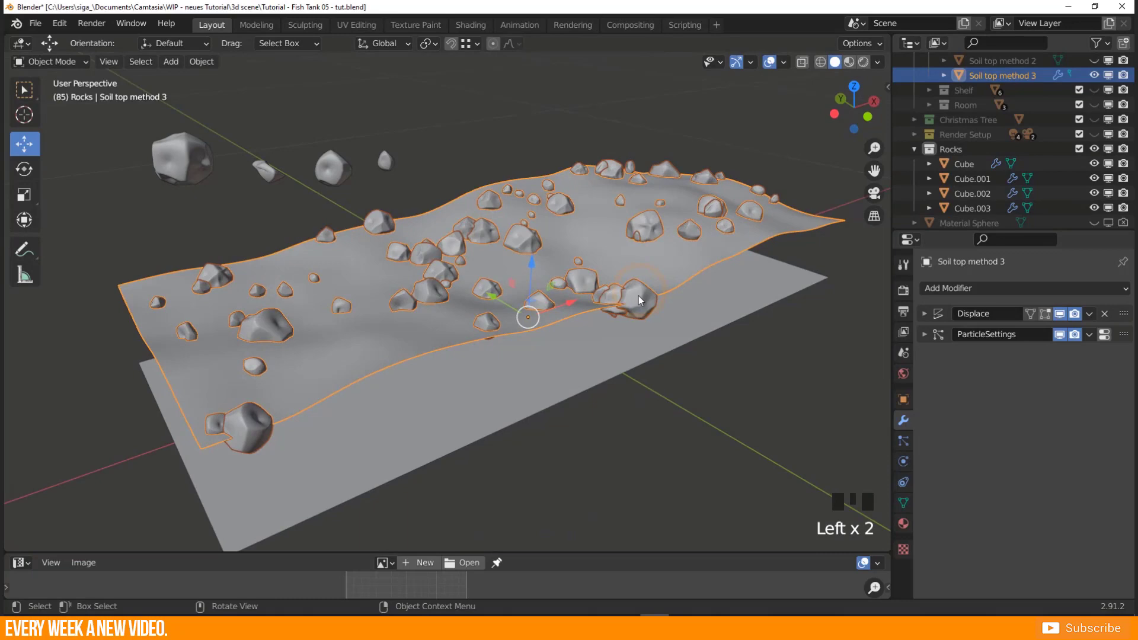
key("g")
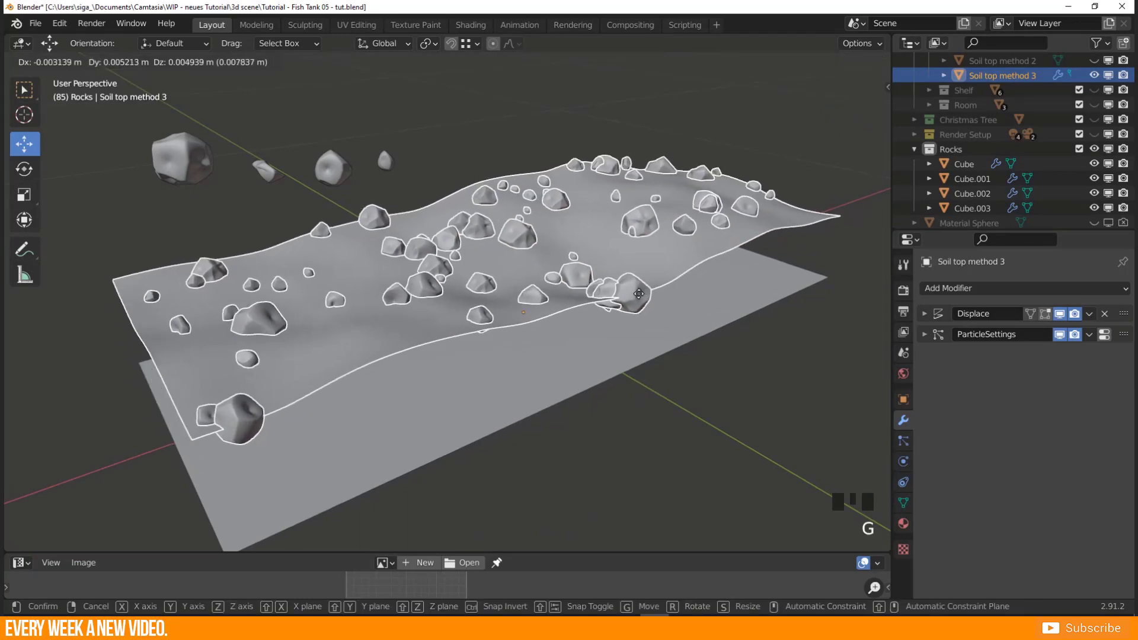
right_click(640, 310)
middle_click_drag(640, 310, 638, 312)
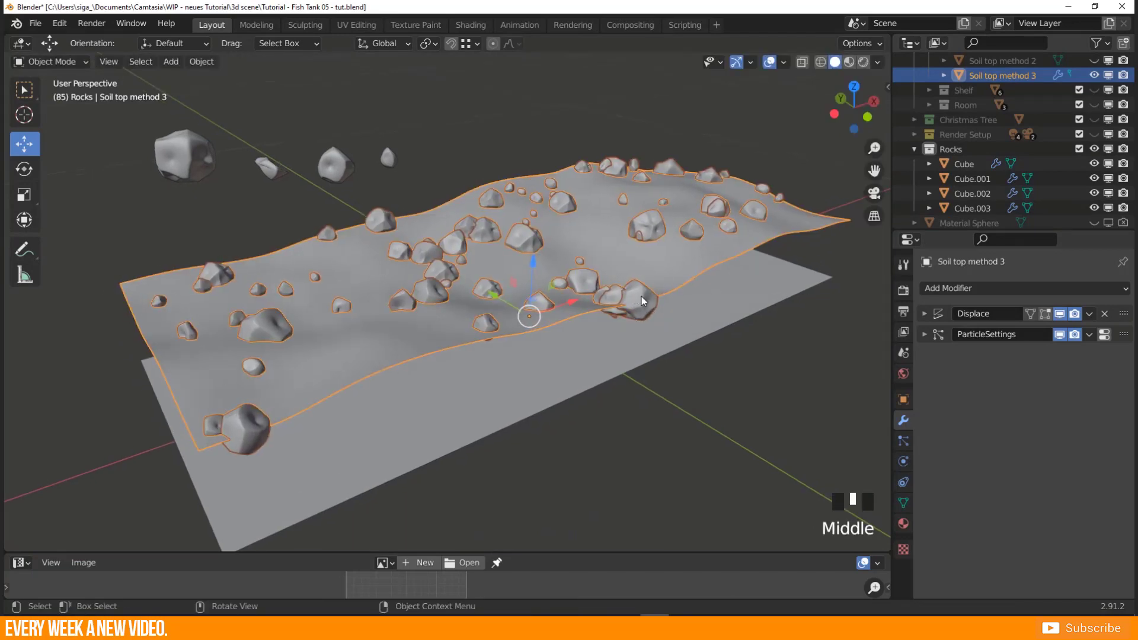
middle_click_drag(517, 272, 540, 303, "shift")
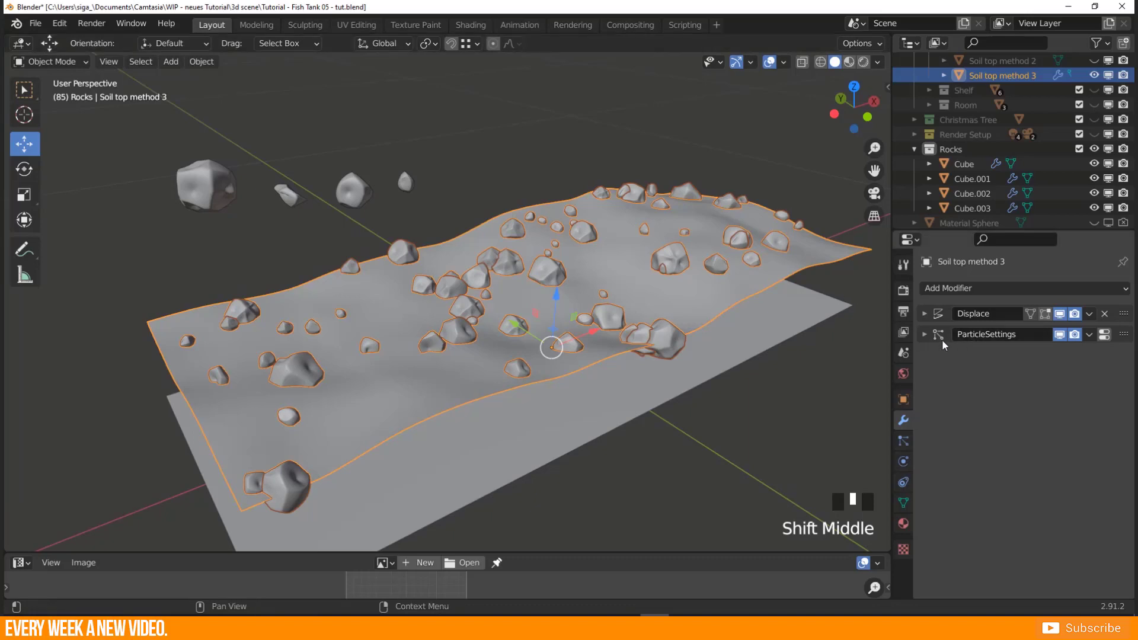
Examine the unapplied particle modifier and compare the rock-covered surface with the Soil bottom plane from several angles.
left_click(924, 334)
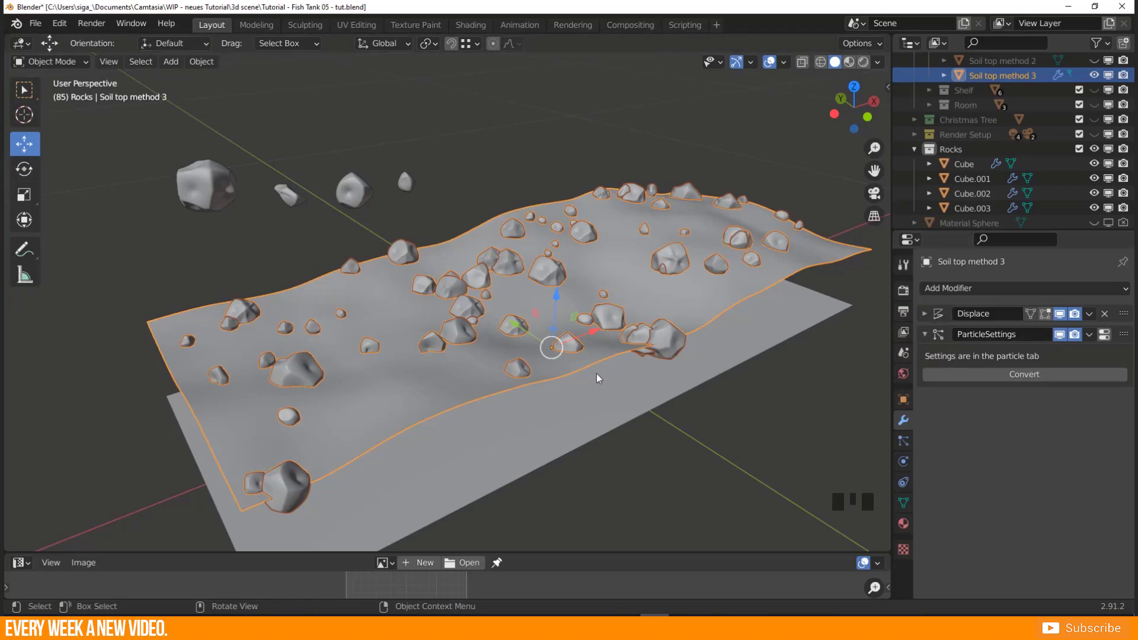
middle_click_drag(597, 375, 453, 446)
left_click(463, 455)
double_click(503, 455)
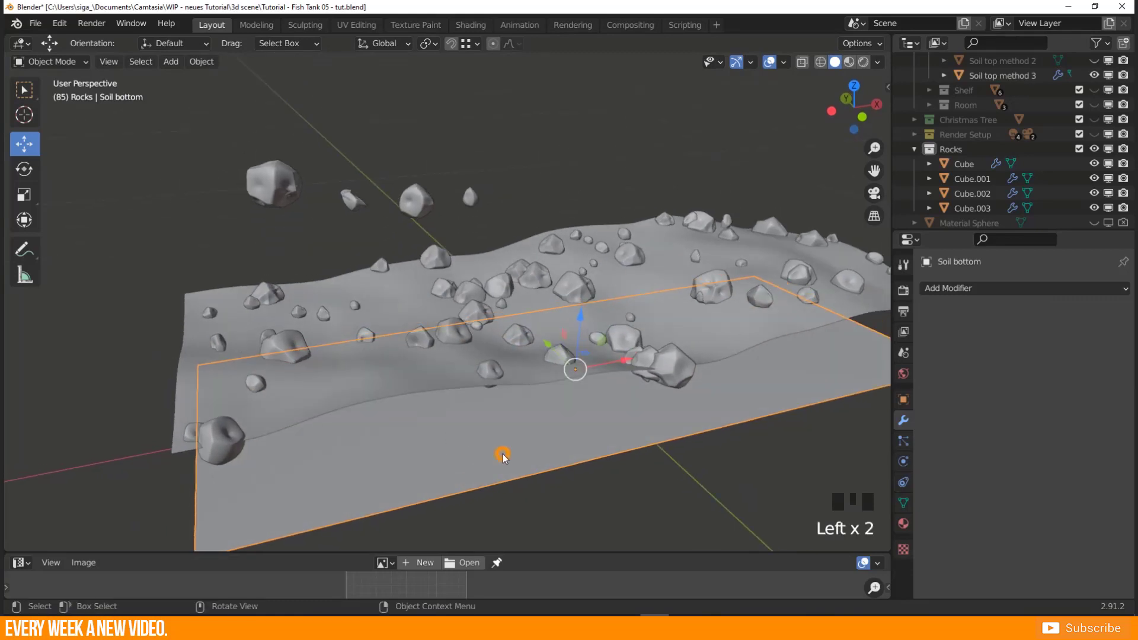
left_click(418, 380)
middle_click_drag(417, 381, 319, 382)
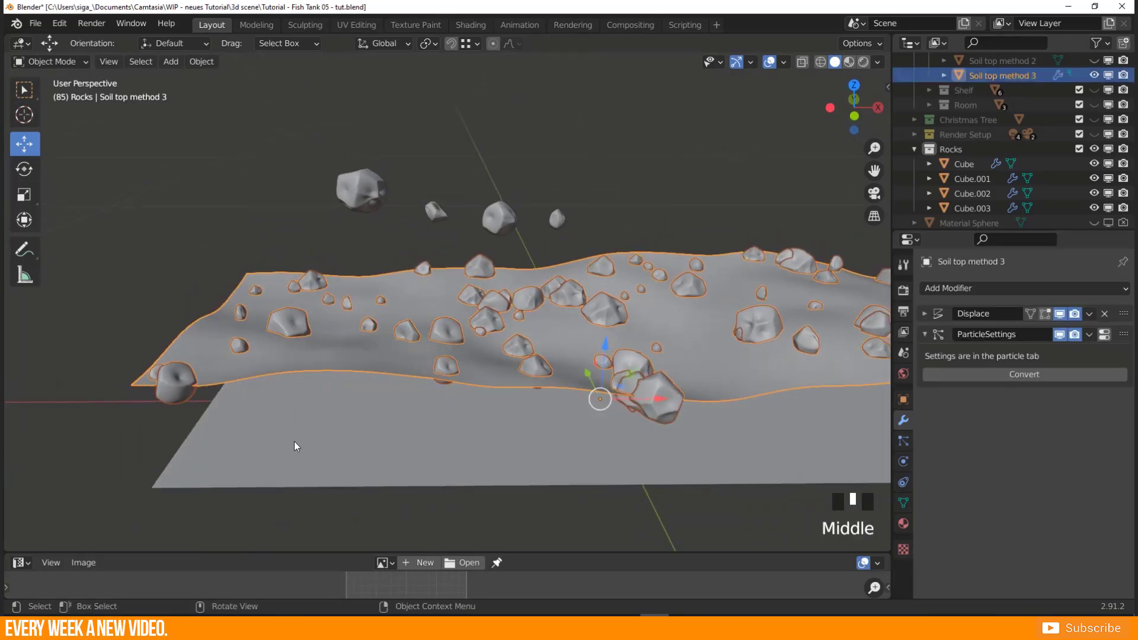
scroll(376, 326, "down", 2)
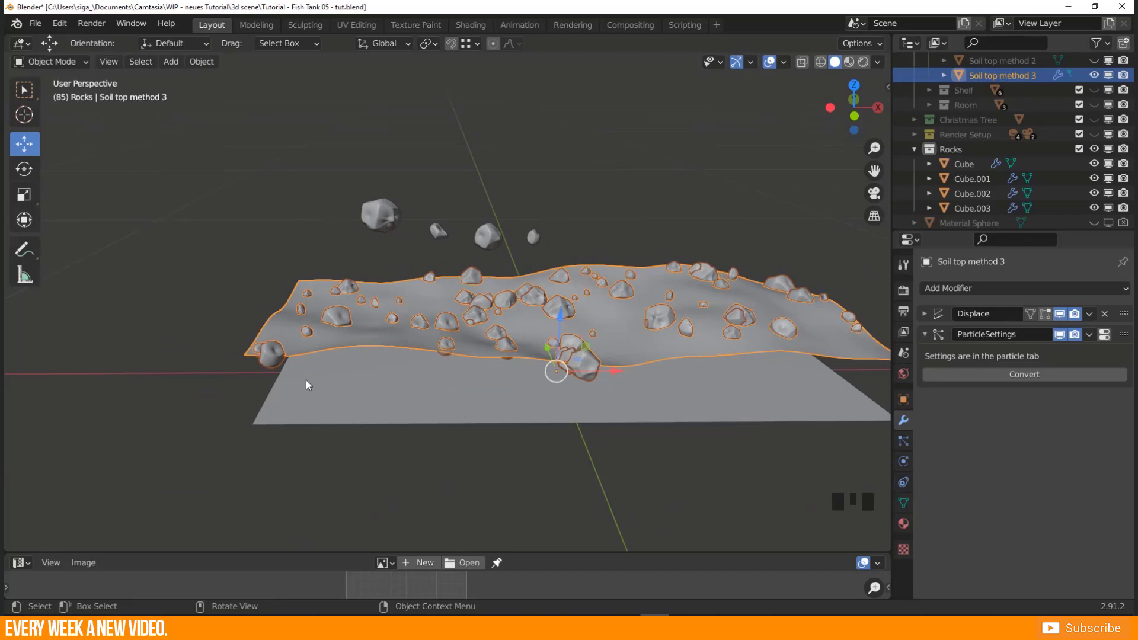
middle_click_drag(306, 381, 466, 354)
middle_click_drag(431, 404, 409, 379)
Examine the modifiers of the source rock Cube against its scattered copies, then return to Soil top method 3.
left_click(316, 235)
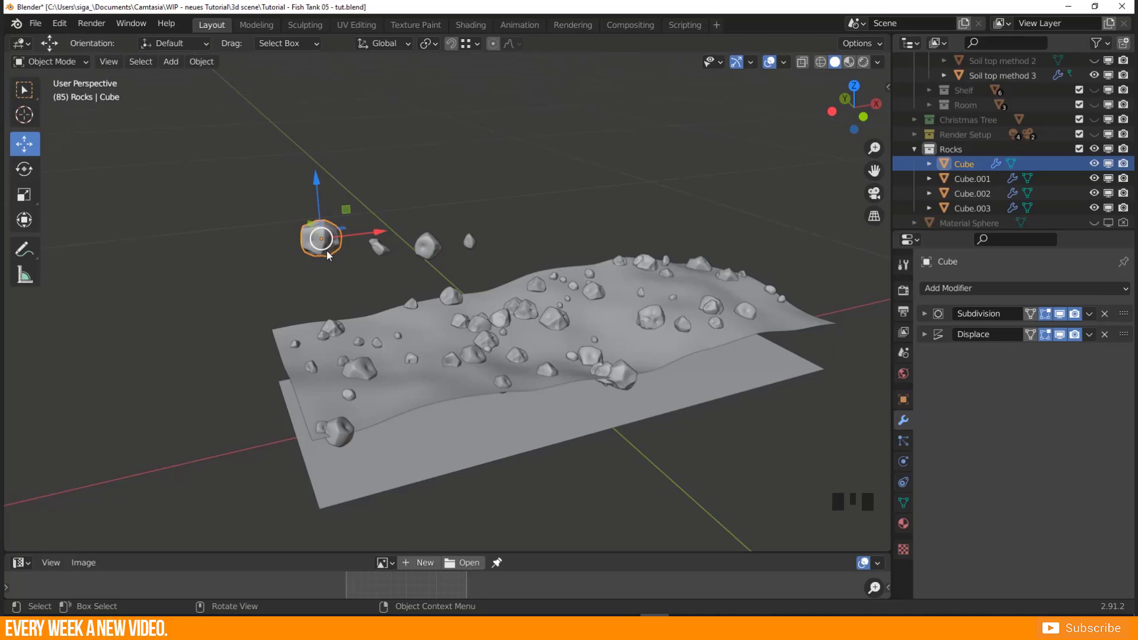
scroll(342, 256, "up", 2)
middle_click_drag(343, 257, 320, 220)
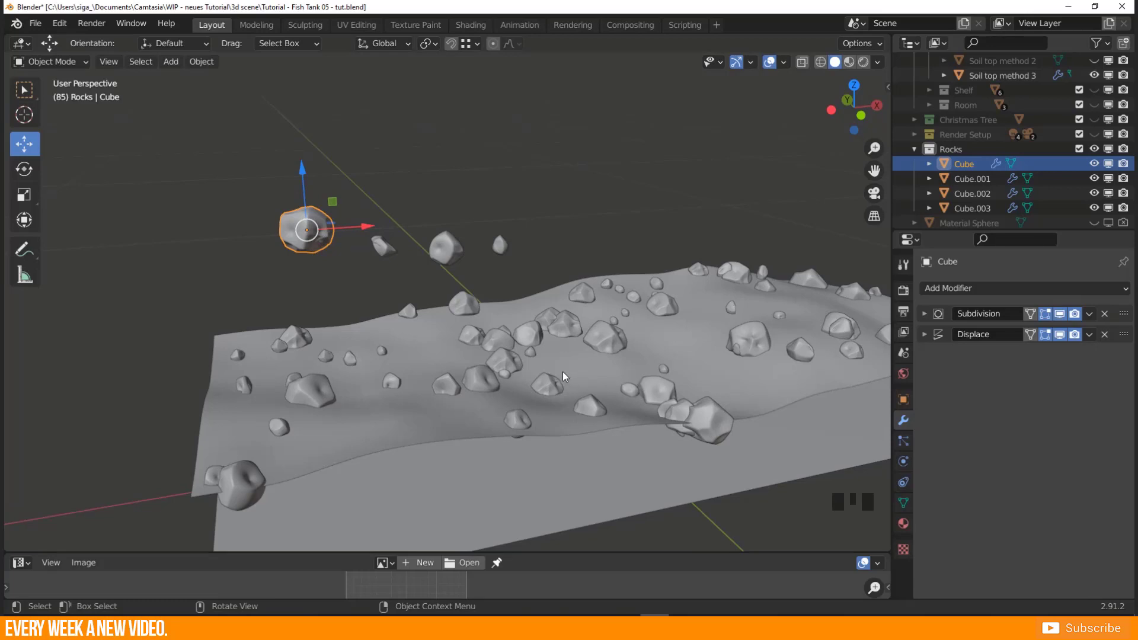
middle_click_drag(563, 377, 705, 408)
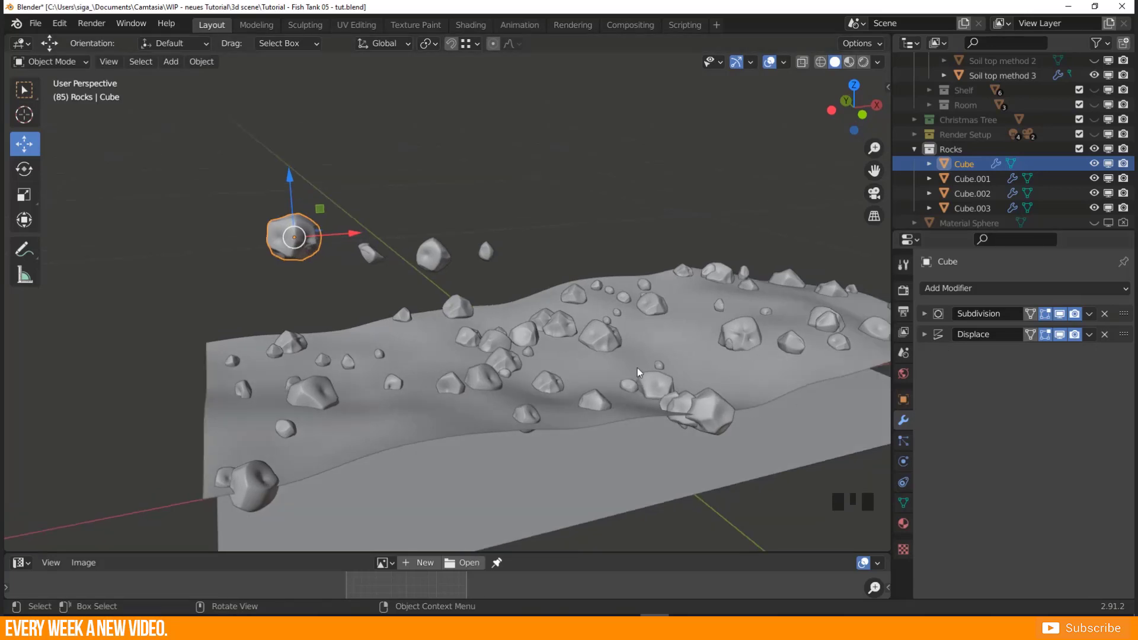
middle_click_drag(638, 372, 784, 386)
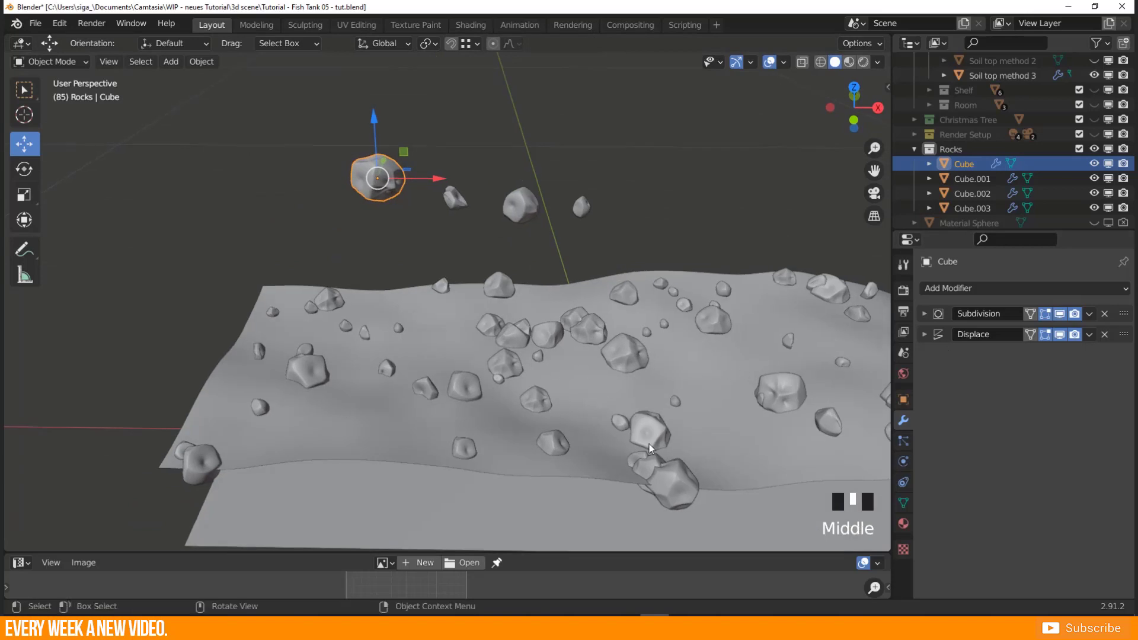
middle_click_drag(649, 443, 588, 408)
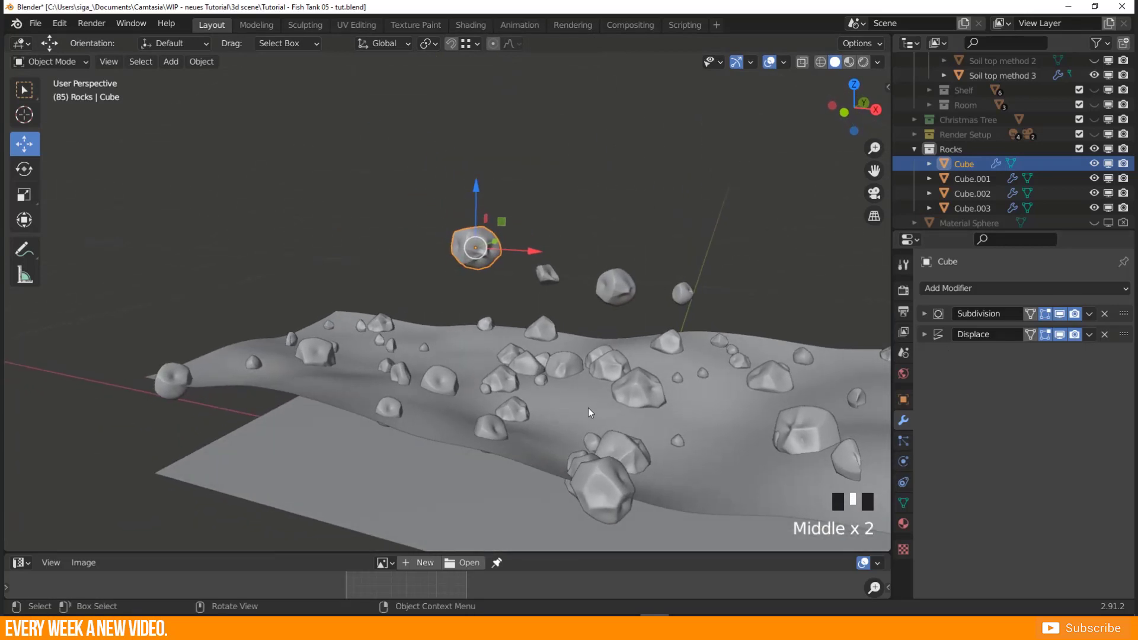
left_click(486, 391)
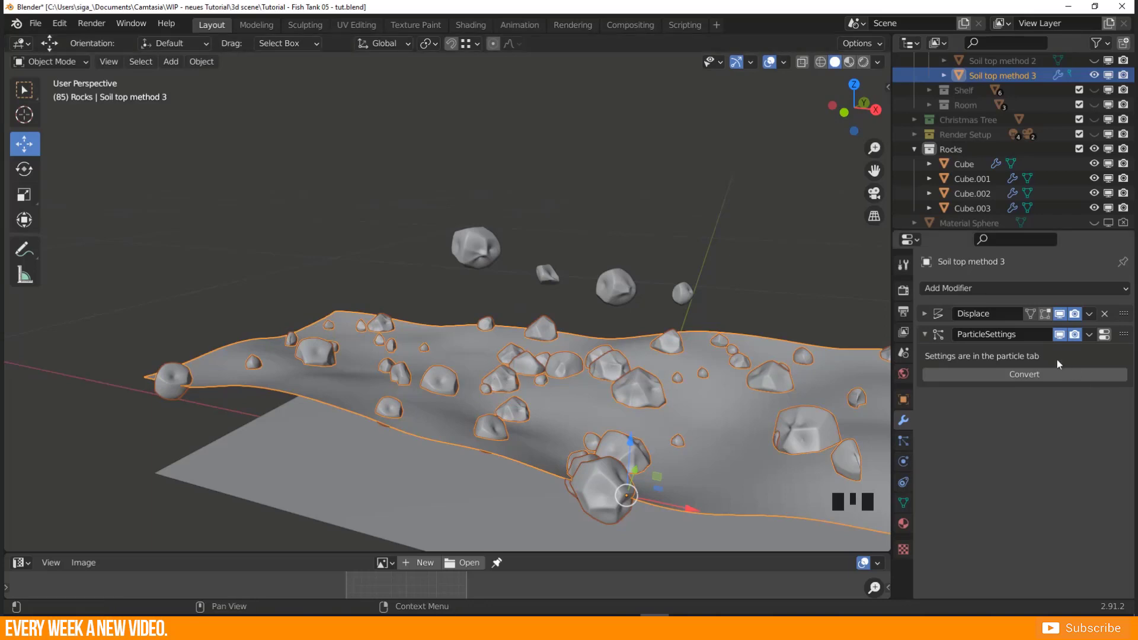
middle_click_drag(495, 378, 522, 381)
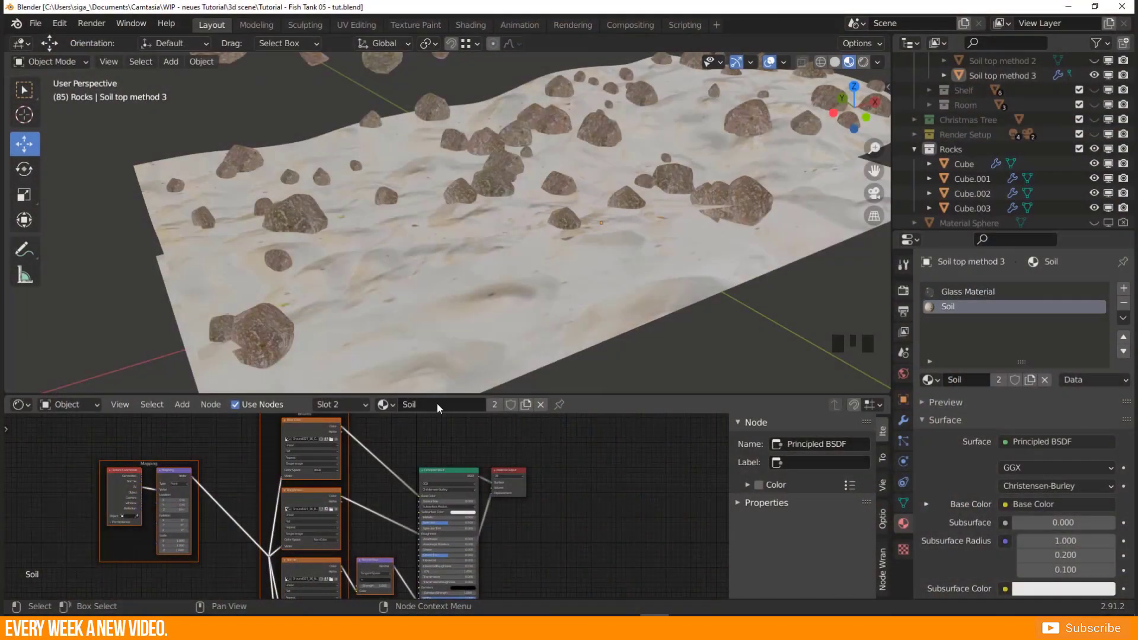
Convert the particle rocks on Soil top method 3 into real objects and apply the ParticleSettings modifier.
left_click_drag(445, 395, 447, 582)
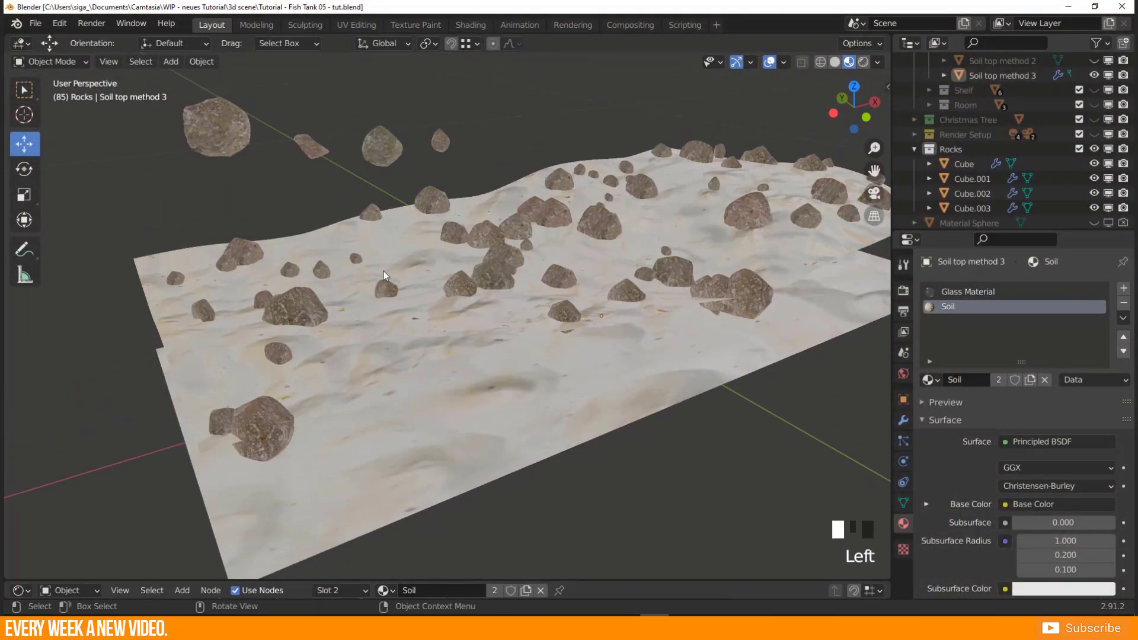
left_click(396, 347)
middle_click_drag(396, 348, 439, 347)
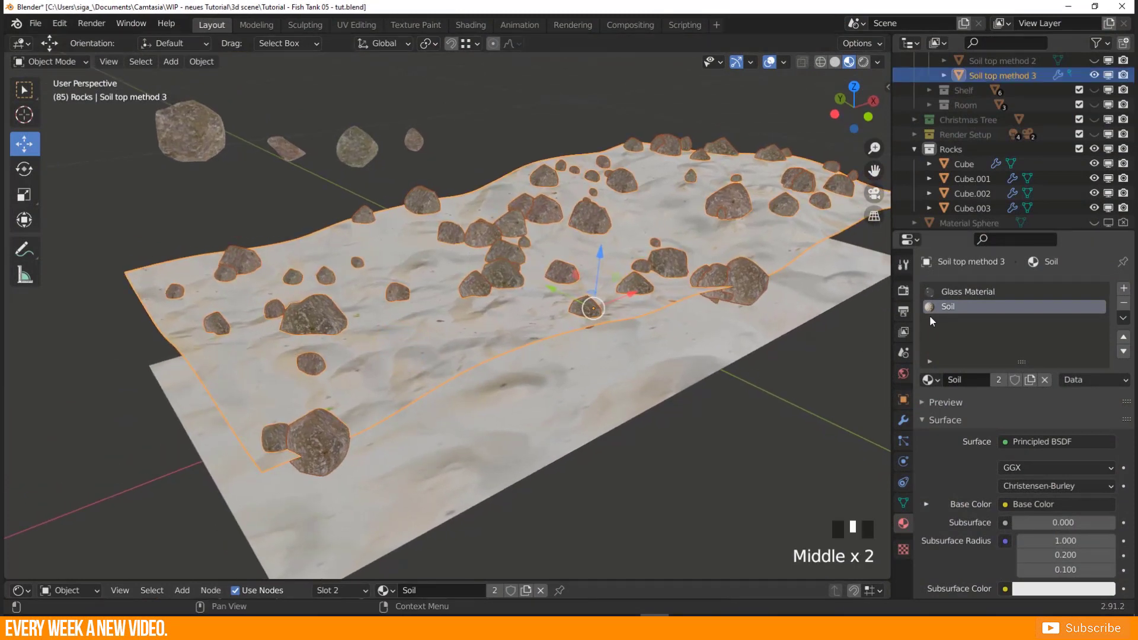
left_click(904, 420)
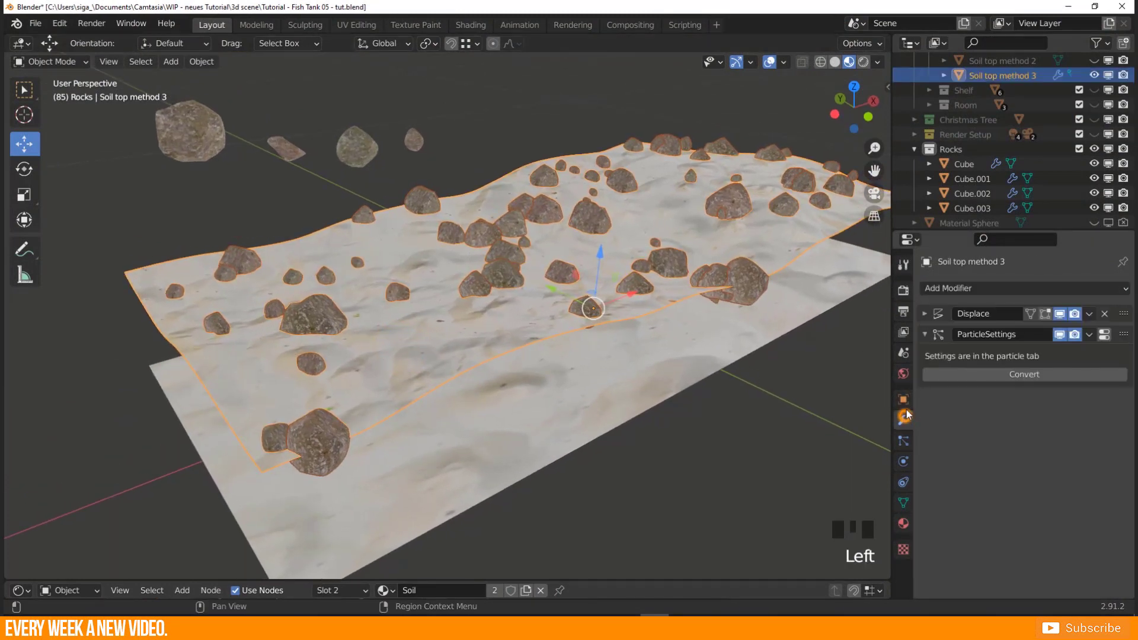
left_click(1005, 375)
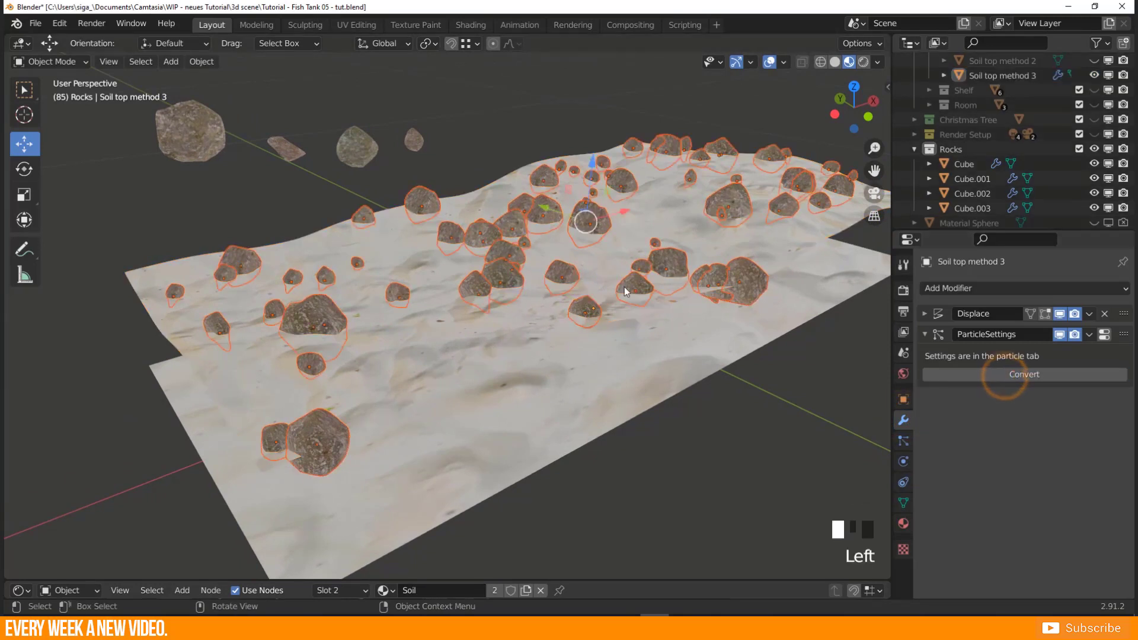
key("ctrl+a")
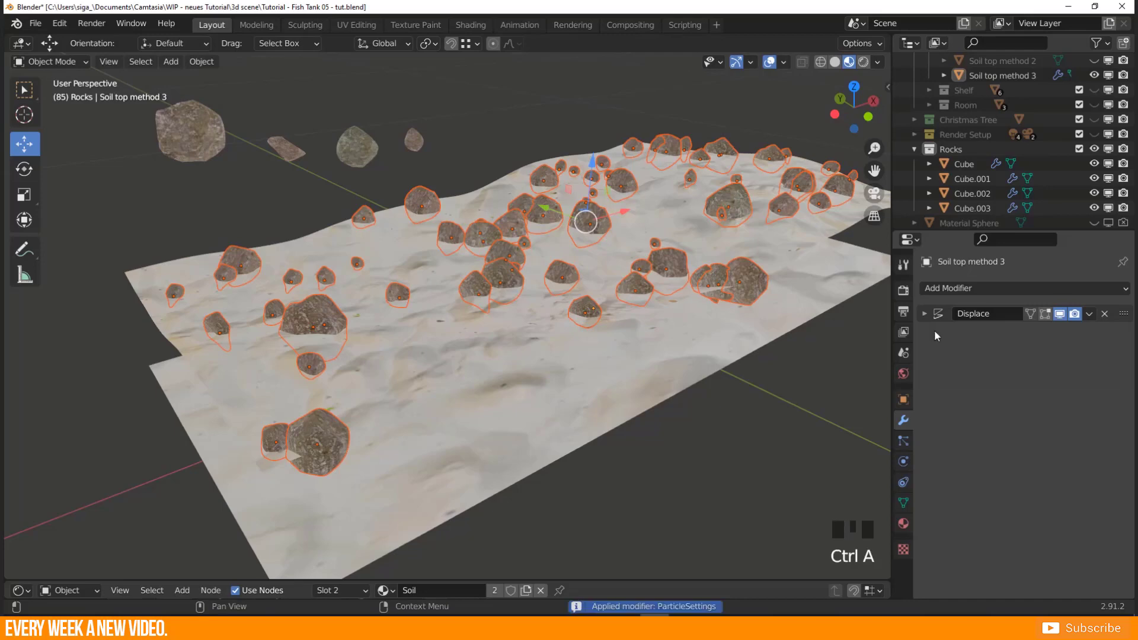
Reposition the large converted rock at the soil's front edge, settling it beside its neighbouring rock.
left_click(465, 339)
middle_click_drag(465, 339, 761, 307)
left_click(762, 307)
key("g")
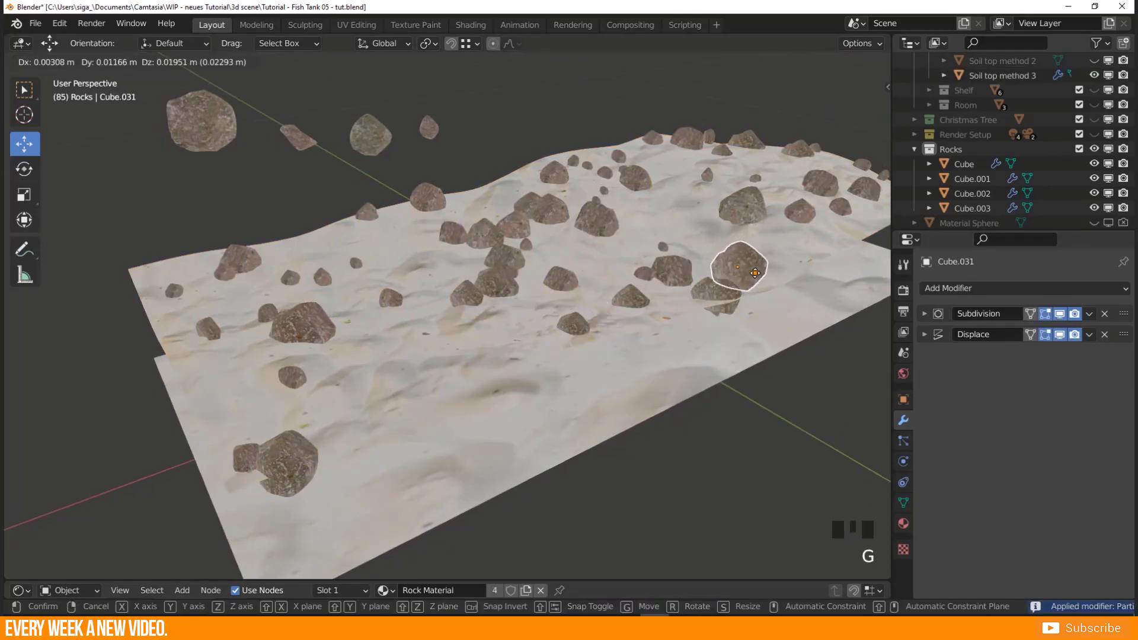
left_click(756, 275)
middle_click_drag(756, 276, 696, 296)
key("g")
left_click(745, 304)
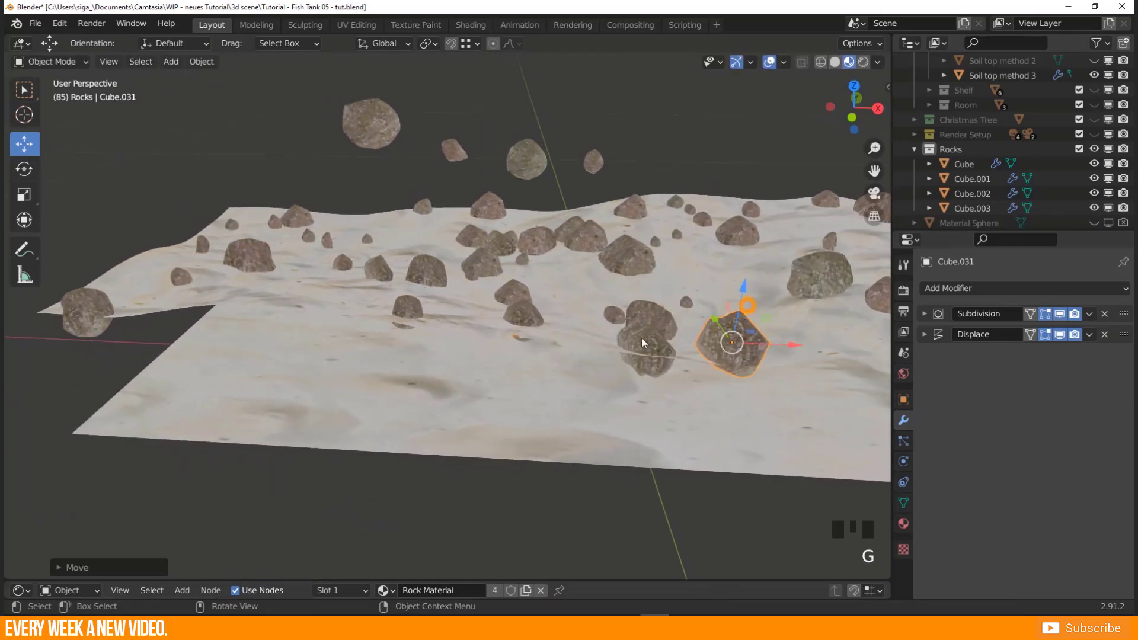
middle_click_drag(641, 337, 768, 309)
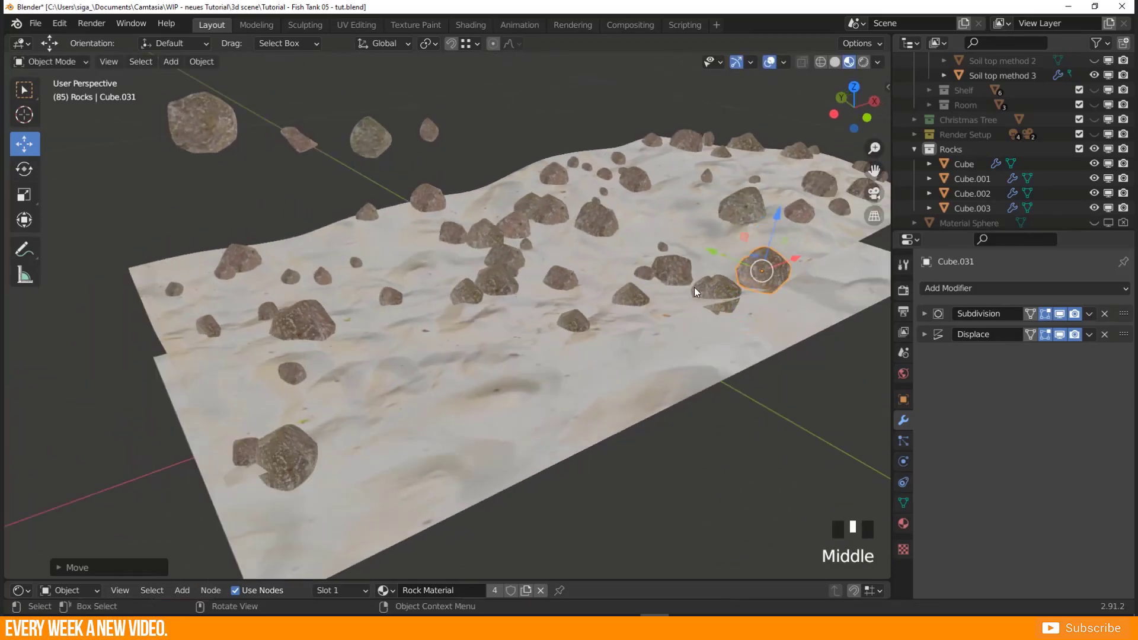
key("g")
left_click(784, 311)
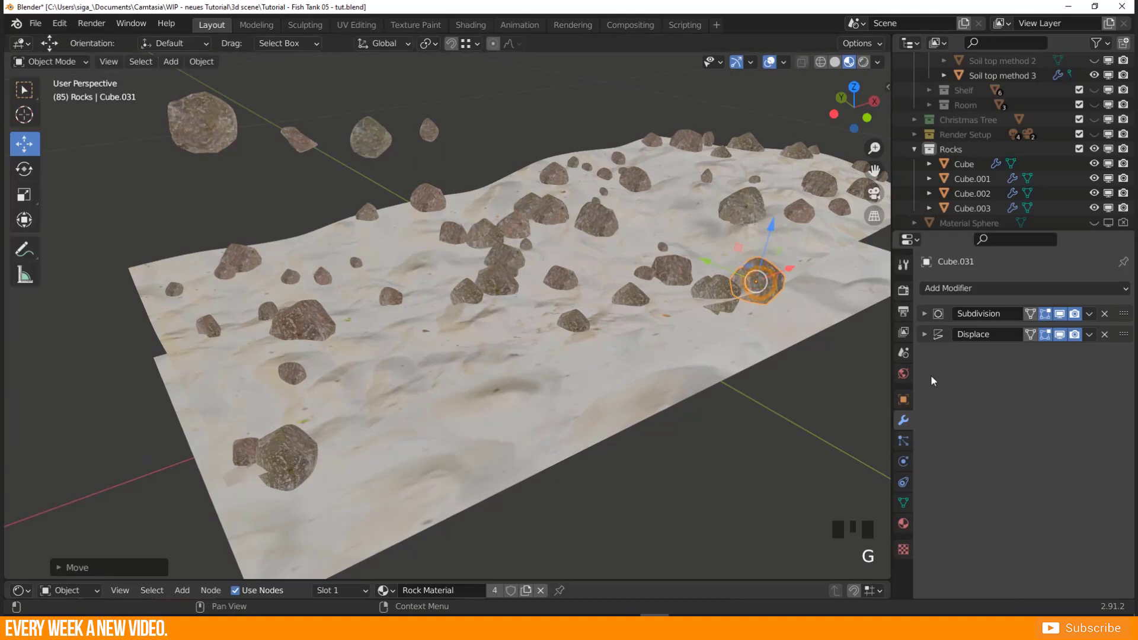
Apply the Displace modifier on Soil top method 3.
left_click(547, 359)
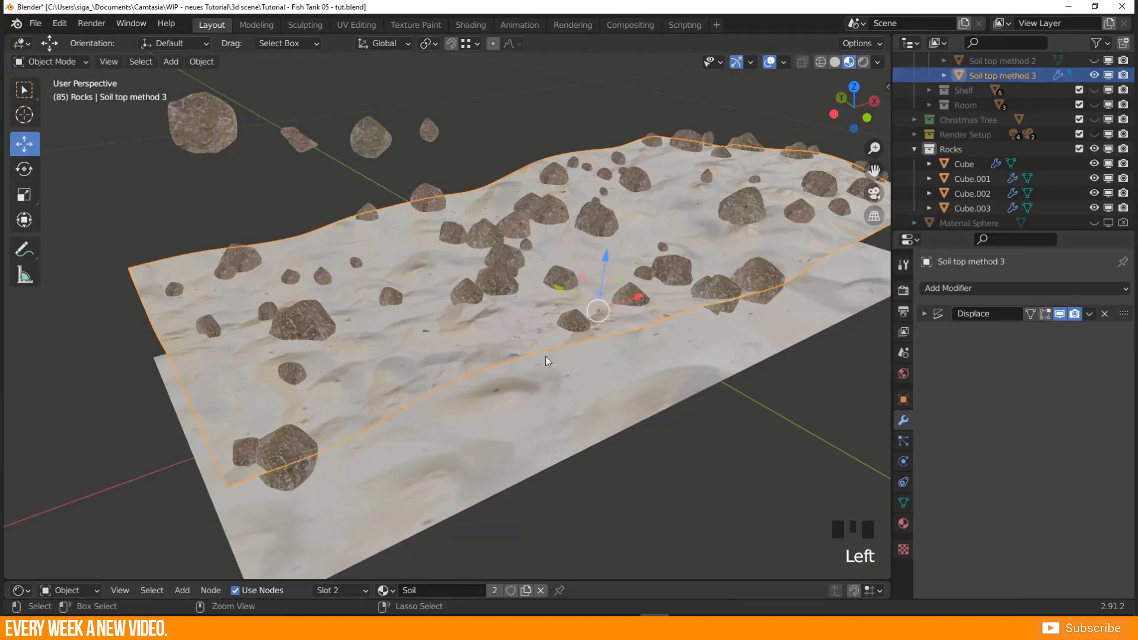
key("ctrl+a")
key("ctrl+z")
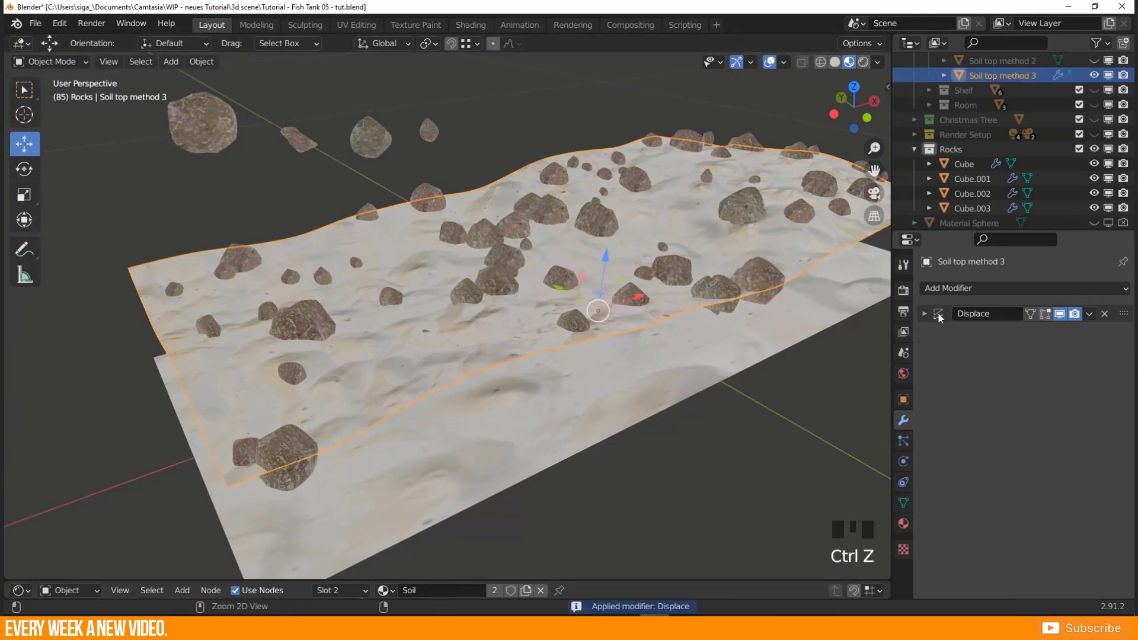
key("ctrl+a")
Join the flat bottom soil plane and Soil top method 3 into a single object.
middle_click_drag(332, 332, 460, 486)
left_click(474, 490)
left_click(442, 409, "shift")
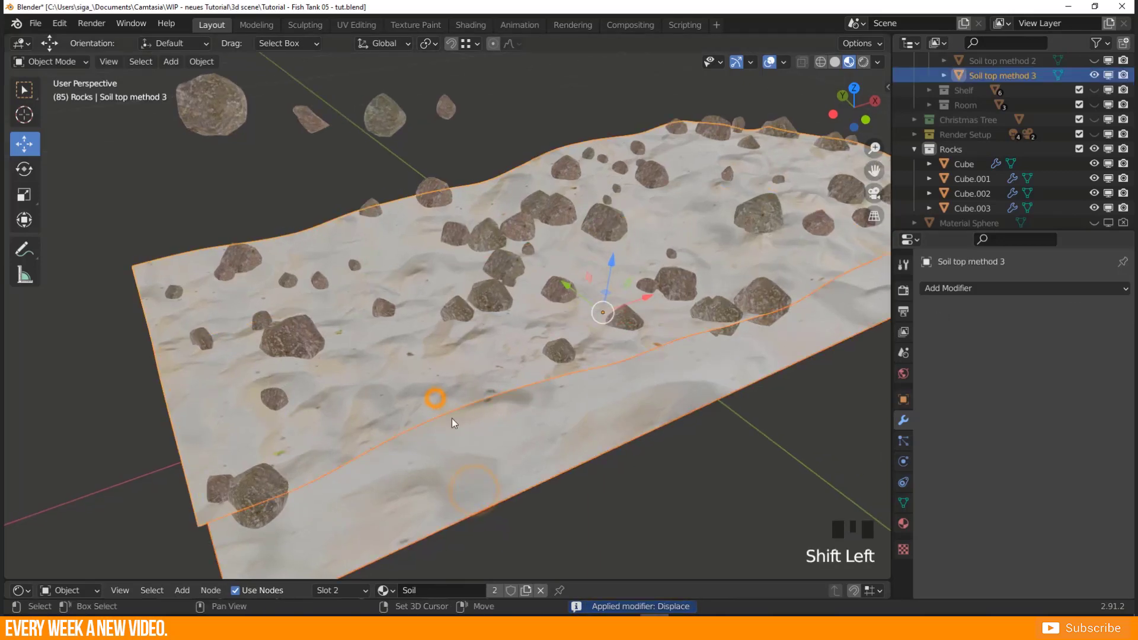
middle_click_drag(452, 418, 520, 479)
scroll(373, 297, "down", 1)
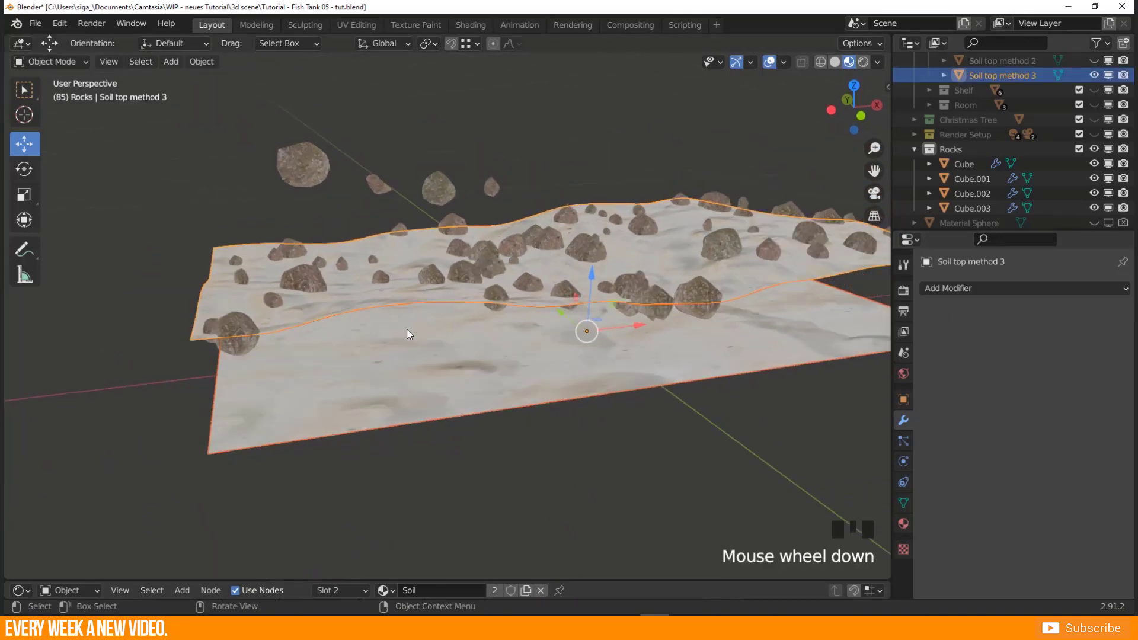
key("ctrl+j")
middle_click_drag(521, 333, 450, 353)
Subdivide the face of the flat bottom plane with 10 cuts and subdivide the result once more.
key("Tab")
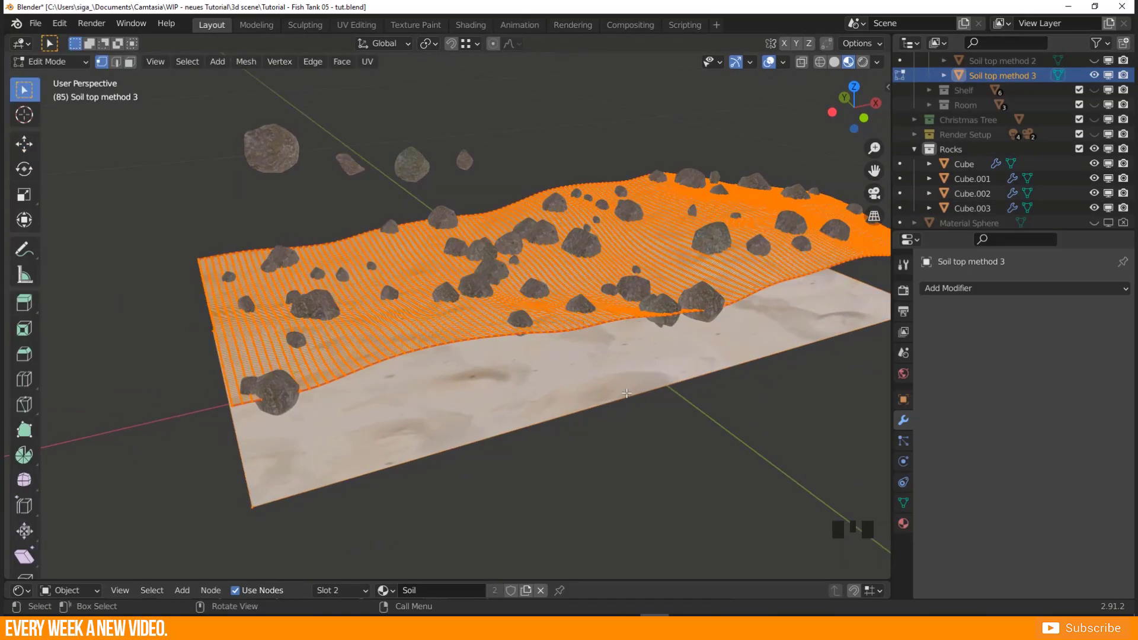
middle_click_drag(827, 337, 649, 321)
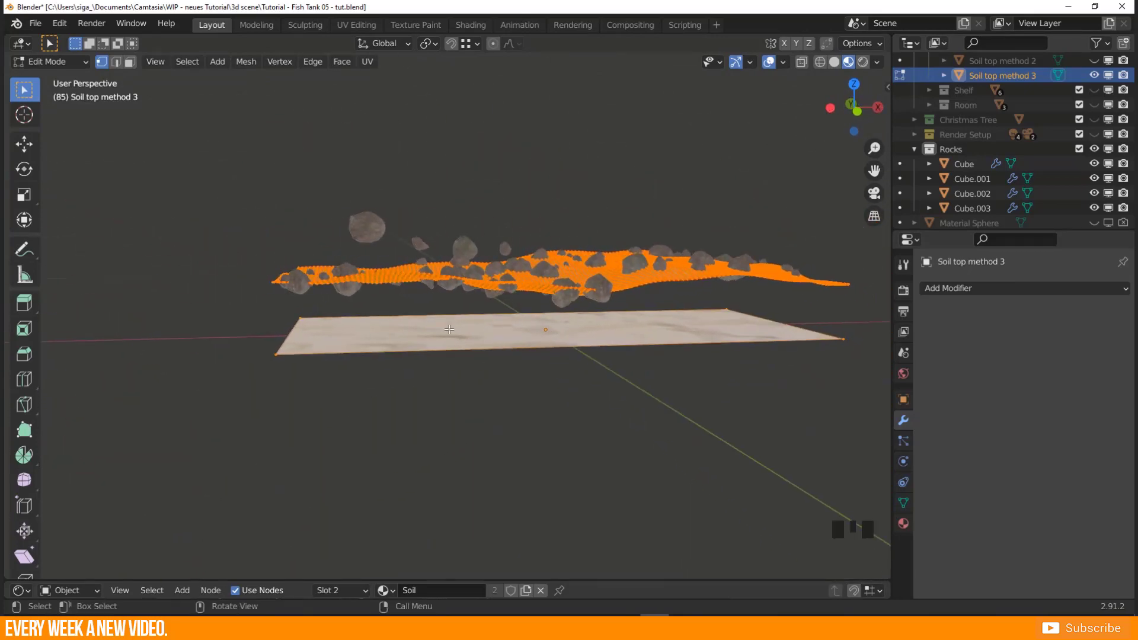
middle_click_drag(423, 333, 441, 379)
key("3")
left_click(415, 379)
right_click(356, 367)
left_click(355, 356)
left_click_drag(192, 468, 243, 471)
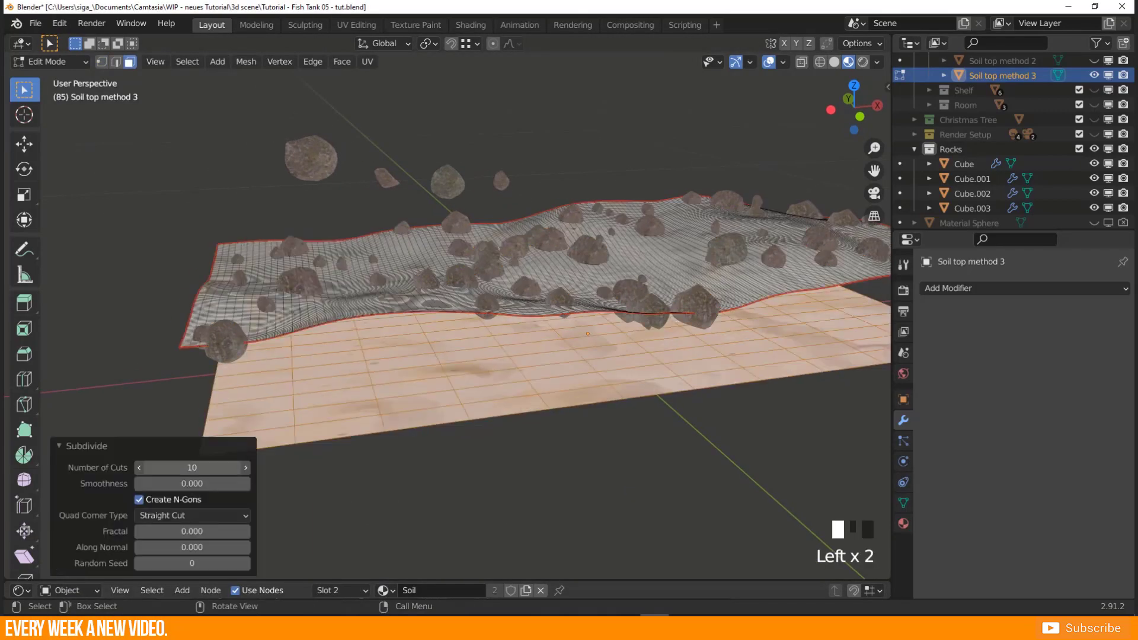
right_click(296, 332)
left_click(297, 321)
Fill narrow connecting faces between the upper and lower soil edges at the corners of the mesh.
left_click(783, 63)
middle_click_drag(474, 332, 476, 358)
scroll(557, 415, "up", 2)
left_click(563, 427, "alt")
key("2")
scroll(476, 358, "up", 2)
left_click(475, 363)
left_click(442, 542, "shift")
key("f")
middle_click_drag(442, 537, 380, 379)
scroll(379, 379, "up", 2)
key("f")
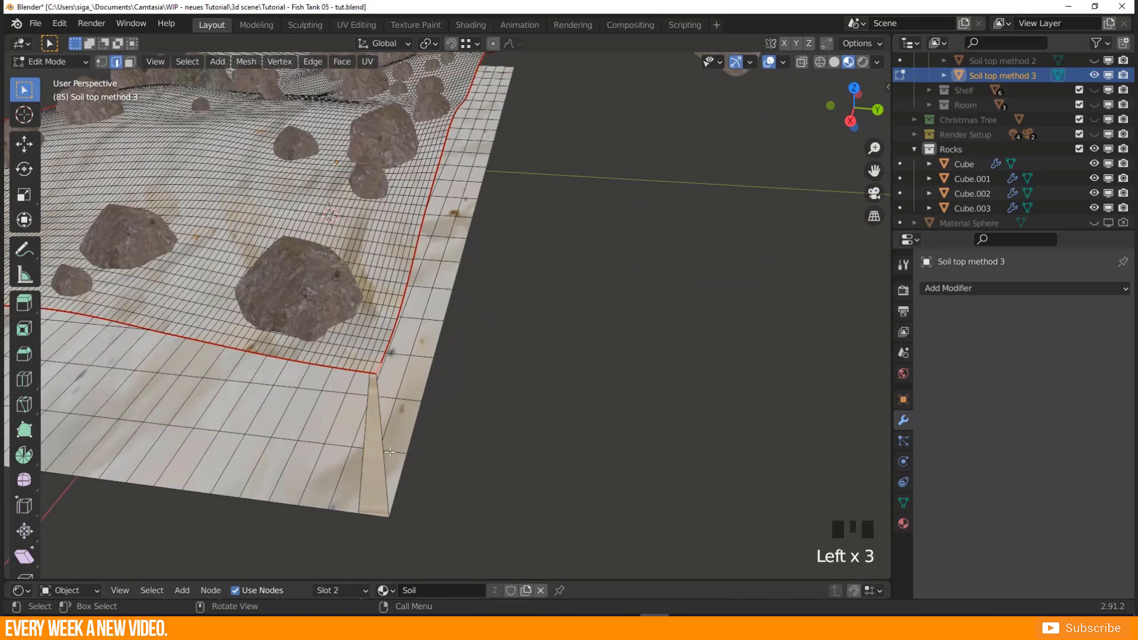
key("f")
Fill the remaining gaps between the upper and lower soil boundary edges to form the side walls.
middle_click_drag(380, 504, 558, 356)
left_click(587, 266, "alt")
left_click(415, 380, "alt")
key("f")
left_click(246, 464, "ctrl")
right_click(368, 450)
Select the linked side faces of the soil block and unwrap them.
key("3")
key("l")
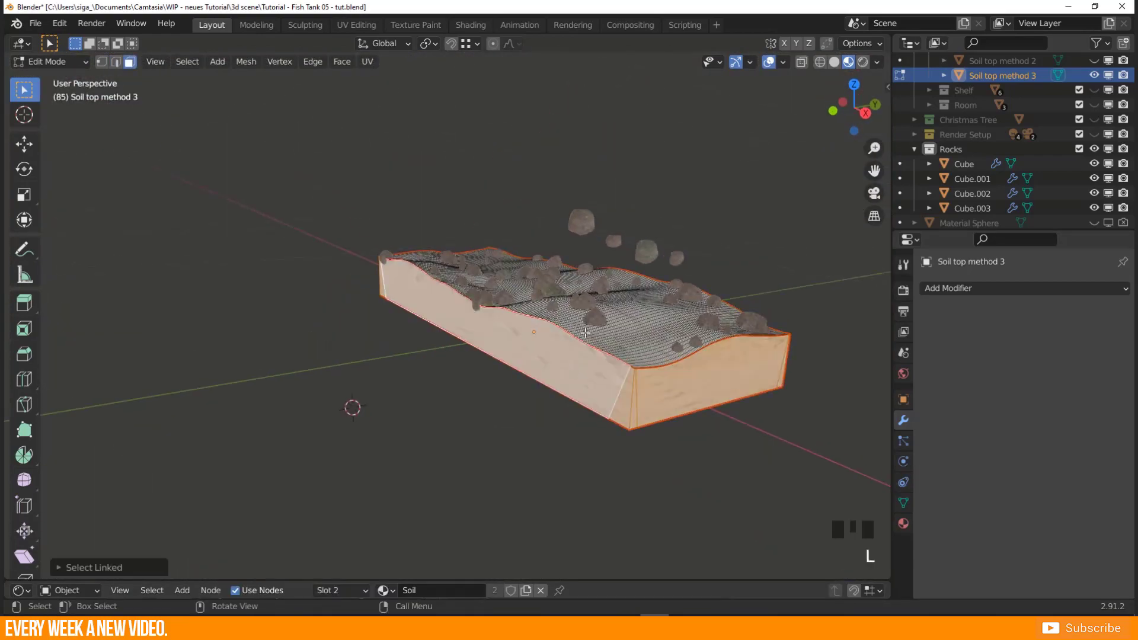
key("u")
left_click(608, 321)
middle_click_drag(607, 321, 640, 317)
Display the whole soil mesh's UVs in a UV Editor and scale the layout to adjust the sand texture.
key("a")
left_click_drag(7, 576, 8, 415)
key("shift+F10")
scroll(523, 472, "down", 6)
left_click(523, 425)
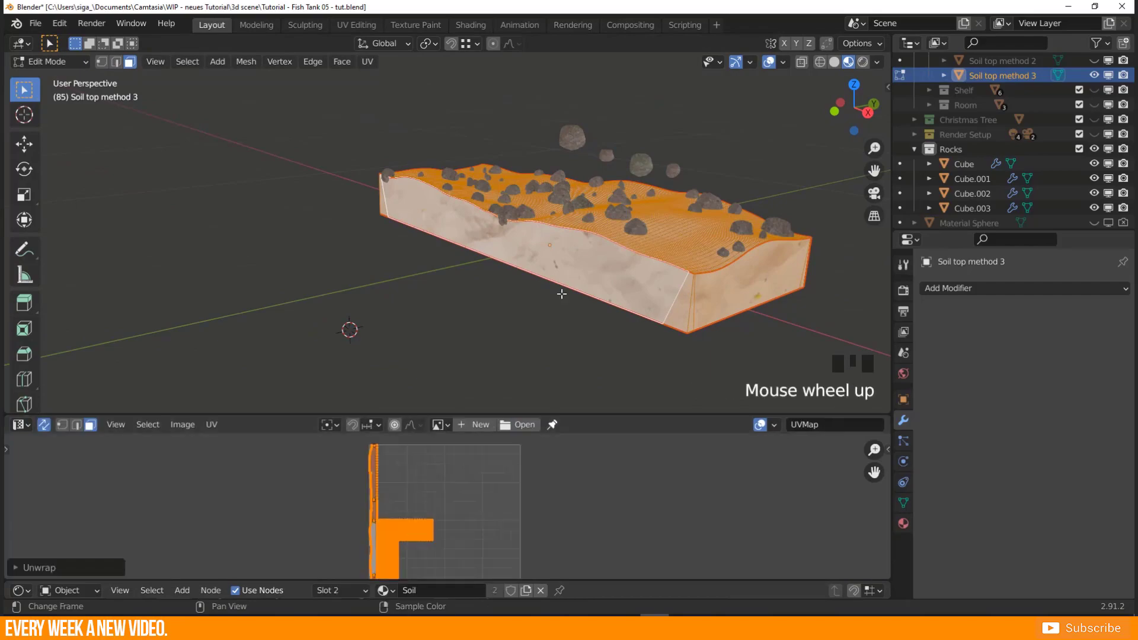
scroll(561, 292, "up", 5)
key("s")
left_click(638, 529)
key("Tab")
Reposition converted rocks on the soil, placing Cube.063 beside the rocks near the soil's corner.
middle_click_drag(498, 278, 312, 315, "shift")
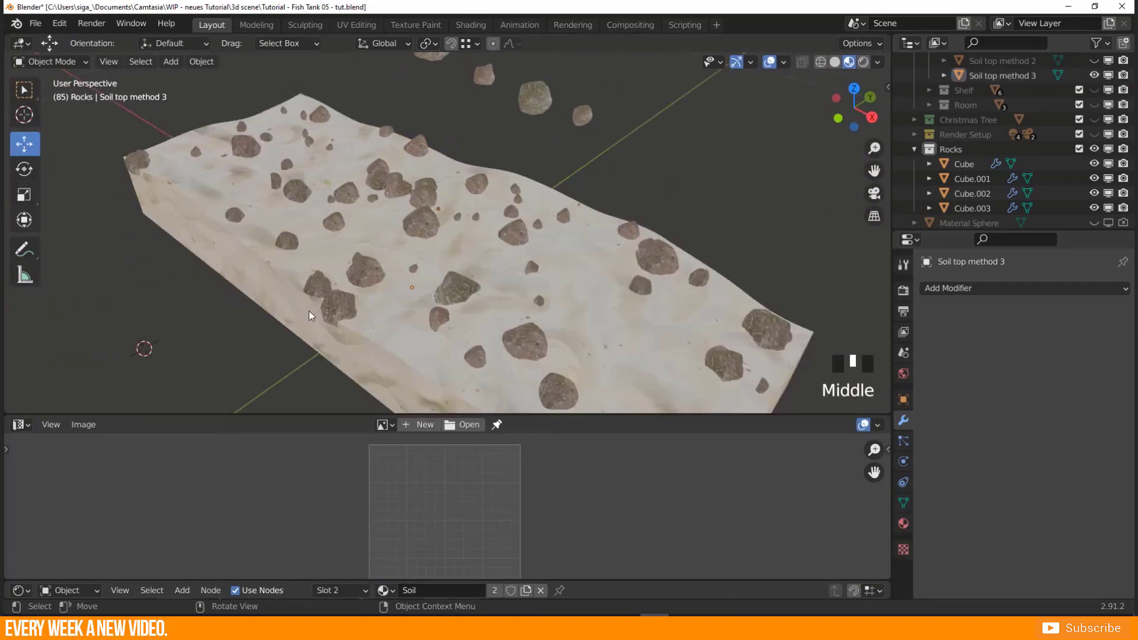
scroll(415, 267, "up", 5)
left_click(468, 231)
left_click_drag(524, 225, 533, 224)
middle_click_drag(533, 224, 687, 238)
middle_click_drag(688, 237, 762, 249, "shift")
left_click(452, 338)
left_click_drag(403, 326, 407, 320)
key("g")
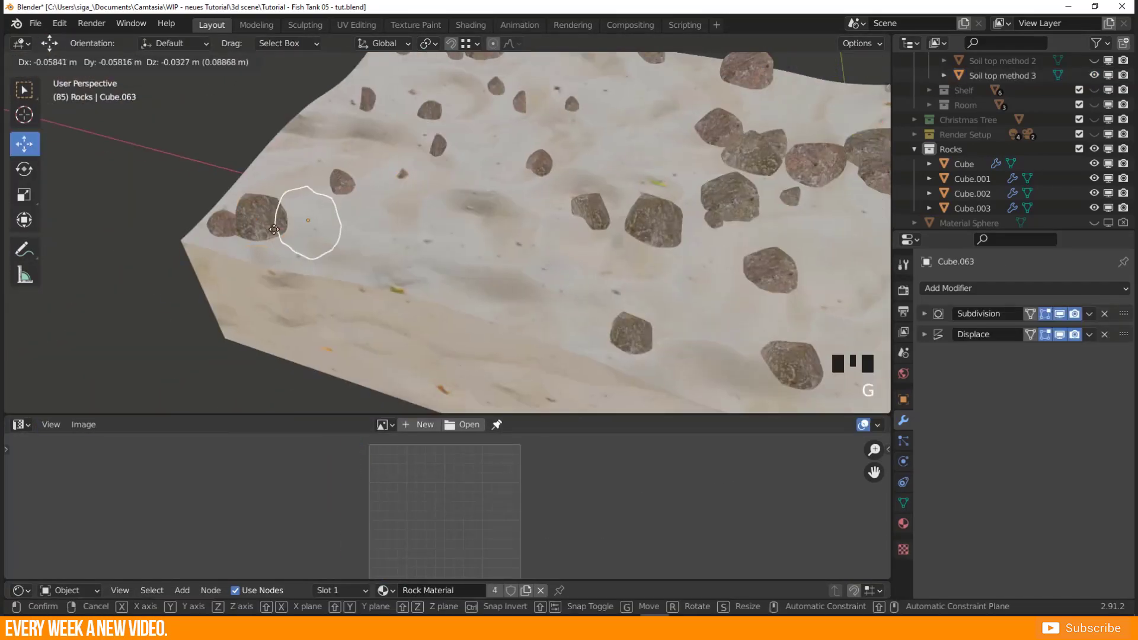
left_click(308, 220)
Scale up Cube.063 and adjust its position within the corner rock group.
key("g")
mouse_move(308, 220)
middle_mouse_down()
mouse_move(362, 199)
mouse_move(300, 219)
middle_mouse_up()
left_click(366, 192)
key("s")
left_click(394, 188)
Reposition Cube.043 at the soil's other corner, partly embedding it in the sand.
left_click(300, 219)
key("g")
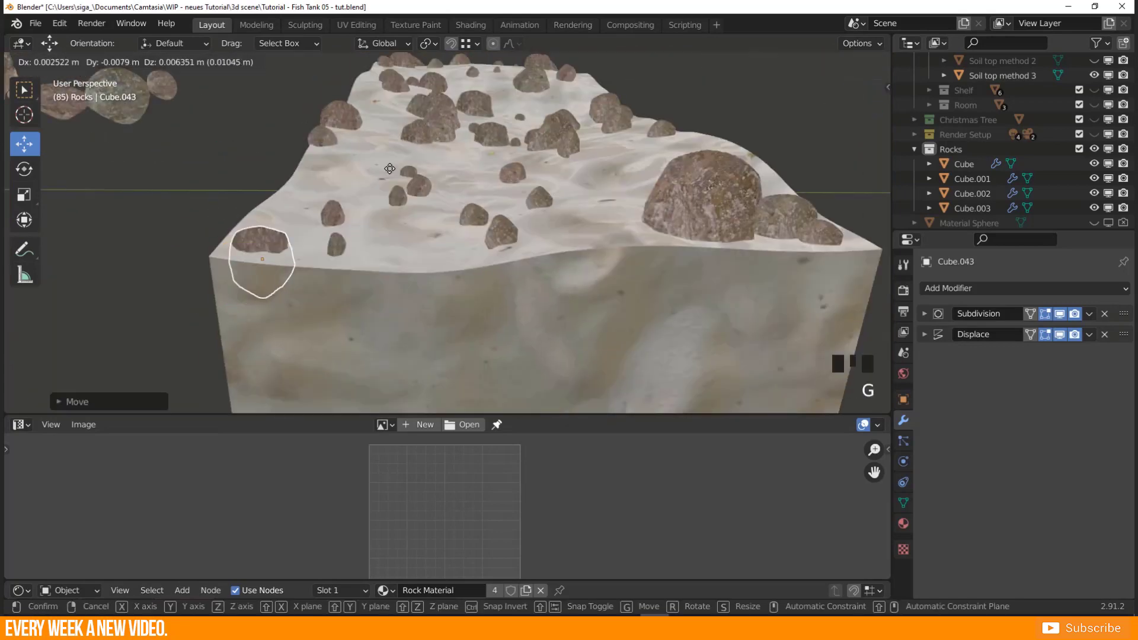
left_click(389, 167)
key("g")
left_click(409, 242)
middle_click_drag(410, 242, 356, 196)
left_click(424, 203, "shift")
middle_click_drag(424, 203, 523, 241, "shift")
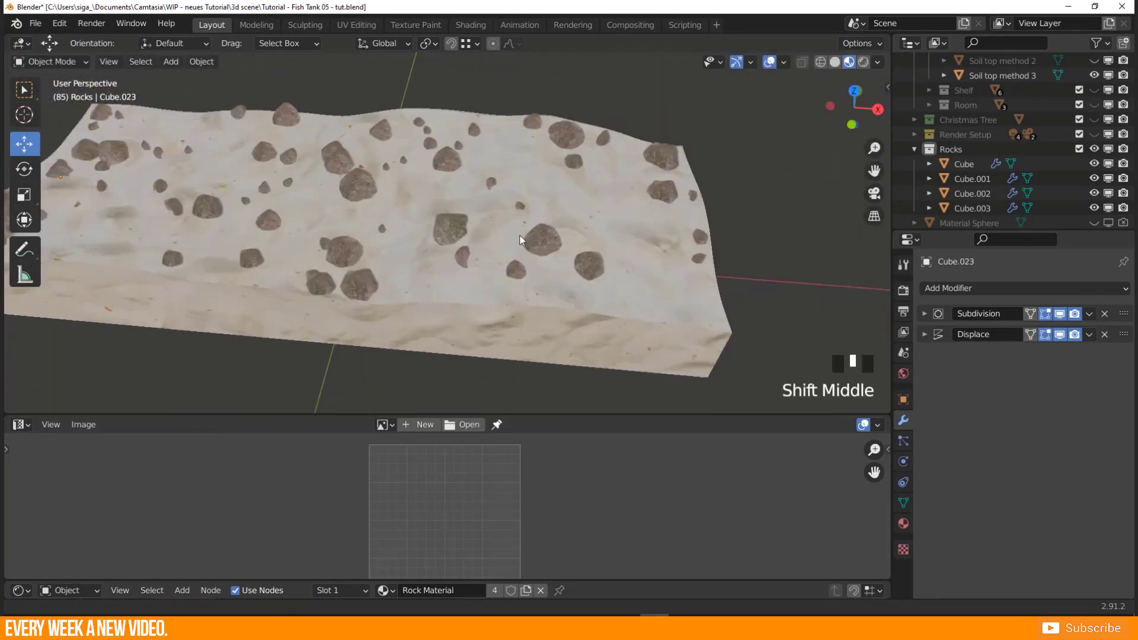
Reposition and rotate the rocks near the far end of the soil block so they rest inside its edges.
left_click(646, 261)
left_click(692, 285, "shift")
left_click_drag(688, 225, 685, 234)
middle_click_drag(685, 233, 599, 258)
left_click(599, 261)
key("r")
middle_click_drag(515, 225, 541, 279)
left_click_drag(541, 279, 658, 98)
Disable the four source rocks in the viewport, shrink the UV Editor and collapse the Rocks collection.
left_click_drag(1108, 163, 1108, 208)
middle_click_drag(652, 237, 521, 281)
left_click_drag(386, 416, 386, 518)
scroll(474, 356, "up", 2)
left_click(914, 149)
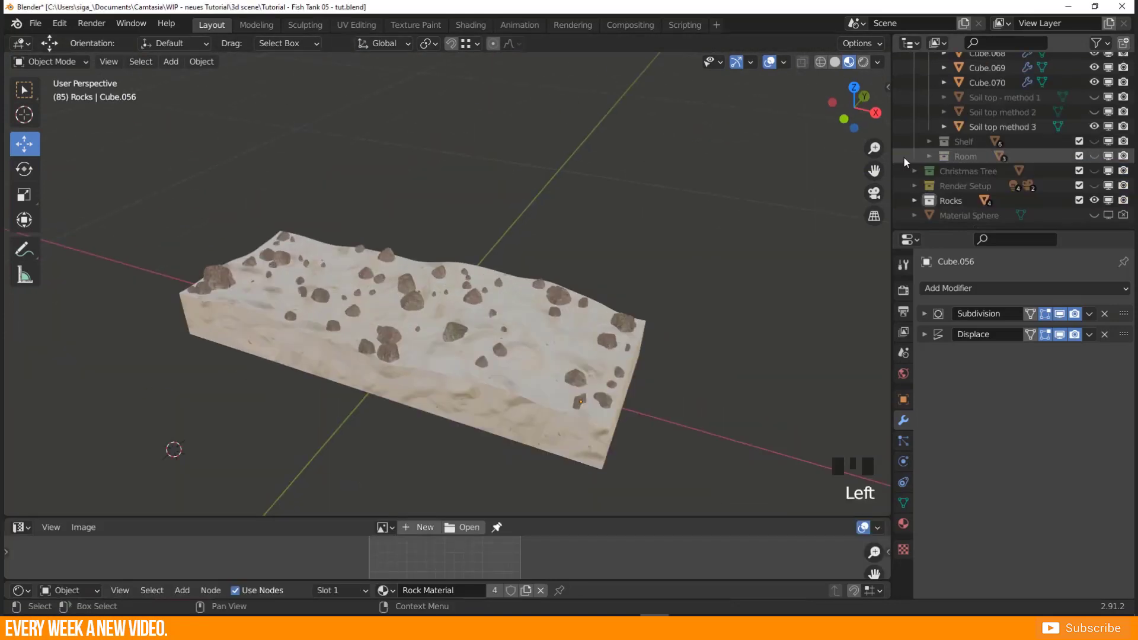
Select all converted rocks from Cube.004 to Cube.070 in the Outliner.
middle_click_drag(347, 403, 513, 331)
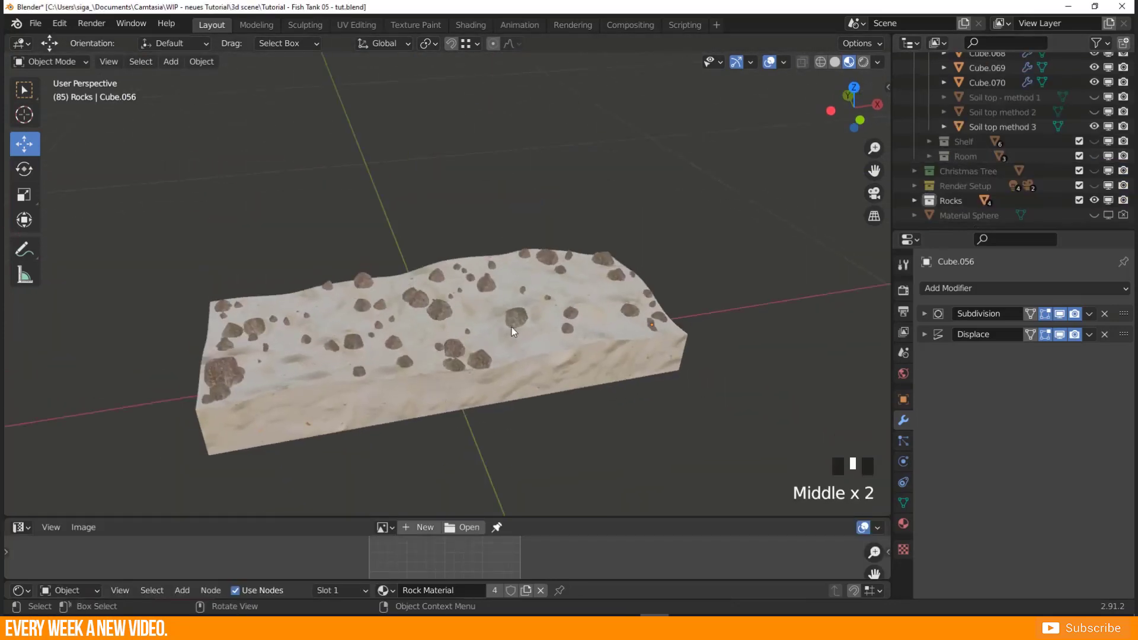
scroll(976, 154, "up", 13)
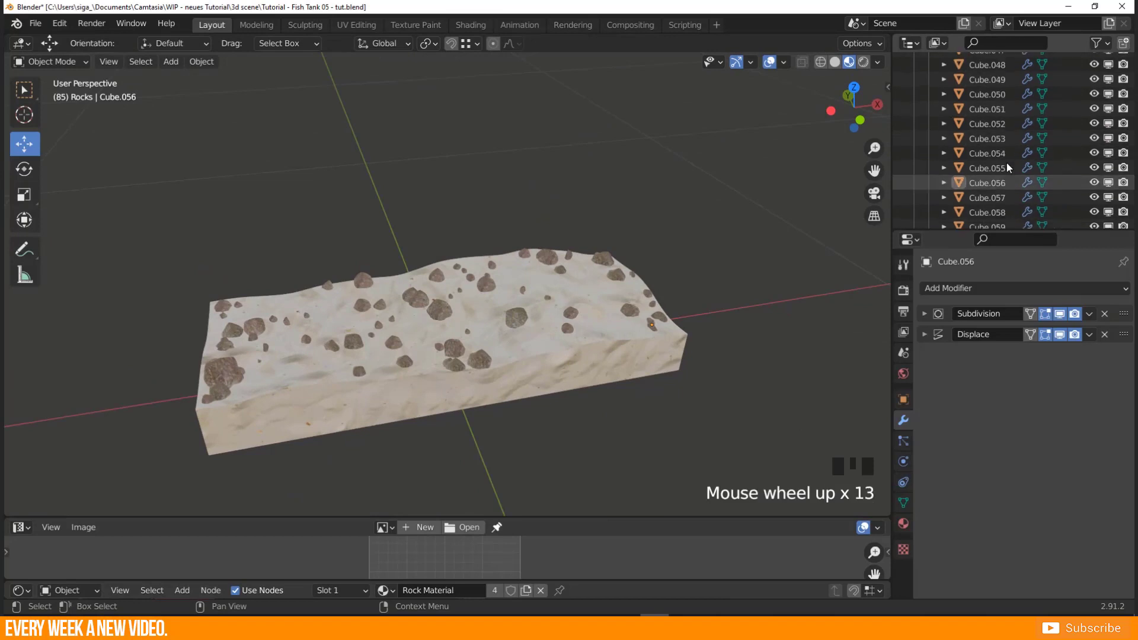
scroll(1006, 163, "up", 20)
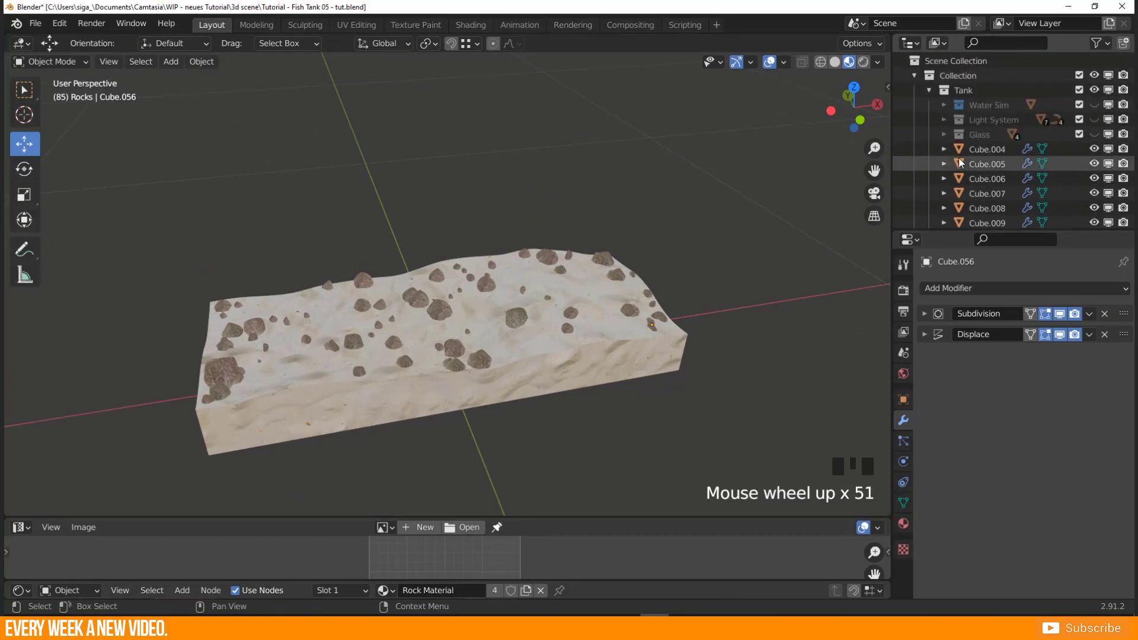
left_click(987, 149)
scroll(977, 160, "down", 20)
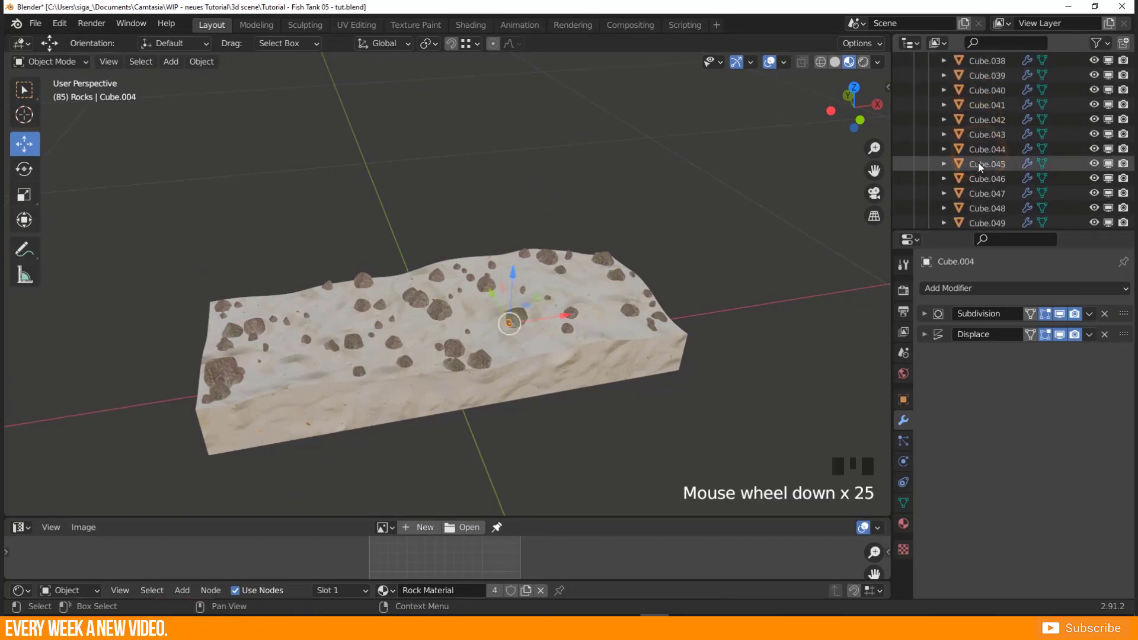
scroll(981, 164, "down", 20)
scroll(998, 140, "down", 1)
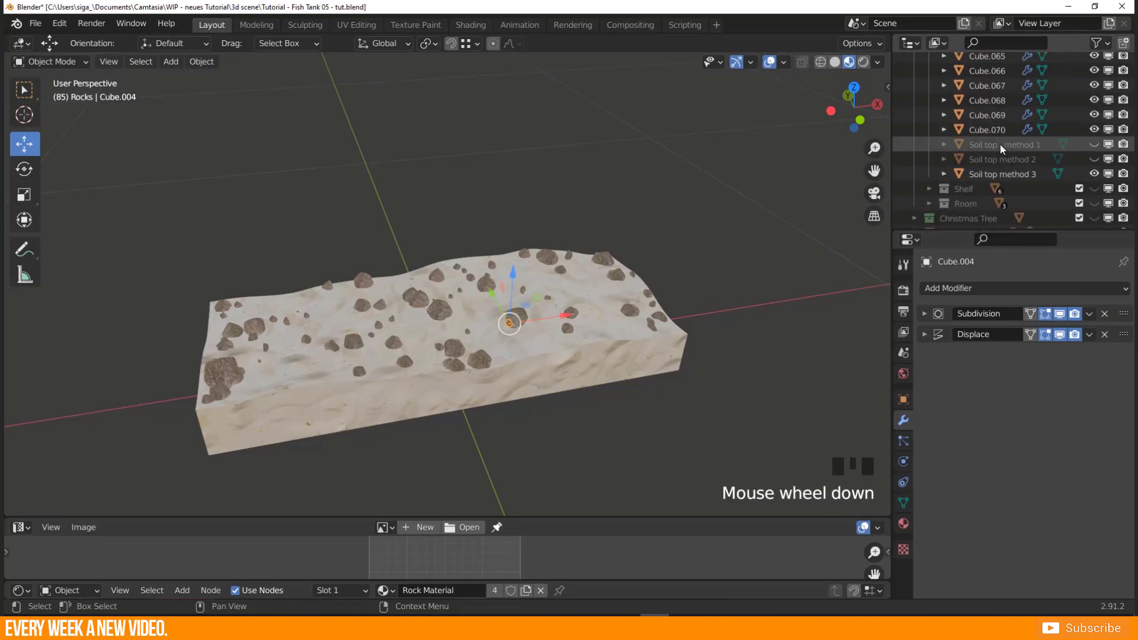
left_click(991, 127, "shift")
scroll(988, 139, "up", 7)
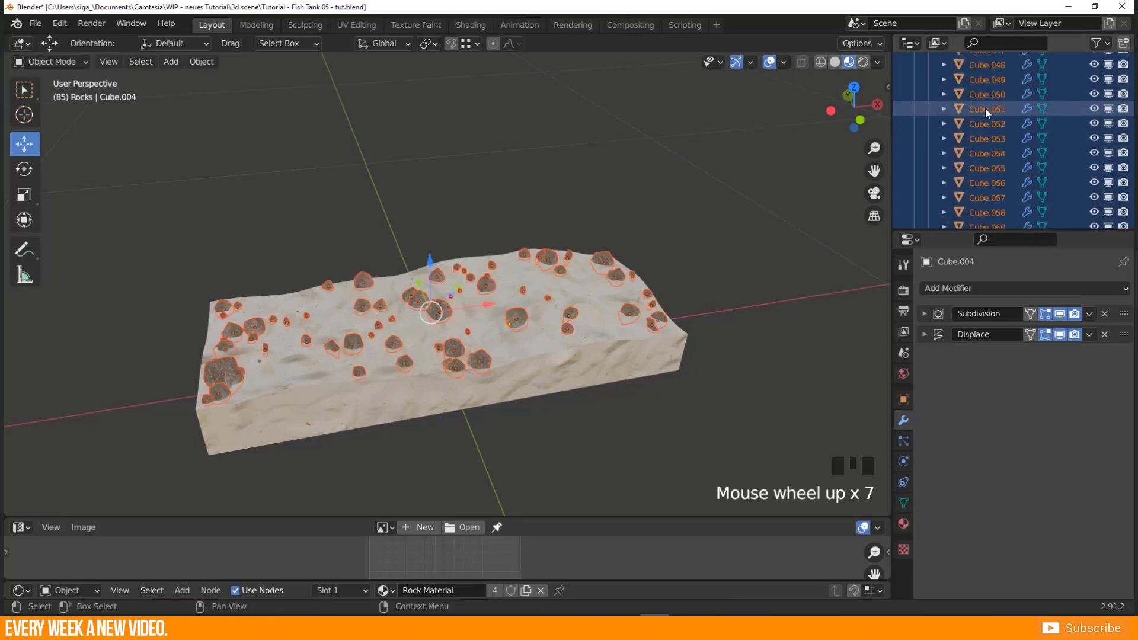
scroll(985, 107, "up", 20)
scroll(1008, 178, "down", 20)
scroll(1038, 237, "up", 1)
Add a new collection inside the main Collection and name it Rocks.
left_click(1132, 332)
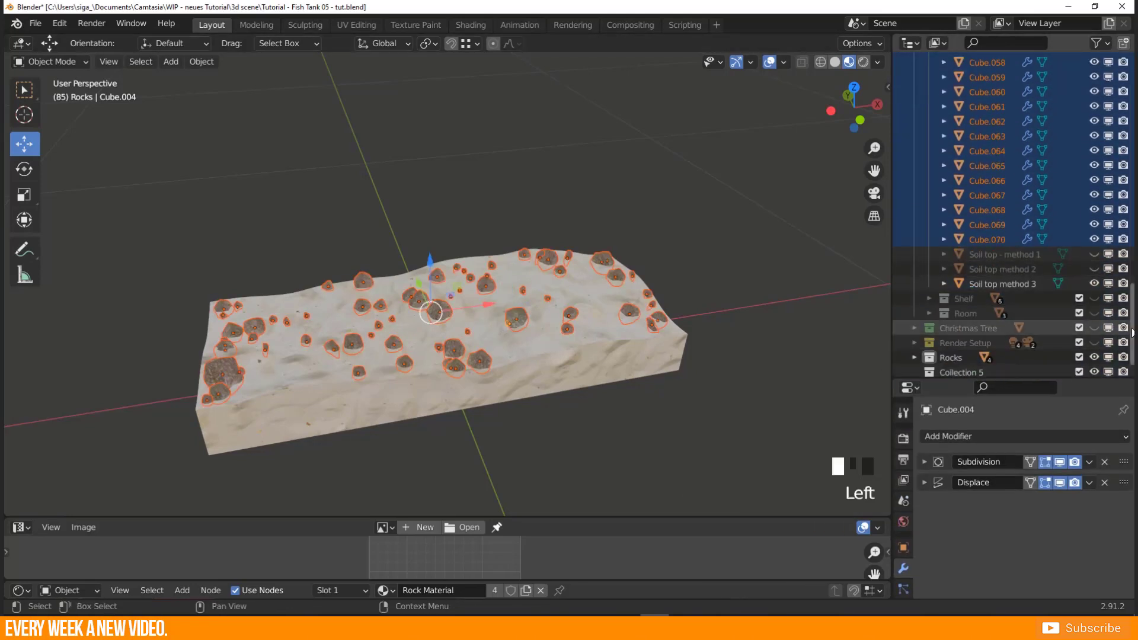
left_click_drag(956, 373, 962, 292)
double_click(967, 285)
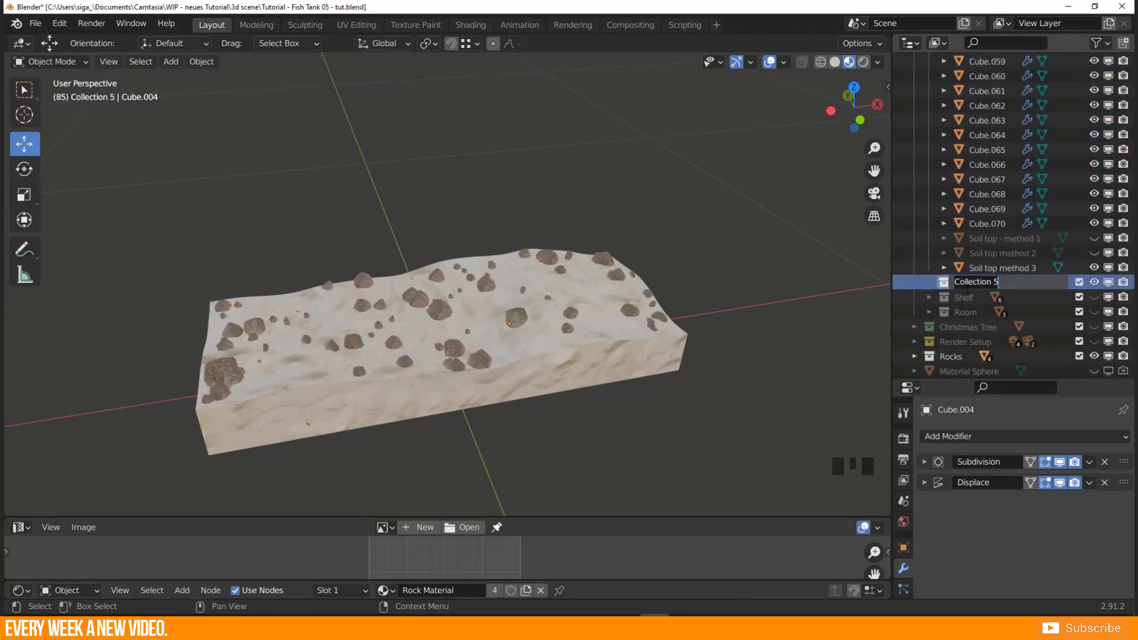
type("Stones")
key("Return")
double_click(967, 283)
type("Rocks")
key("Return")
Move the rocks Cube.004 to Cube.070 into the new Rocks collection and check it by toggling its visibility.
left_click(991, 224)
scroll(998, 230, "up", 20)
left_click(1002, 150, "shift")
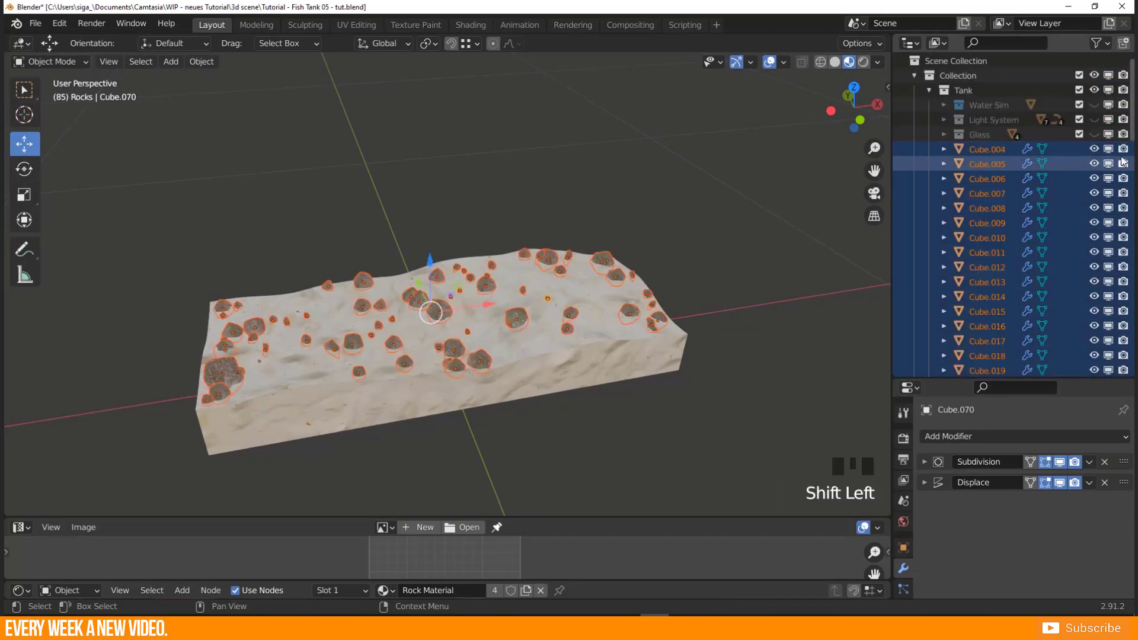
left_click_drag(1131, 129, 1131, 355)
left_click_drag(969, 290, 968, 348)
left_click(930, 194)
left_click(1094, 194)
left_click(1095, 194)
Show the Glass, Light System, Water Sim, Shelf and Room collections and render the scene.
left_click(709, 215)
left_click(979, 180)
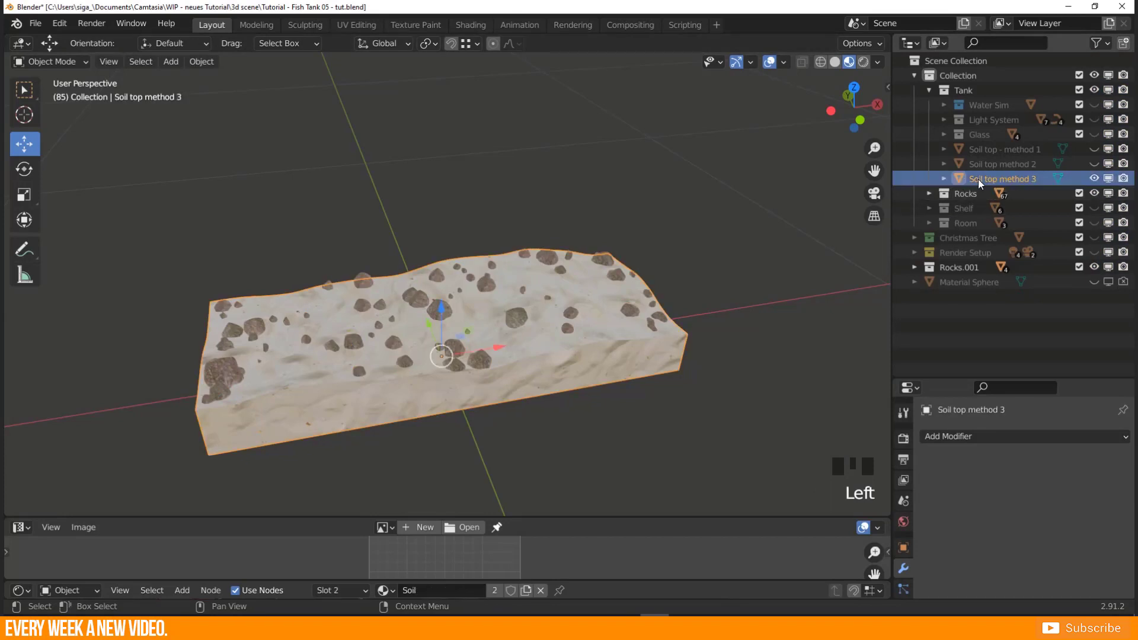
left_click(1093, 134)
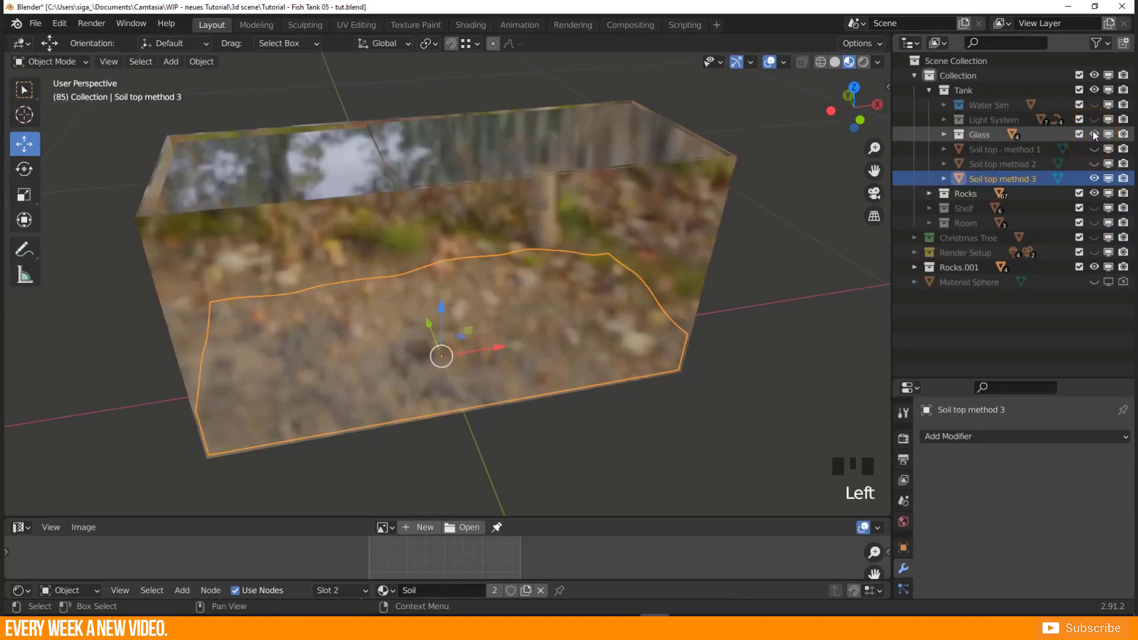
left_click(1094, 120)
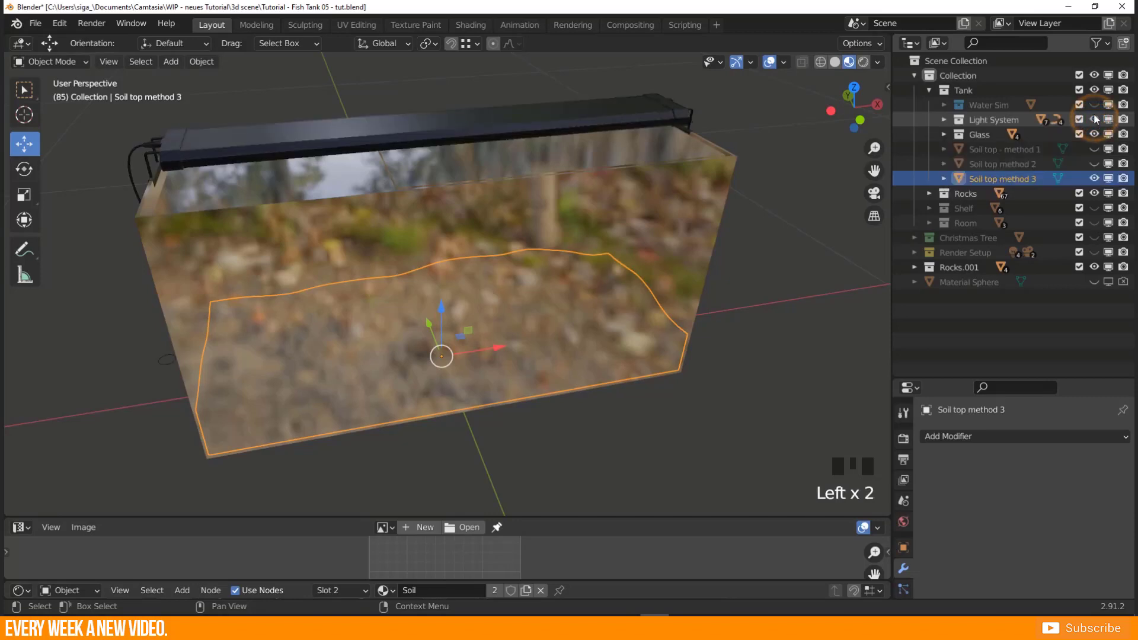
left_click(1094, 105)
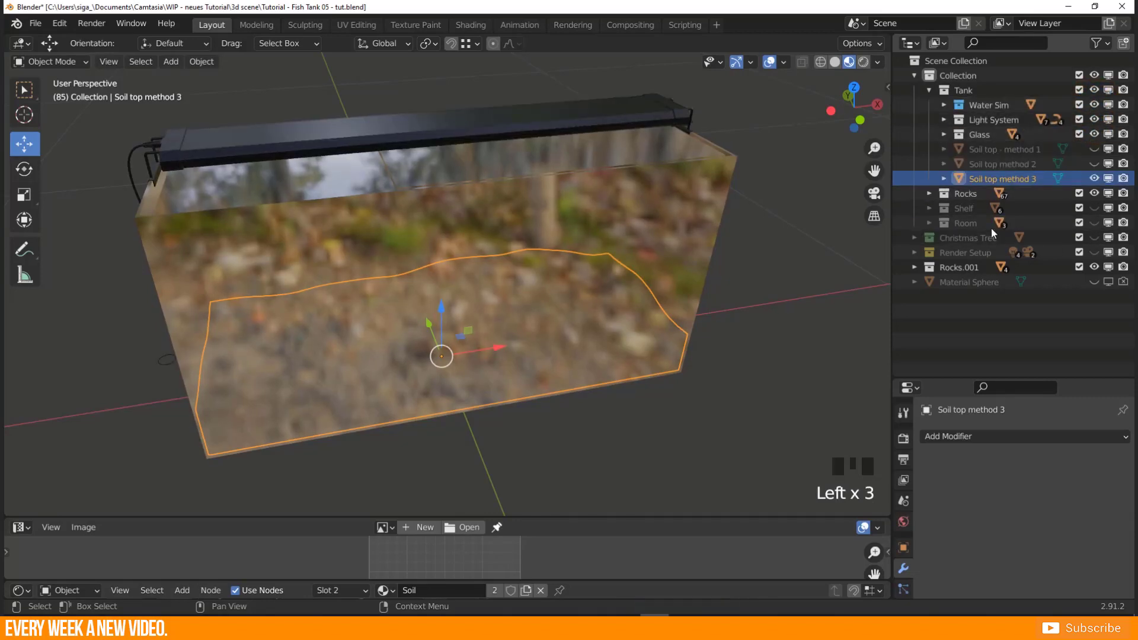
left_click(1094, 209)
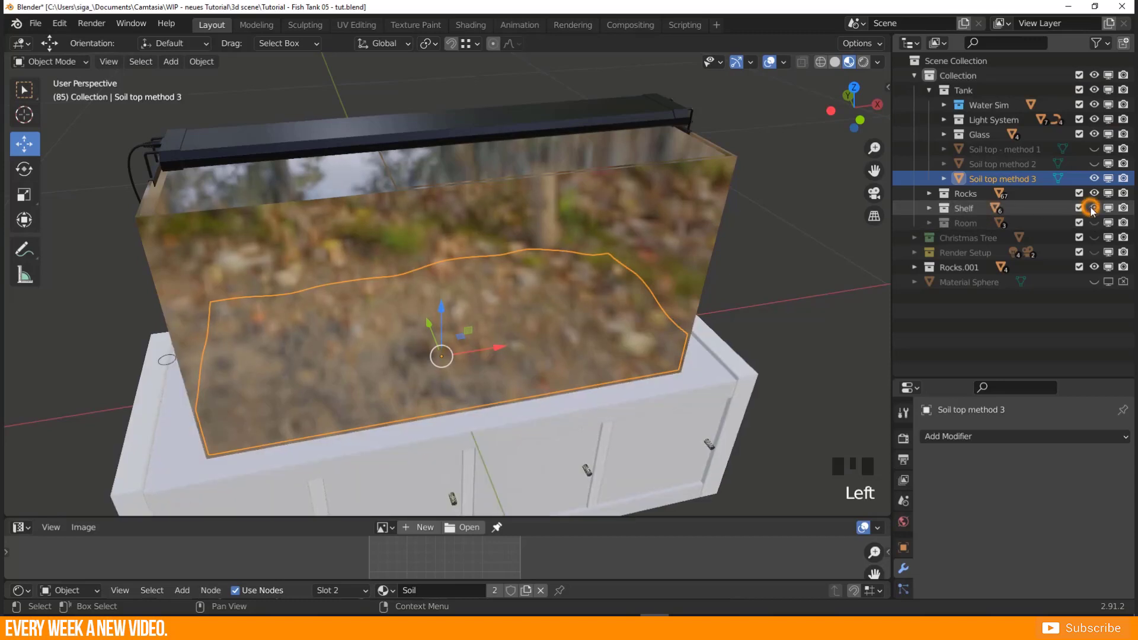
left_click(1094, 223)
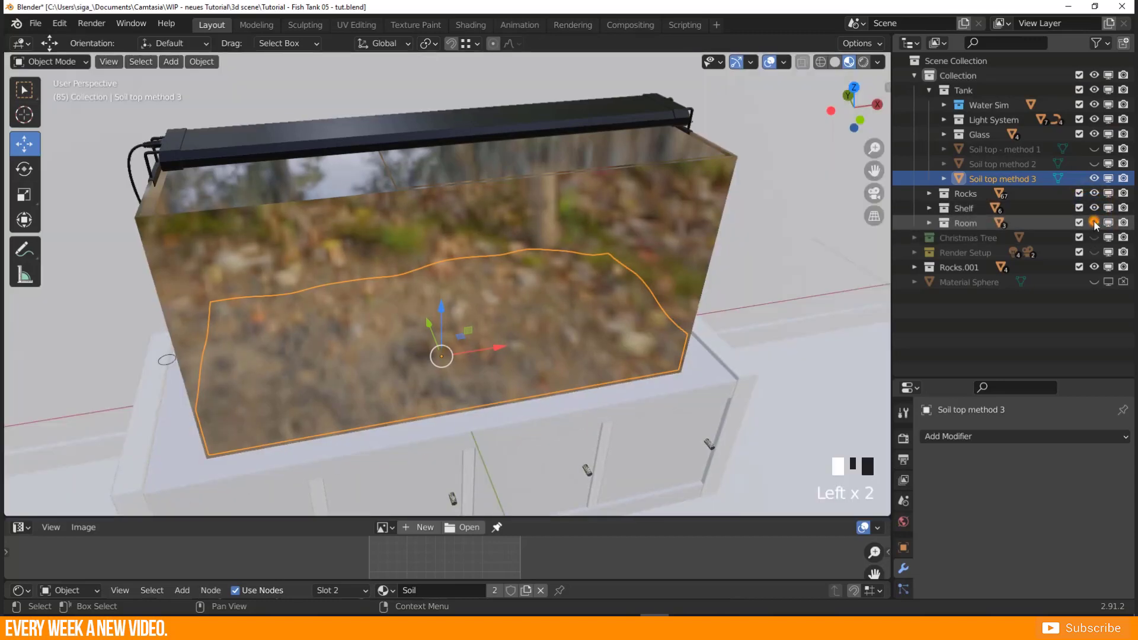
middle_click_drag(627, 390, 418, 343)
key("F12")
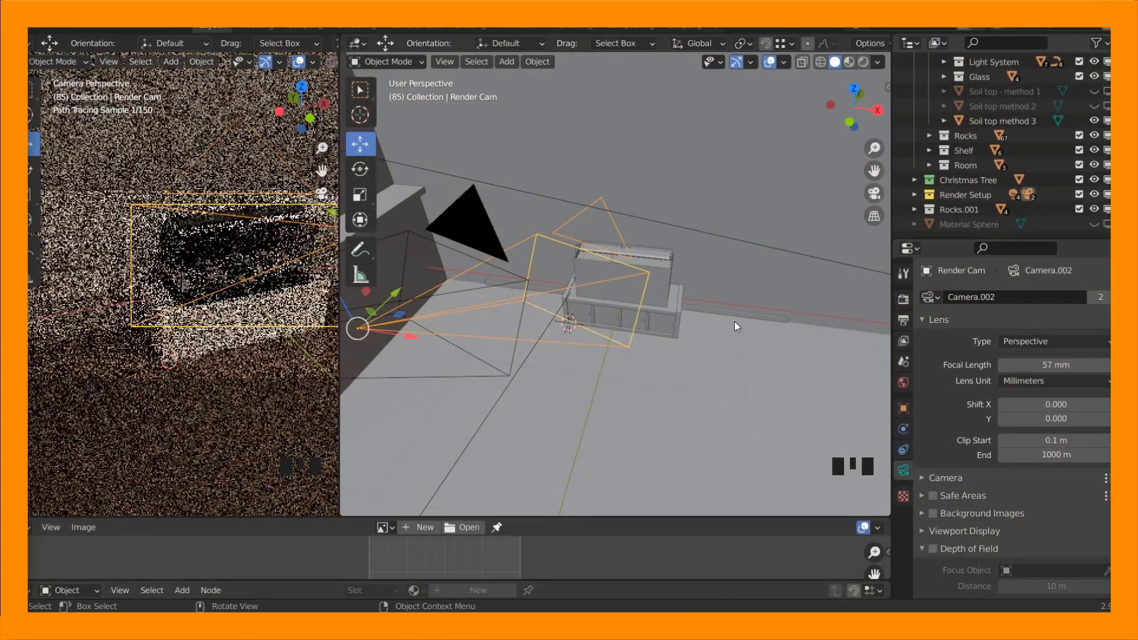
scroll(502, 340, "up", 3)
middle_click_drag(502, 341, 425, 316)
scroll(521, 307, "down", 2)
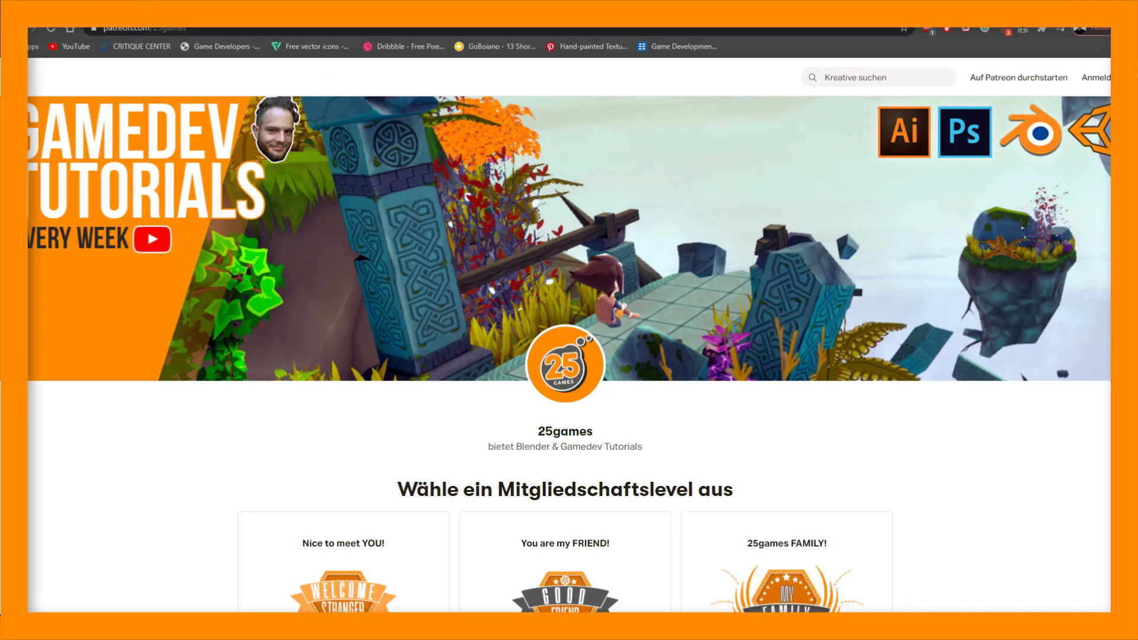
scroll(569, 356, "down", 5)
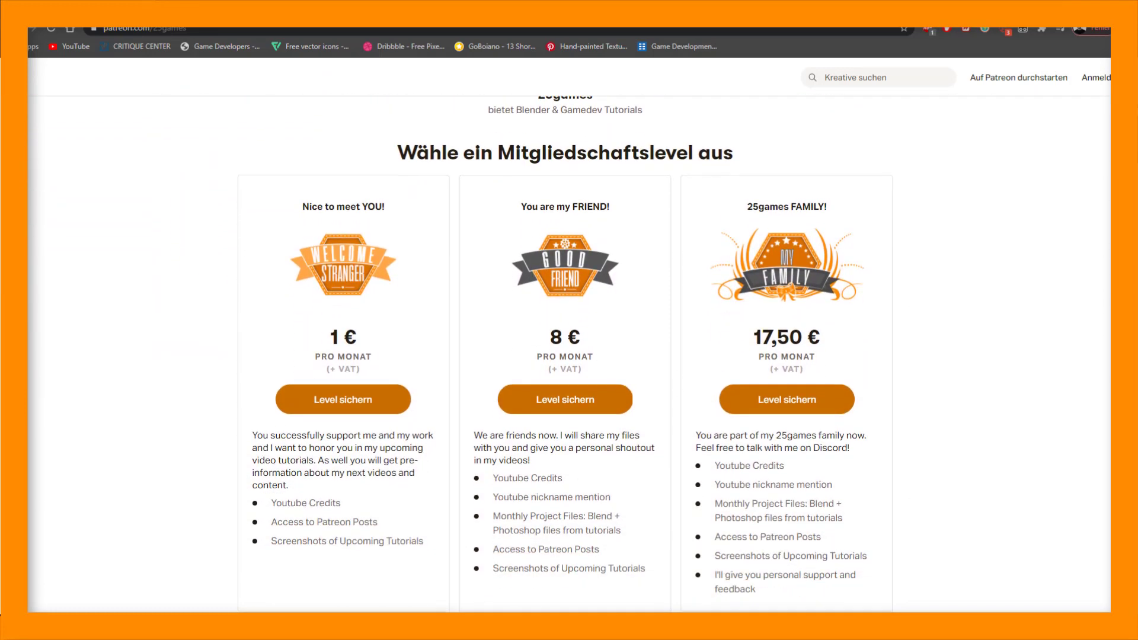